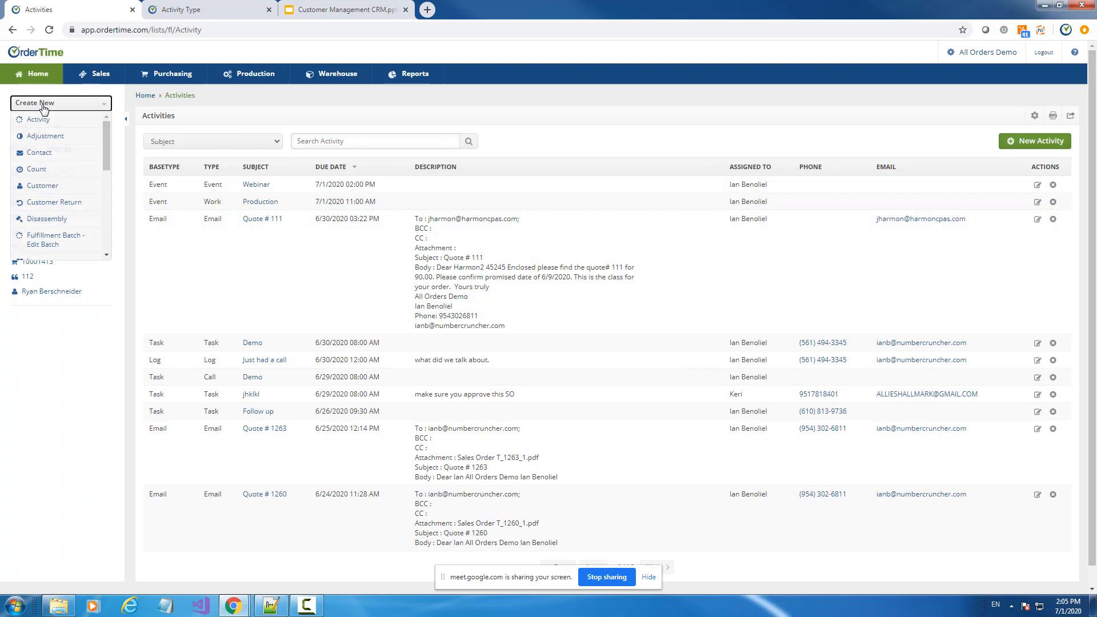
Open the recently viewed customer and start a new task from its Open Activities
{"action": "left_click", "coordinate": [43, 106]}
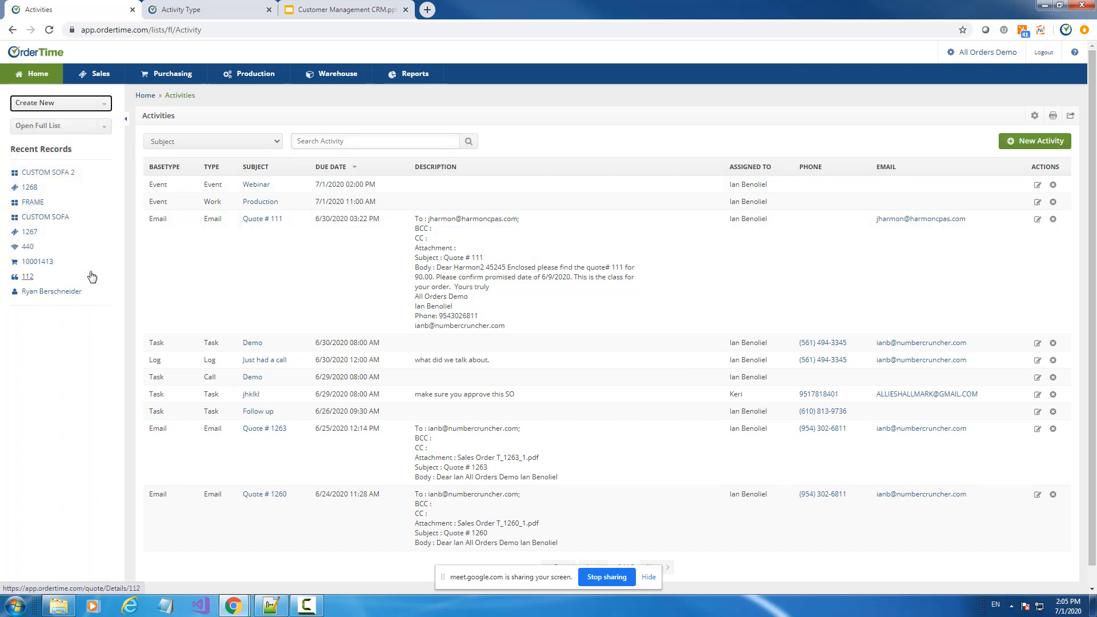
{"action": "left_click", "coordinate": [45, 294]}
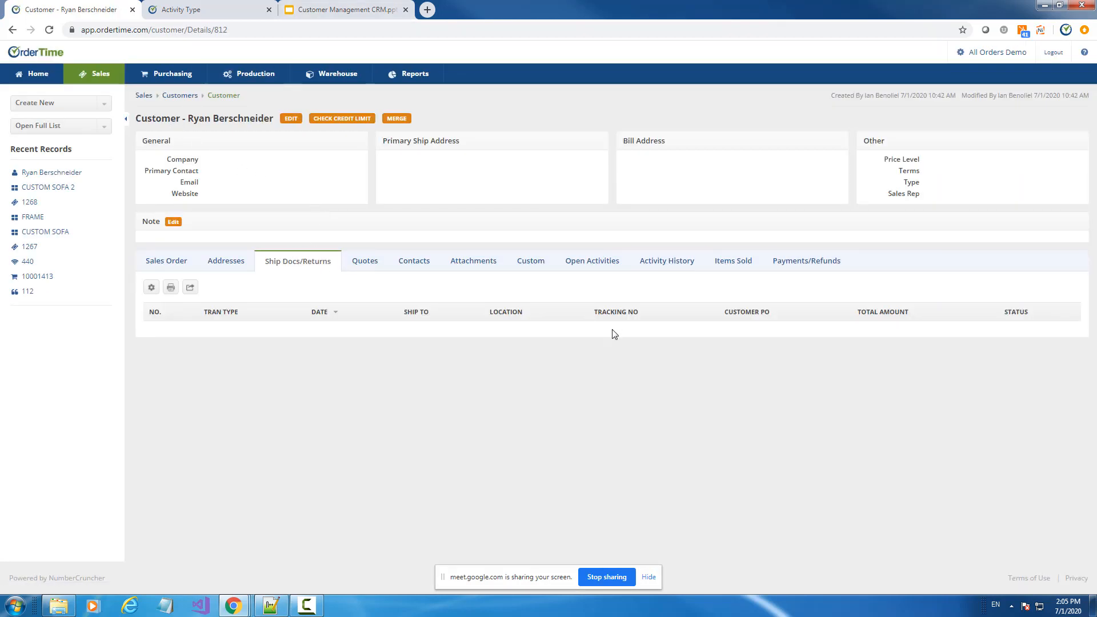
{"action": "left_click", "coordinate": [592, 261]}
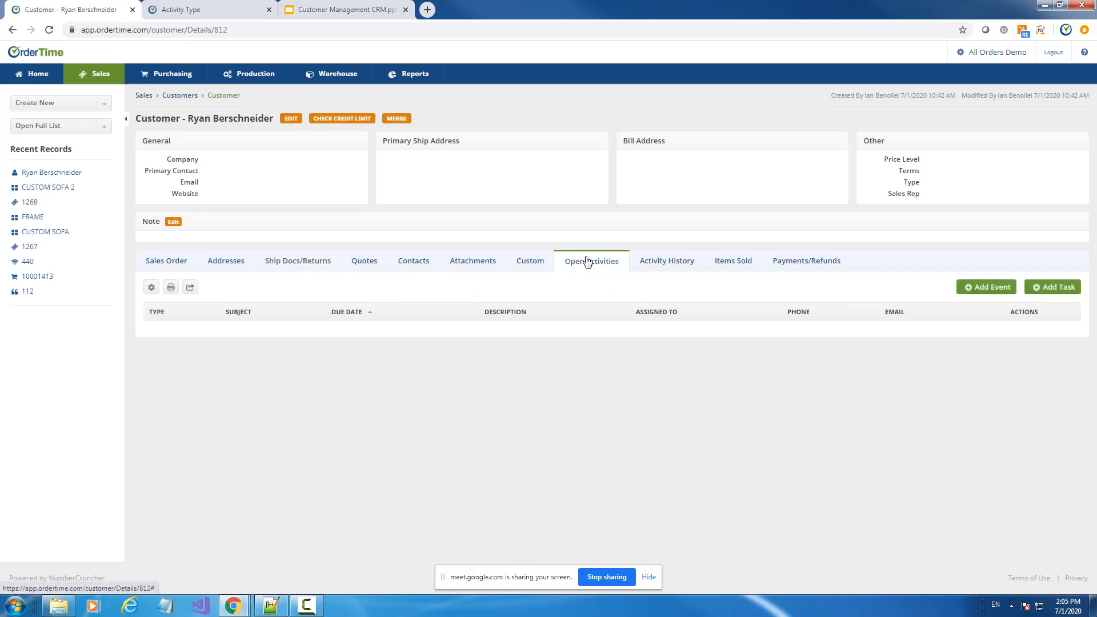
{"action": "left_click", "coordinate": [1053, 287]}
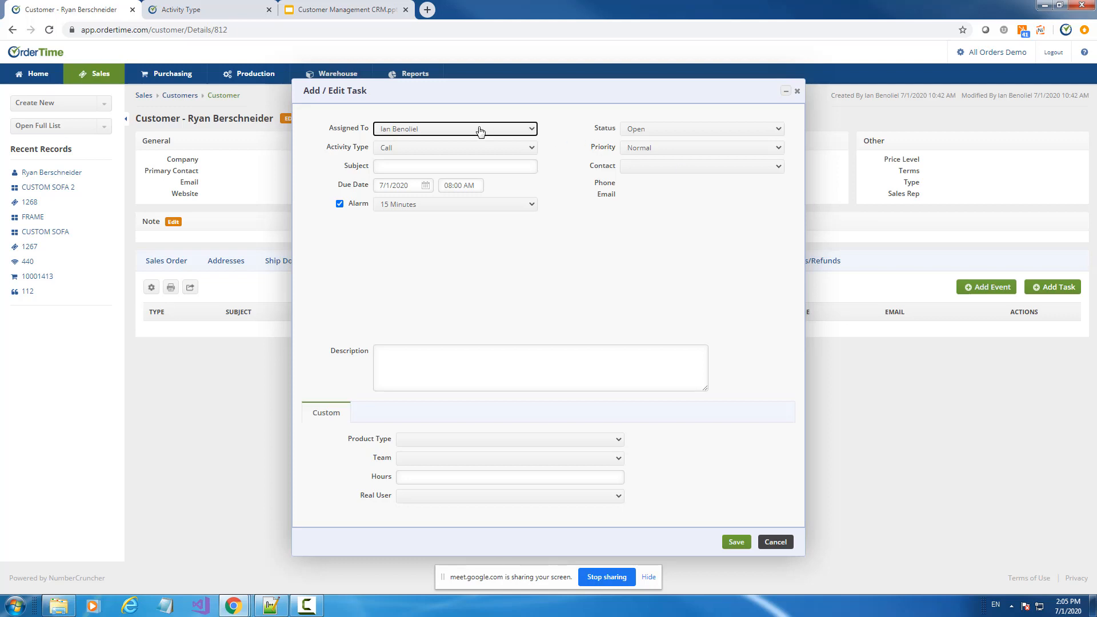
Keep Call as the activity type and enter the subject 'Call to remind for order'
{"action": "left_click", "coordinate": [403, 148]}
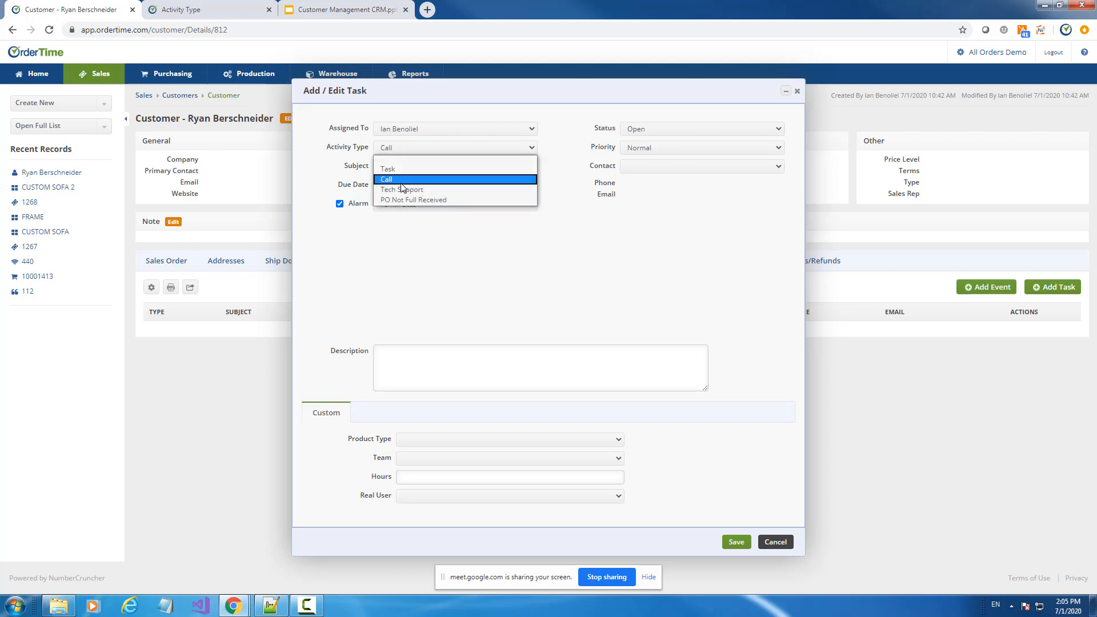
{"action": "left_click", "coordinate": [403, 179]}
{"action": "left_click", "coordinate": [400, 166]}
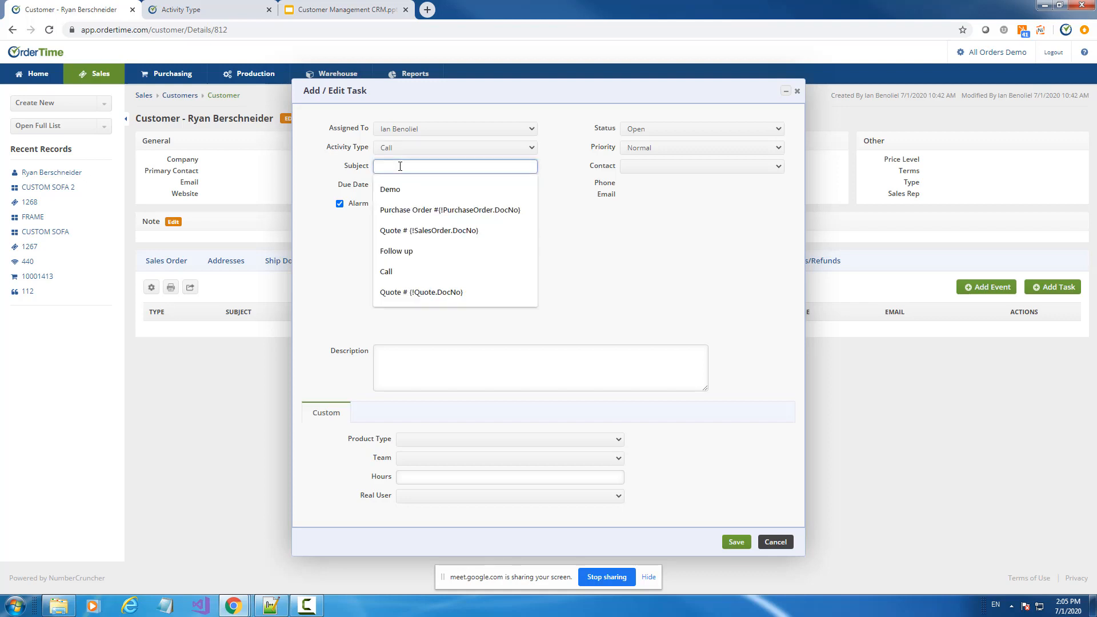
{"action": "type", "text": "Call"}
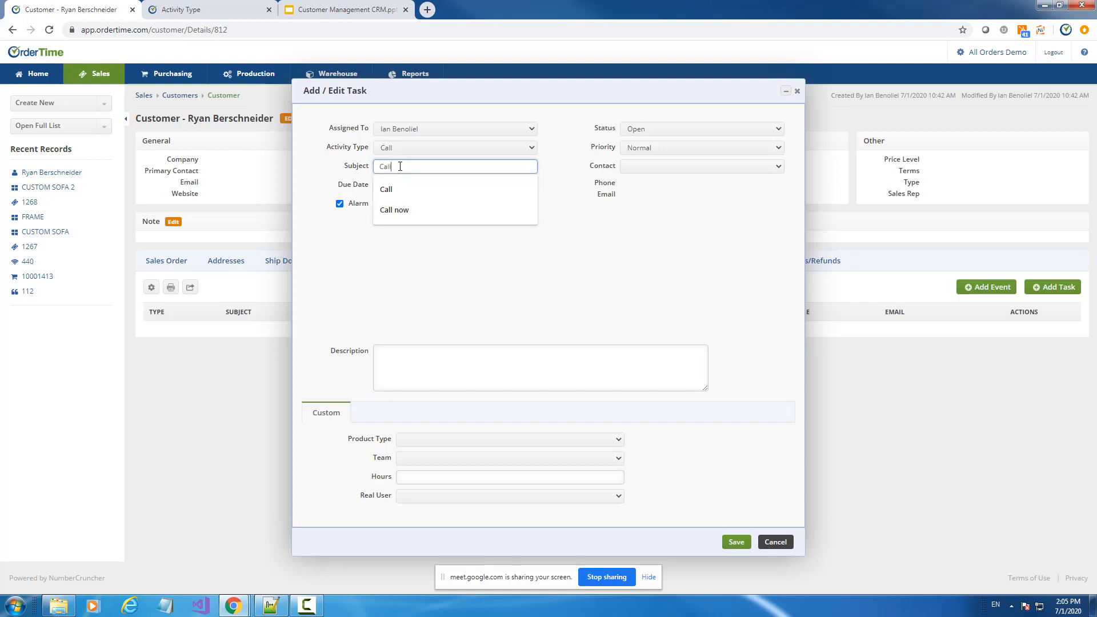
{"action": "type", "text": " to remo"}
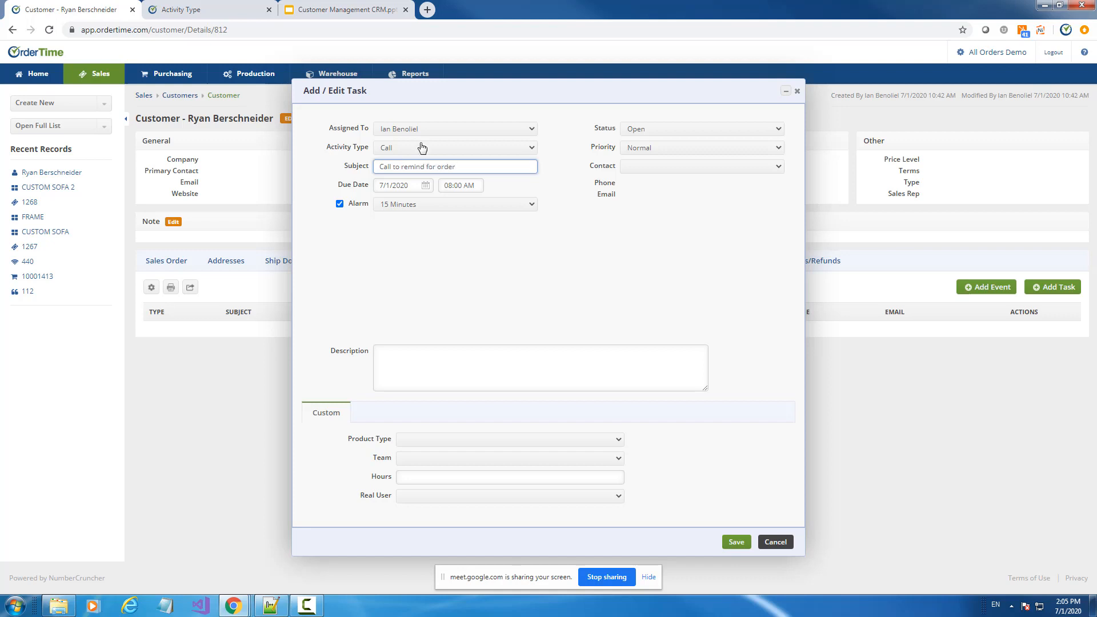
{"action": "left_click", "coordinate": [406, 372]}
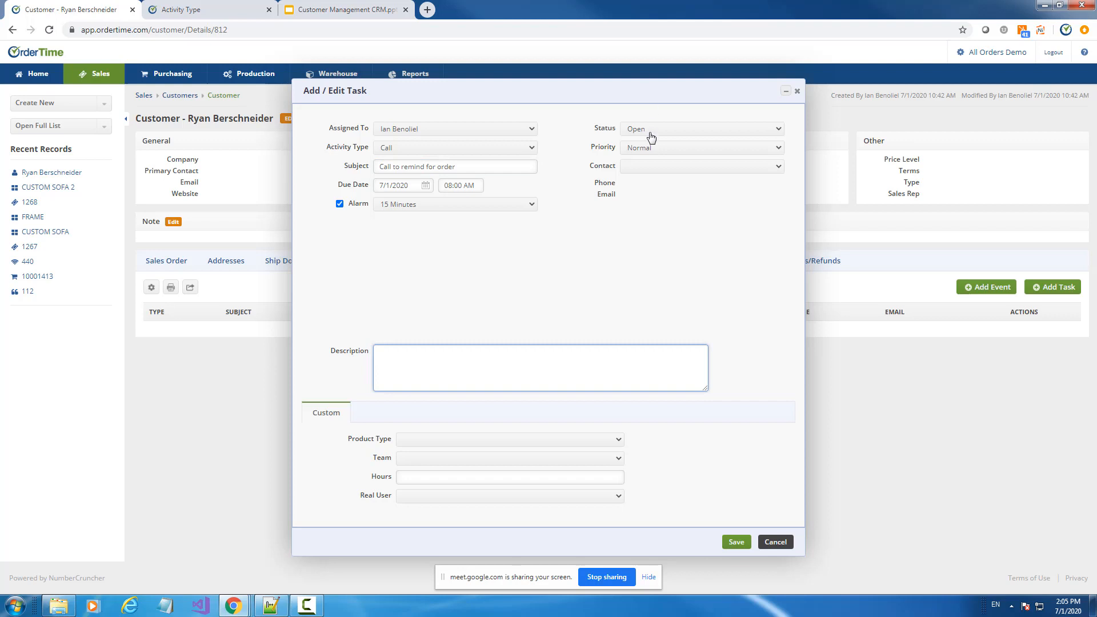
{"action": "left_click", "coordinate": [651, 137]}
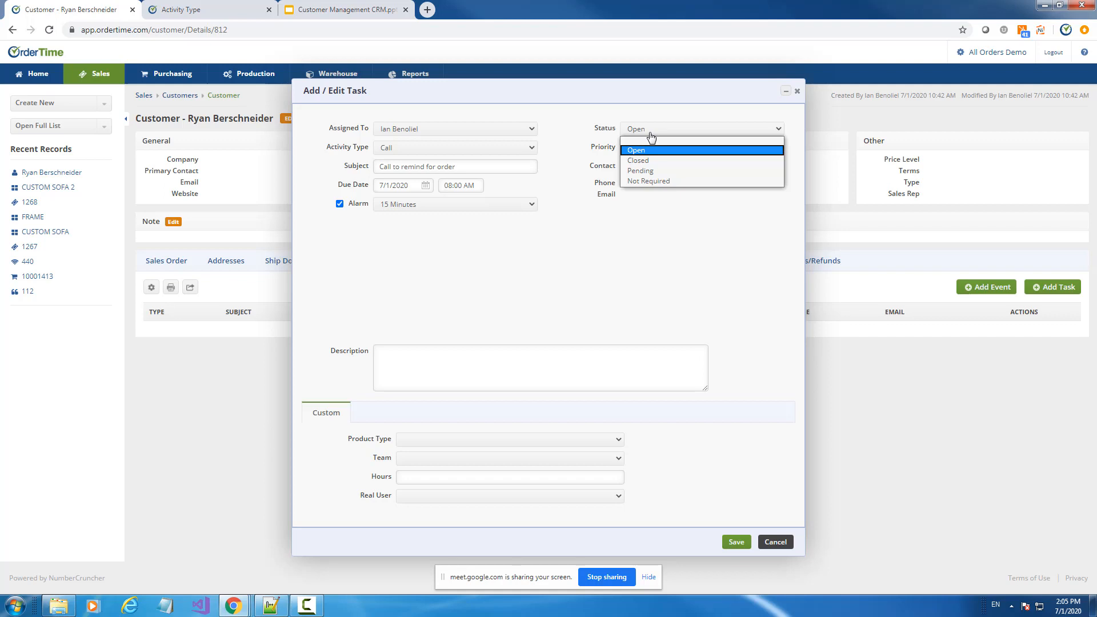
Open the Activity Status profile list and view the Closed, Not Required, Open and Pending records
{"action": "left_click", "coordinate": [207, 7]}
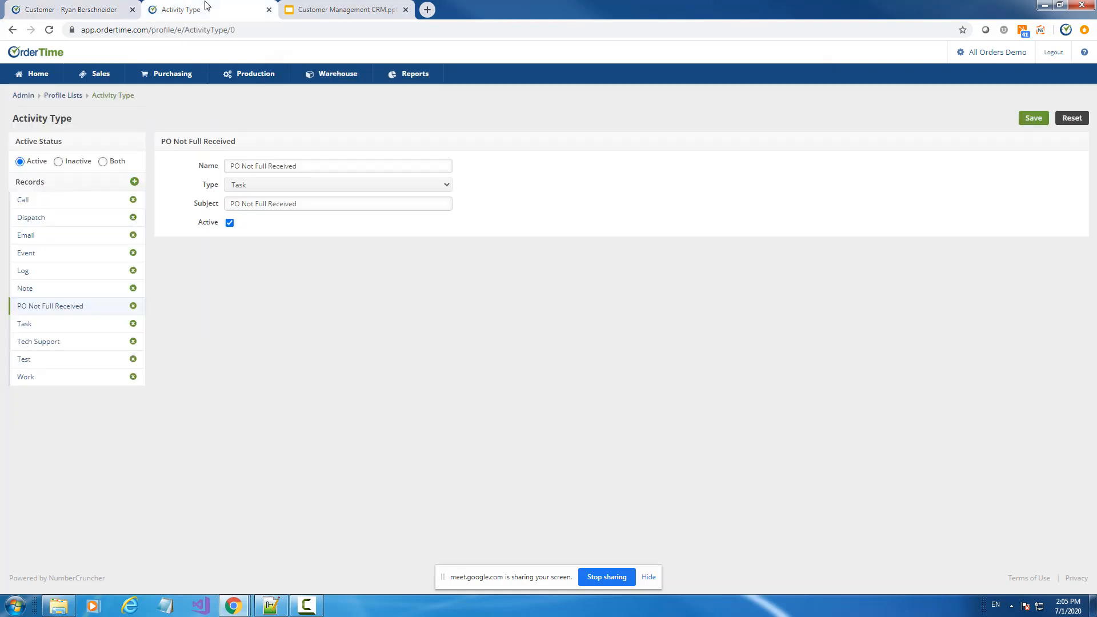
{"action": "left_click", "coordinate": [73, 98]}
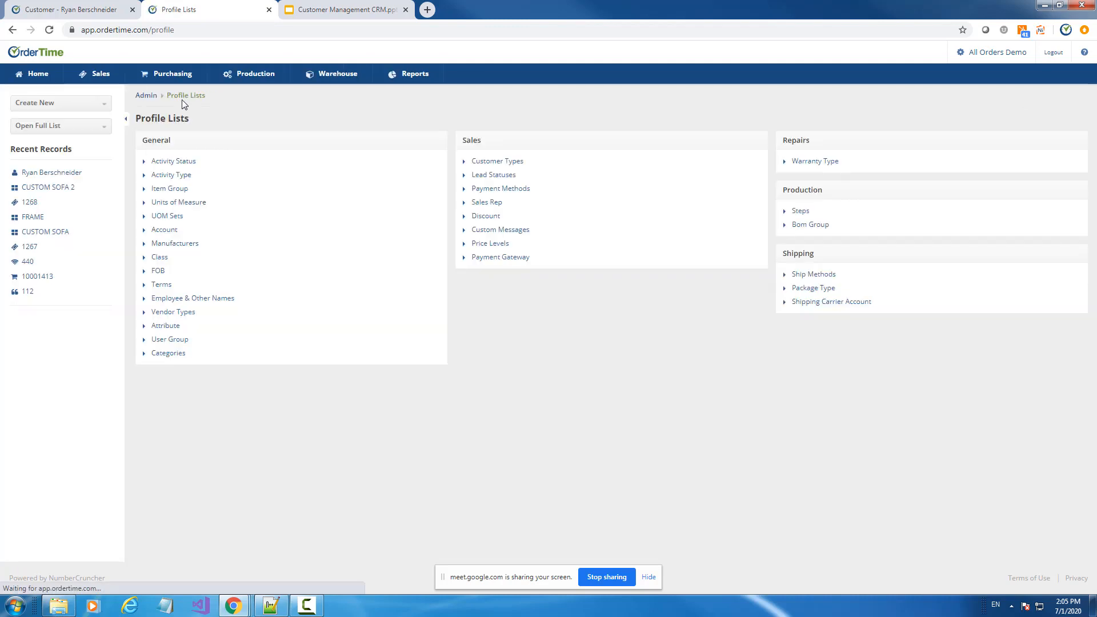
{"action": "left_click", "coordinate": [172, 163]}
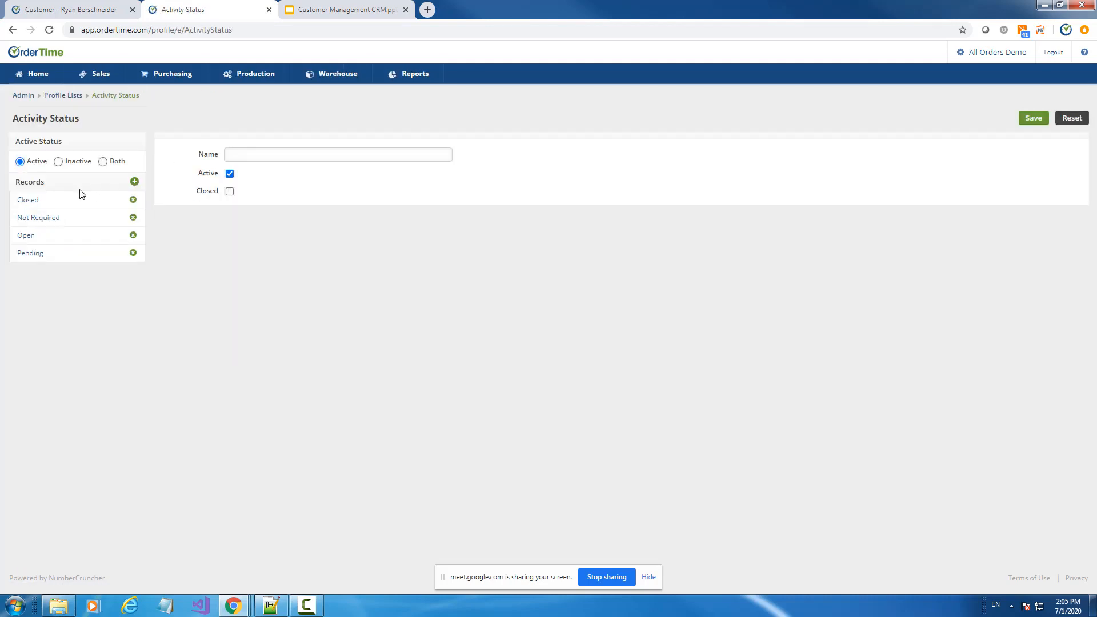
{"action": "left_click", "coordinate": [59, 204]}
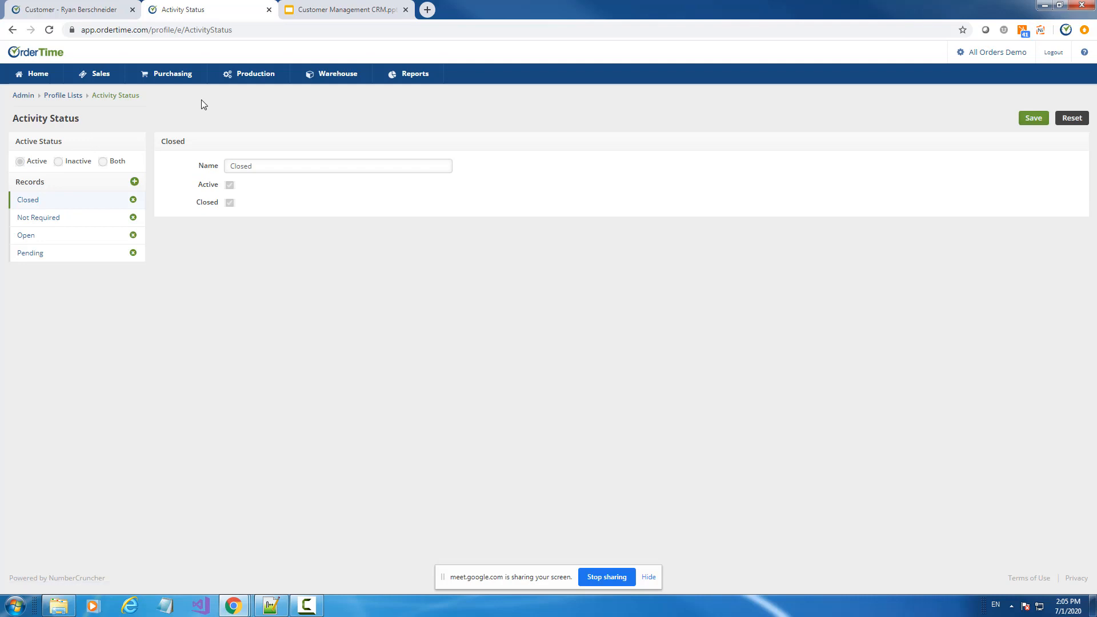
{"action": "left_click", "coordinate": [49, 219]}
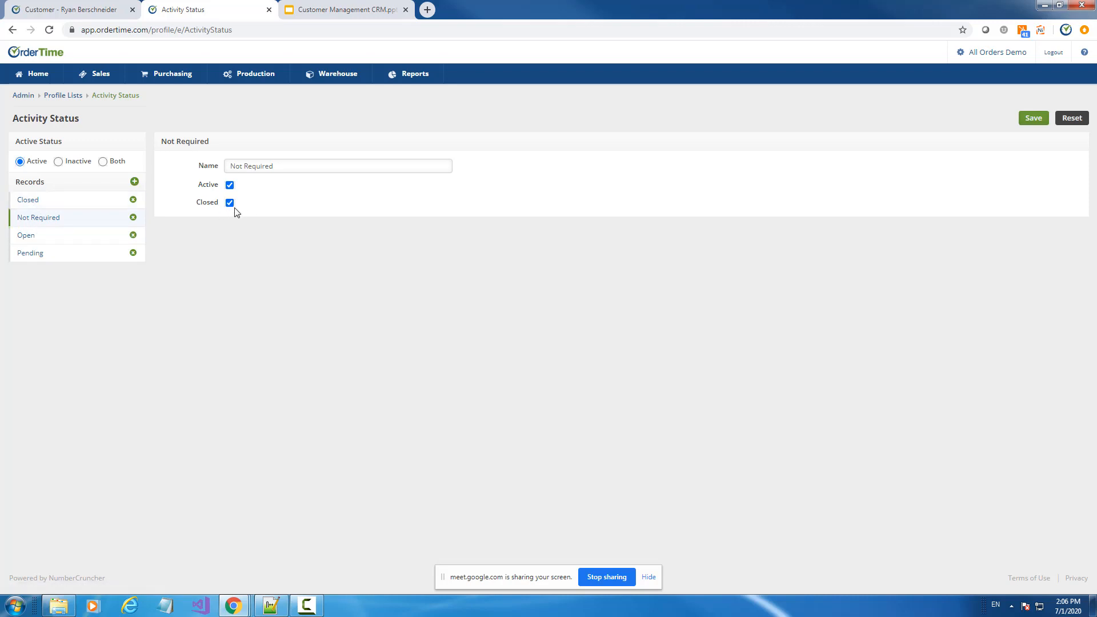
{"action": "left_click", "coordinate": [63, 239]}
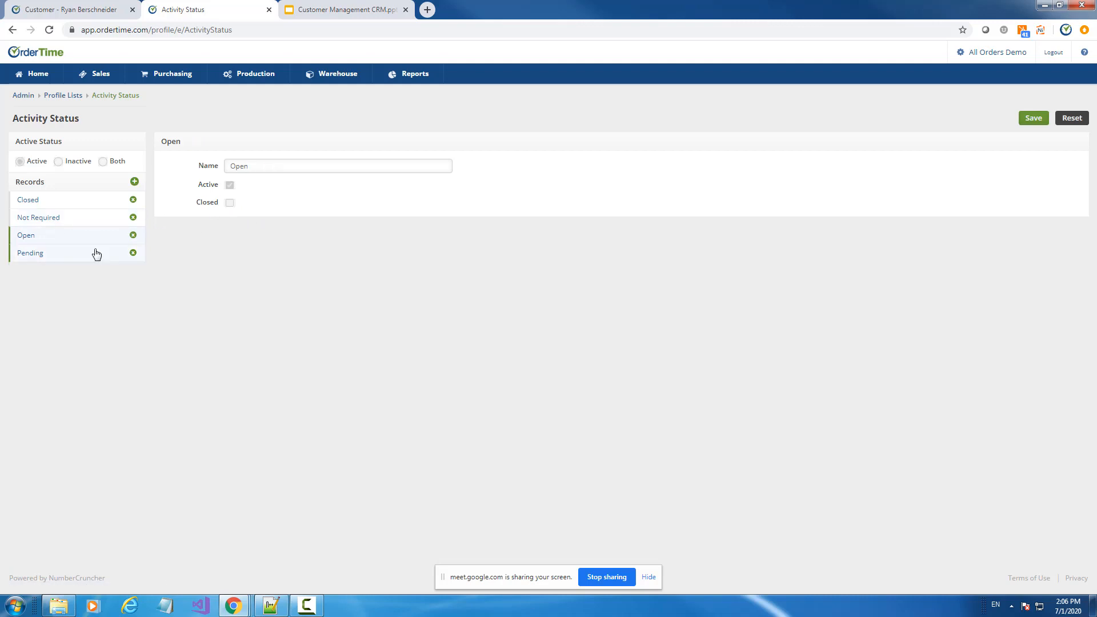
{"action": "left_click", "coordinate": [33, 255]}
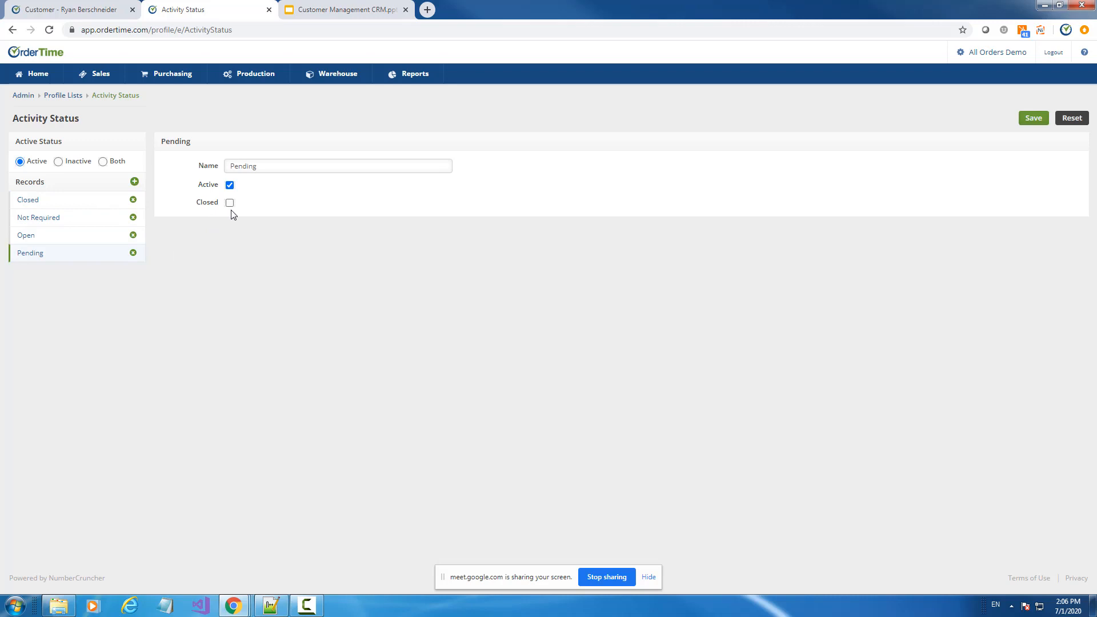
Set the task status to Pending with a due date of 7/1/2020 at 11:30 AM
{"action": "left_click", "coordinate": [91, 9]}
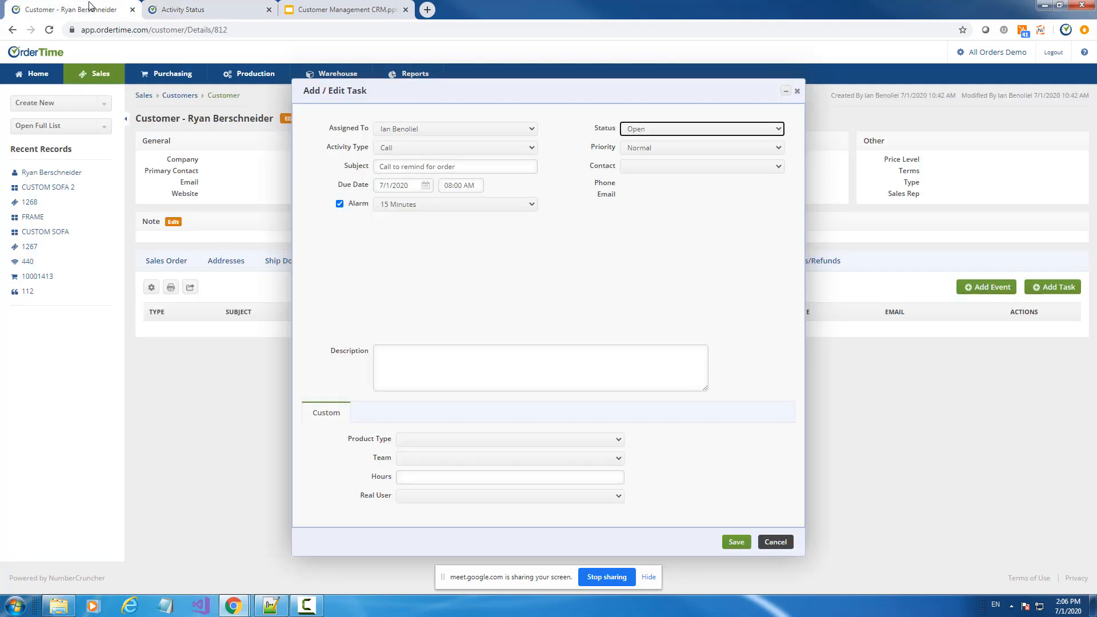
{"action": "left_click", "coordinate": [688, 129]}
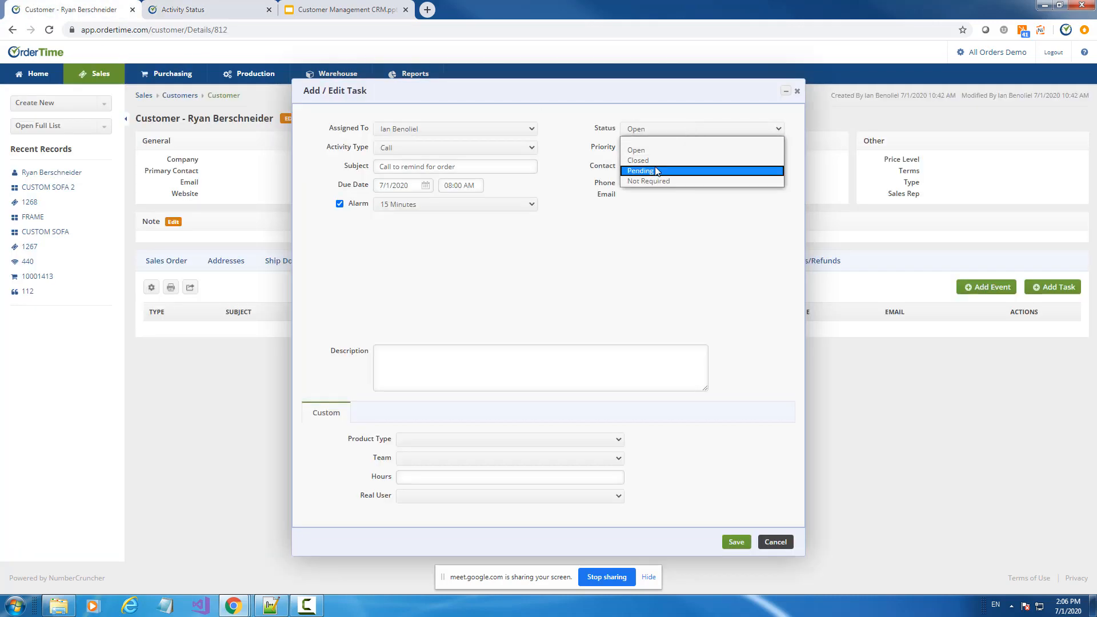
{"action": "left_click", "coordinate": [663, 169]}
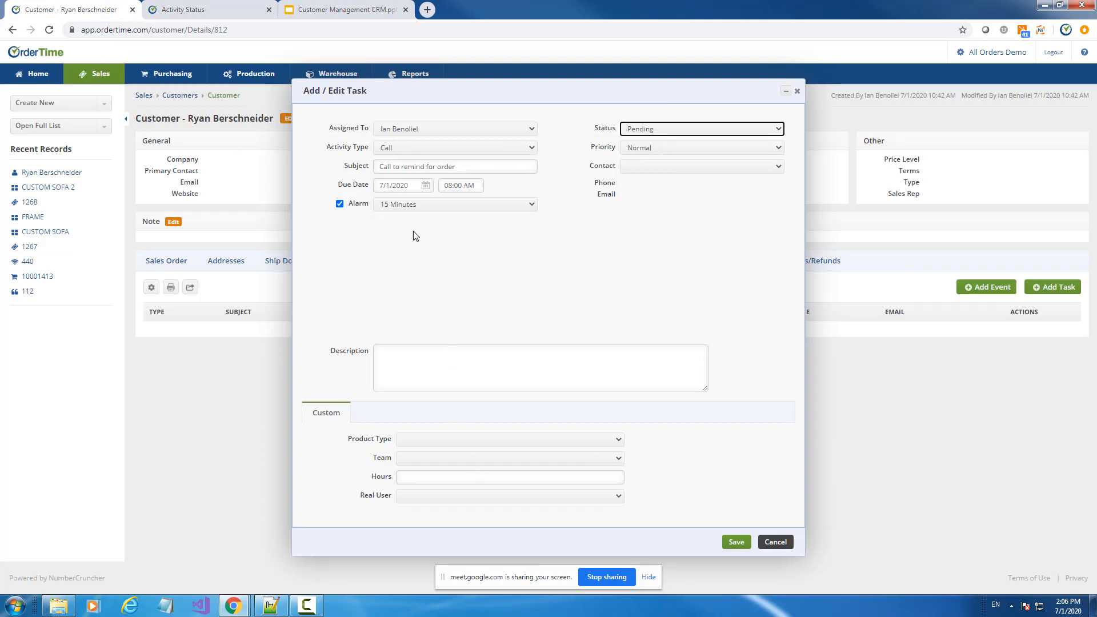
{"action": "left_click", "coordinate": [425, 187]}
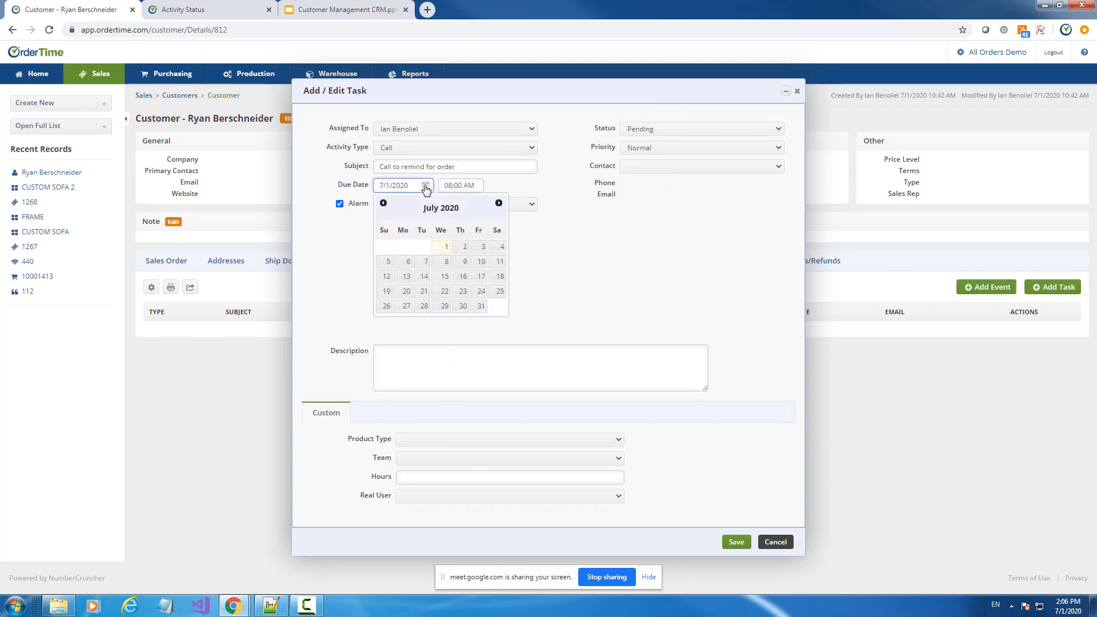
{"action": "left_click", "coordinate": [447, 252]}
{"action": "left_click", "coordinate": [460, 185]}
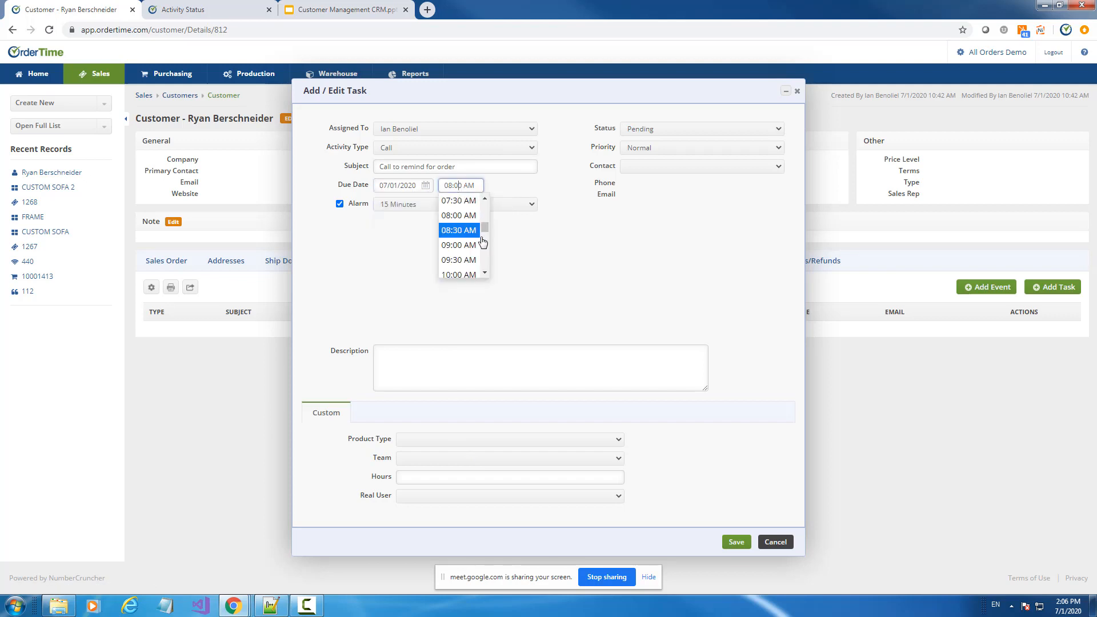
{"action": "scroll", "coordinate": [485, 258], "scroll_direction": "down", "scroll_amount": 2}
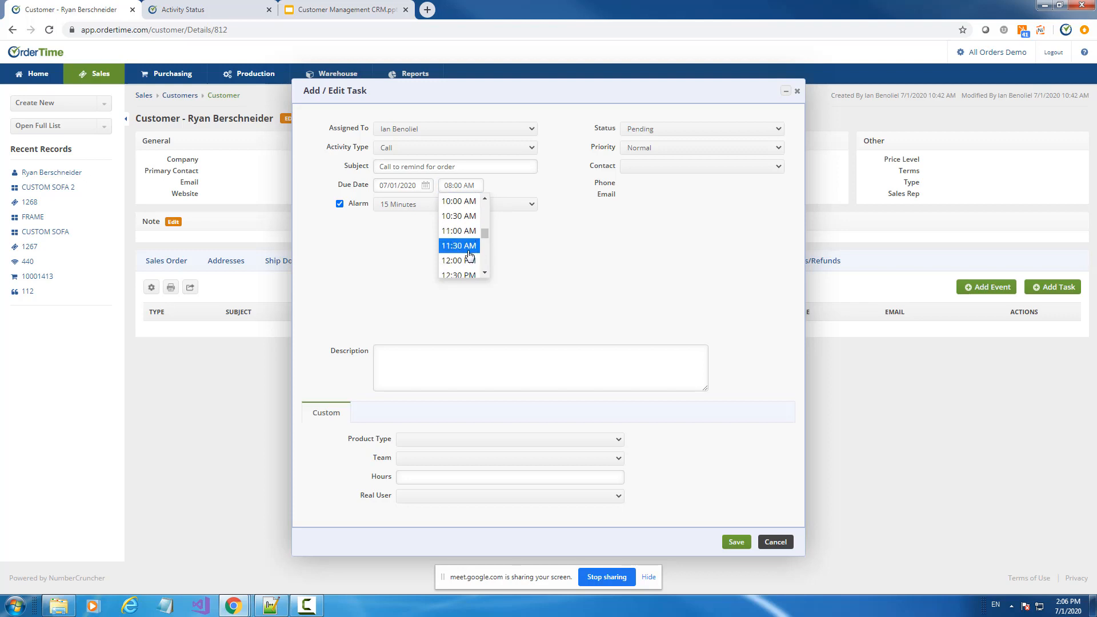
{"action": "left_click", "coordinate": [469, 251]}
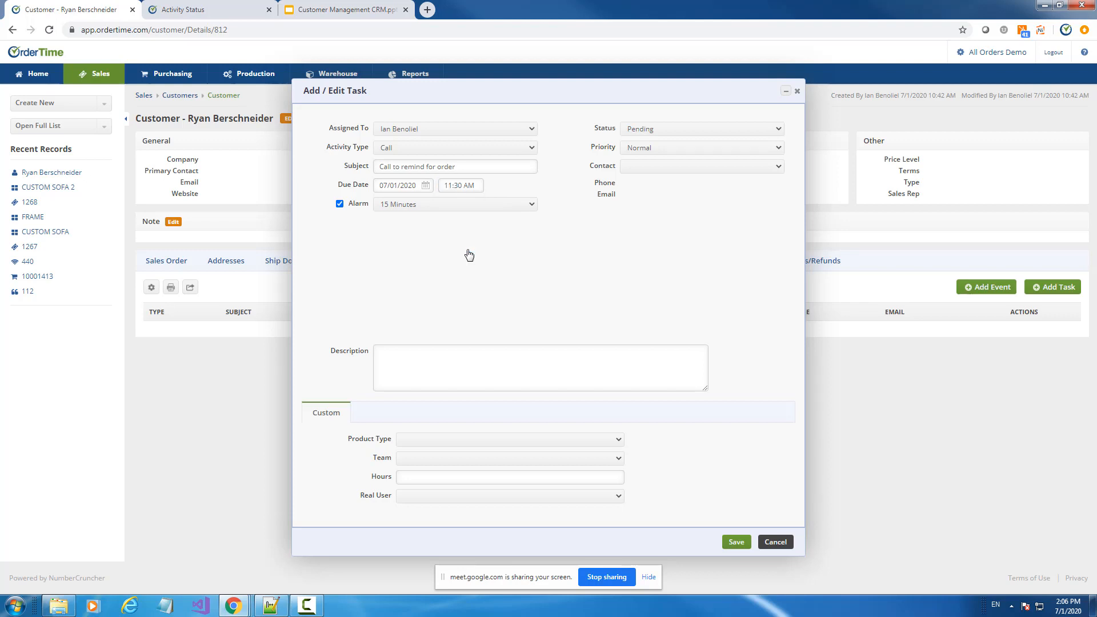
Keep the 15-minute alarm, change the due time to 03:30 PM and save
{"action": "left_click", "coordinate": [413, 205]}
{"action": "left_click", "coordinate": [412, 209]}
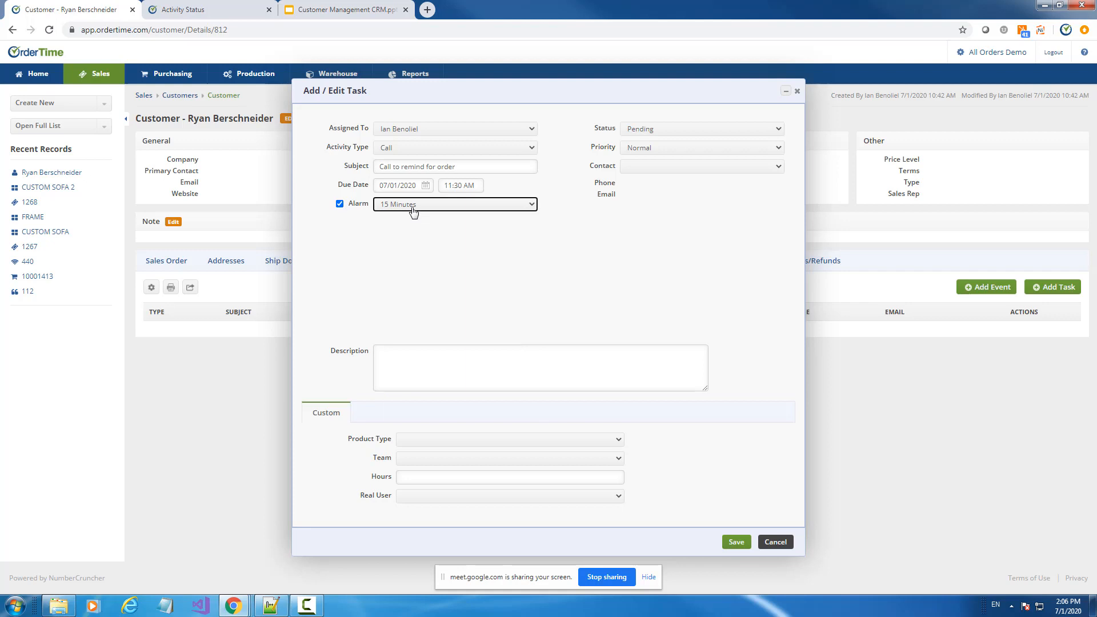
{"action": "left_click", "coordinate": [413, 207]}
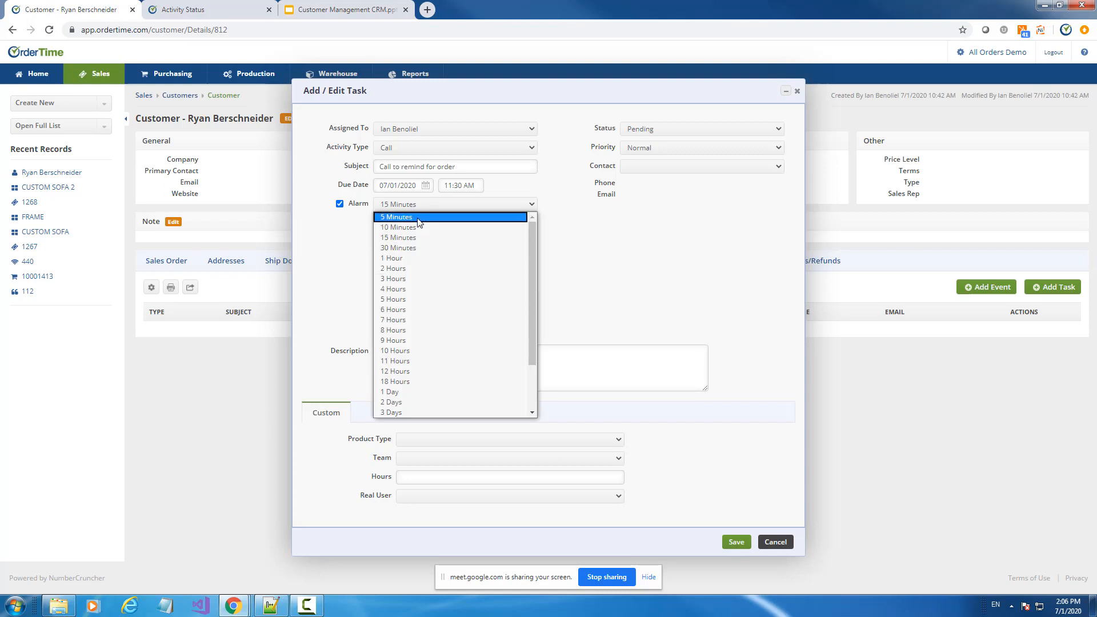
{"action": "left_click", "coordinate": [493, 200]}
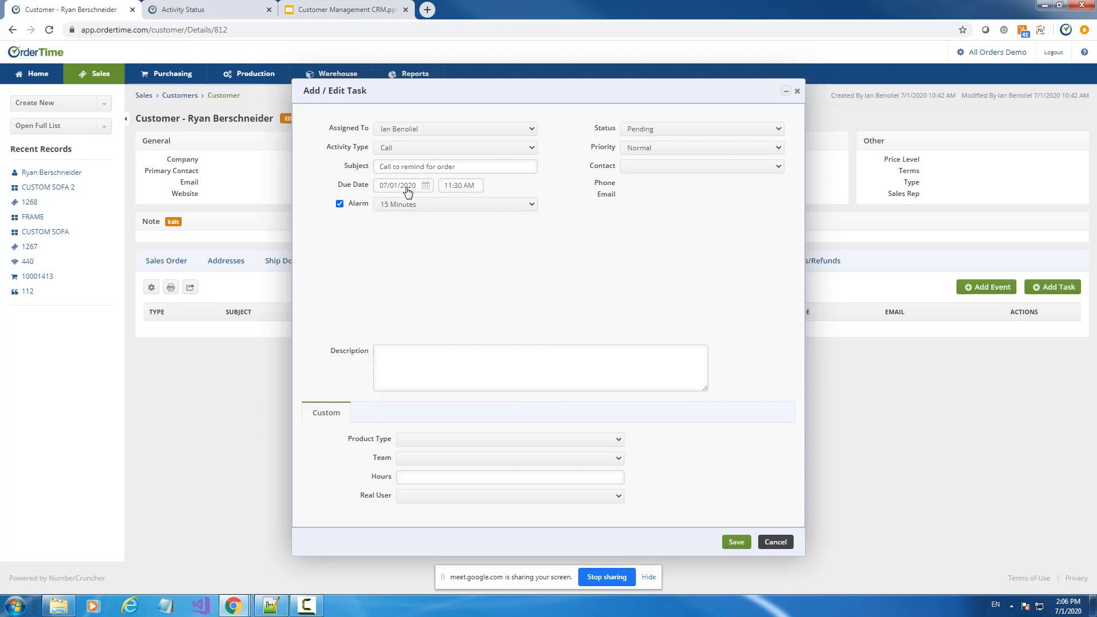
{"action": "left_click", "coordinate": [473, 186]}
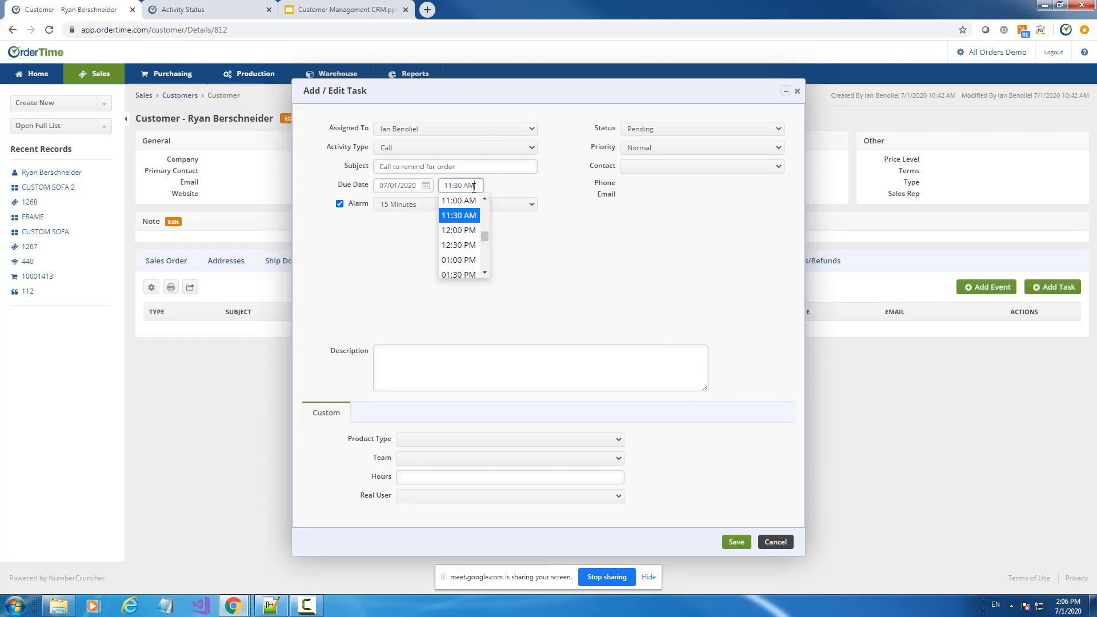
{"action": "scroll", "coordinate": [464, 266], "scroll_direction": "down", "scroll_amount": 3}
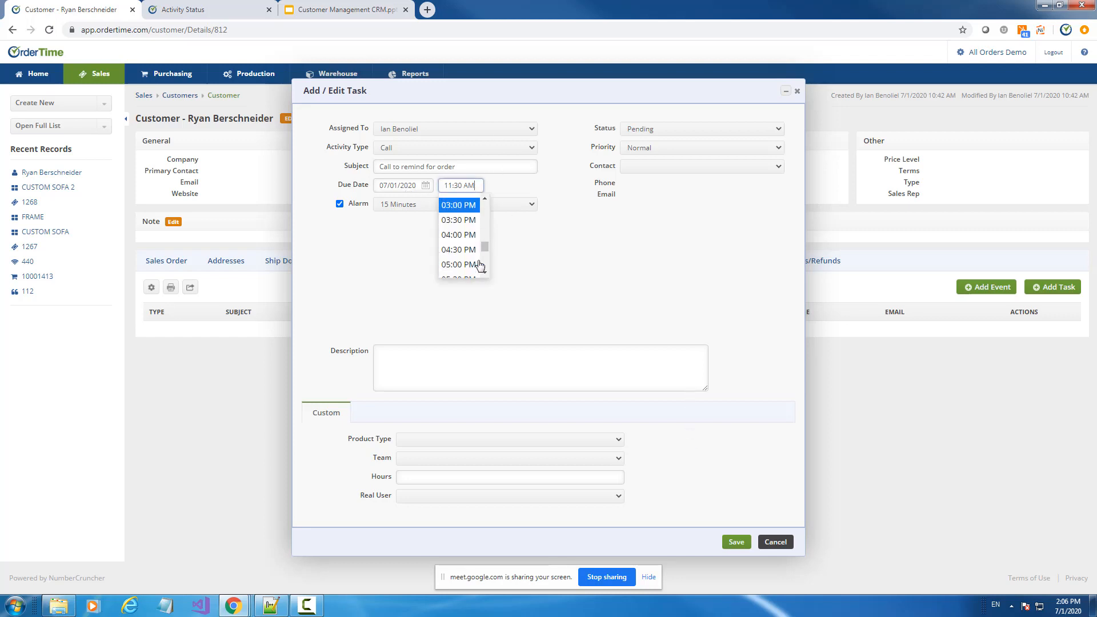
{"action": "left_click", "coordinate": [458, 220]}
{"action": "left_click", "coordinate": [735, 543]}
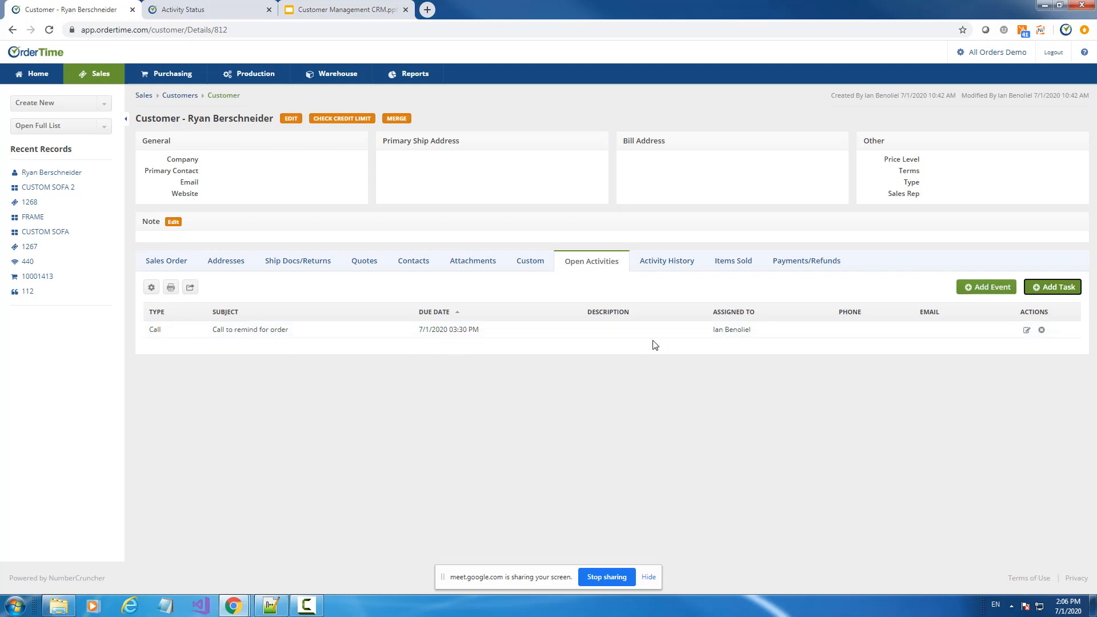
Review the Activities, Tasks and Events slides, then go back to OrderTime's Activity Status list
{"action": "left_click", "coordinate": [355, 10]}
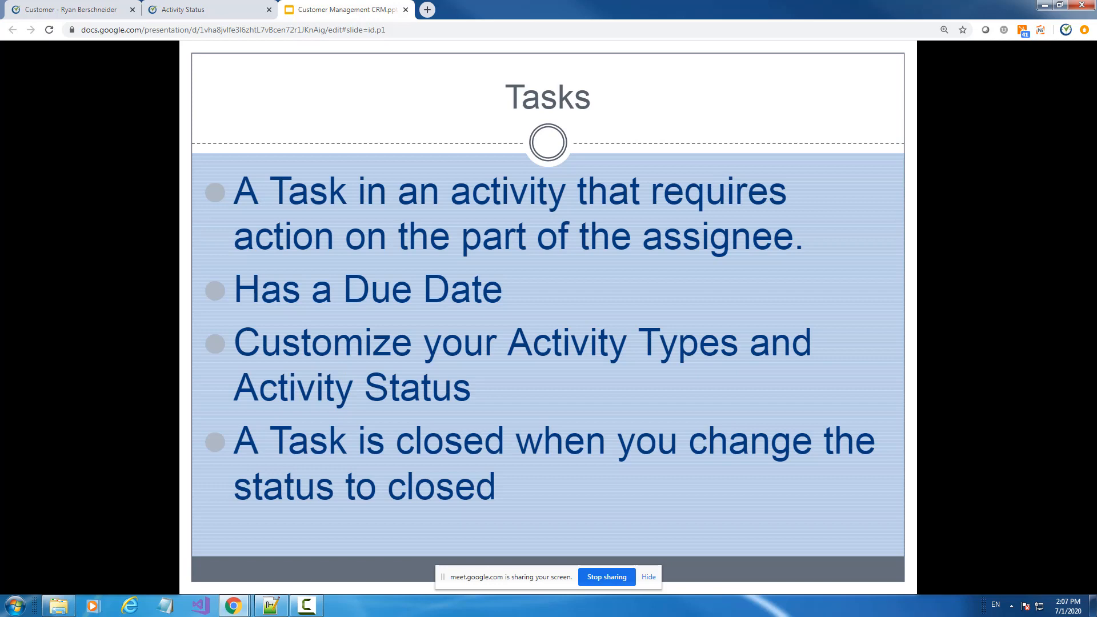
{"action": "key", "text": "Left"}
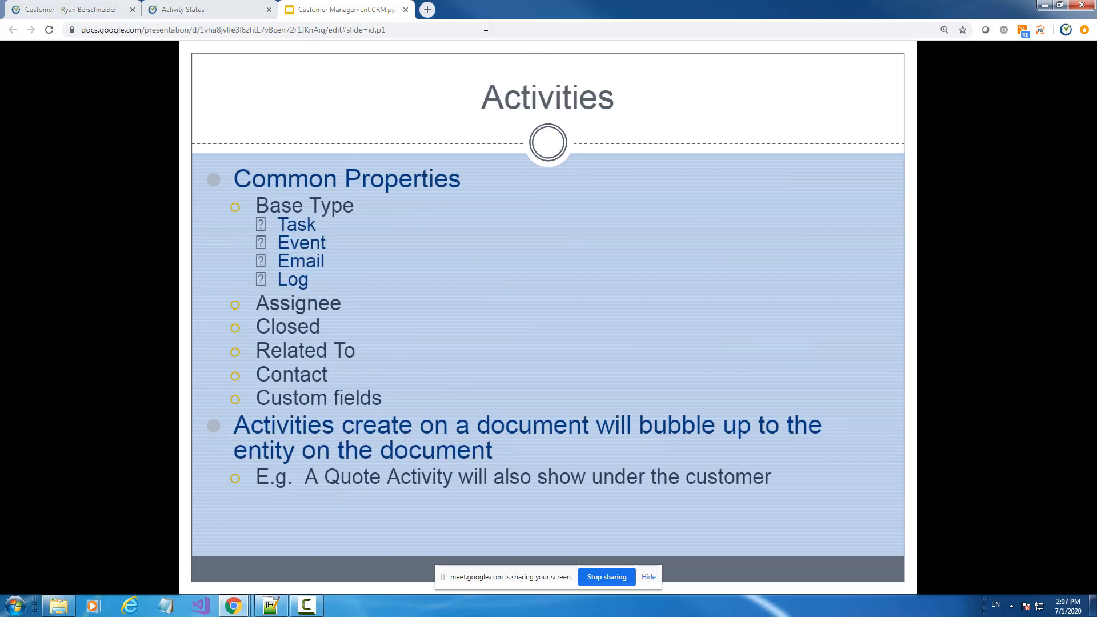
{"action": "key", "text": "Right"}
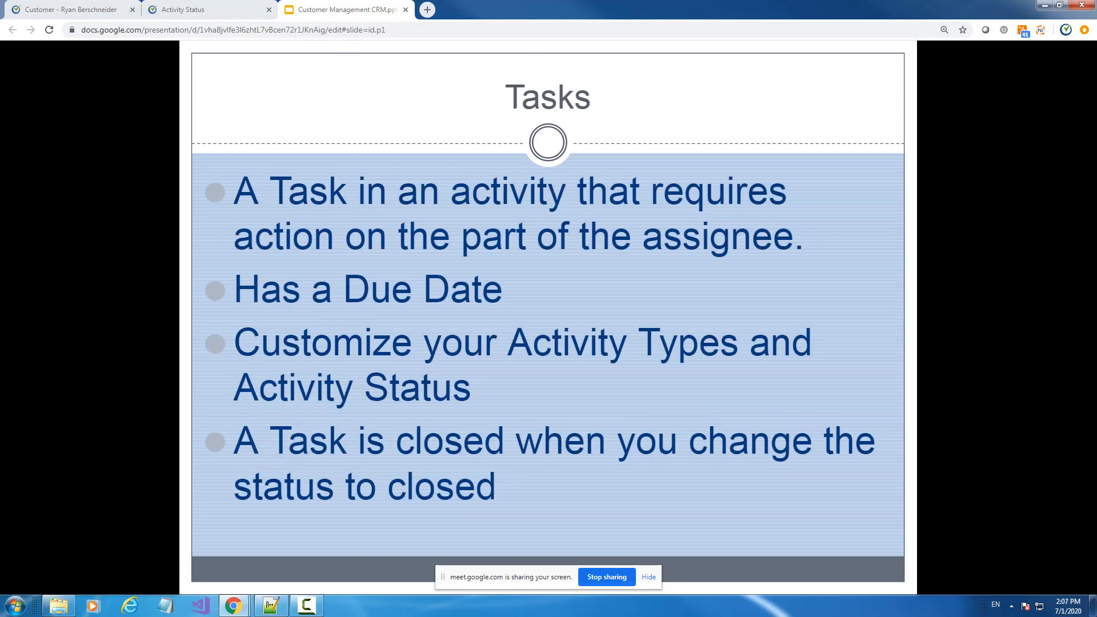
{"action": "key", "text": "Right"}
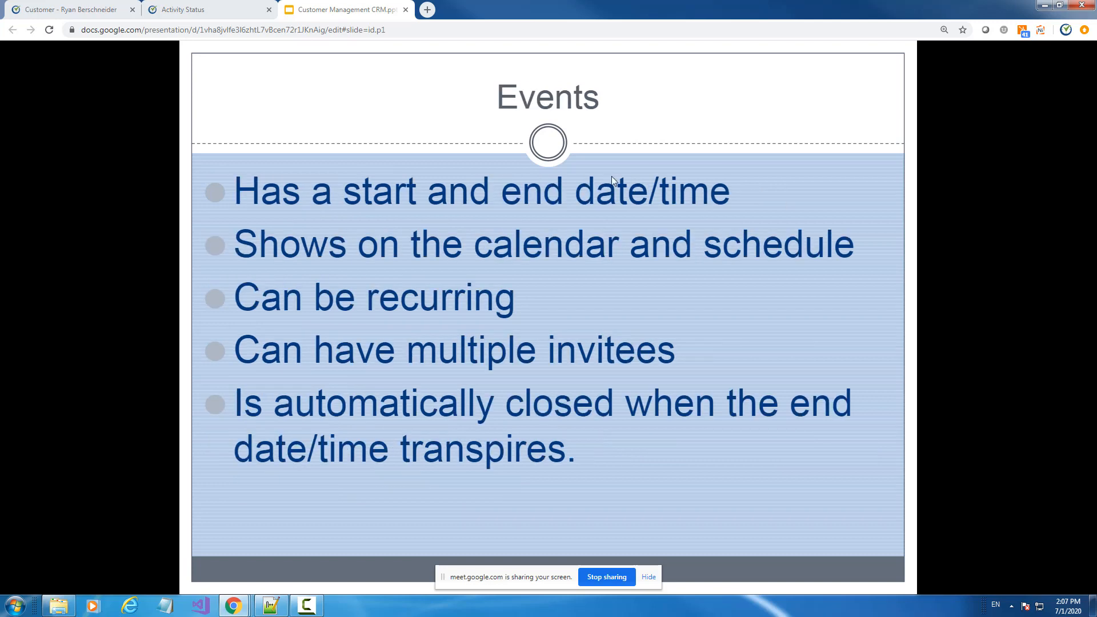
{"action": "left_click", "coordinate": [153, 11]}
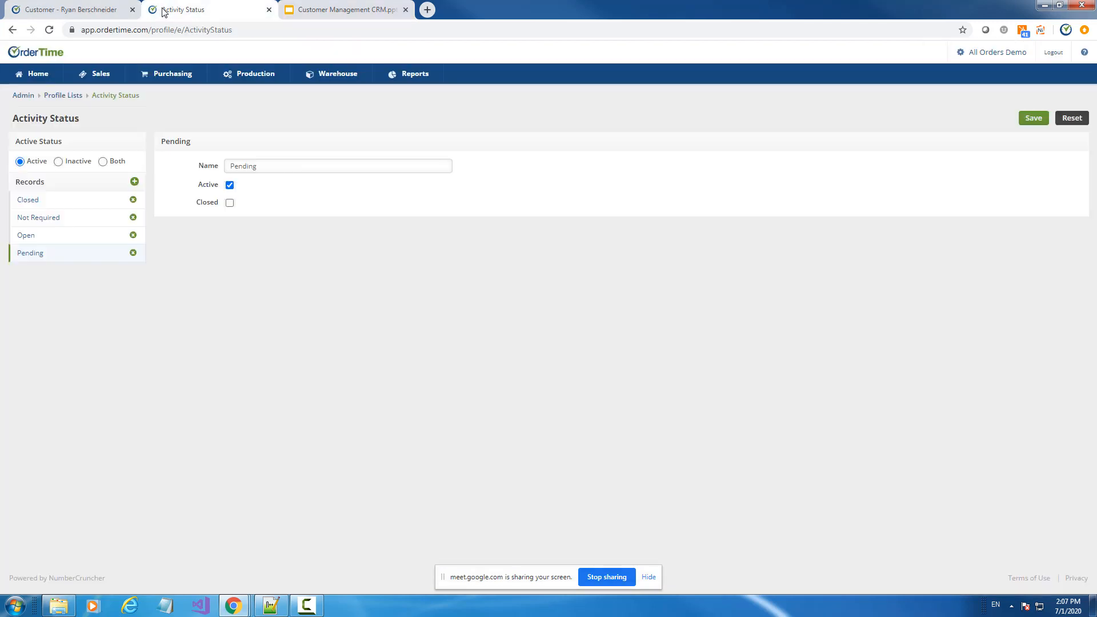
Set the 'Call to remind for order' task to Closed, then check activity history and quotes
{"action": "left_click", "coordinate": [88, 12]}
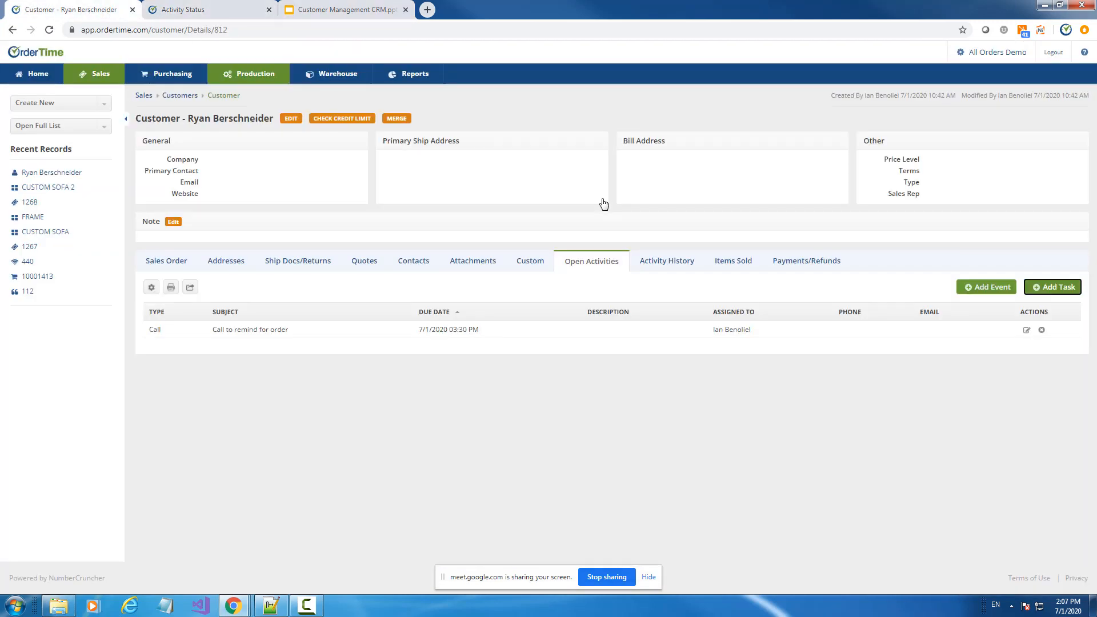
{"action": "left_click", "coordinate": [1028, 333]}
{"action": "left_click", "coordinate": [637, 130]}
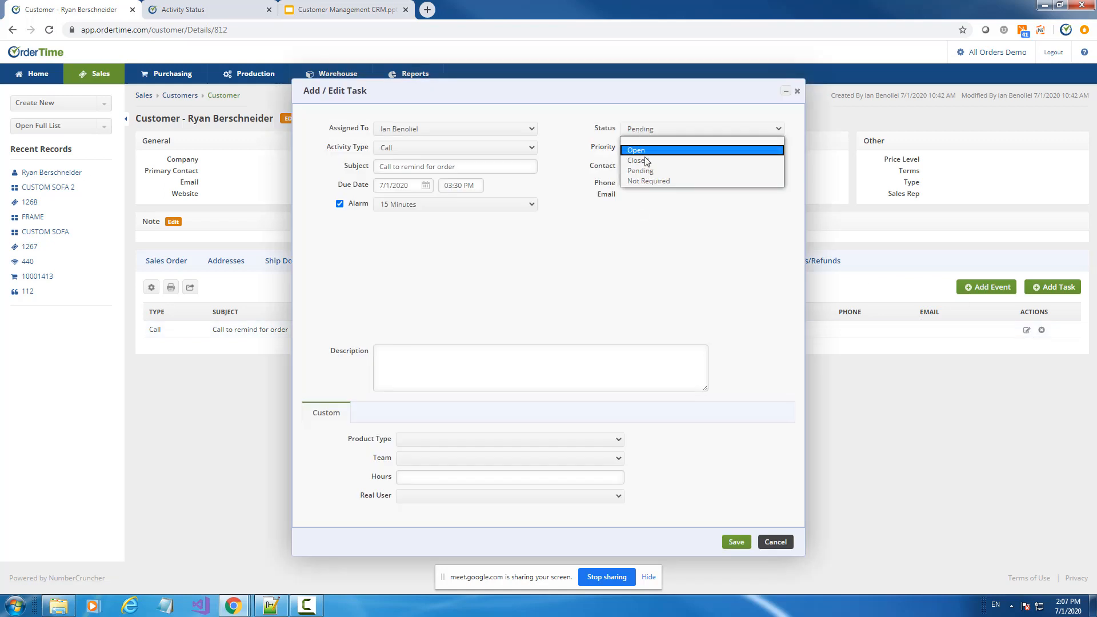
{"action": "left_click", "coordinate": [646, 161]}
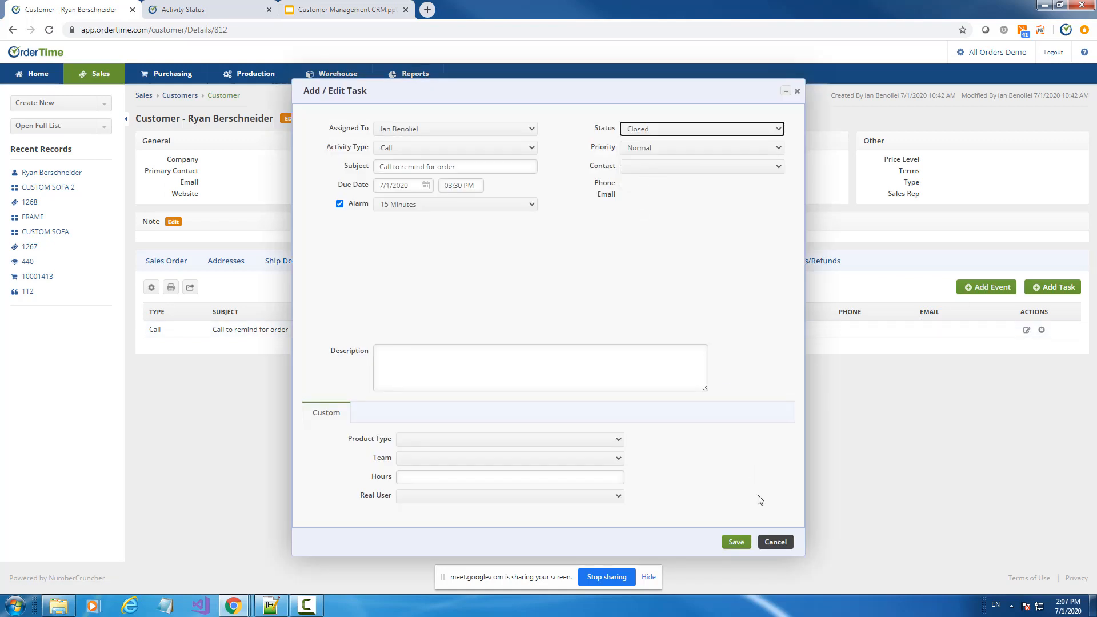
{"action": "left_click", "coordinate": [740, 543]}
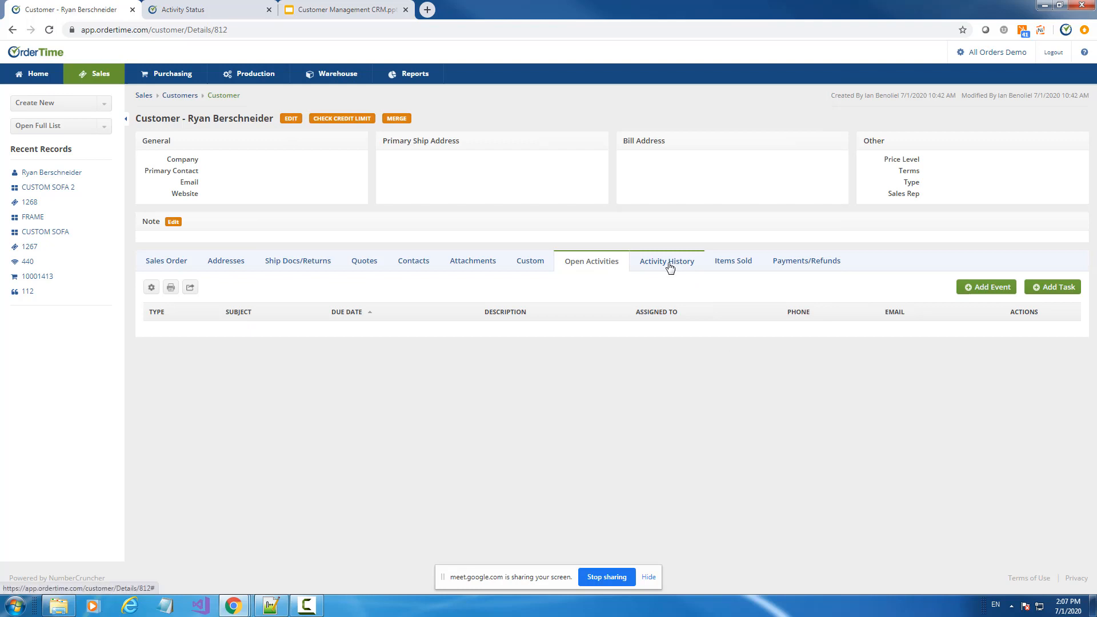
{"action": "left_click", "coordinate": [670, 266]}
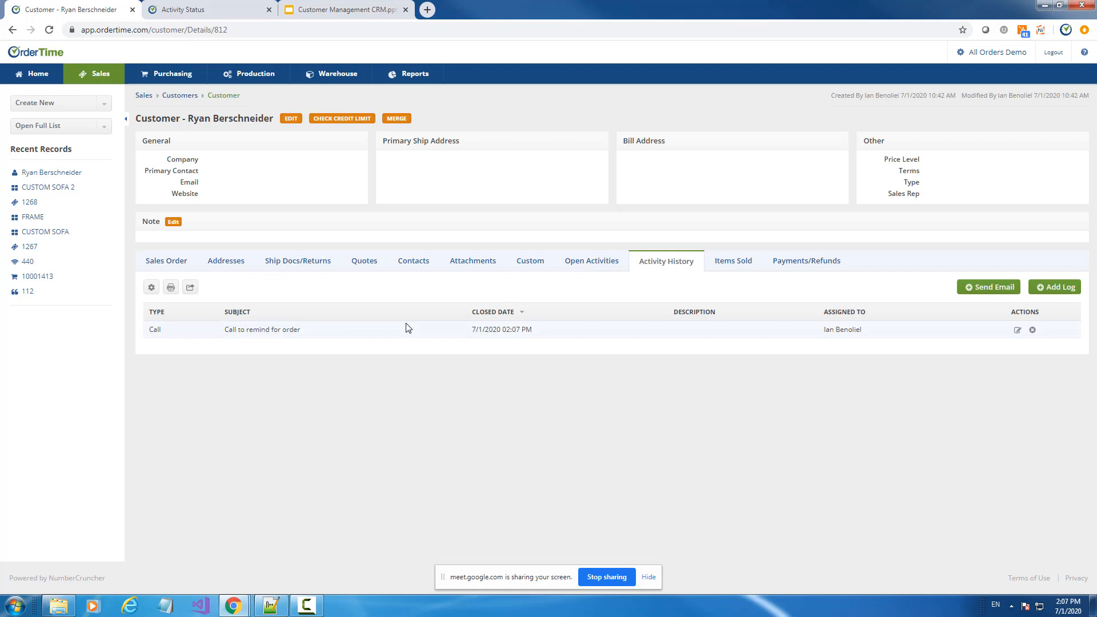
{"action": "left_click", "coordinate": [366, 263]}
Open quote 112, move the Reminders dialog up and review the Alarms & Reminders slide
{"action": "left_click", "coordinate": [156, 331]}
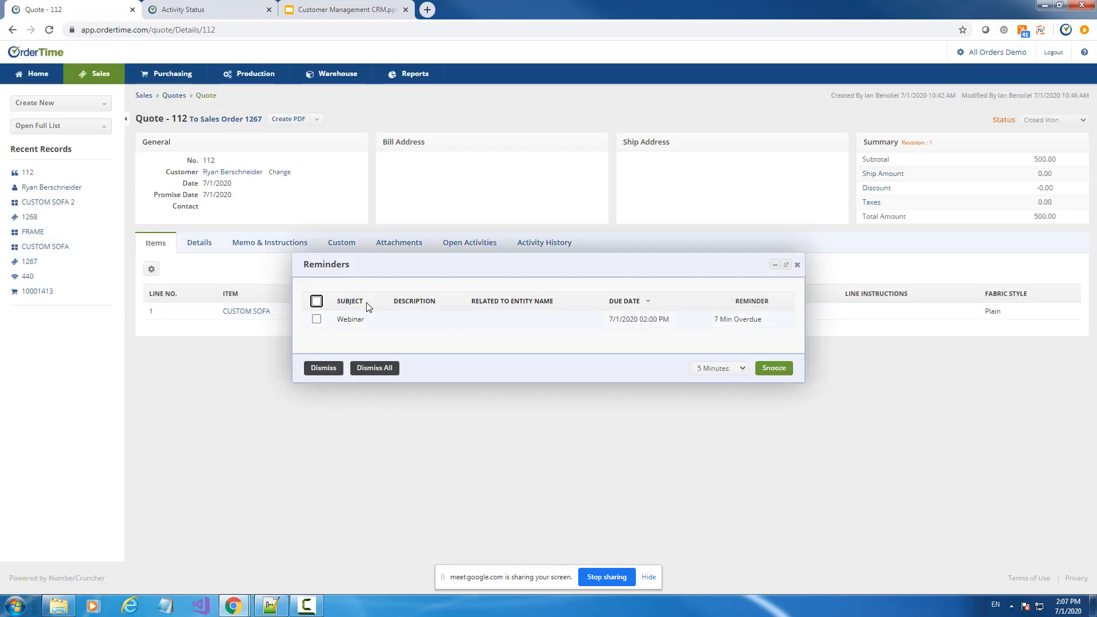
{"action": "left_click_drag", "start_coordinate": [543, 266], "coordinate": [541, 225]}
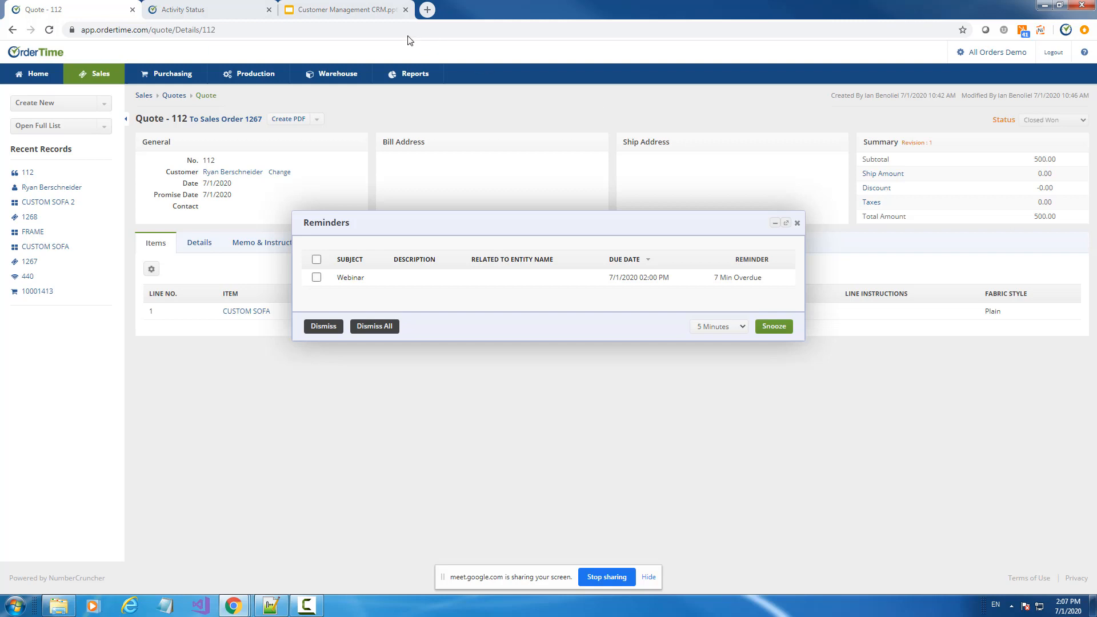
{"action": "left_click", "coordinate": [343, 8]}
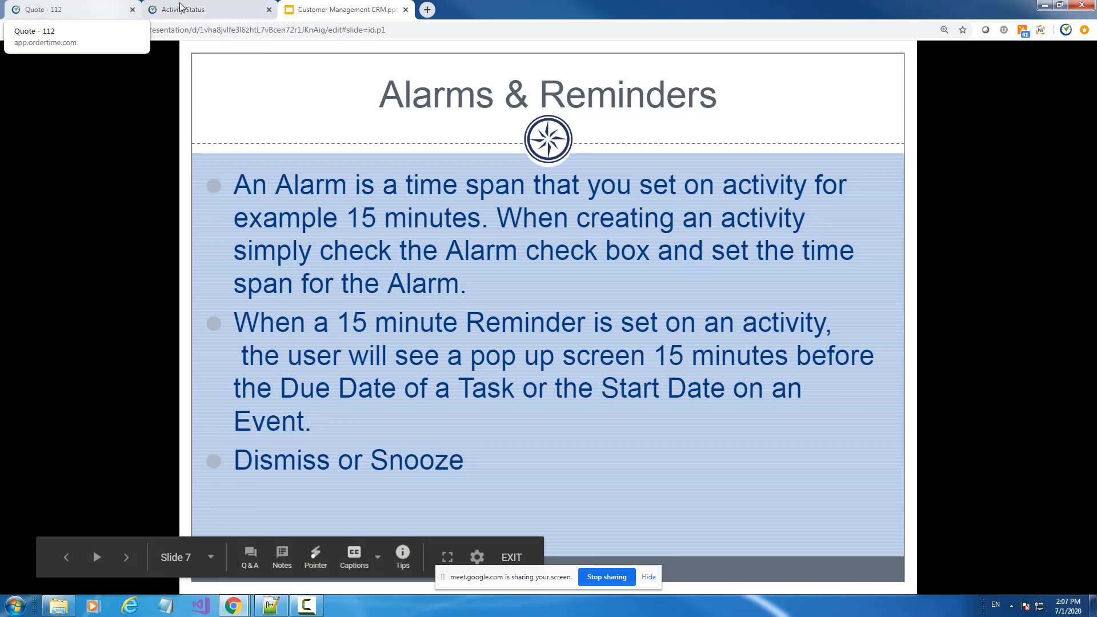
{"action": "left_click", "coordinate": [195, 9]}
{"action": "left_click", "coordinate": [57, 9]}
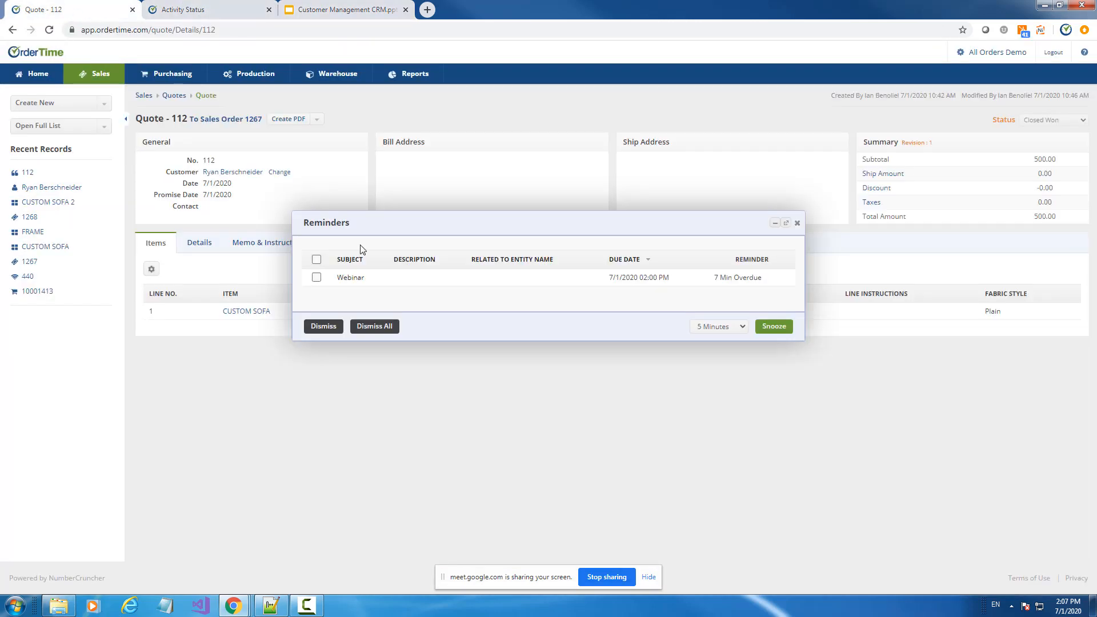
Snooze the Webinar reminder for 2 Hours
{"action": "left_click", "coordinate": [318, 260]}
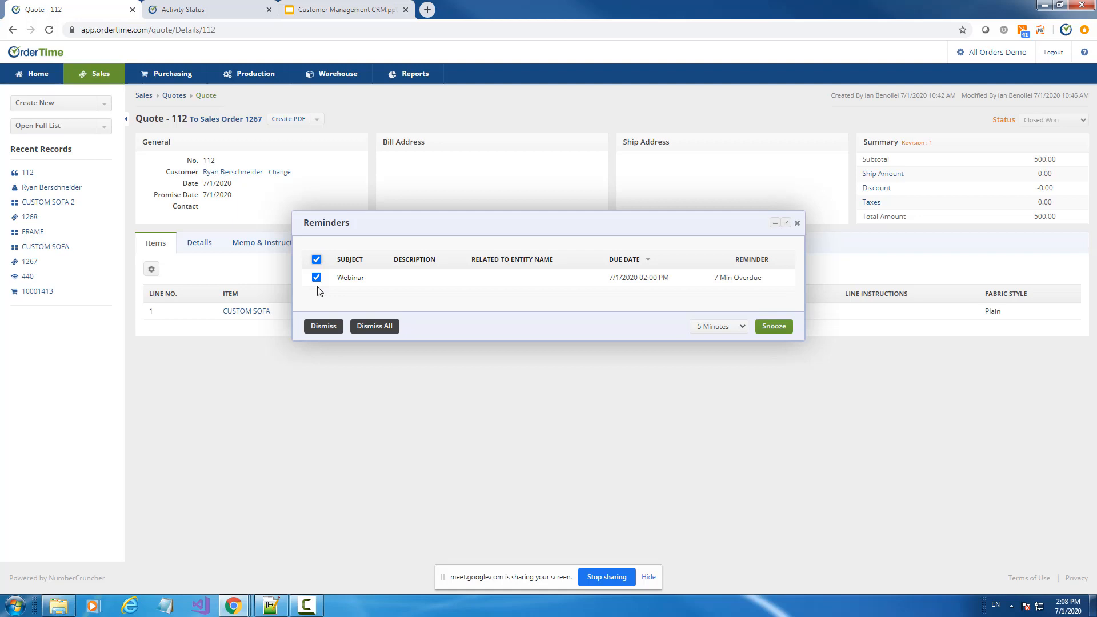
{"action": "left_click", "coordinate": [728, 327]}
{"action": "left_click", "coordinate": [720, 394]}
{"action": "left_click", "coordinate": [775, 326]}
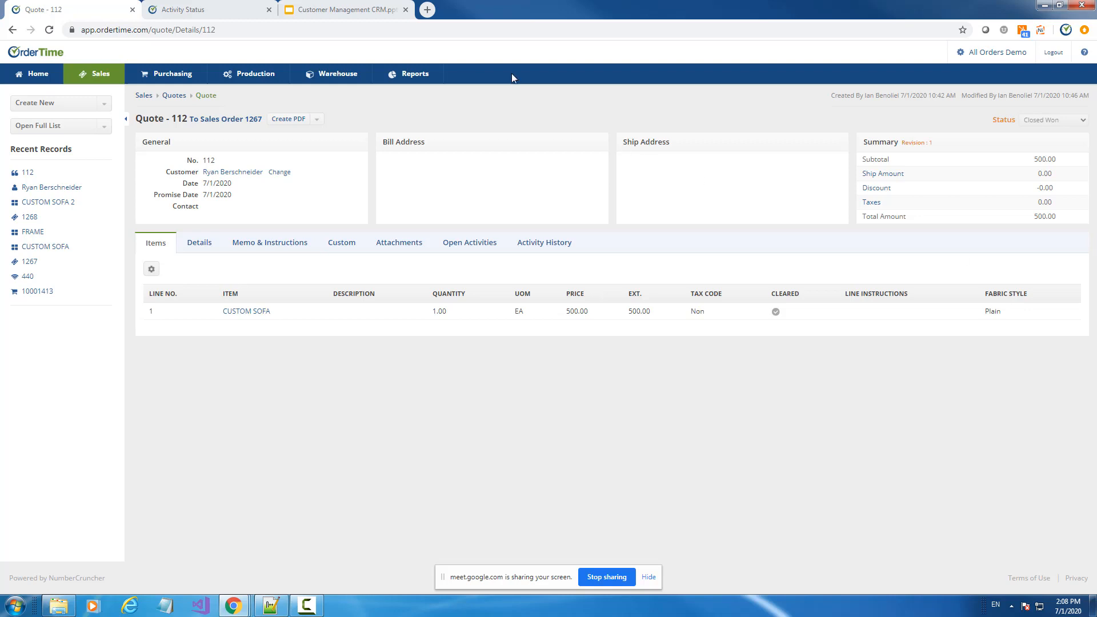
Open the Activities section of Admin's Company Preferences
{"action": "left_click", "coordinate": [235, 10]}
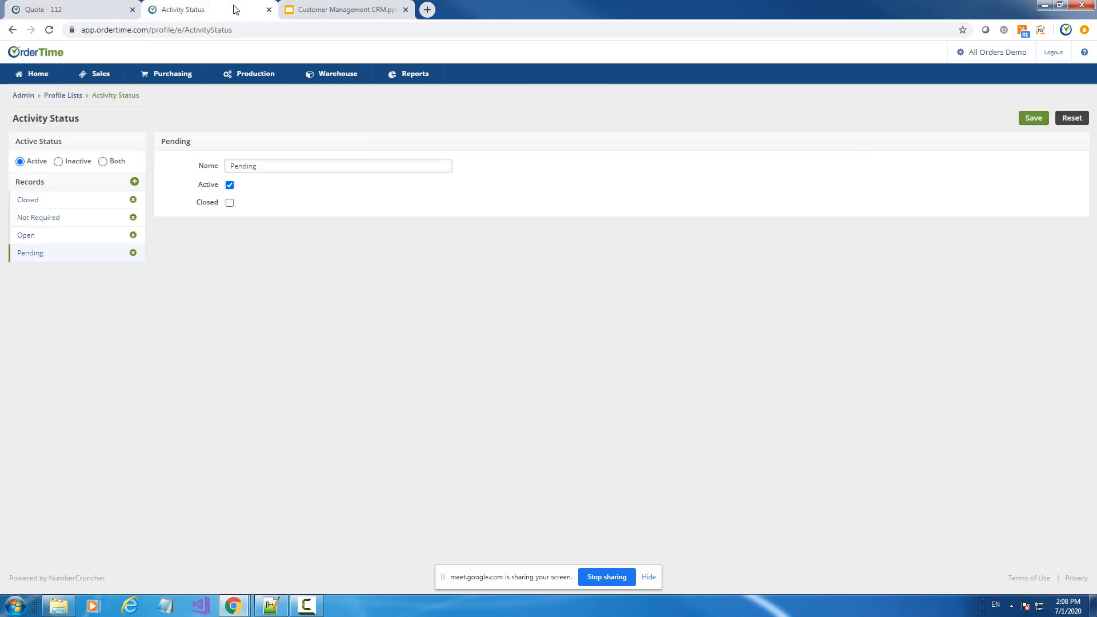
{"action": "left_click", "coordinate": [982, 52]}
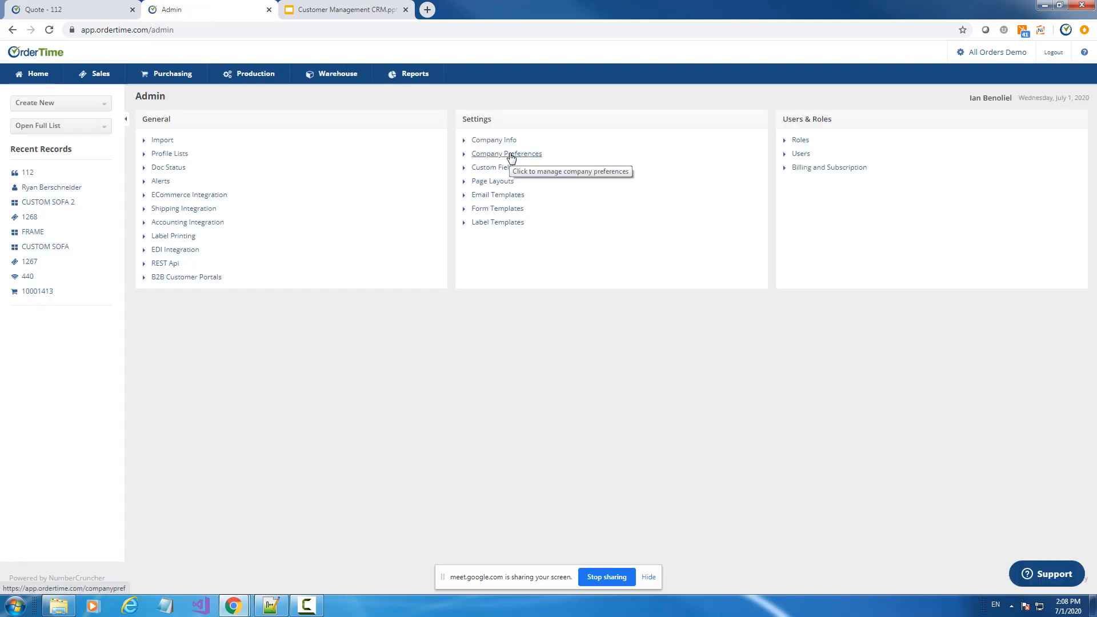
{"action": "left_click", "coordinate": [510, 155]}
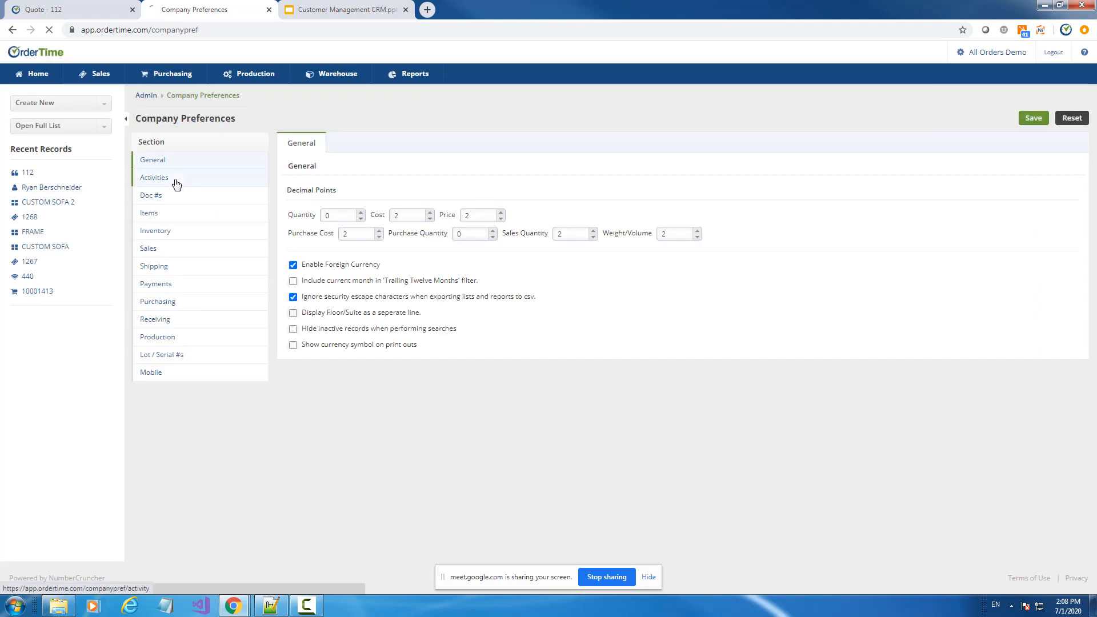
{"action": "left_click", "coordinate": [176, 183]}
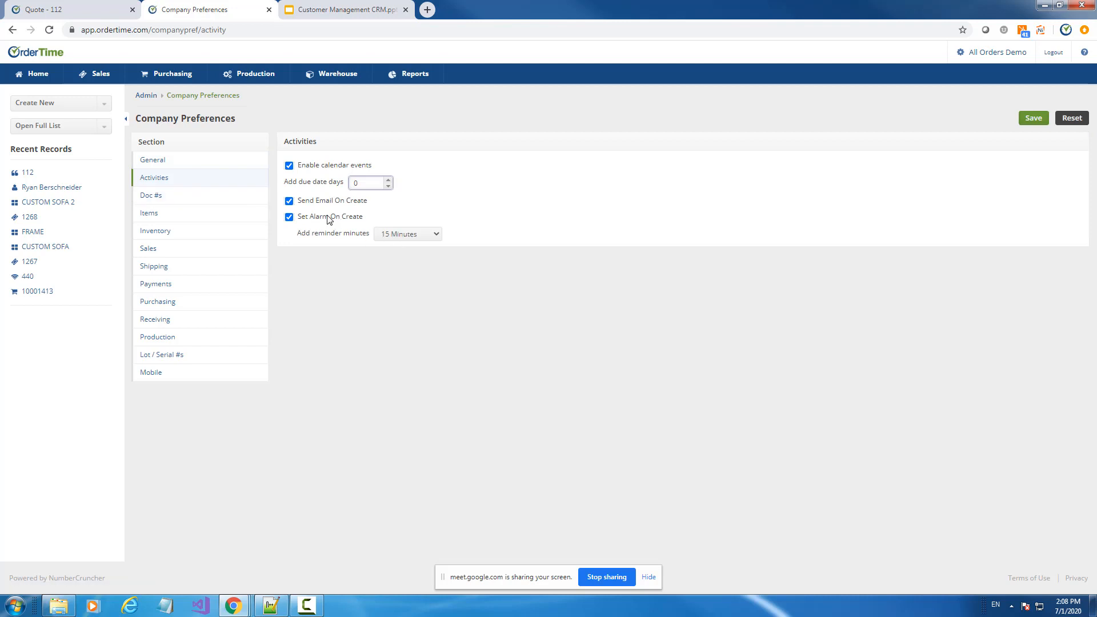
Toggle Set Alarm On Create off and back on, keeping reminders at 15 Minutes
{"action": "left_click", "coordinate": [289, 218]}
{"action": "left_click", "coordinate": [289, 219]}
{"action": "left_click", "coordinate": [289, 218]}
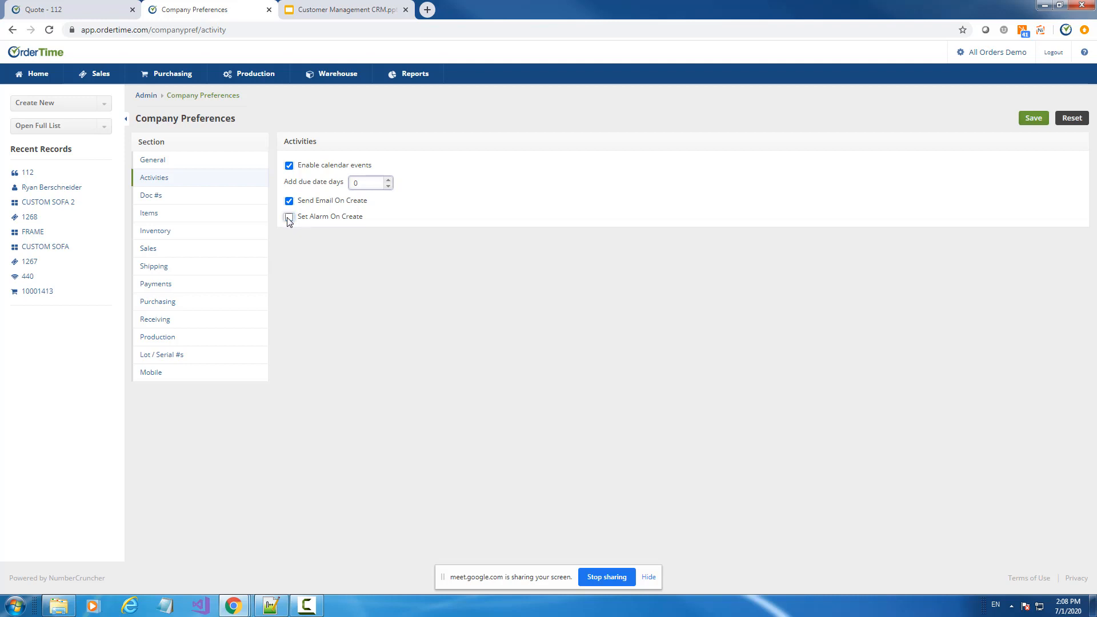
{"action": "left_click", "coordinate": [289, 218]}
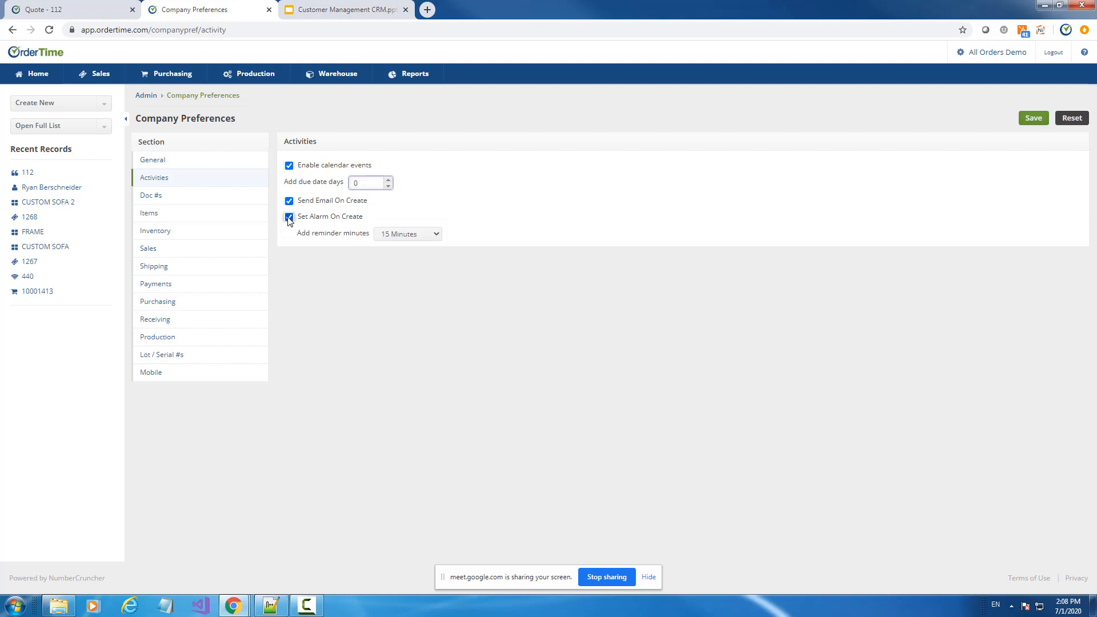
{"action": "left_click", "coordinate": [399, 234]}
{"action": "left_click", "coordinate": [400, 235]}
Go to the Home page and filter Open Tasks to Today
{"action": "left_click", "coordinate": [38, 77]}
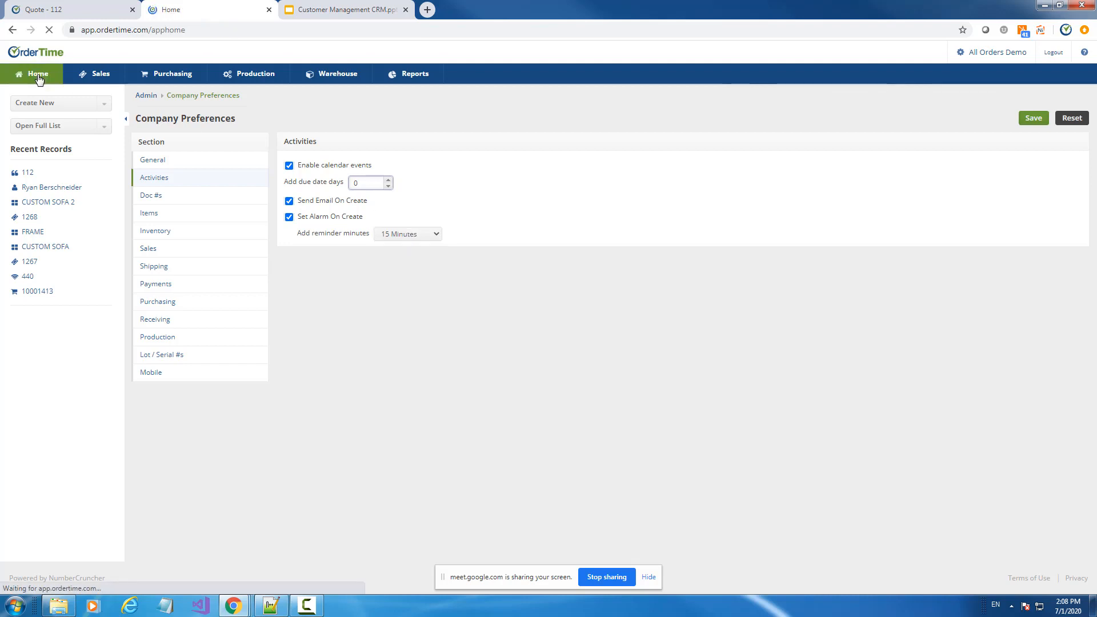
{"action": "scroll", "coordinate": [501, 235], "scroll_direction": "down", "scroll_amount": 5}
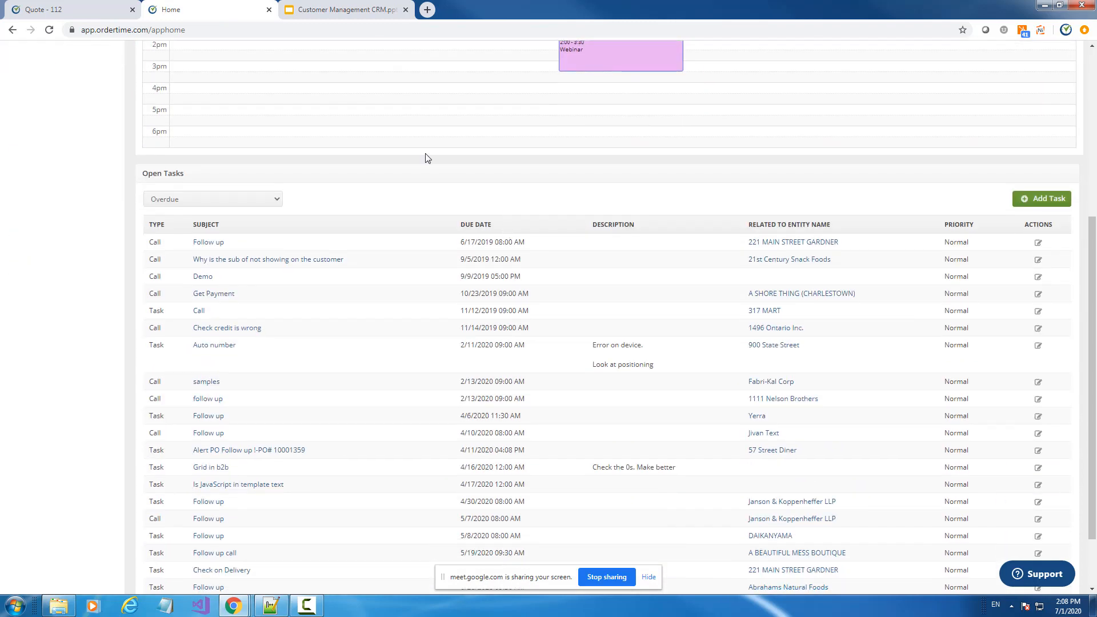
{"action": "scroll", "coordinate": [275, 196], "scroll_direction": "up", "scroll_amount": 5}
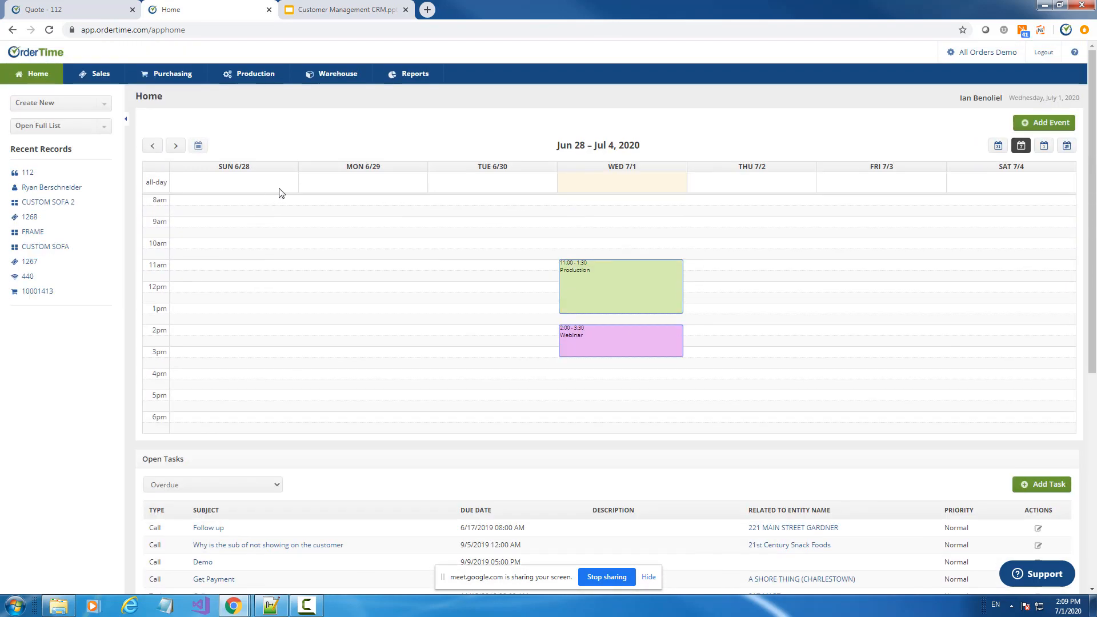
{"action": "scroll", "coordinate": [344, 185], "scroll_direction": "down", "scroll_amount": 3}
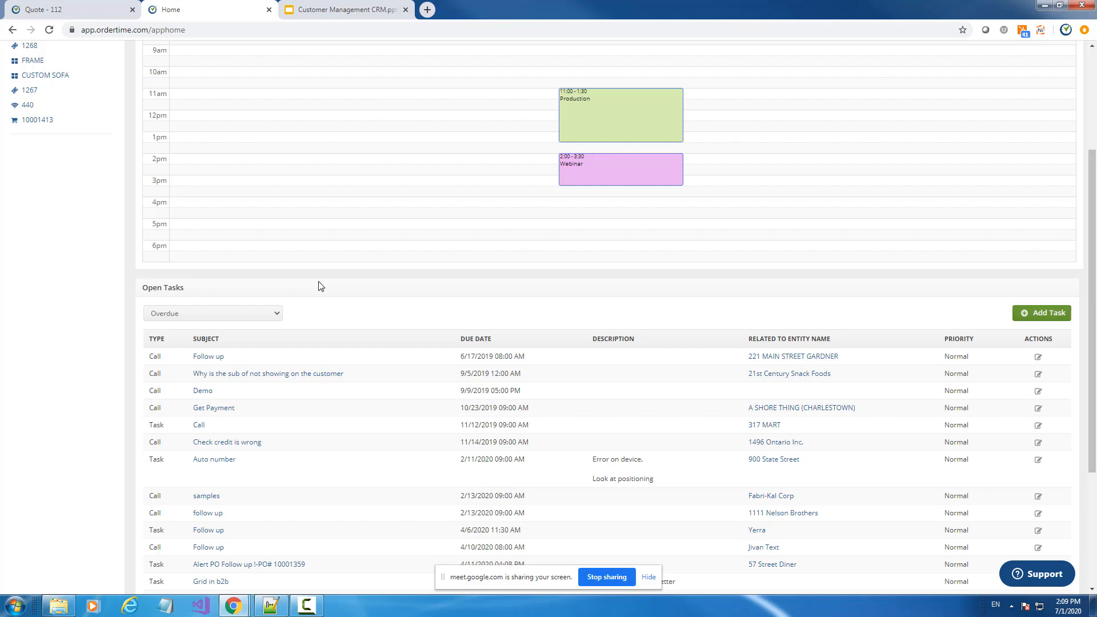
{"action": "scroll", "coordinate": [319, 286], "scroll_direction": "down", "scroll_amount": 3}
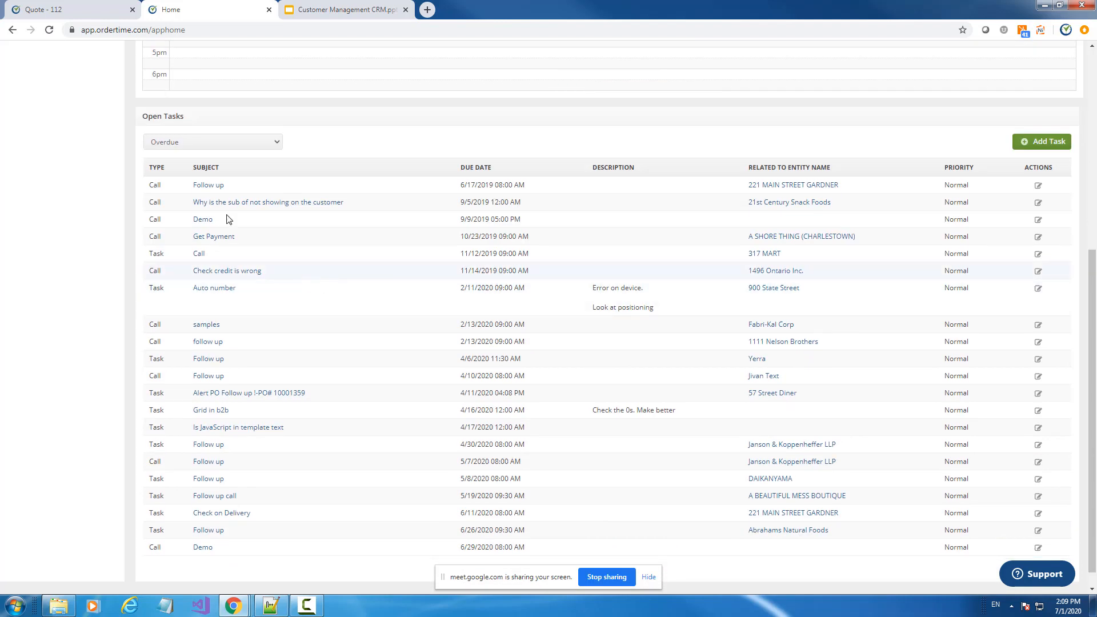
{"action": "left_click", "coordinate": [172, 145]}
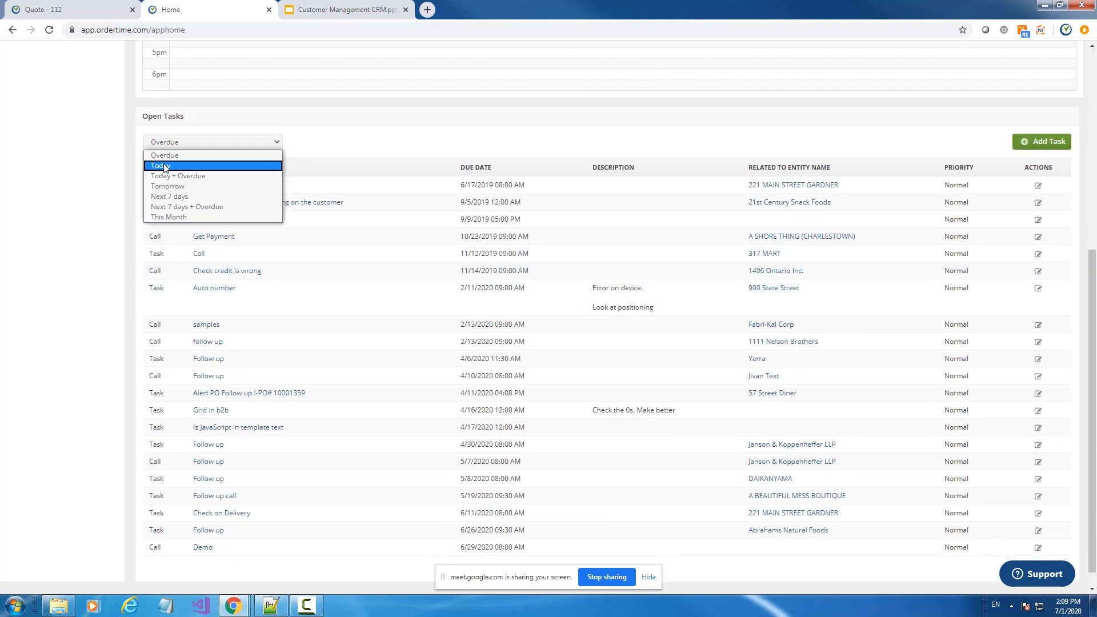
{"action": "left_click", "coordinate": [163, 166]}
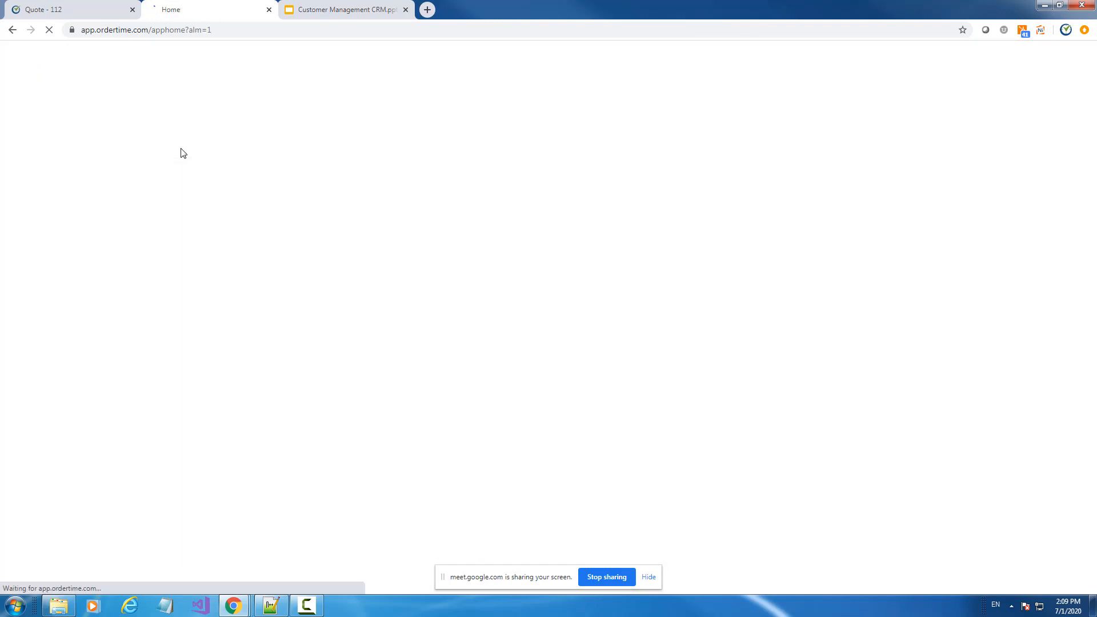
Switch the Open Tasks filter through Today + Overdue and Tomorrow, ending on Overdue
{"action": "left_click", "coordinate": [228, 487]}
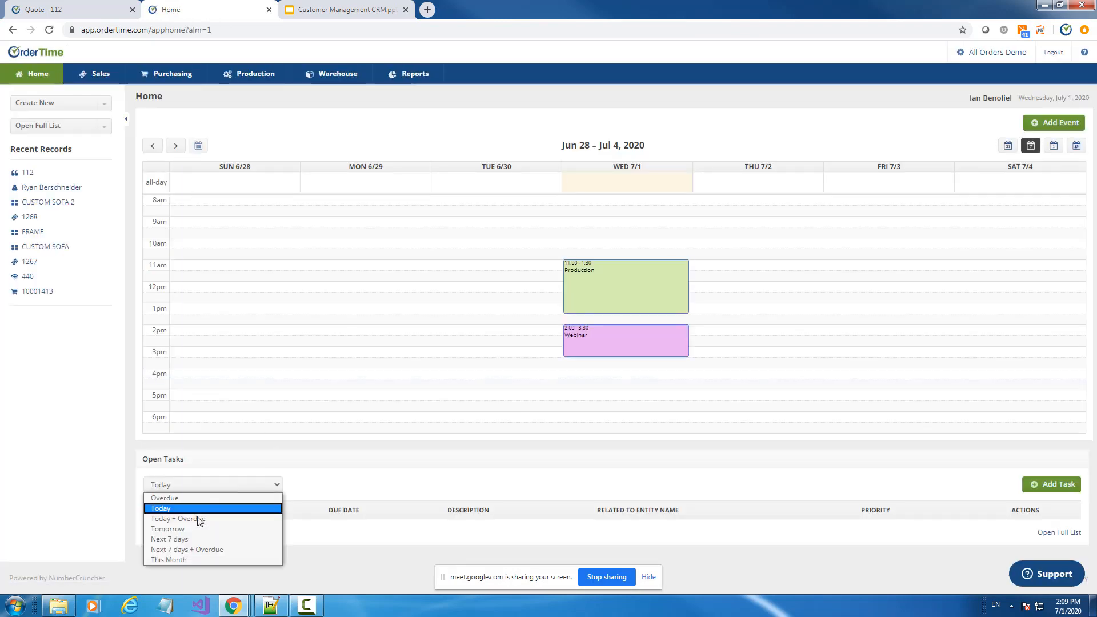
{"action": "left_click", "coordinate": [191, 520]}
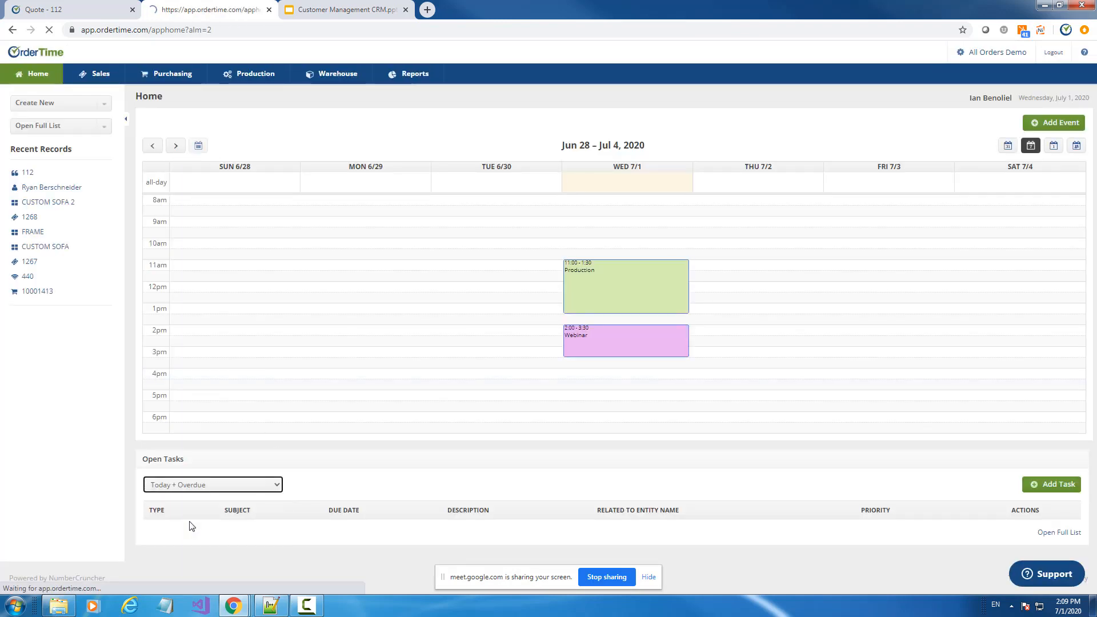
{"action": "left_click", "coordinate": [193, 490]}
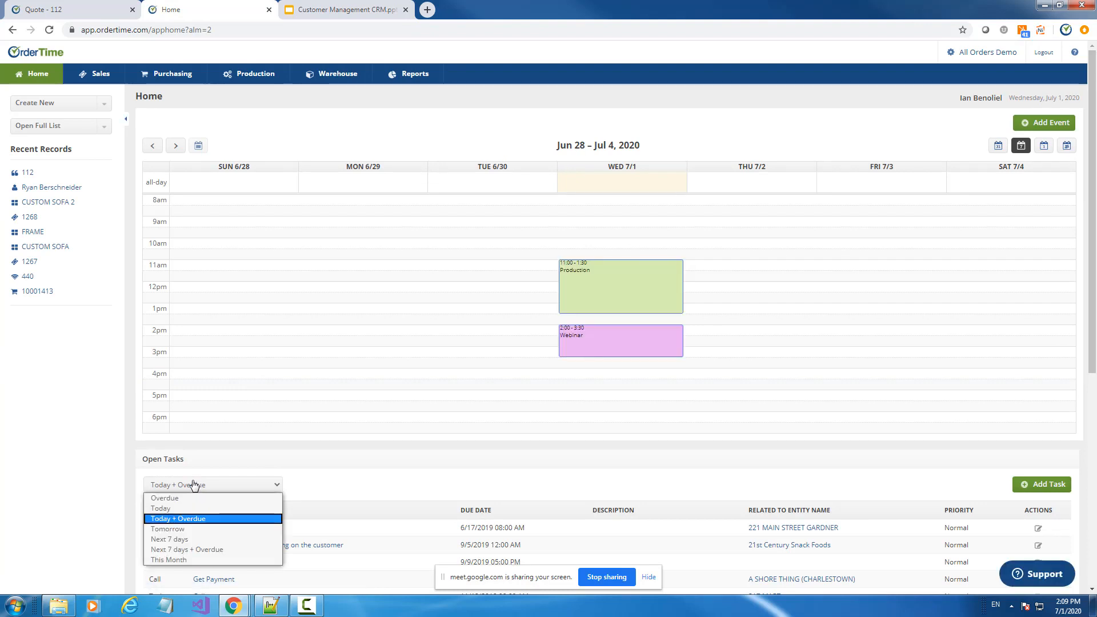
{"action": "left_click", "coordinate": [195, 530]}
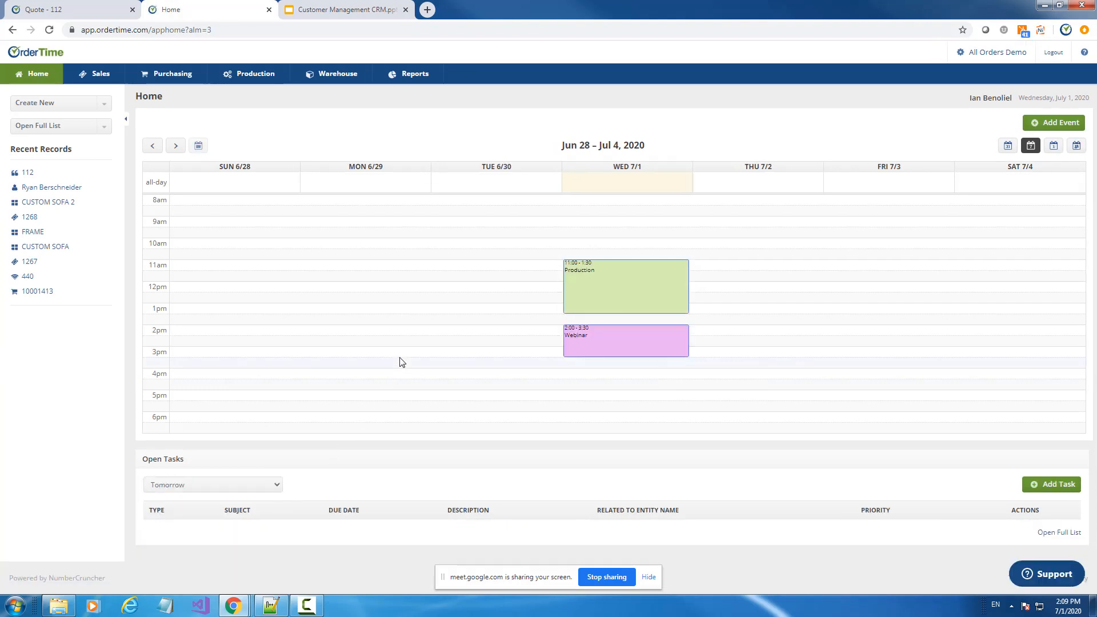
{"action": "left_click", "coordinate": [214, 485]}
{"action": "left_click", "coordinate": [178, 499]}
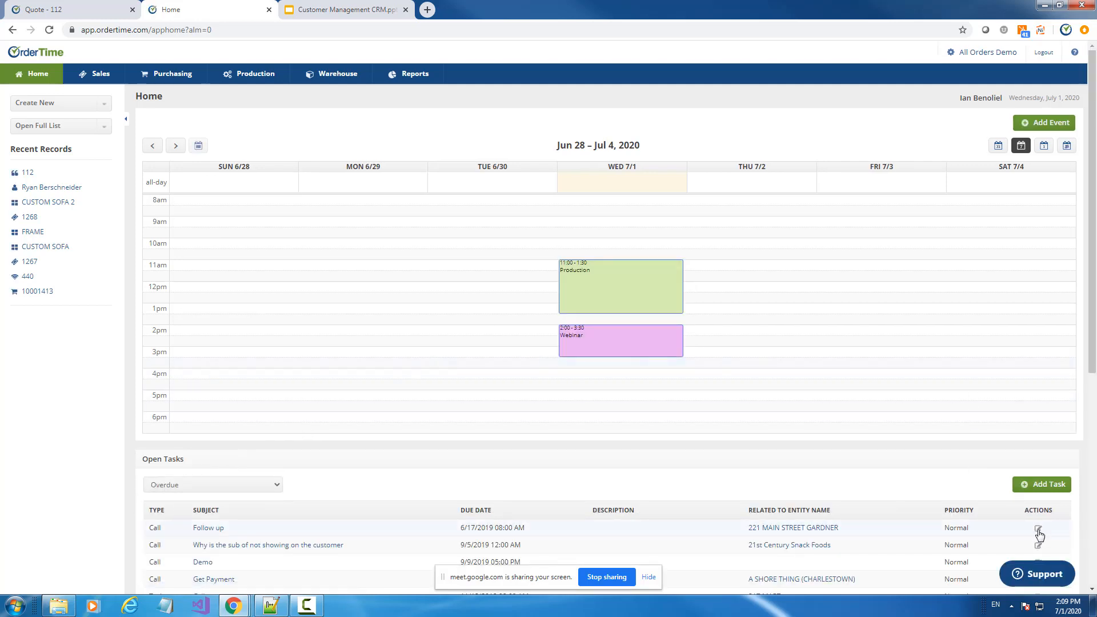
Set the overdue Follow up task's status to Closed and save it
{"action": "left_click", "coordinate": [1038, 531]}
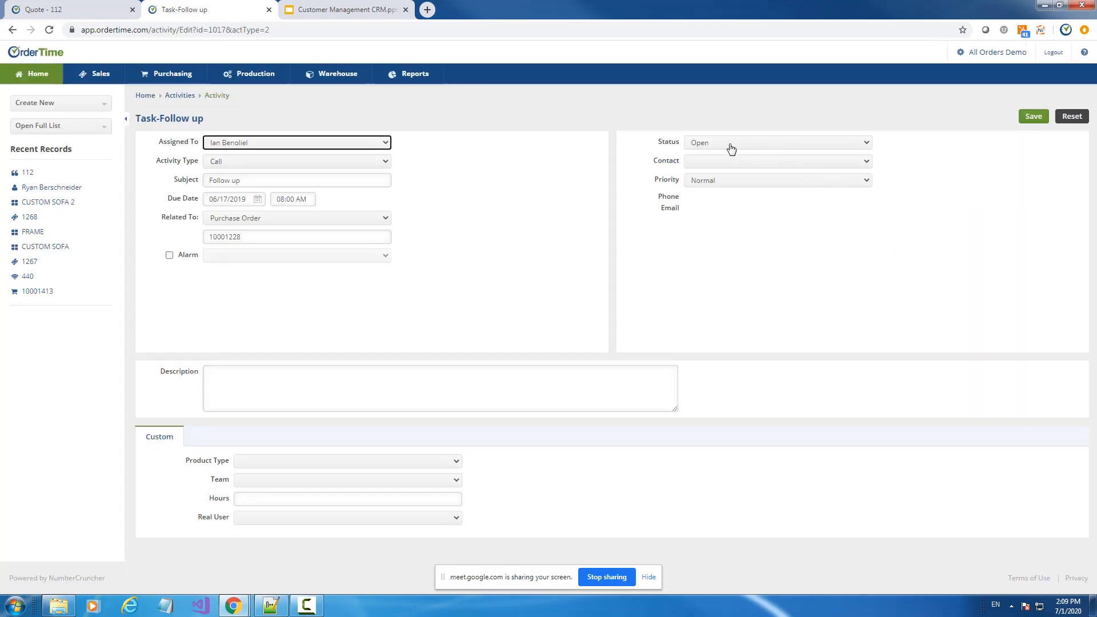
{"action": "left_click", "coordinate": [725, 144]}
{"action": "left_click", "coordinate": [709, 174]}
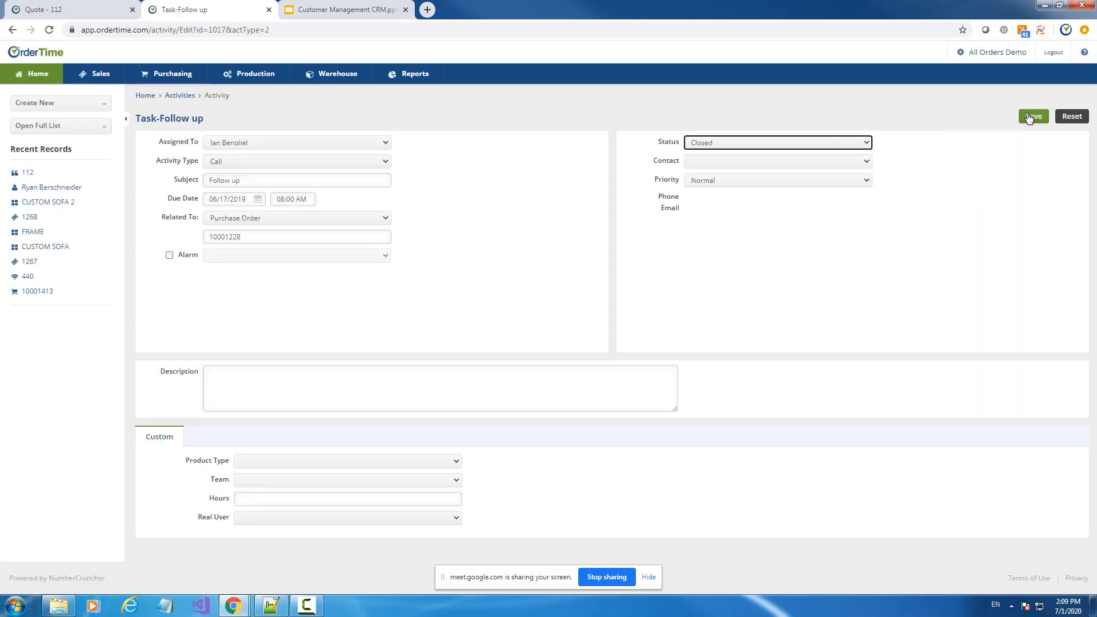
{"action": "left_click", "coordinate": [1033, 116]}
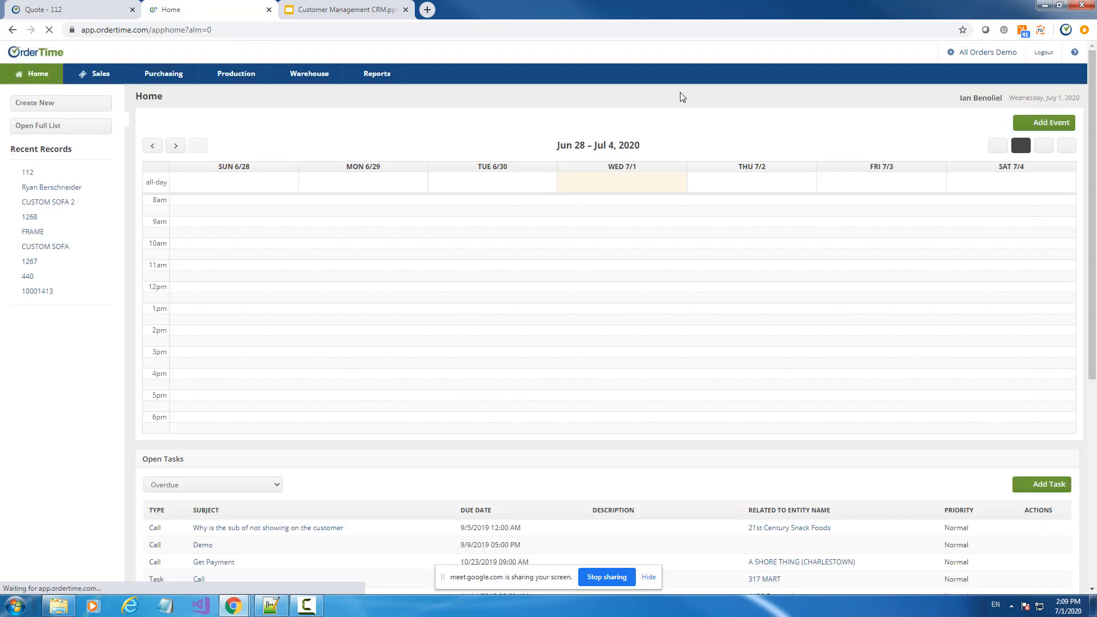
Scroll through the updated Open Tasks list, then view the Events slide
{"action": "scroll", "coordinate": [643, 238], "scroll_direction": "down", "scroll_amount": 2}
{"action": "scroll", "coordinate": [691, 228], "scroll_direction": "down", "scroll_amount": 3}
{"action": "scroll", "coordinate": [698, 233], "scroll_direction": "up", "scroll_amount": 5}
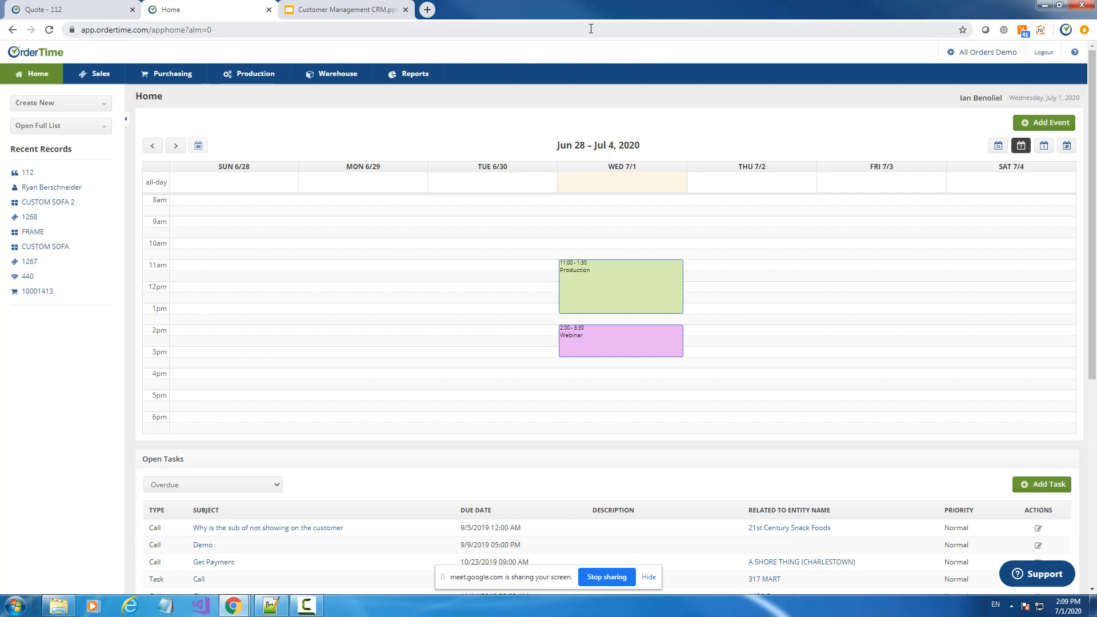
{"action": "scroll", "coordinate": [674, 200], "scroll_direction": "down", "scroll_amount": 1}
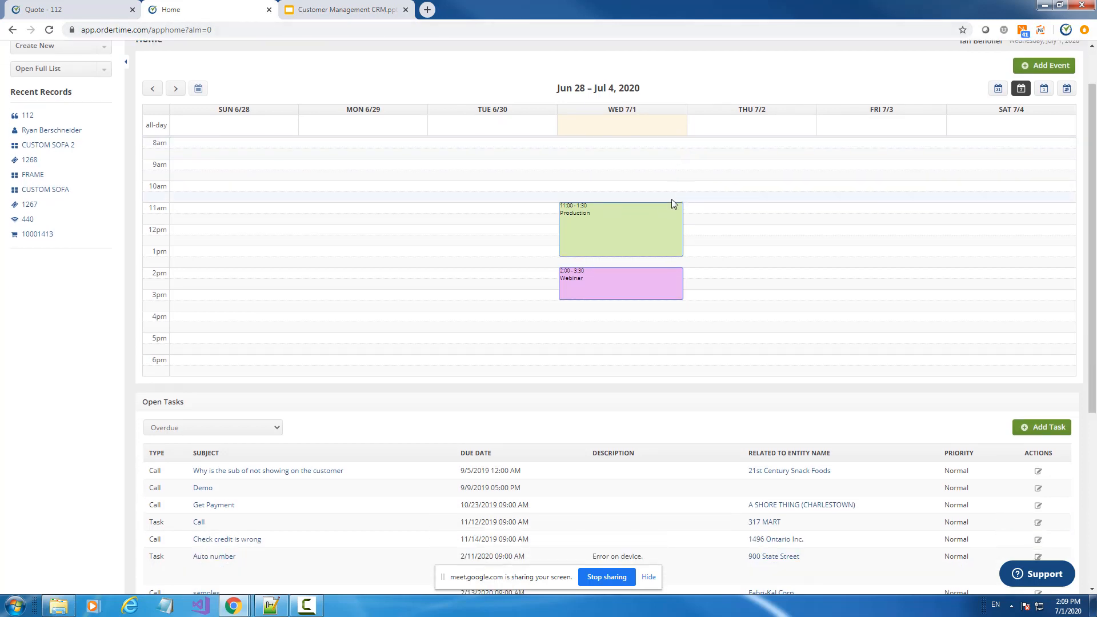
{"action": "mouse_move", "coordinate": [574, 298]}
{"action": "scroll", "coordinate": [625, 272], "scroll_direction": "up", "scroll_amount": 1}
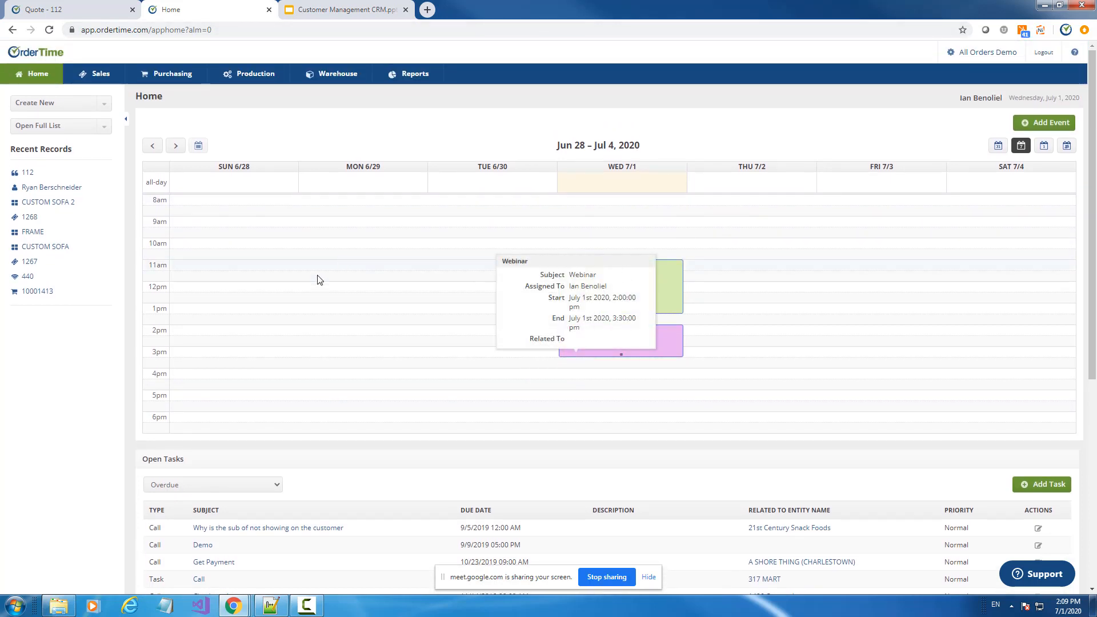
{"action": "left_click", "coordinate": [305, 8]}
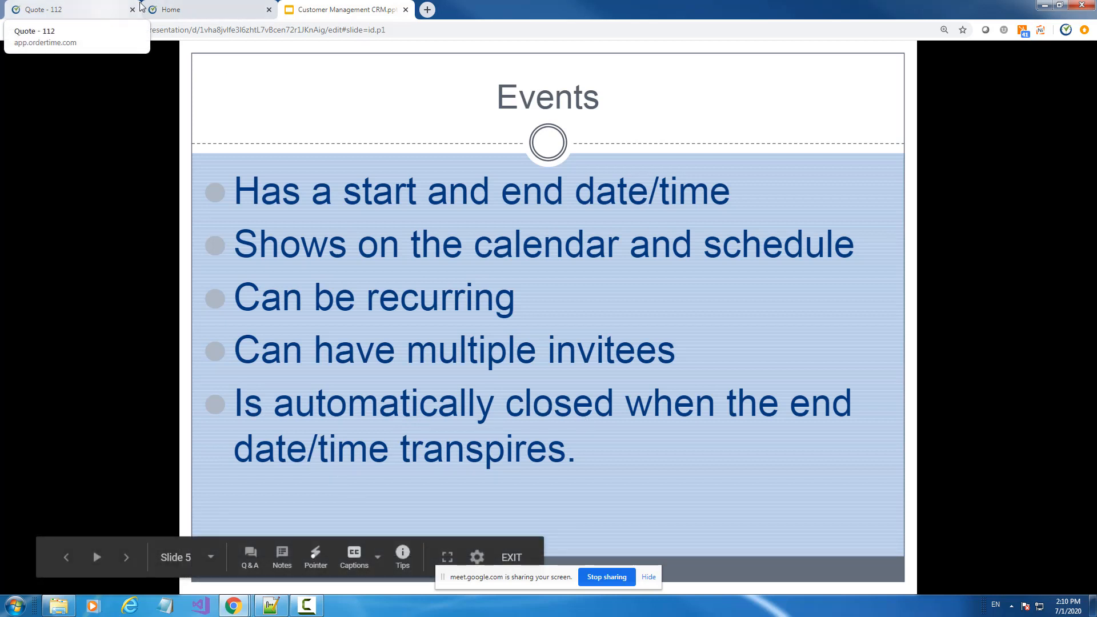
Switch to the OrderTime Home tab showing Production and Webinar on Wednesday 7/1
{"action": "left_click", "coordinate": [169, 8]}
{"action": "mouse_move", "coordinate": [609, 285]}
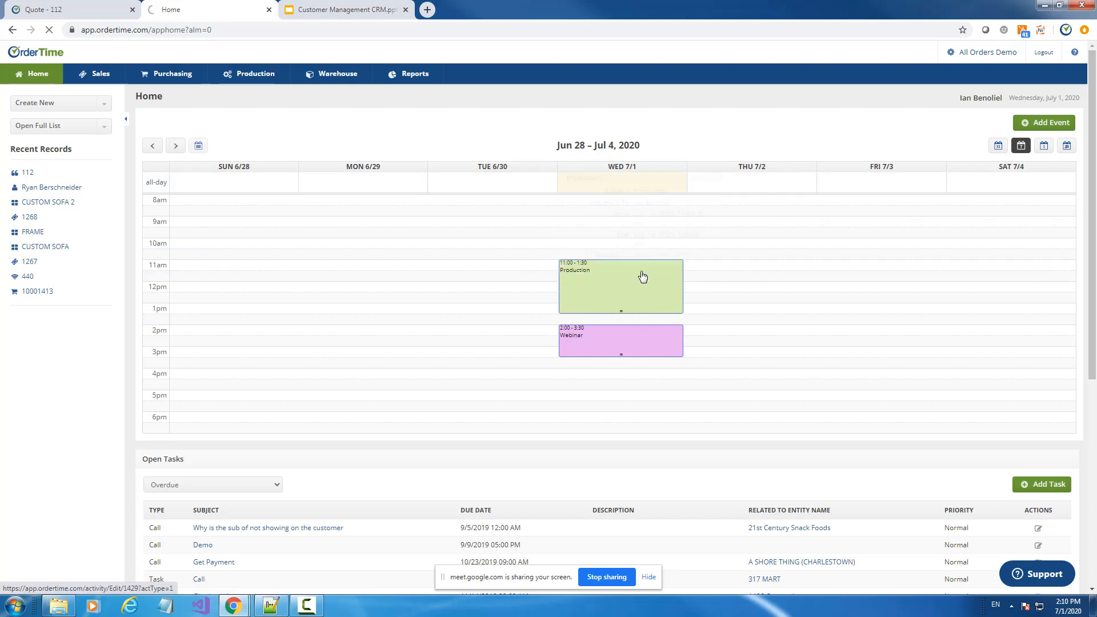
Open sales order 1268 from the Production event, check its activity history, then return to Quote 112
{"action": "left_click", "coordinate": [642, 277]}
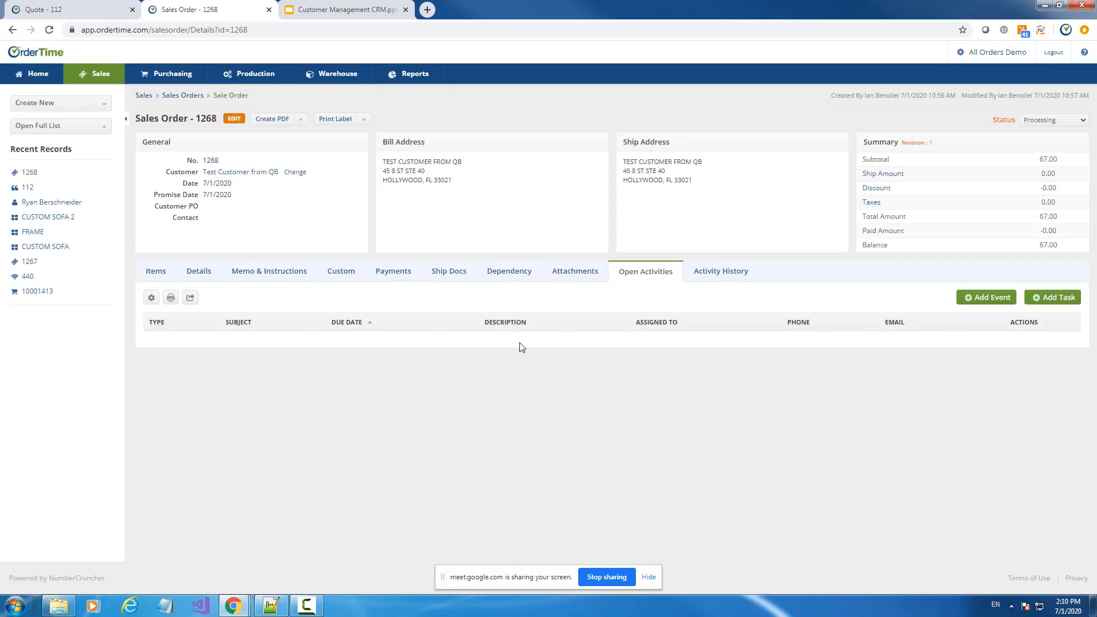
{"action": "left_click", "coordinate": [707, 272]}
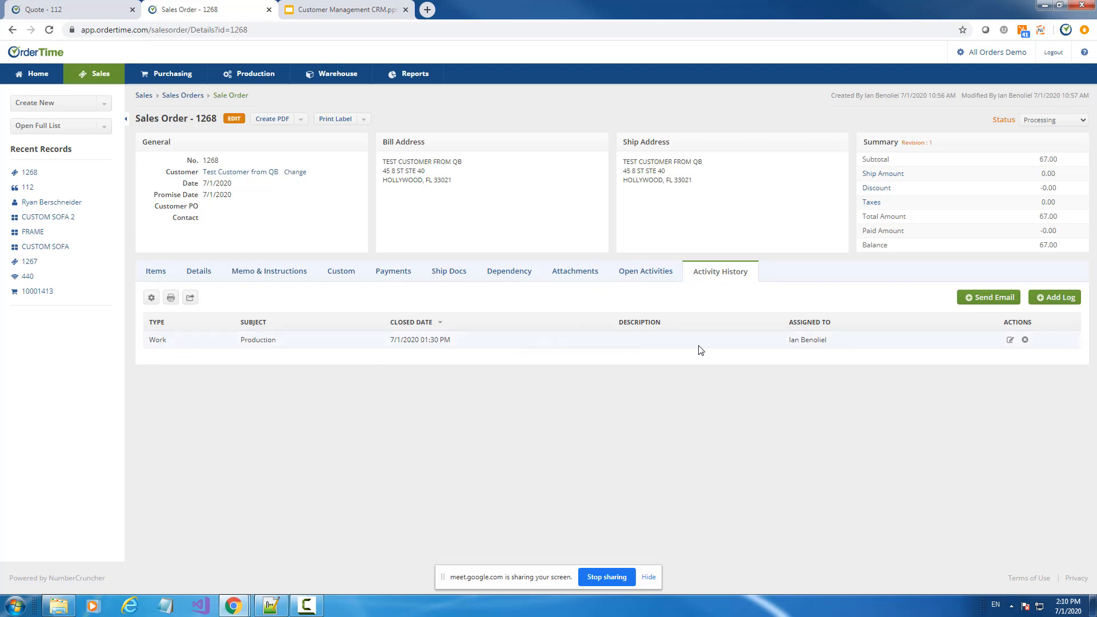
{"action": "left_click", "coordinate": [343, 9]}
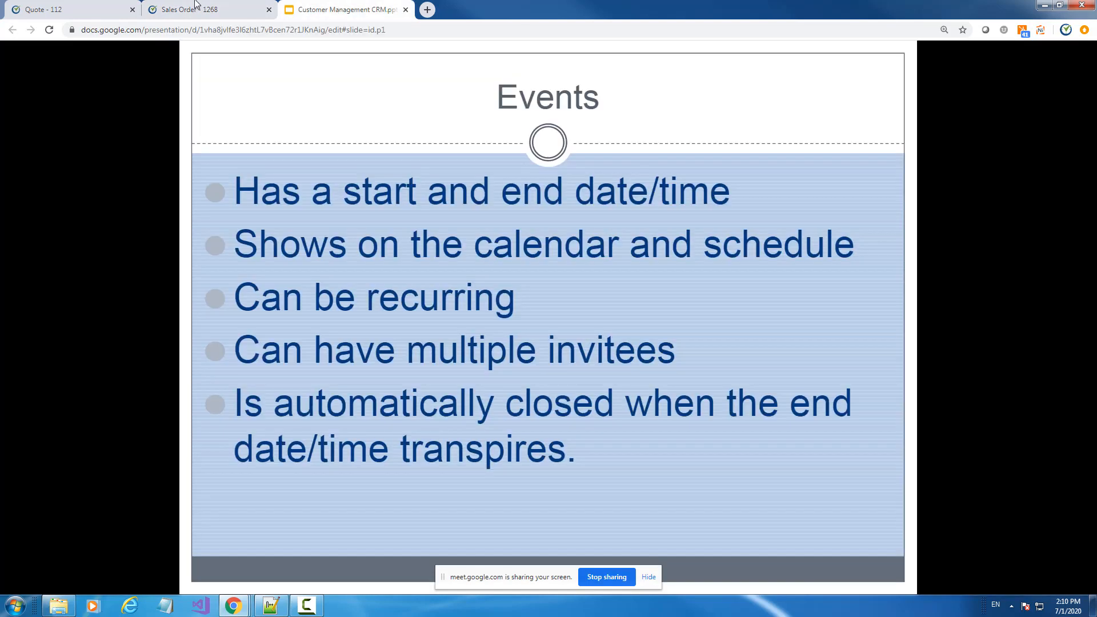
{"action": "left_click", "coordinate": [60, 9]}
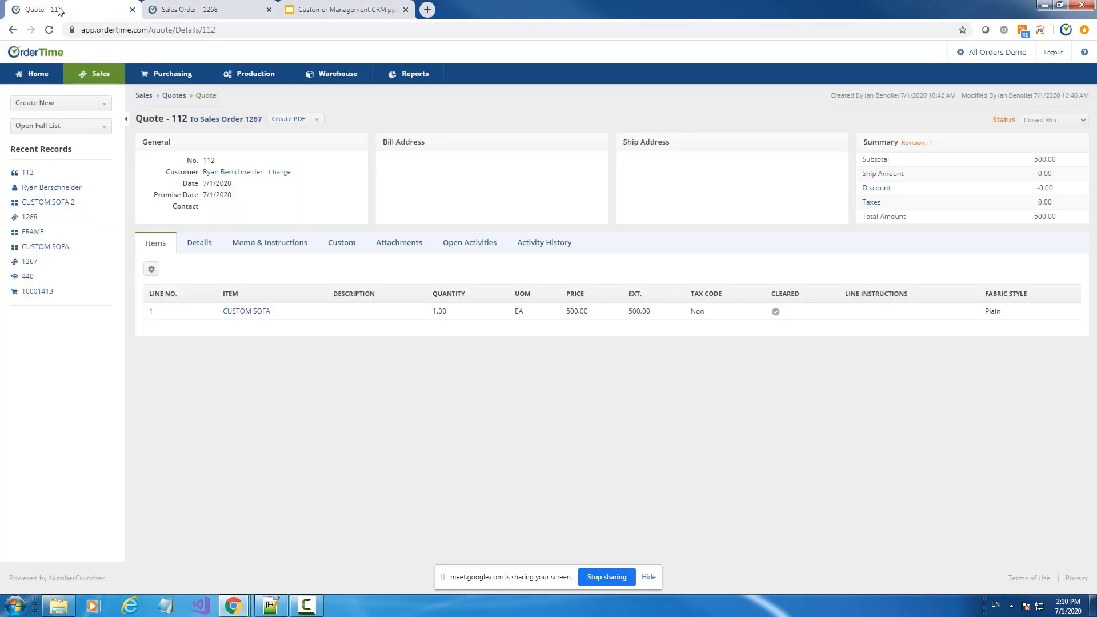
View the Production event's details page and linked sales order 1268, returning to Home each time
{"action": "left_click", "coordinate": [26, 76]}
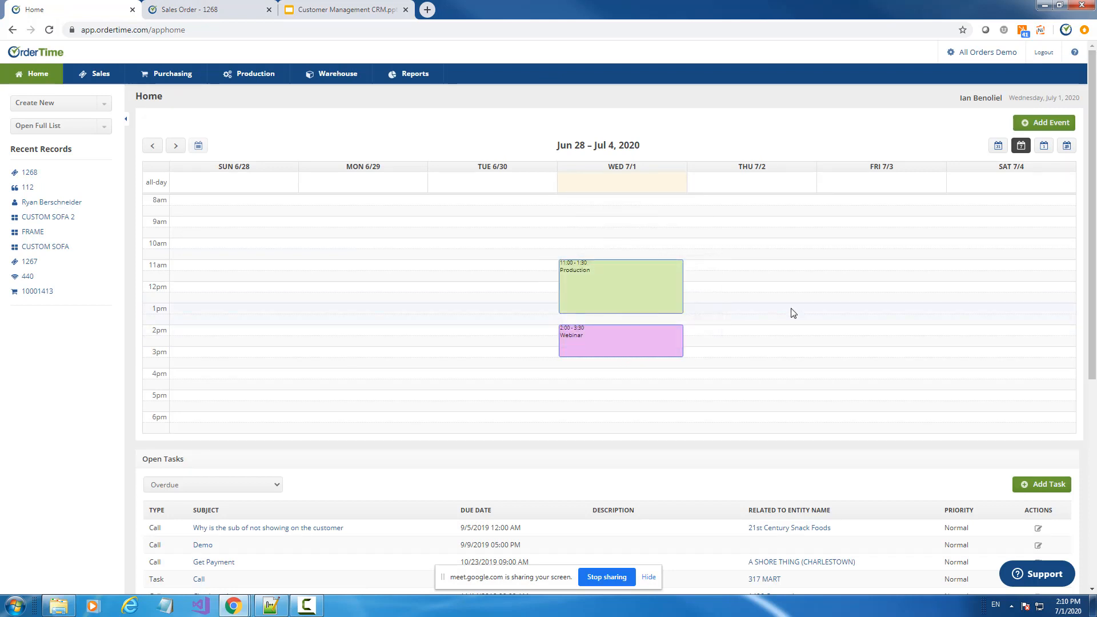
{"action": "left_click", "coordinate": [618, 302]}
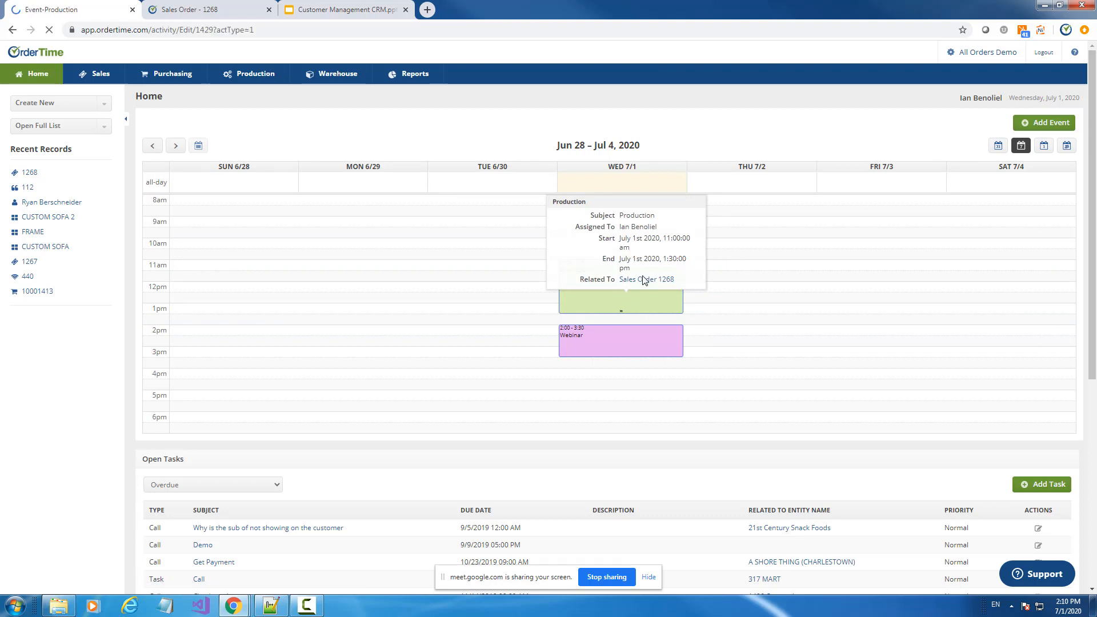
{"action": "left_click", "coordinate": [12, 30]}
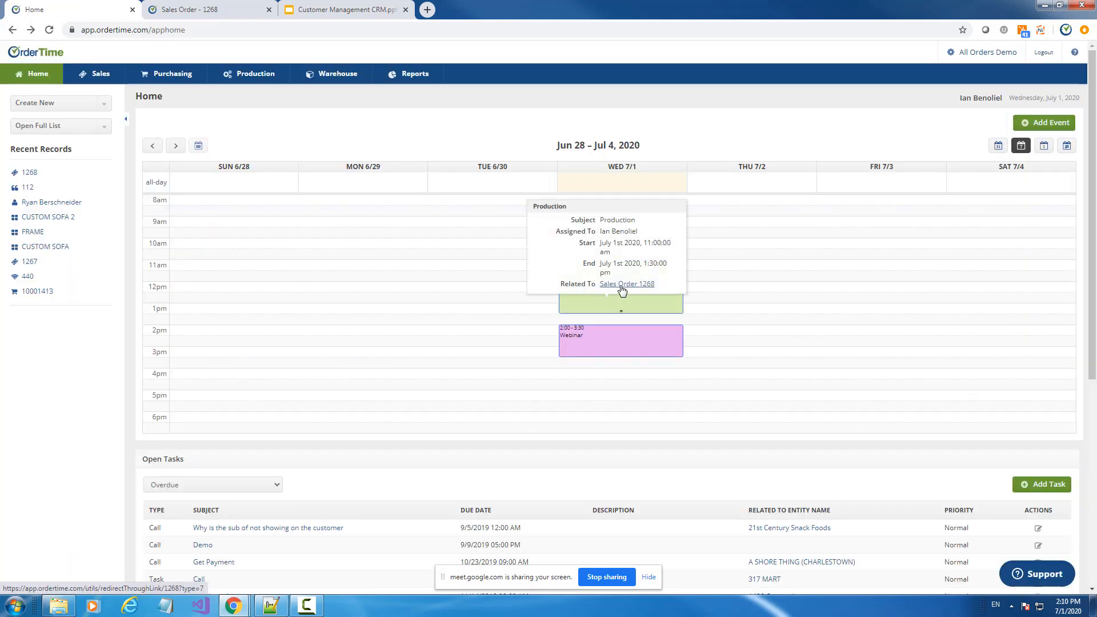
{"action": "left_click", "coordinate": [622, 290]}
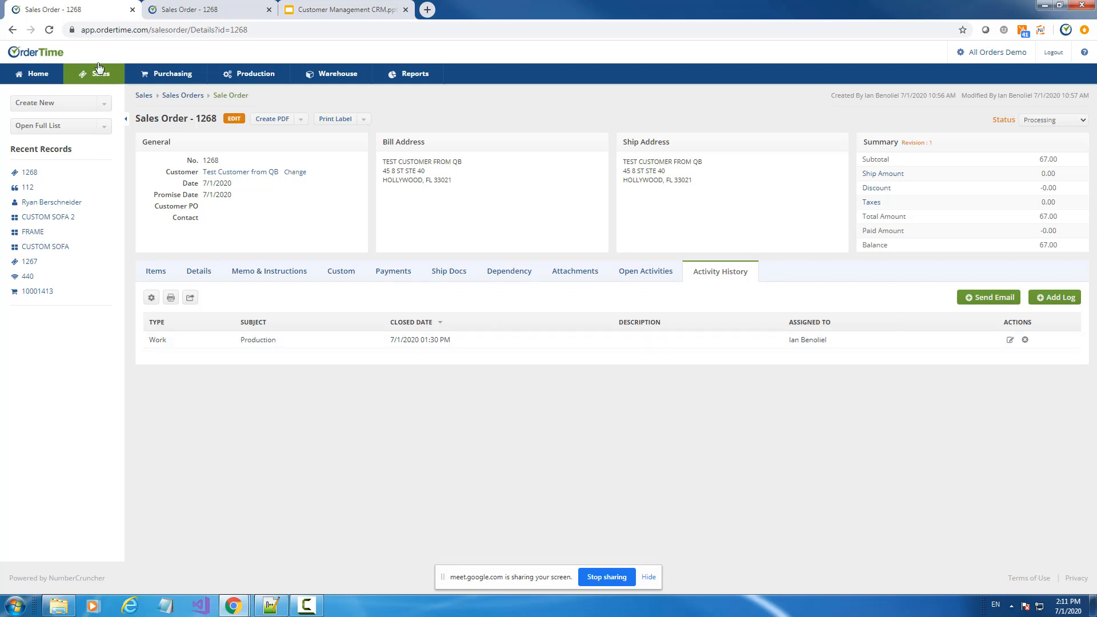
{"action": "left_click", "coordinate": [13, 30]}
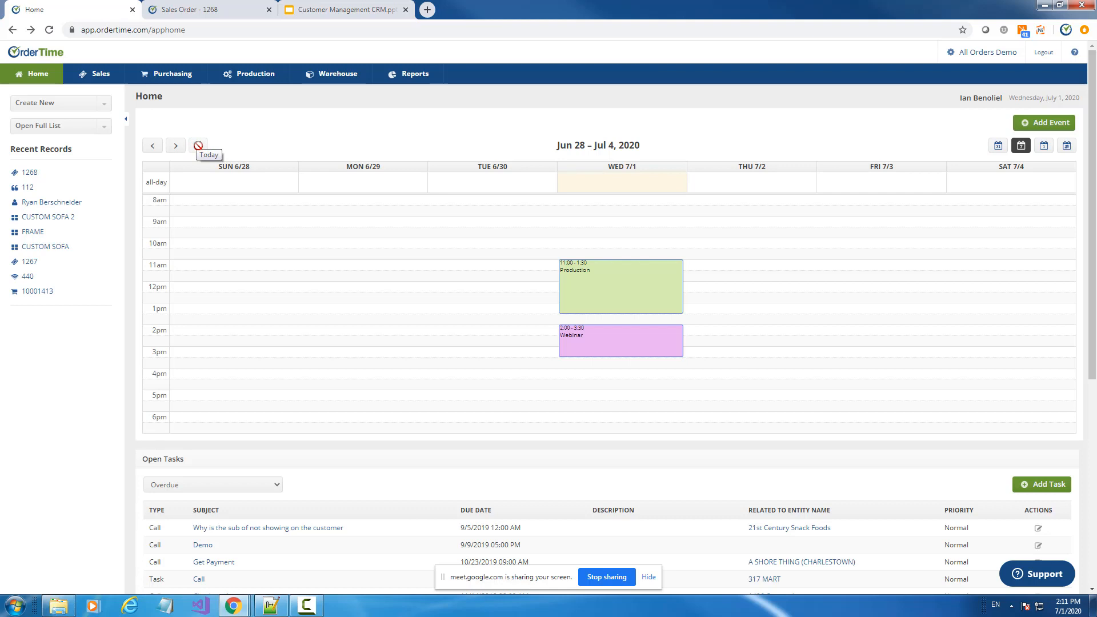
Step the calendar back and forward a week, then try the month, week and day views
{"action": "left_click", "coordinate": [152, 146]}
{"action": "left_click", "coordinate": [176, 147]}
{"action": "left_click", "coordinate": [999, 150]}
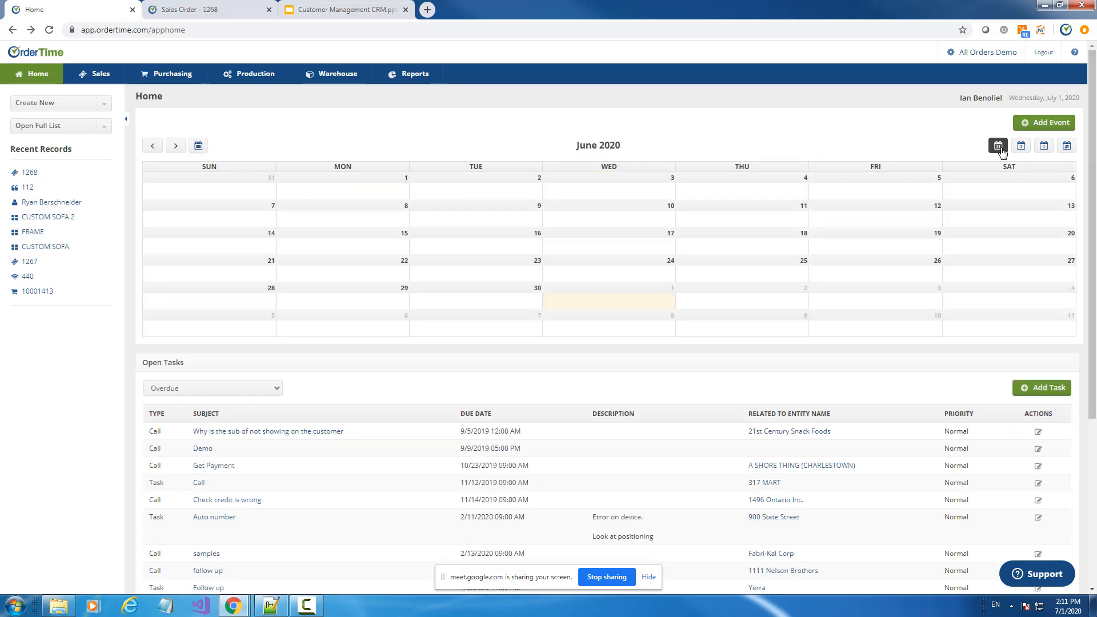
{"action": "left_click", "coordinate": [1022, 151]}
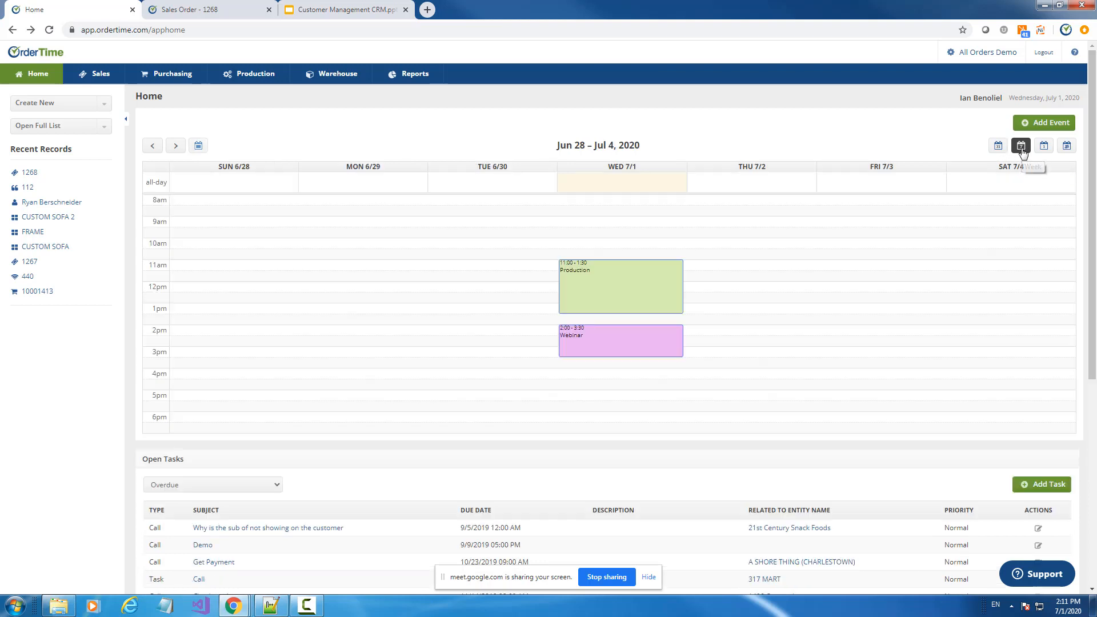
{"action": "left_click", "coordinate": [1045, 148]}
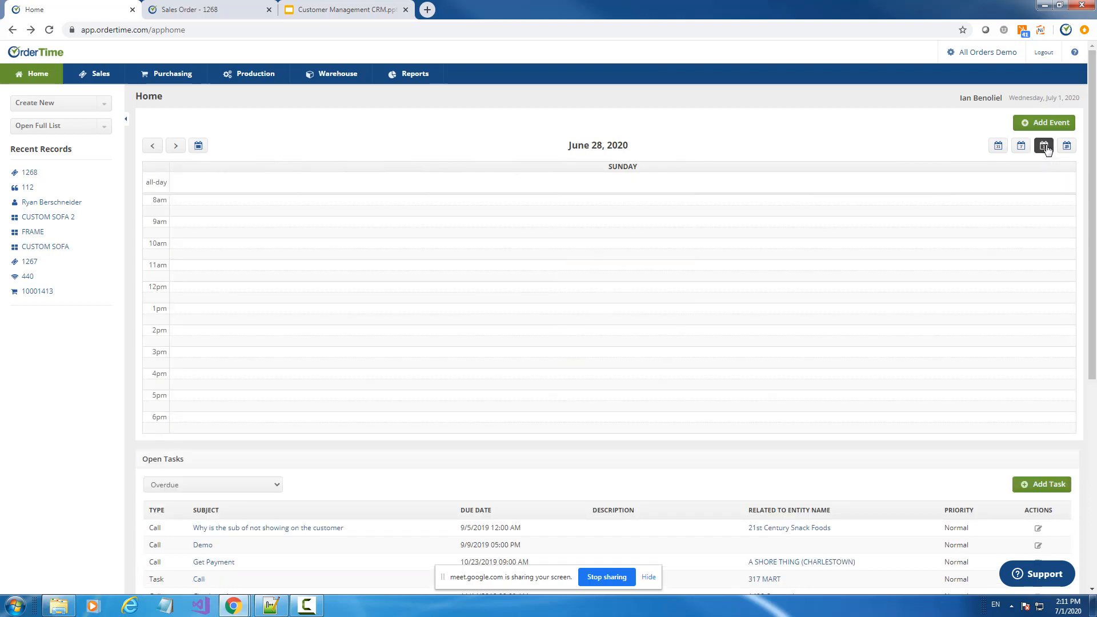
Step the day view back four days, jump to Today (July 1, 2020), and open the assignee schedule
{"action": "left_click", "coordinate": [153, 146]}
{"action": "left_click", "coordinate": [152, 146]}
{"action": "left_click", "coordinate": [153, 146]}
{"action": "left_click", "coordinate": [153, 146]}
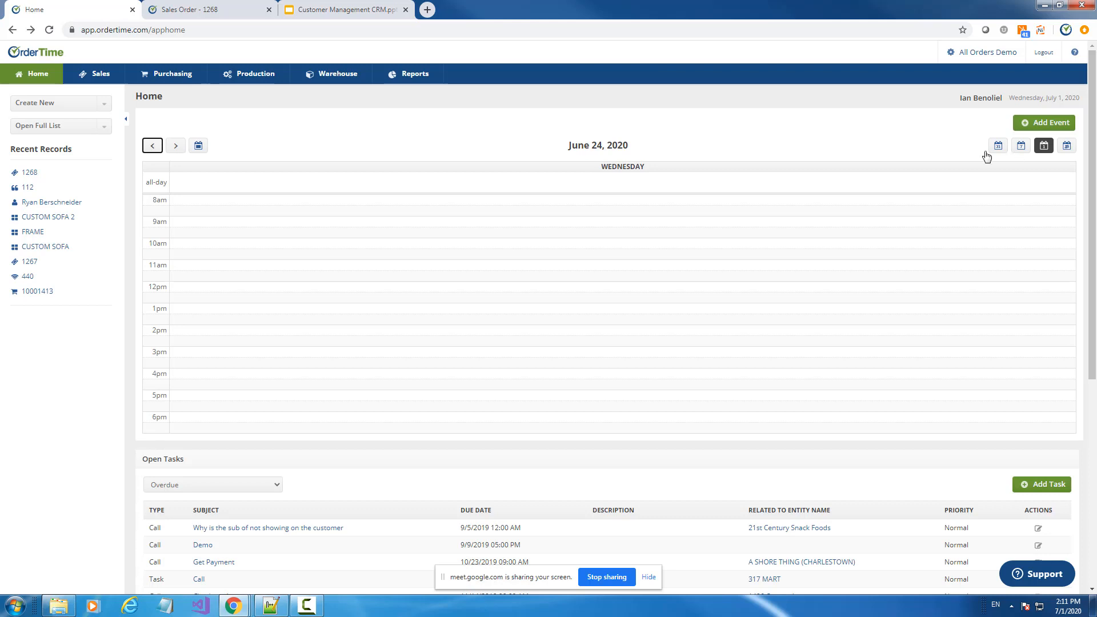
{"action": "left_click", "coordinate": [199, 146]}
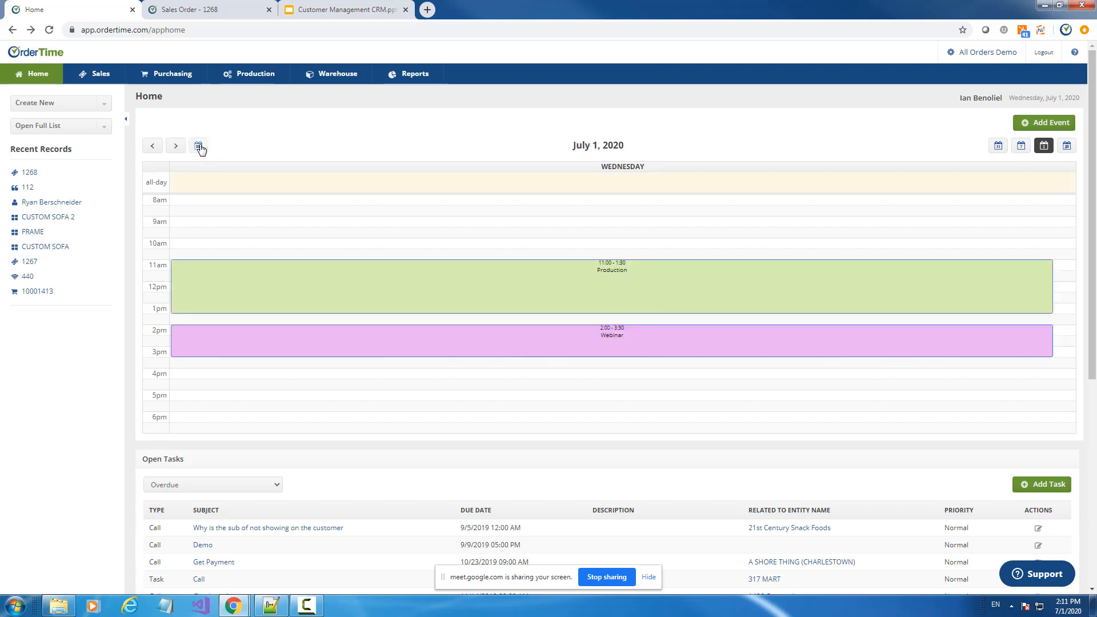
{"action": "left_click", "coordinate": [1067, 146]}
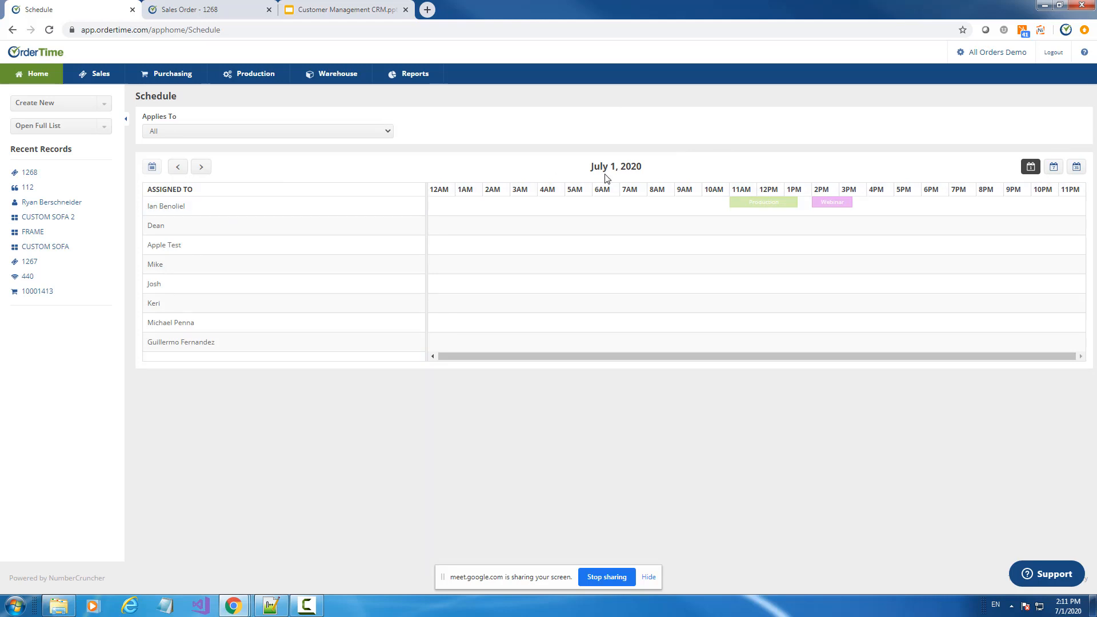
Filter the schedule's Applies To first to WorkOrder, then to SalesOrder
{"action": "mouse_move", "coordinate": [752, 210]}
{"action": "left_click", "coordinate": [179, 133]}
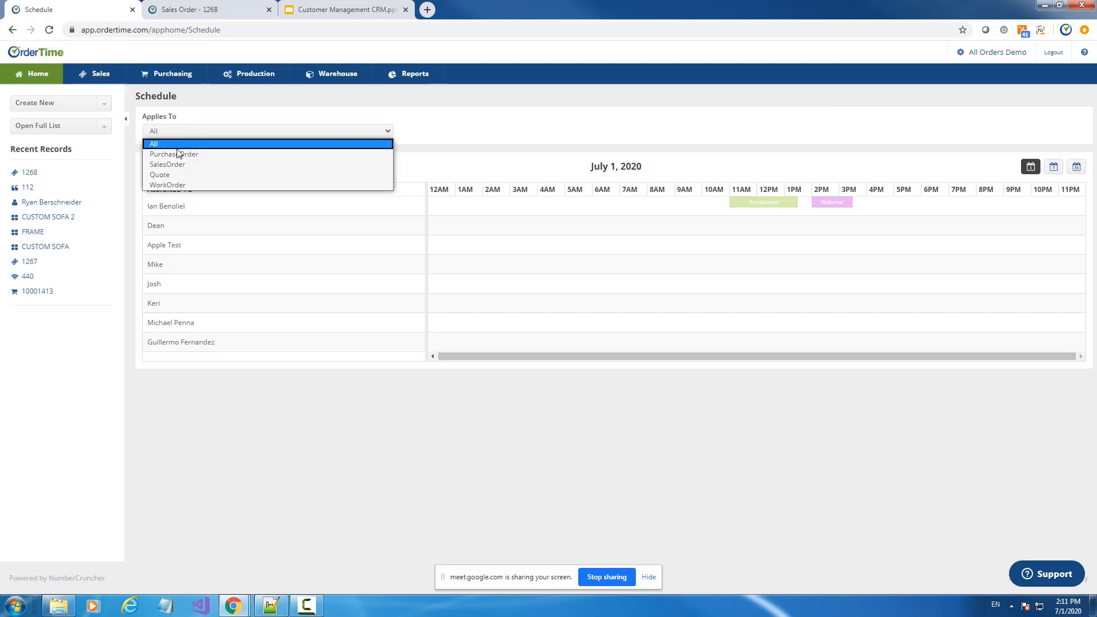
{"action": "left_click", "coordinate": [176, 186]}
{"action": "left_click", "coordinate": [165, 134]}
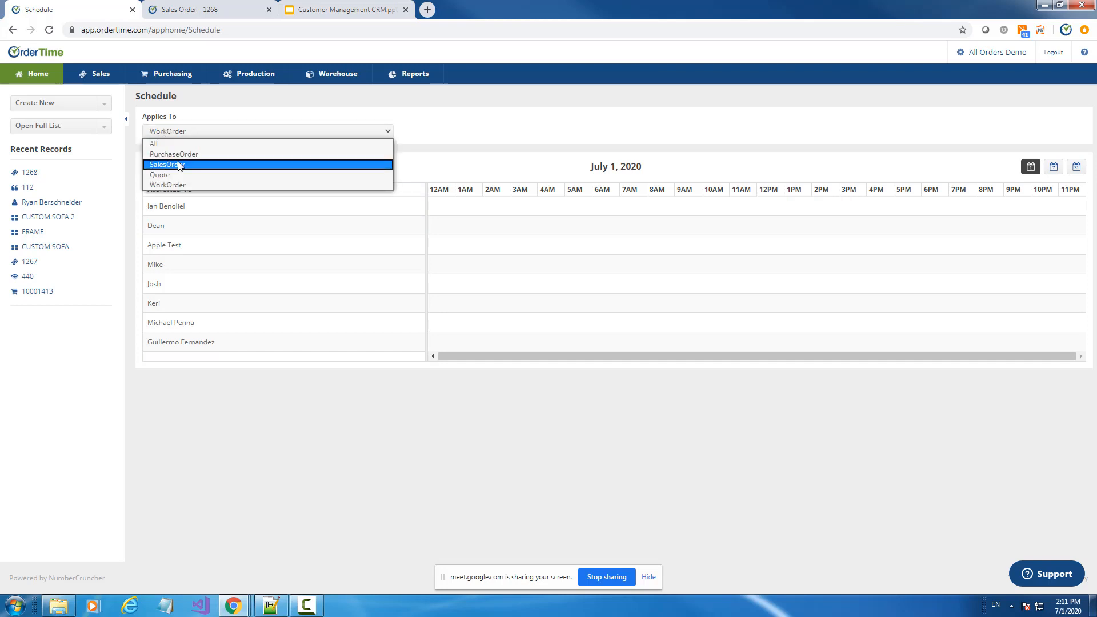
{"action": "left_click", "coordinate": [172, 165]}
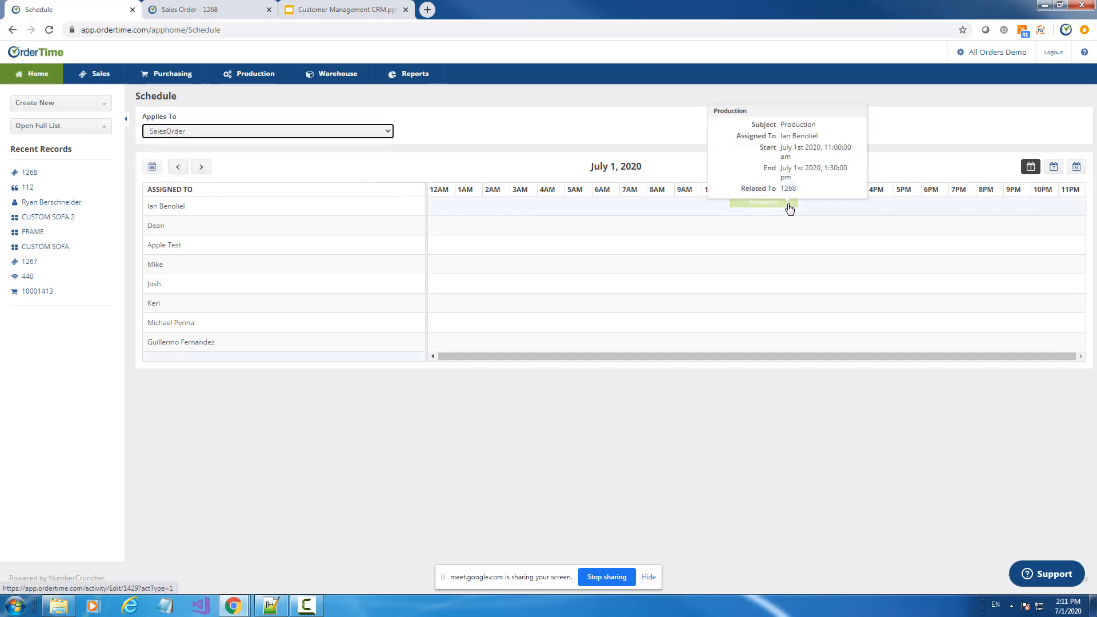
Go Home, glance at the Emails & Logs slide, and return to sales order 1268
{"action": "left_click", "coordinate": [25, 82]}
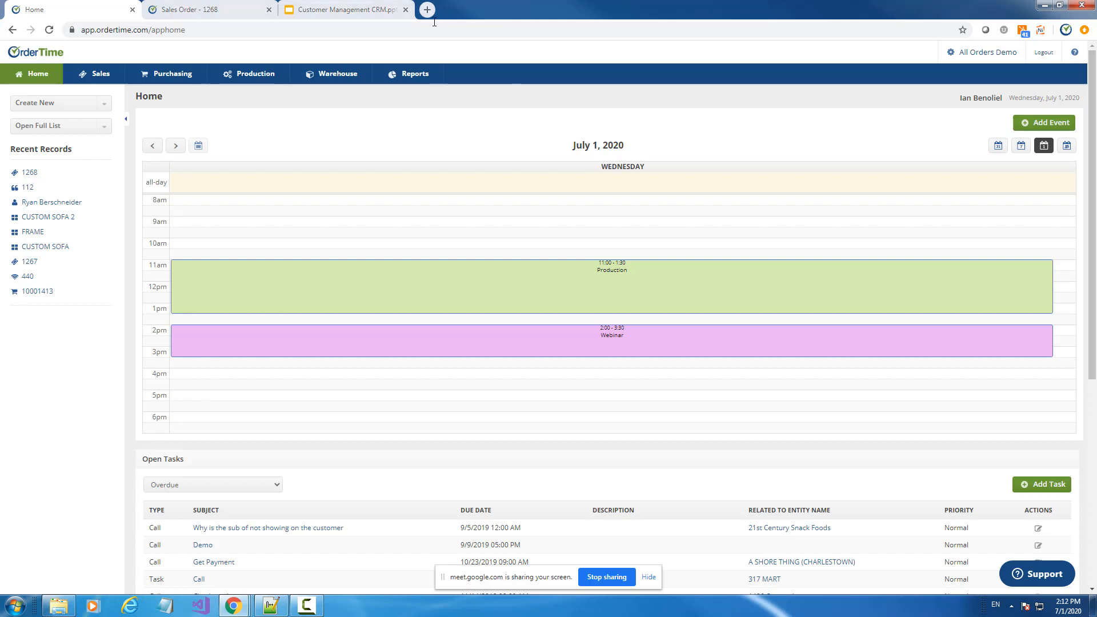
{"action": "left_click", "coordinate": [344, 9]}
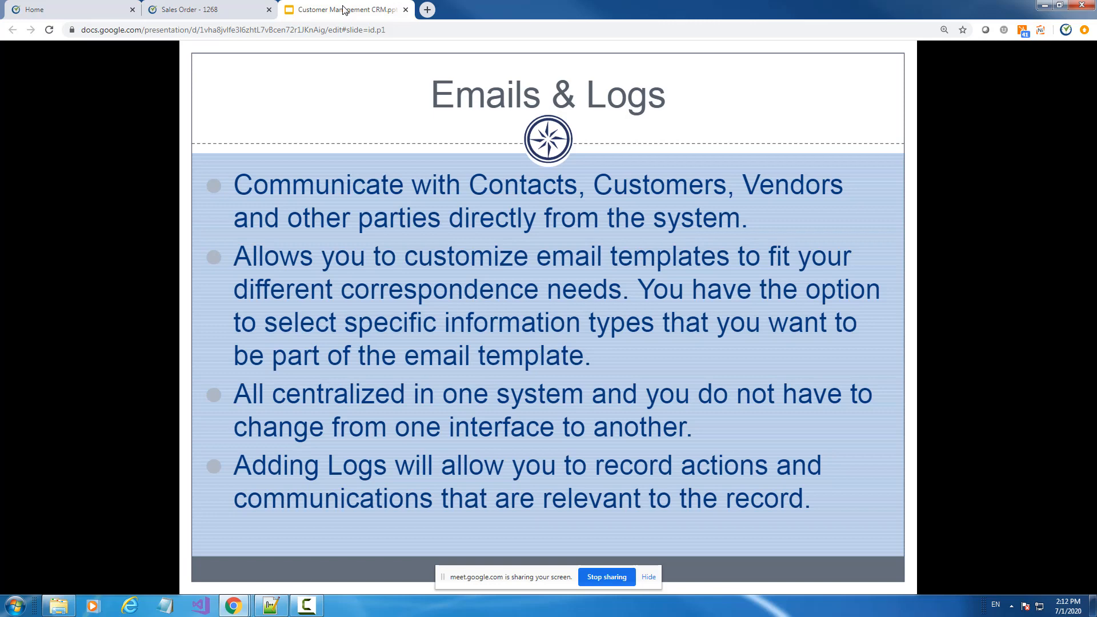
{"action": "left_click", "coordinate": [206, 12]}
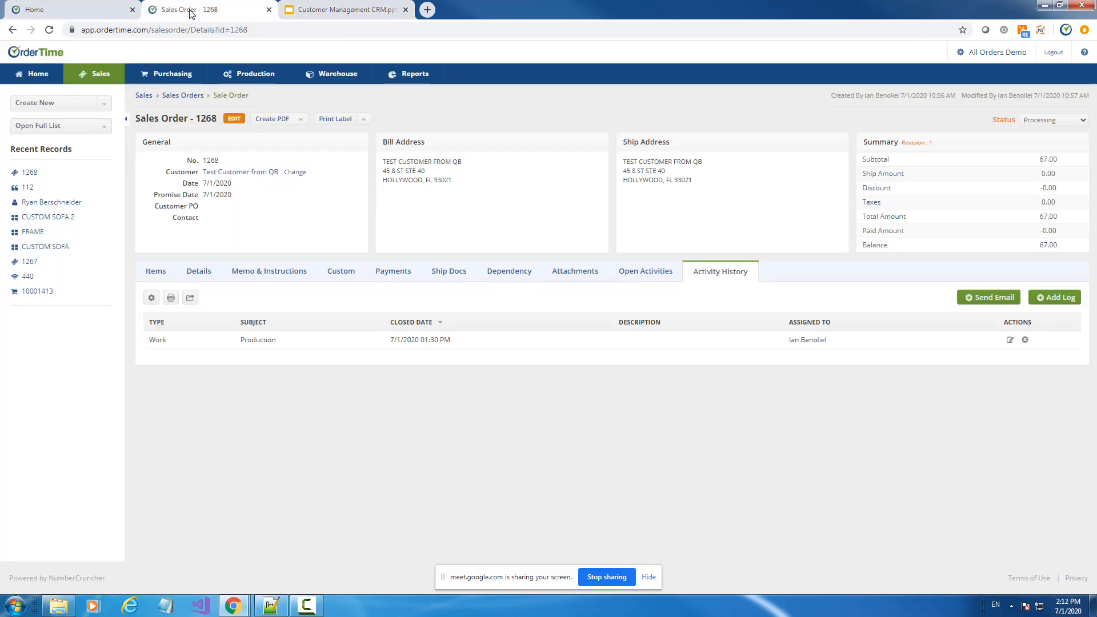
From sales order 1268, open the Test Customer from QB record, list its orders, and start a blank note
{"action": "left_click", "coordinate": [276, 273]}
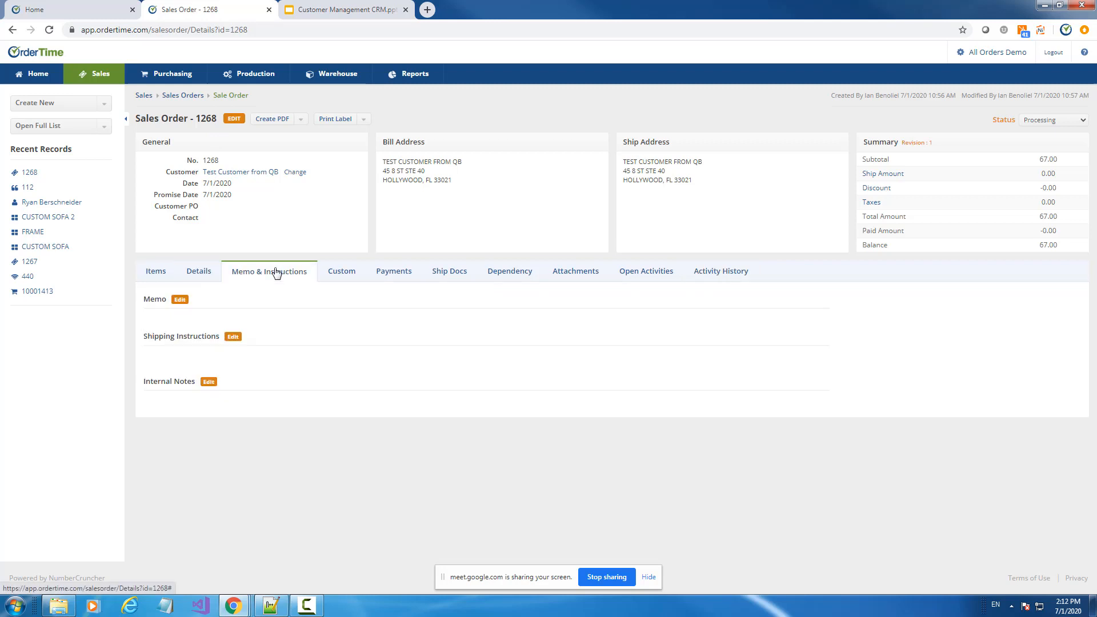
{"action": "left_click", "coordinate": [236, 174]}
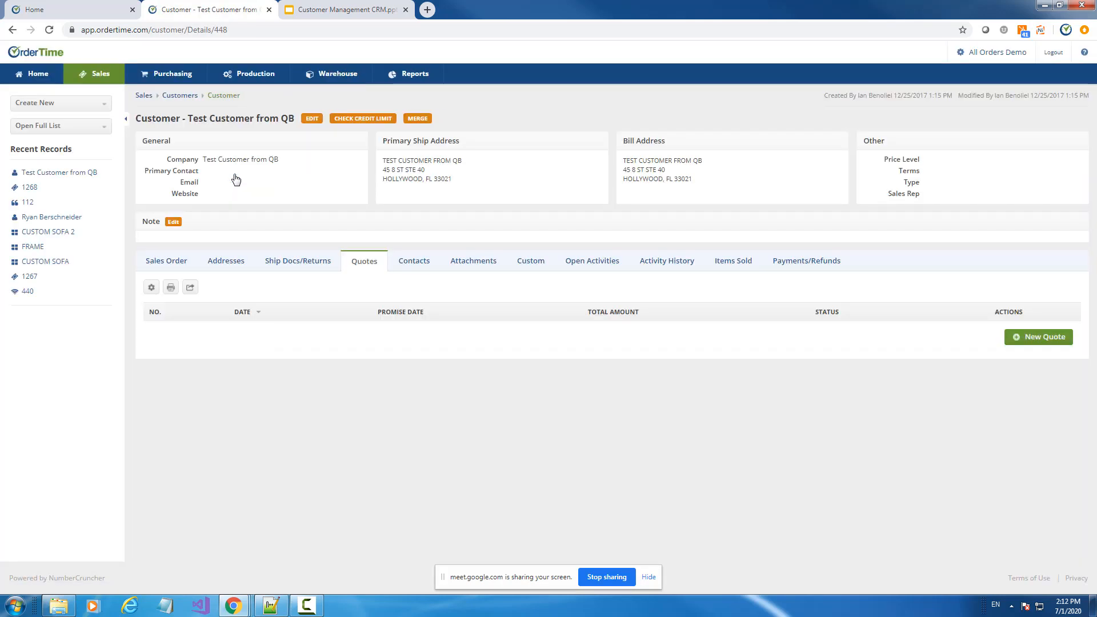
{"action": "left_click", "coordinate": [167, 262]}
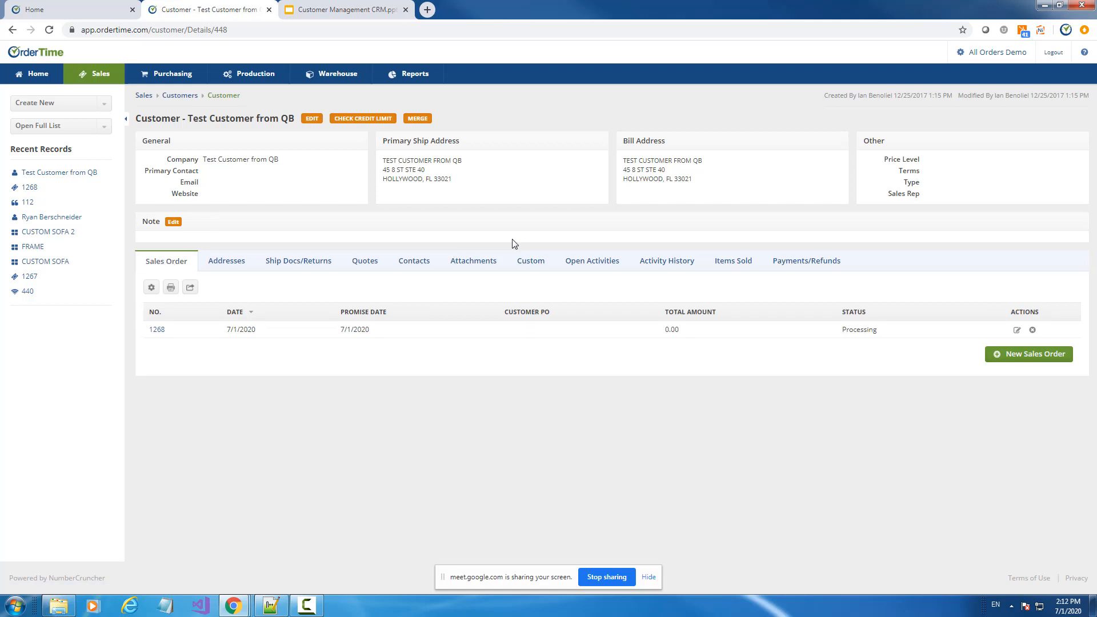
{"action": "left_click", "coordinate": [174, 223]}
{"action": "left_click", "coordinate": [166, 298]}
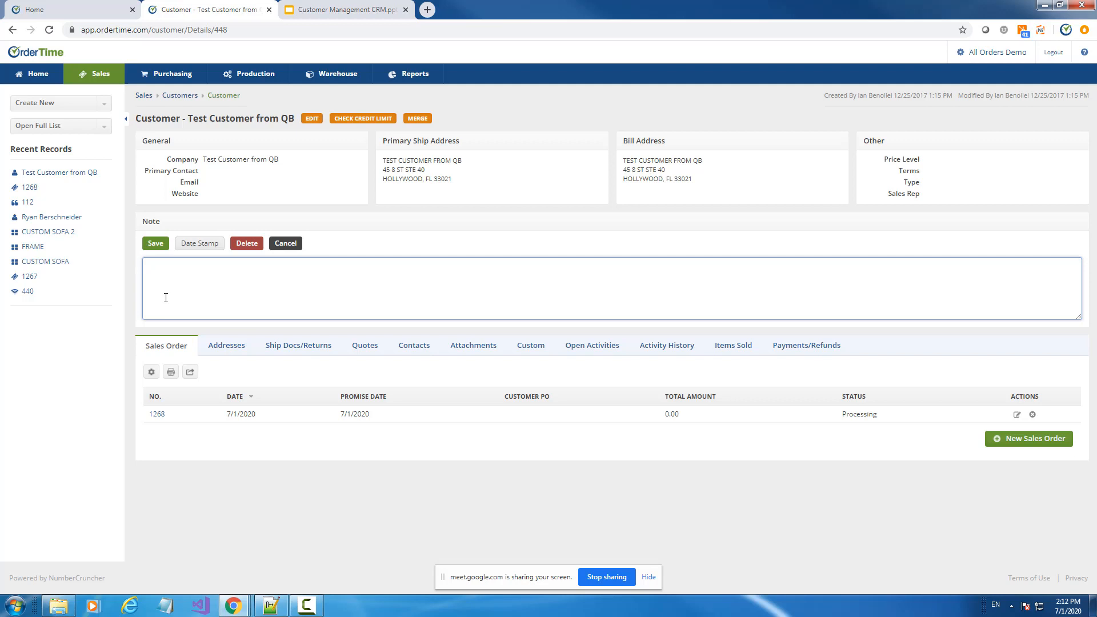
Add a date-stamped note 'Might be out of credit' to the customer and save it
{"action": "left_click", "coordinate": [203, 244]}
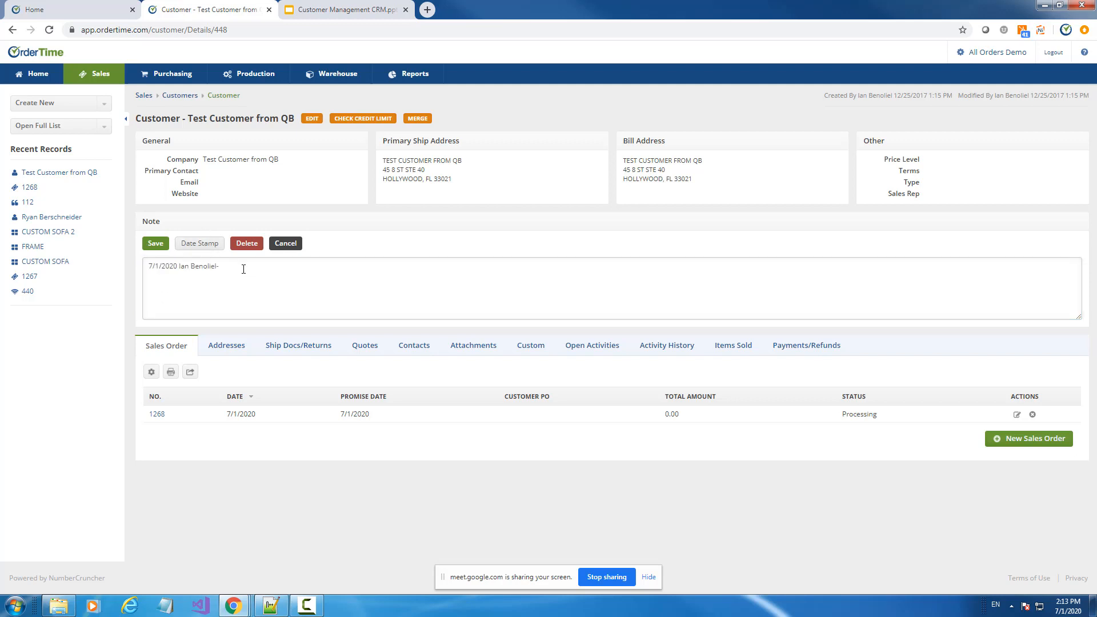
{"action": "left_click", "coordinate": [236, 264]}
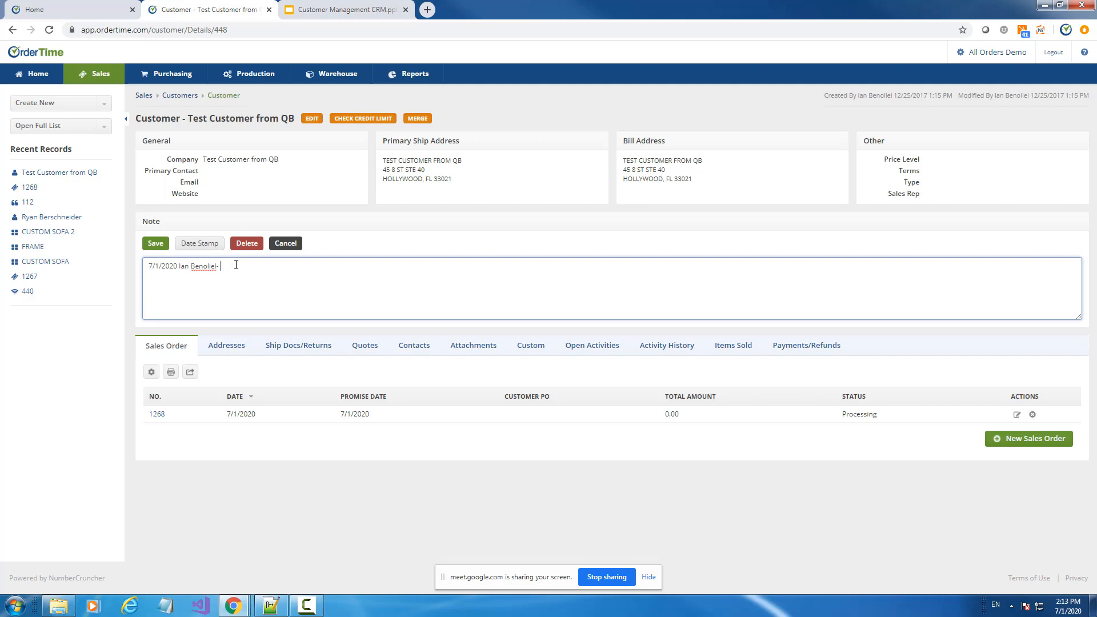
{"action": "type", "text": "Might be out of credit"}
{"action": "key", "text": "Return"}
{"action": "left_click", "coordinate": [154, 243]}
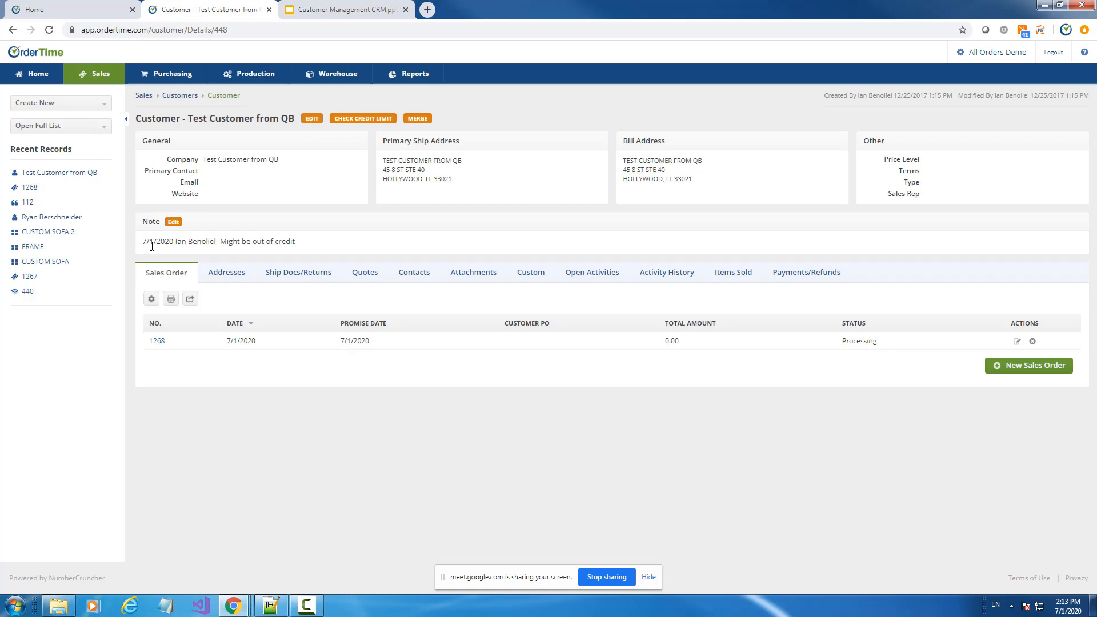
Reopen the note editor, select all its text, and cancel without changes
{"action": "left_click", "coordinate": [173, 222]}
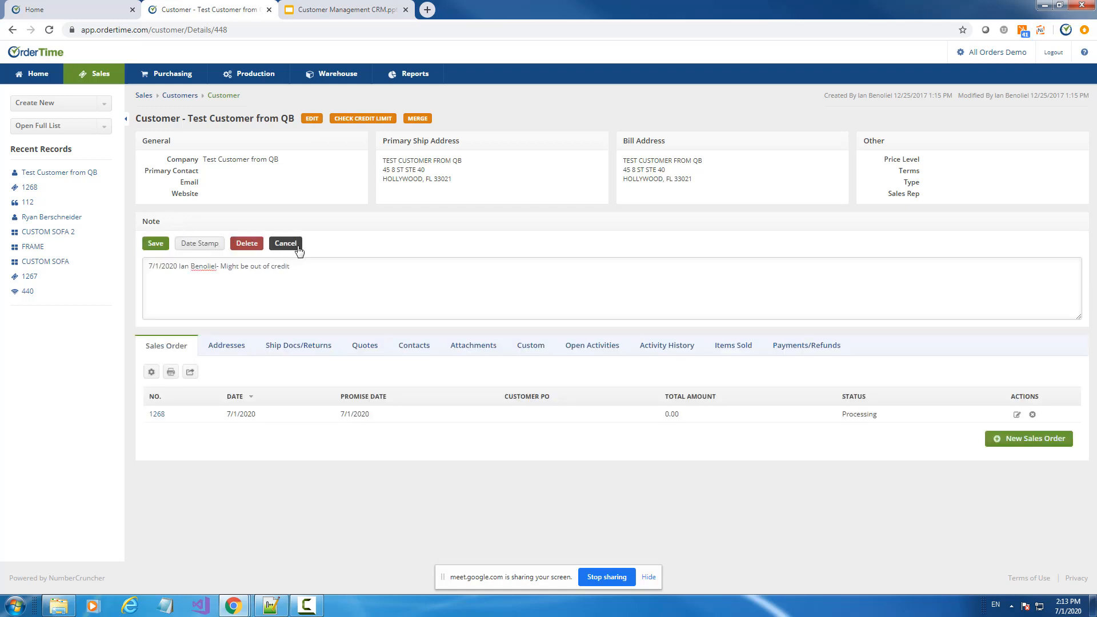
{"action": "key", "text": "ctrl+a"}
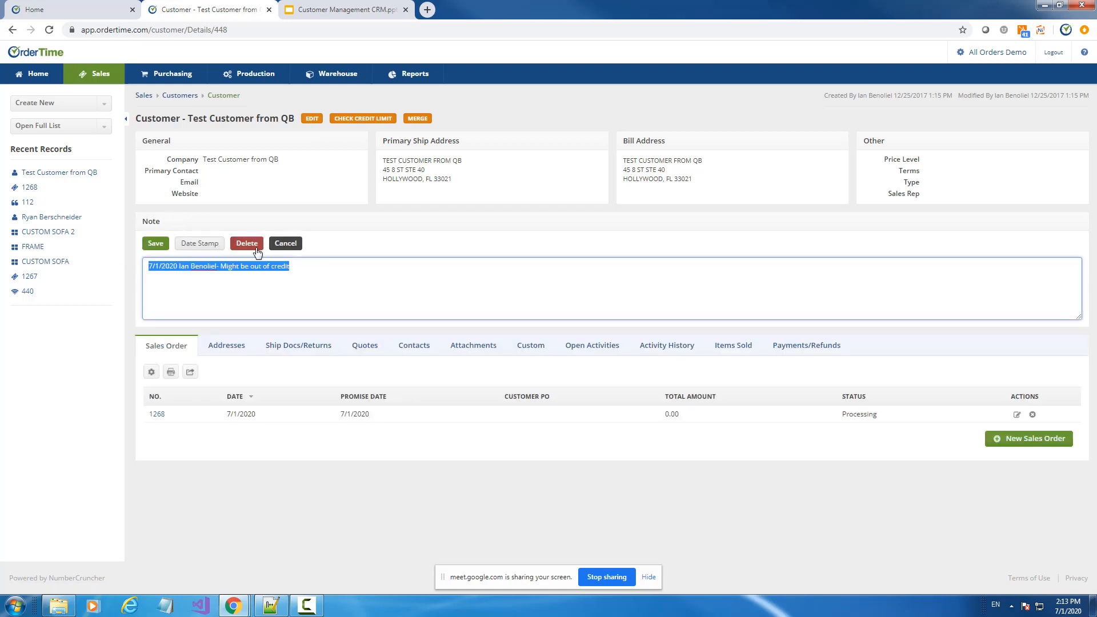
{"action": "left_click", "coordinate": [286, 245]}
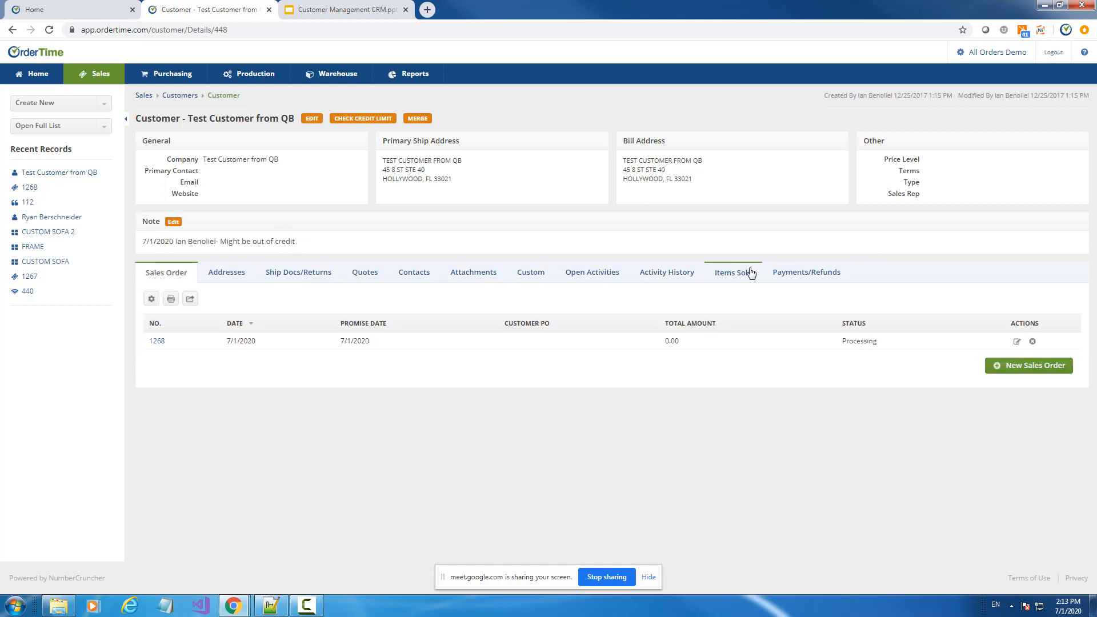
In the customer's activity history, start a new log with subject 'Spoke TO customer toda'
{"action": "left_click", "coordinate": [667, 273]}
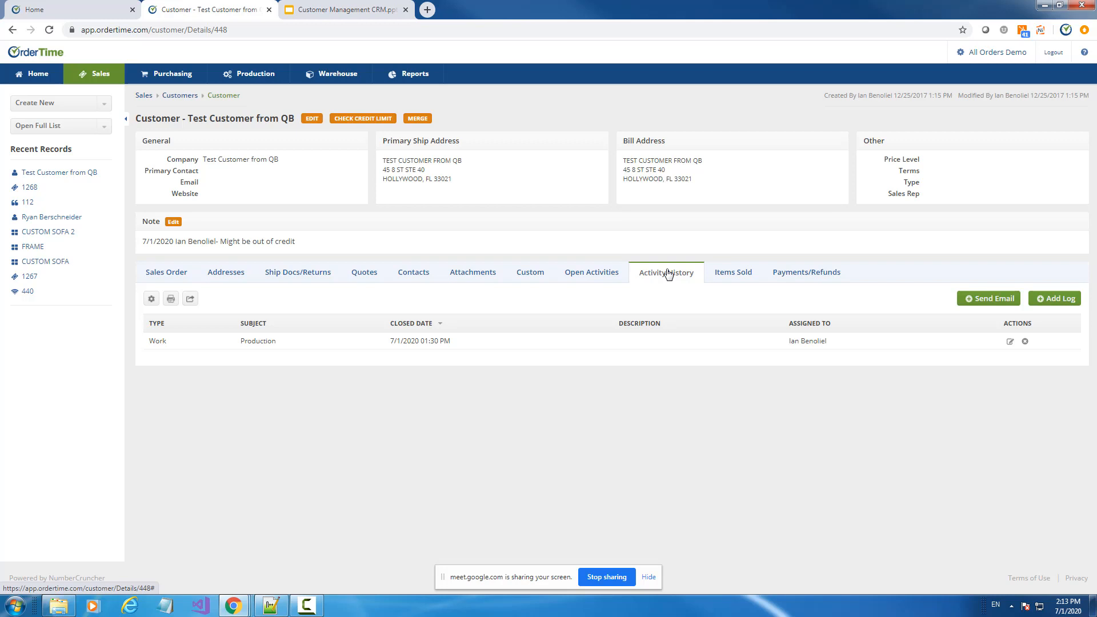
{"action": "left_click", "coordinate": [1077, 300]}
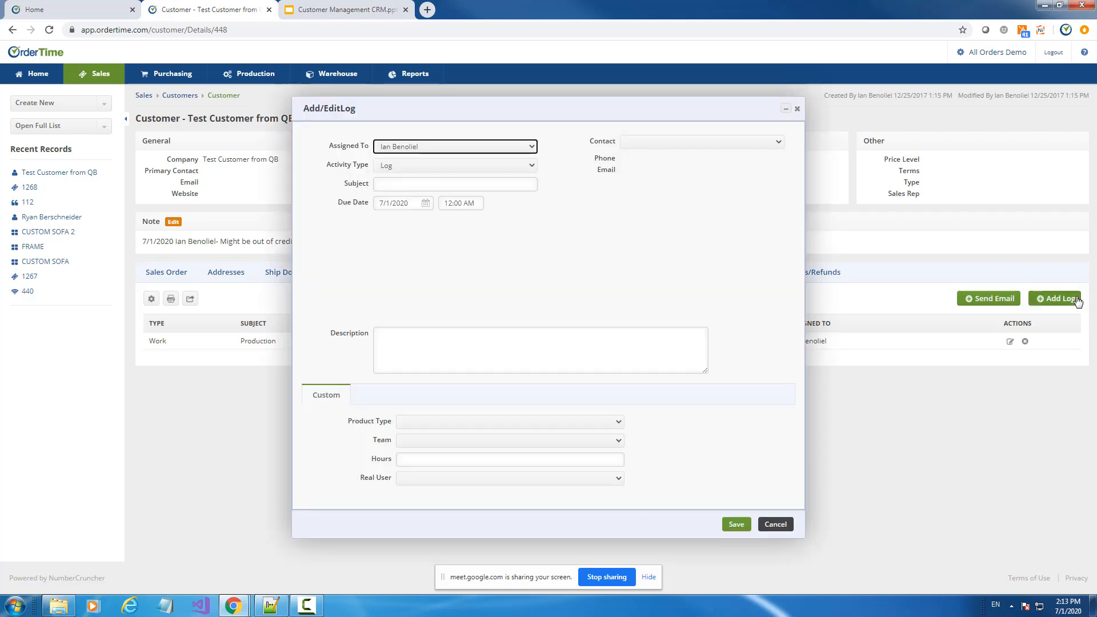
{"action": "left_click", "coordinate": [411, 184]}
{"action": "type", "text": "Soke"}
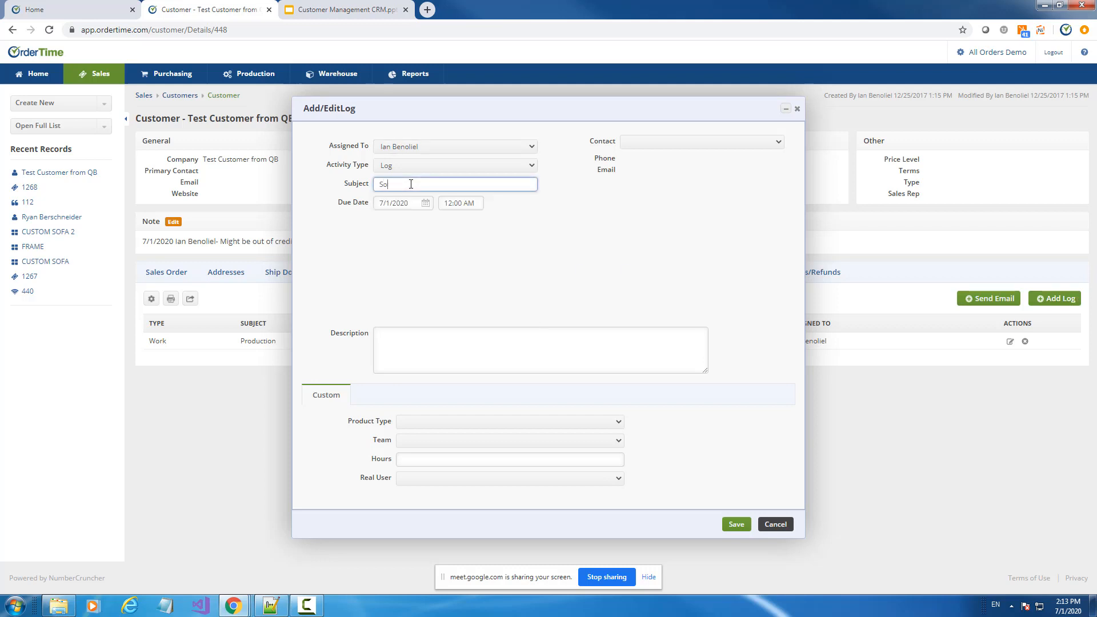
{"action": "key", "text": "BackSpace"}
{"action": "key", "text": "BackSpace"}
{"action": "key", "text": "BackSpace"}
{"action": "type", "text": "poke TO customer toda"}
{"action": "key", "text": "Tab"}
{"action": "key", "text": "Tab"}
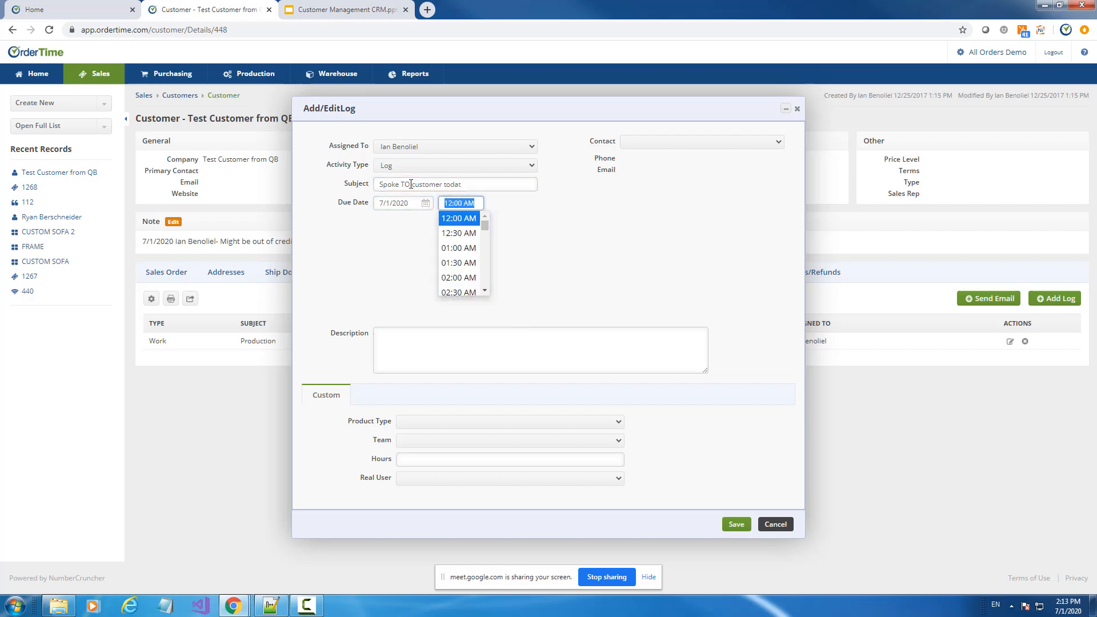
Describe it as 'we spoke about pricing for item 111', leave product type and user empty, save, then view the slides
{"action": "left_click", "coordinate": [487, 357]}
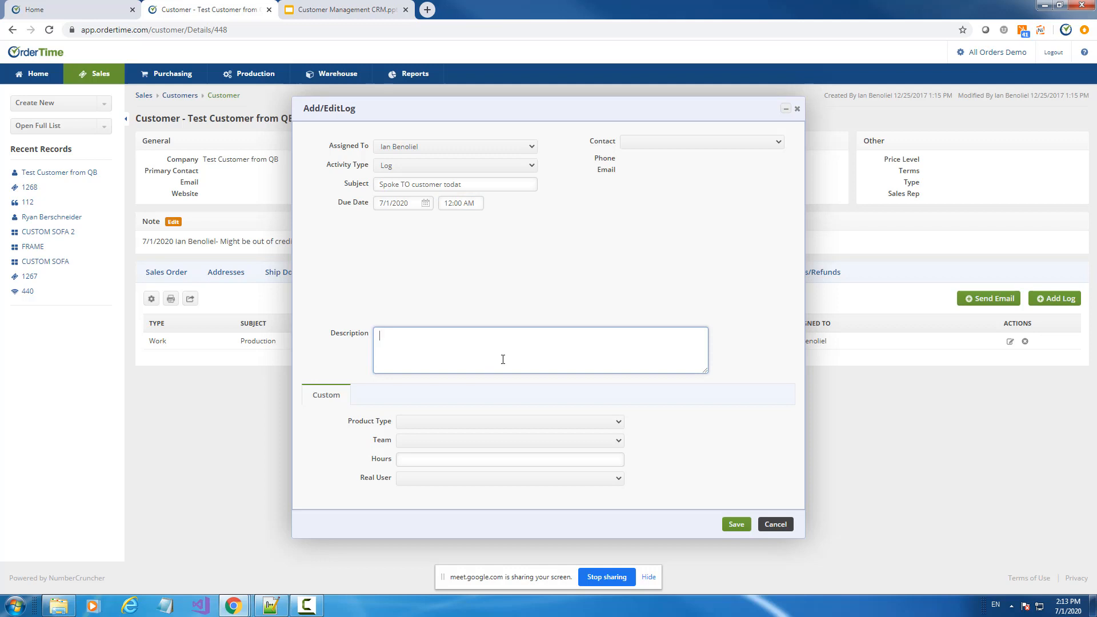
{"action": "type", "text": "we spoke about pricing fo"}
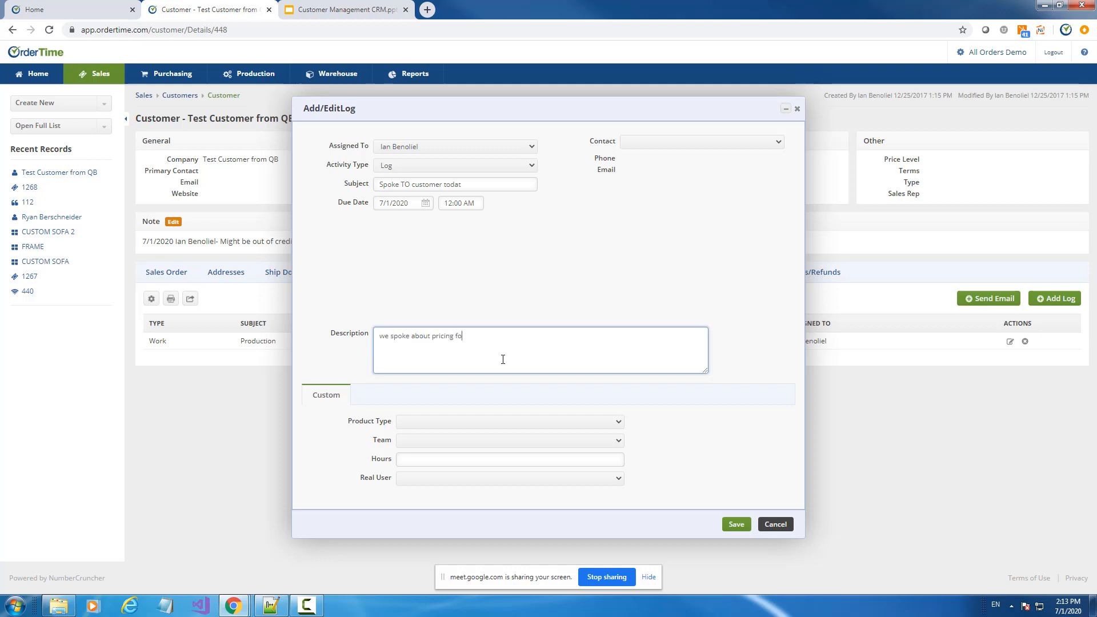
{"action": "type", "text": "r item 111"}
{"action": "left_click", "coordinate": [427, 424]}
{"action": "left_click", "coordinate": [427, 424]}
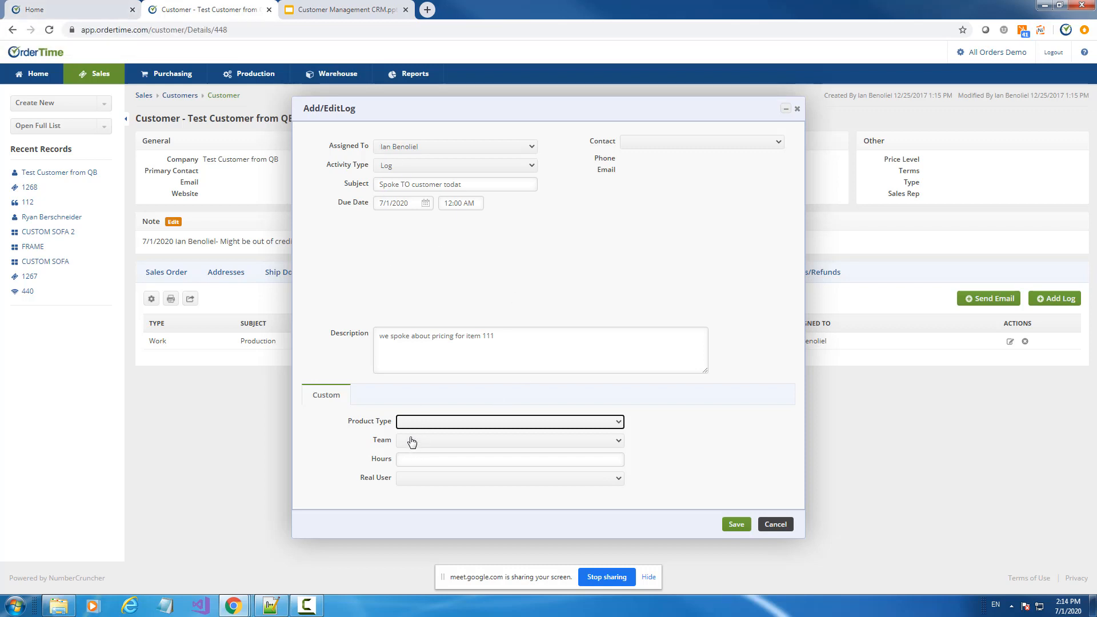
{"action": "left_click", "coordinate": [421, 483]}
{"action": "left_click", "coordinate": [422, 485]}
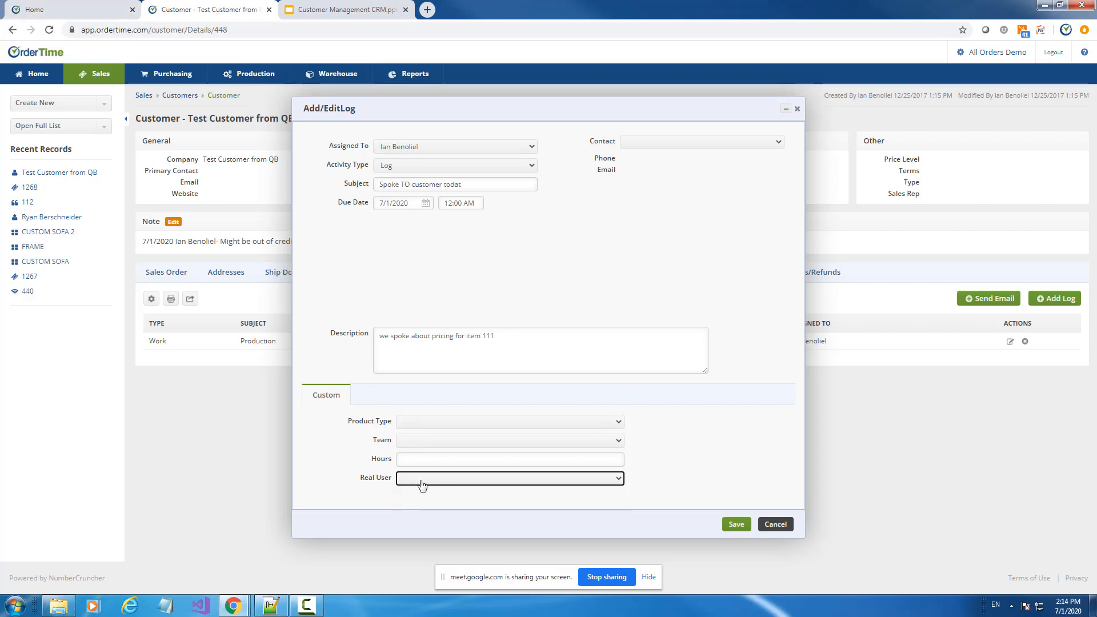
{"action": "left_click", "coordinate": [740, 525]}
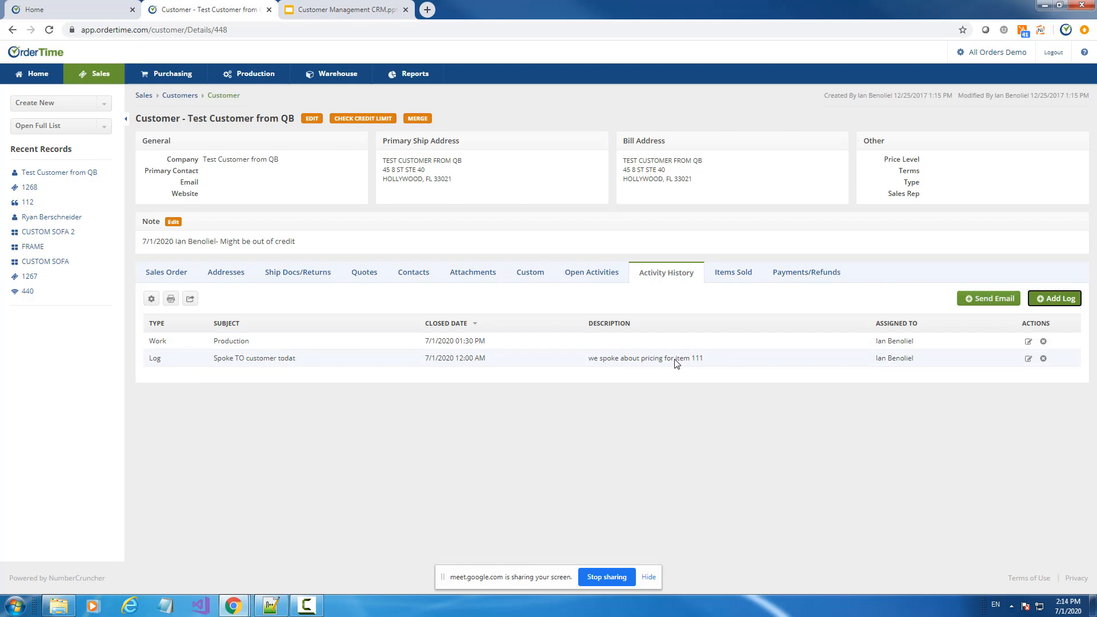
{"action": "left_click", "coordinate": [323, 7]}
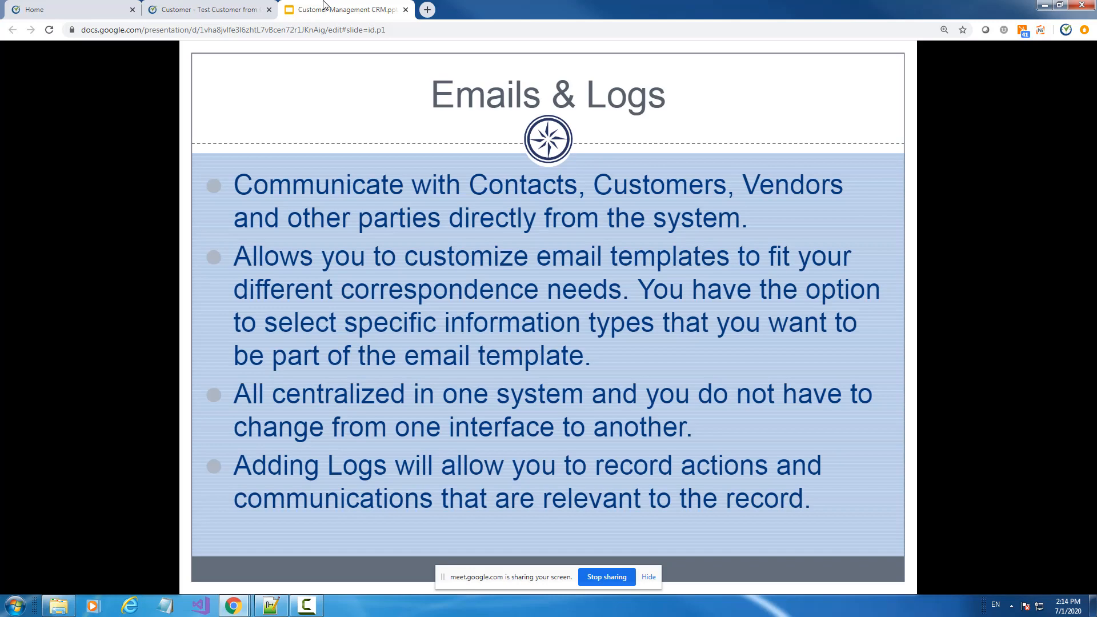
Open the Admin settings page via All Orders Demo, glance at the slides, then go back to the customer record
{"action": "left_click", "coordinate": [194, 7]}
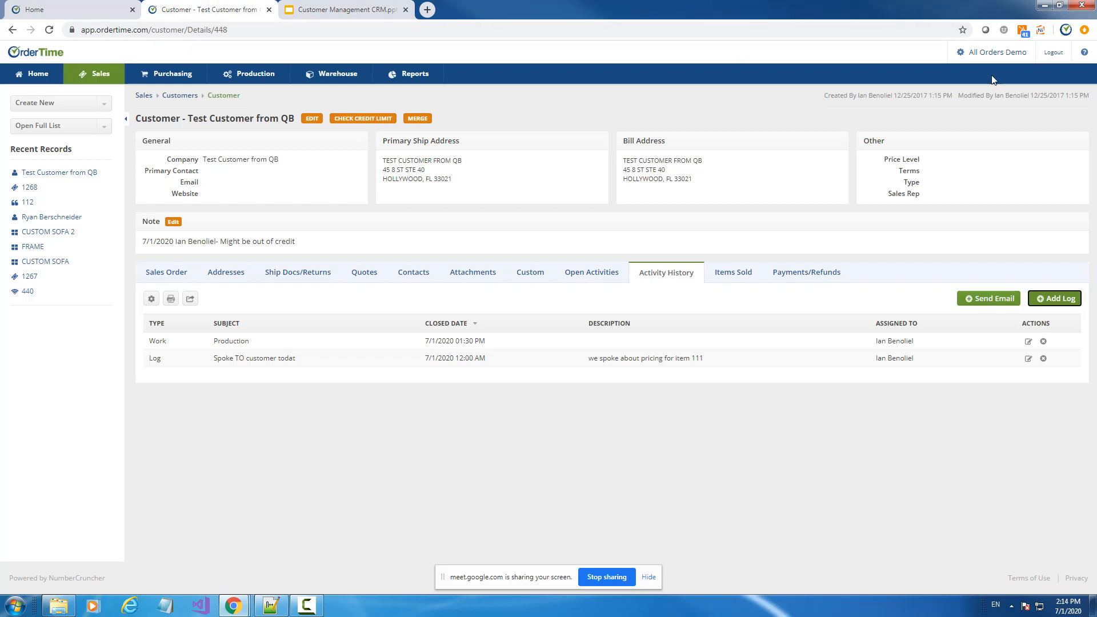
{"action": "left_click", "coordinate": [983, 54]}
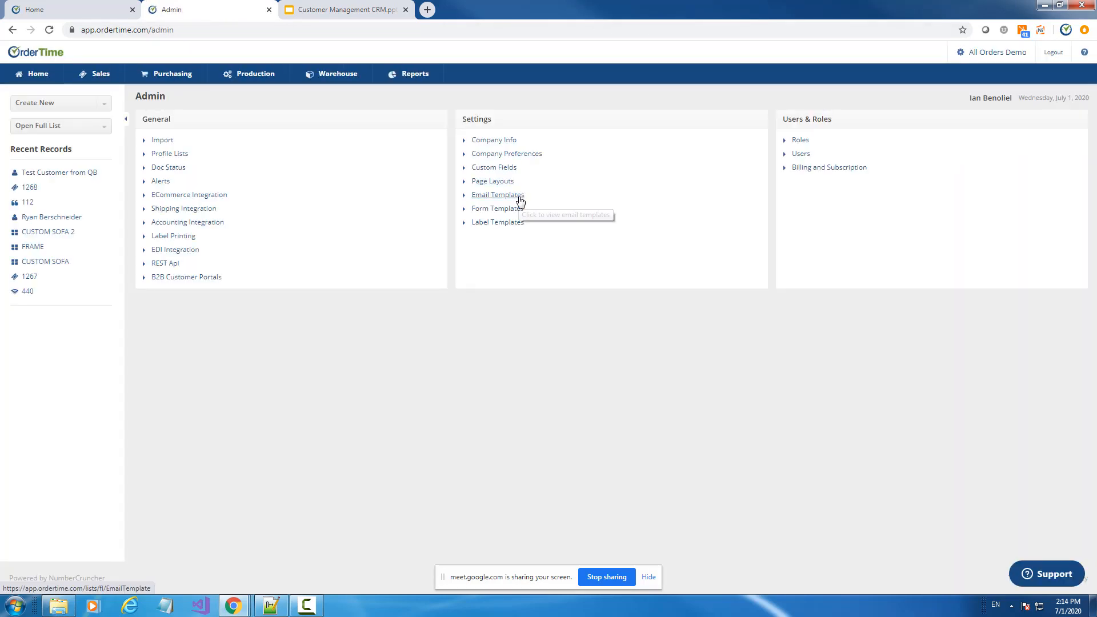
{"action": "left_click", "coordinate": [347, 12]}
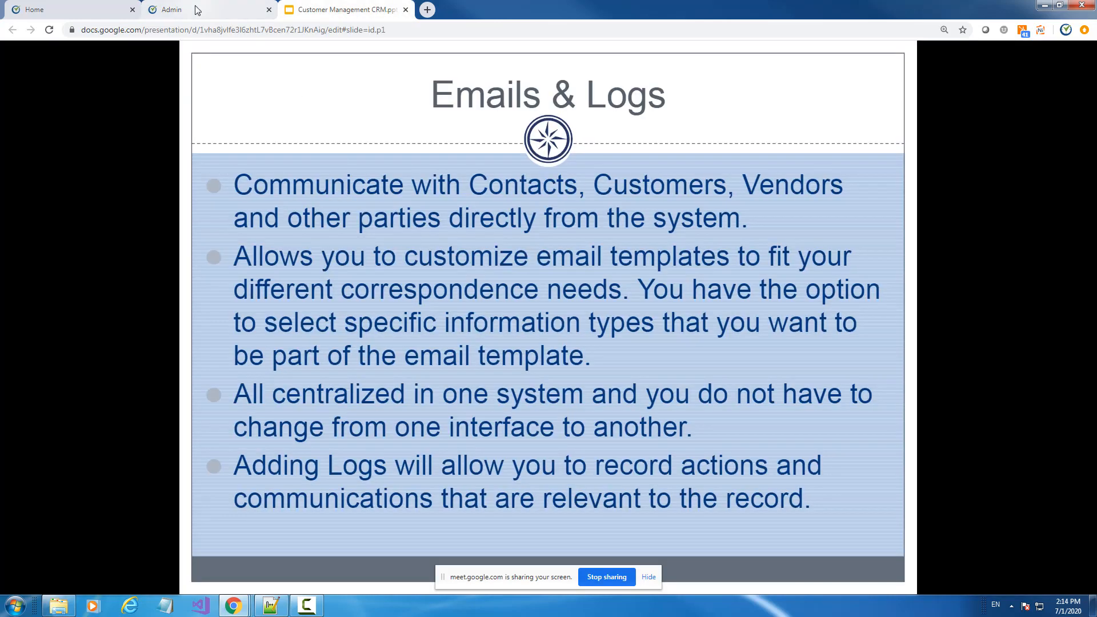
{"action": "left_click", "coordinate": [212, 11]}
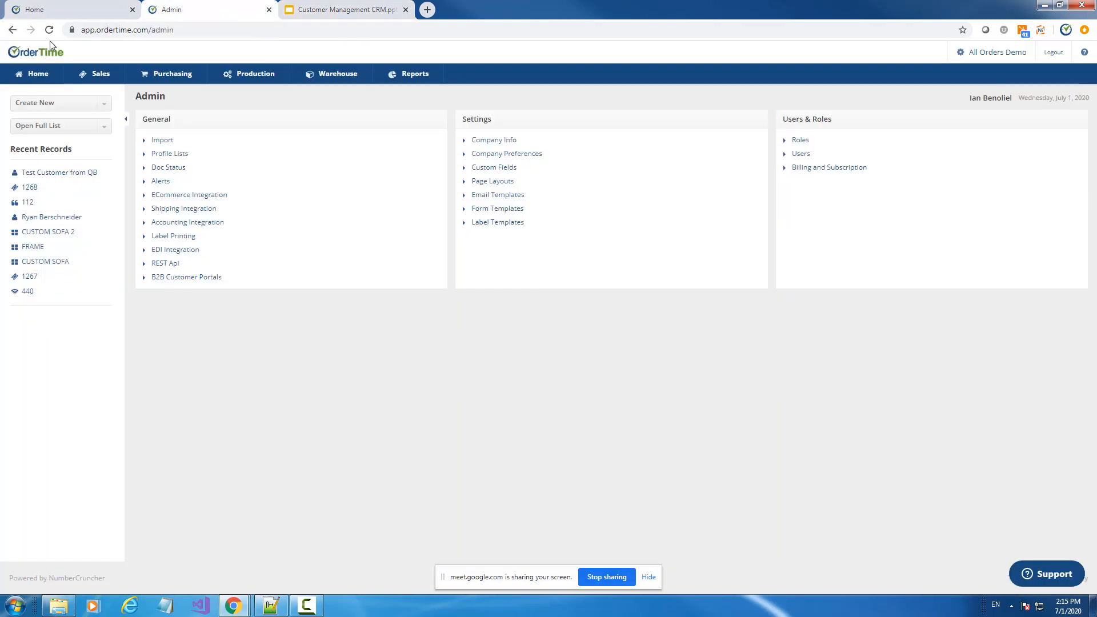
{"action": "left_click", "coordinate": [11, 32]}
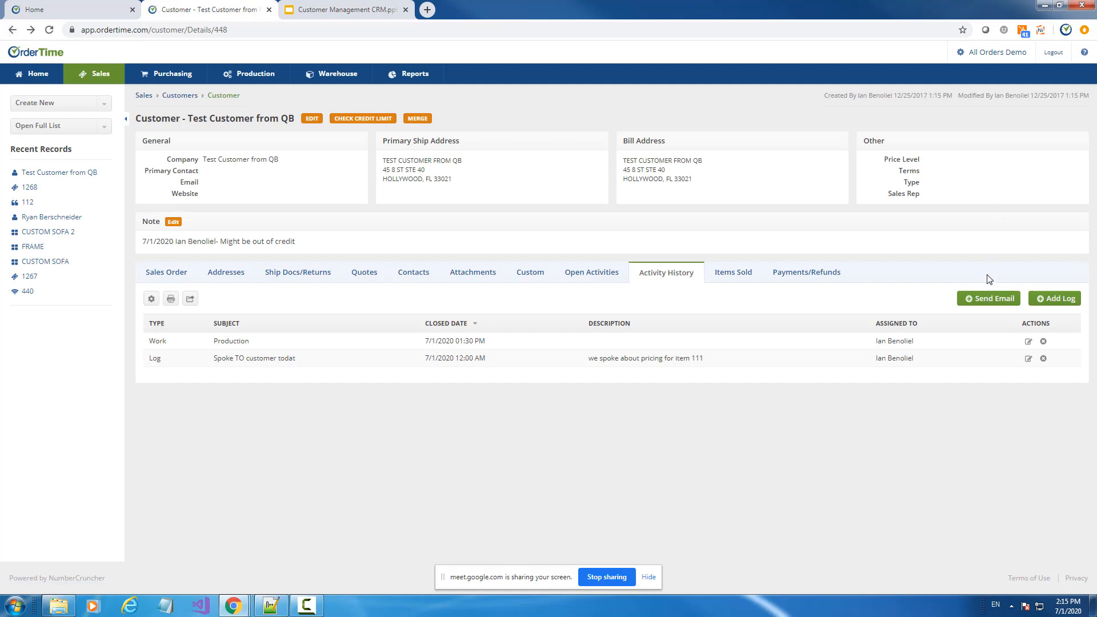
Start a new email to the customer using the Generic Email template
{"action": "left_click", "coordinate": [988, 300]}
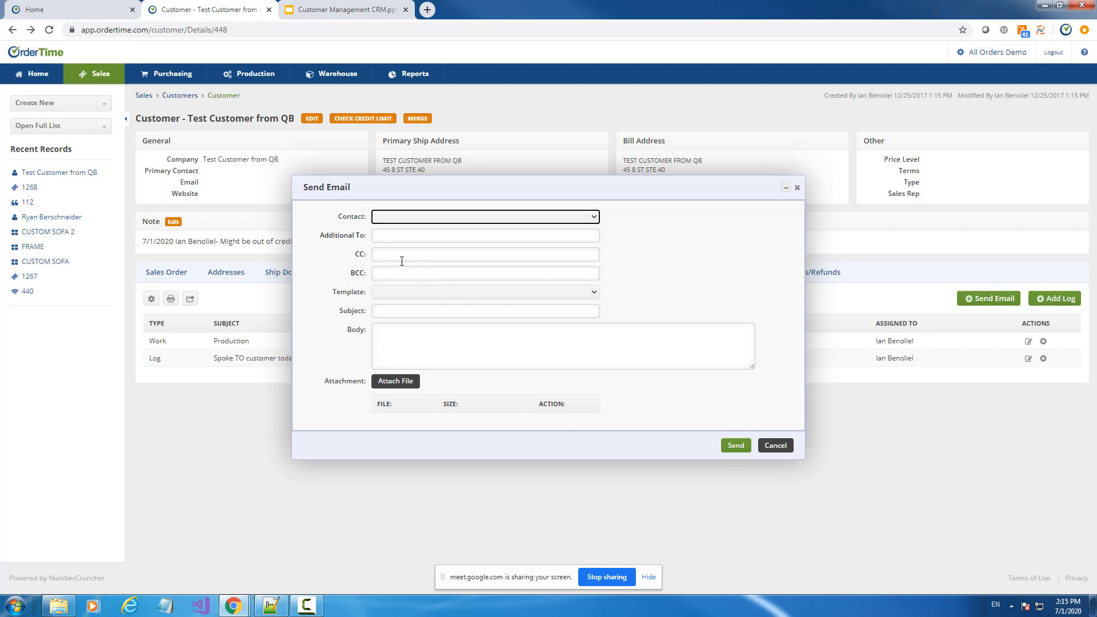
{"action": "left_click", "coordinate": [404, 296]}
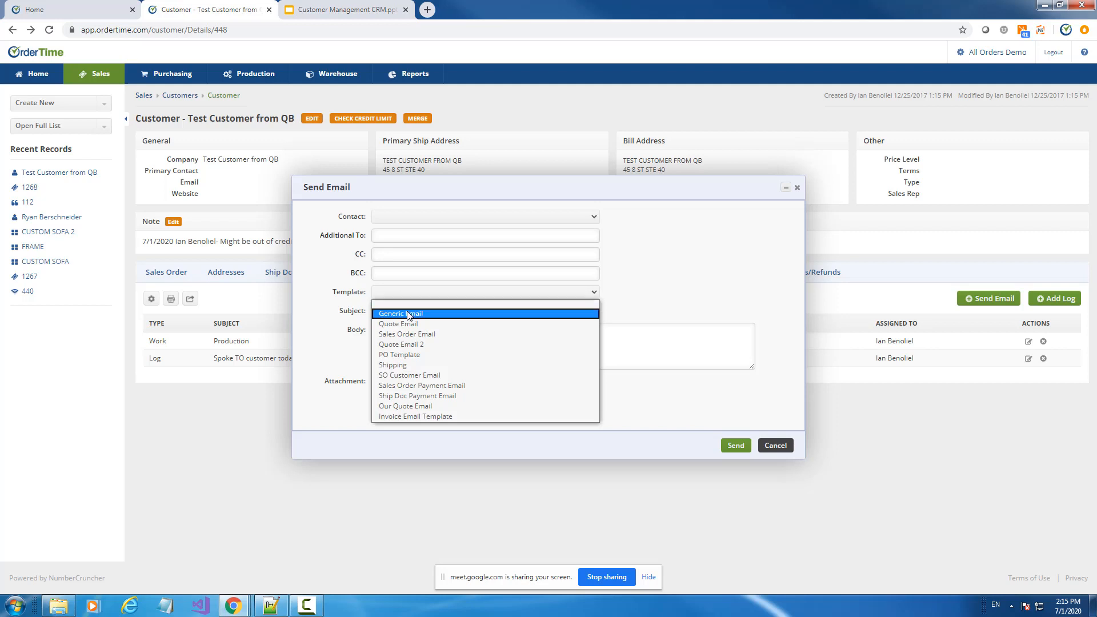
{"action": "left_click", "coordinate": [410, 314]}
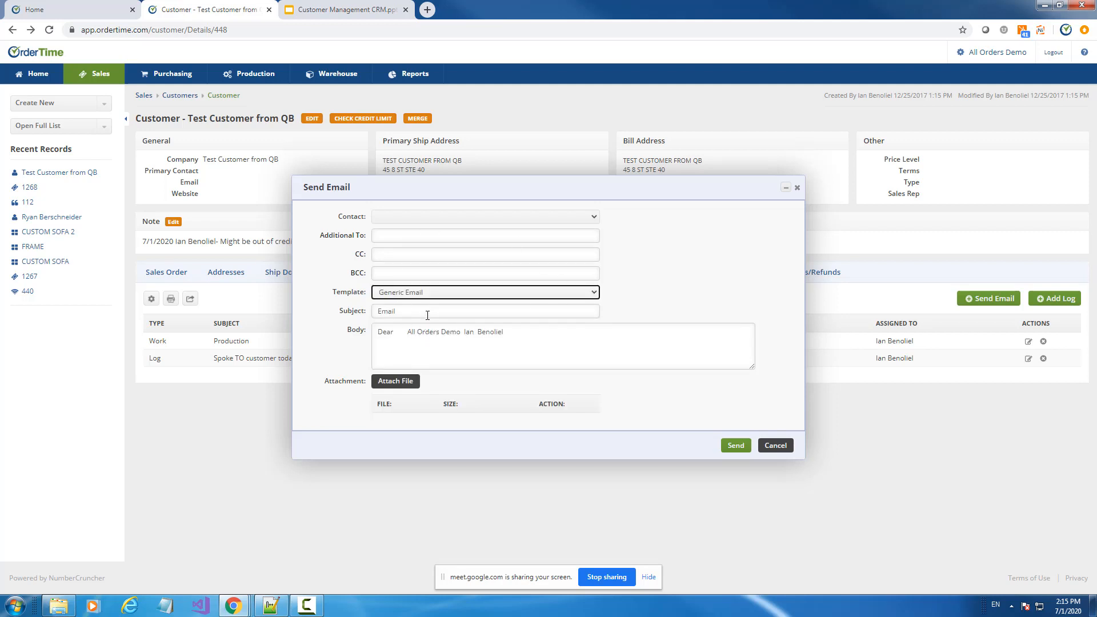
Check attachment sources (customer files, computer), cancel without attaching, and leave the contact unselected
{"action": "left_click", "coordinate": [405, 382]}
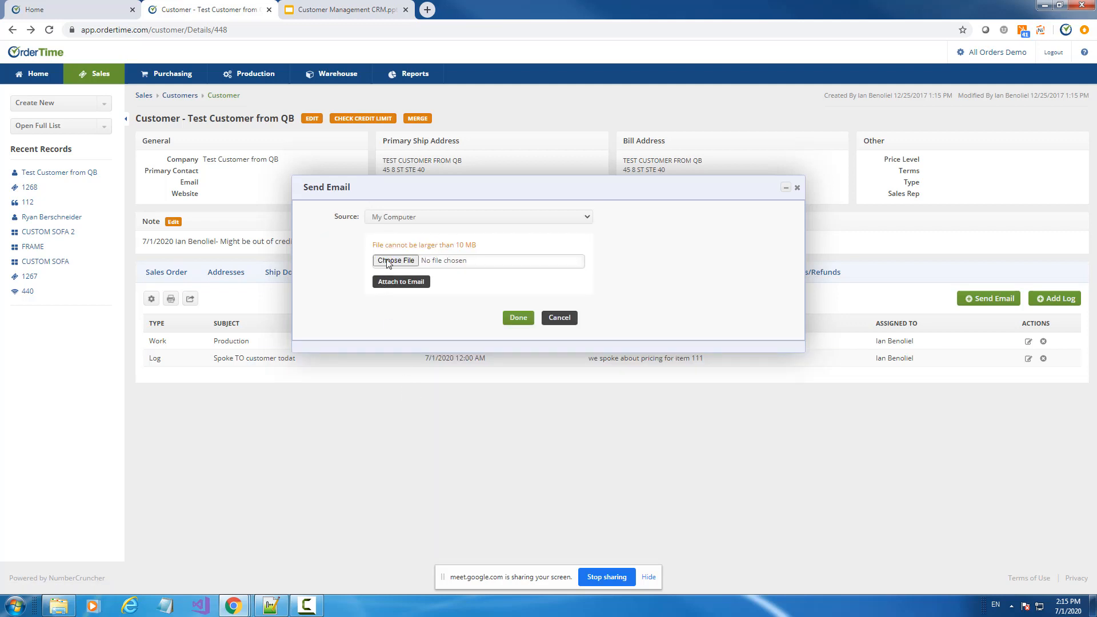
{"action": "left_click", "coordinate": [389, 220]}
{"action": "left_click", "coordinate": [383, 240]}
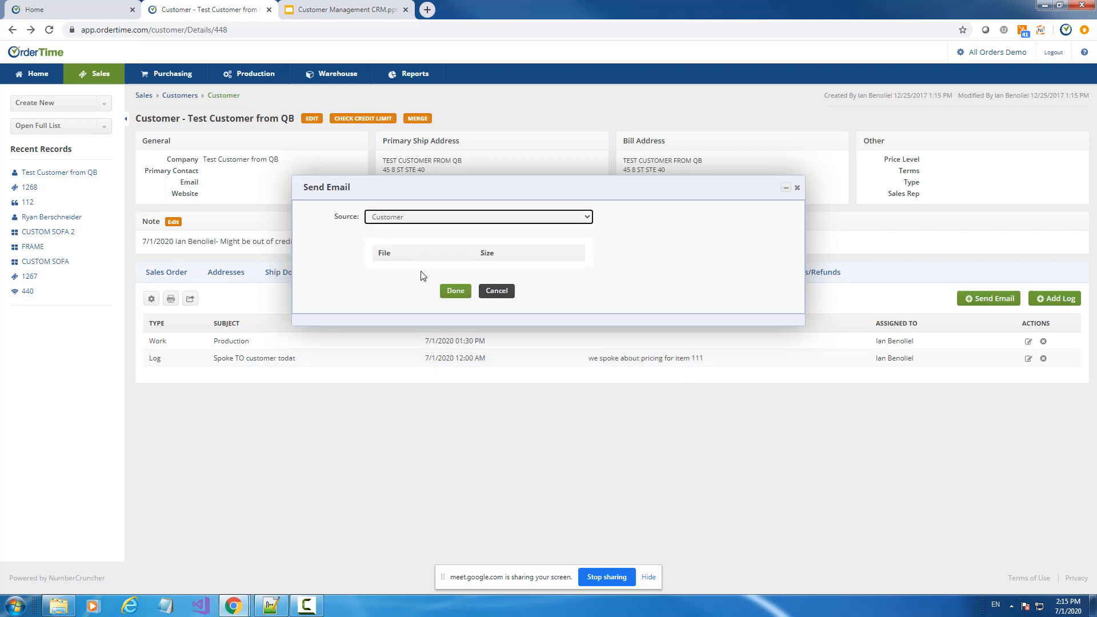
{"action": "left_click", "coordinate": [401, 218]}
{"action": "left_click", "coordinate": [399, 229]}
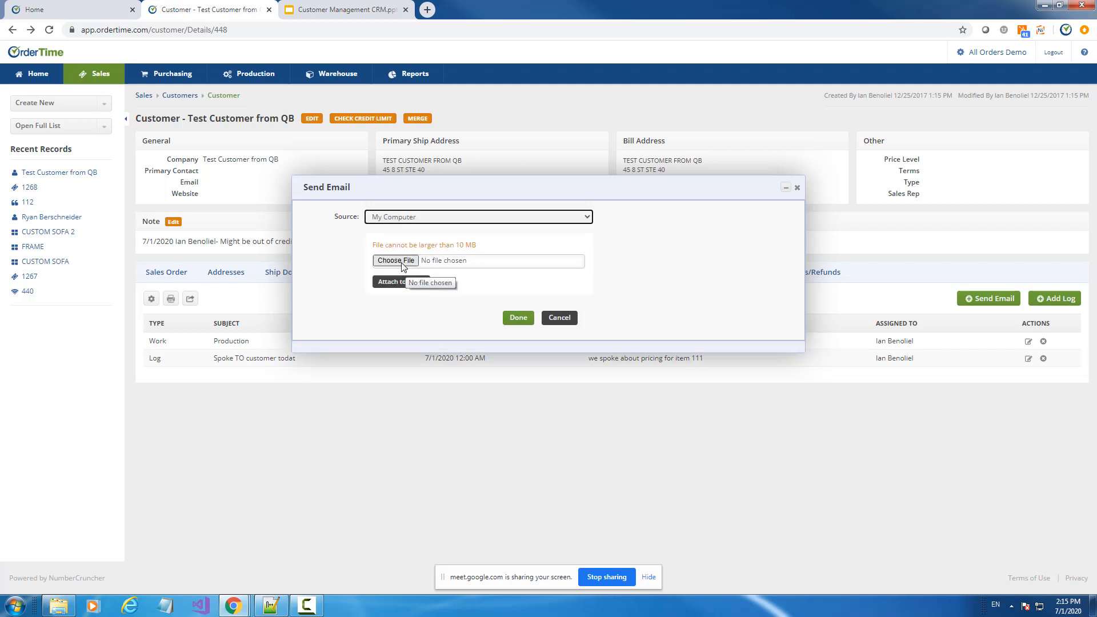
{"action": "left_click", "coordinate": [560, 318]}
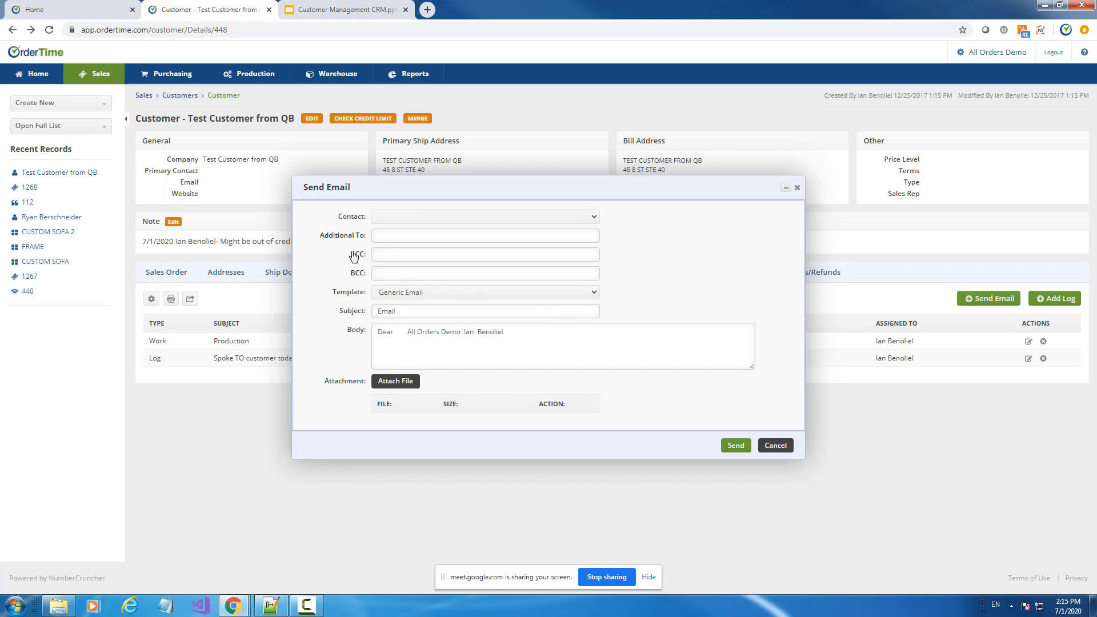
{"action": "left_click", "coordinate": [411, 218]}
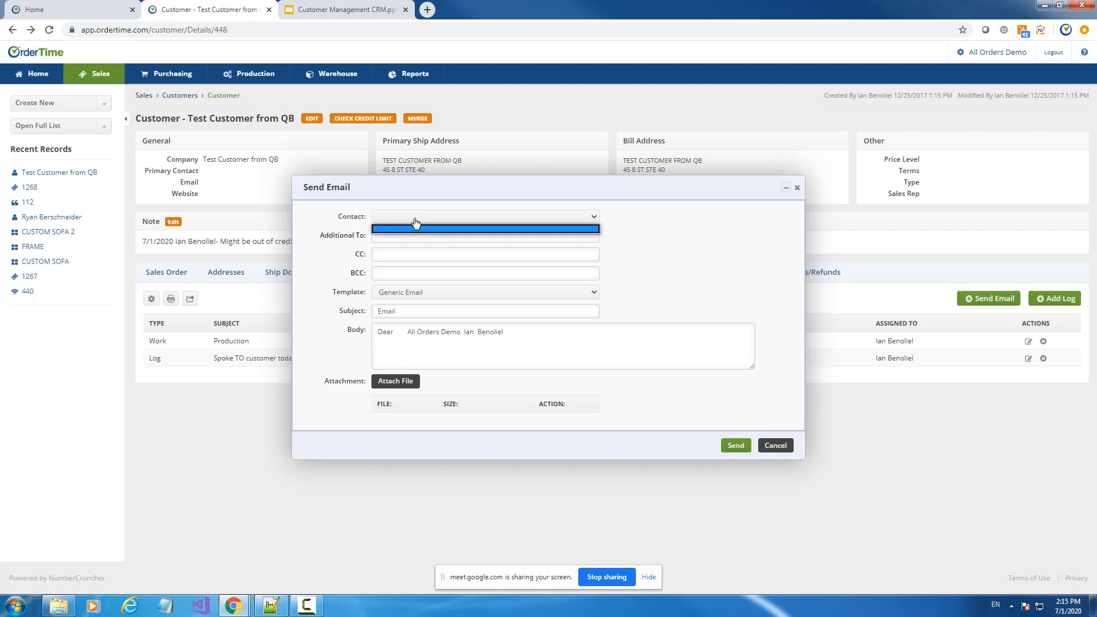
{"action": "left_click", "coordinate": [415, 226]}
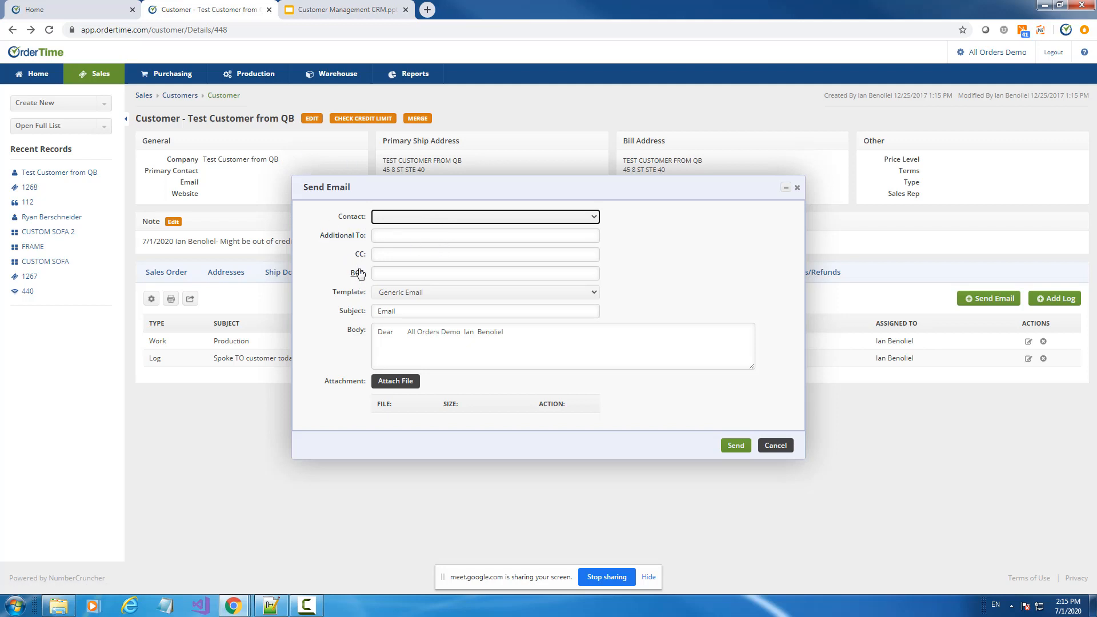
In the Email Addresses picker, add the demo user's address to the CC field
{"action": "left_click", "coordinate": [348, 236]}
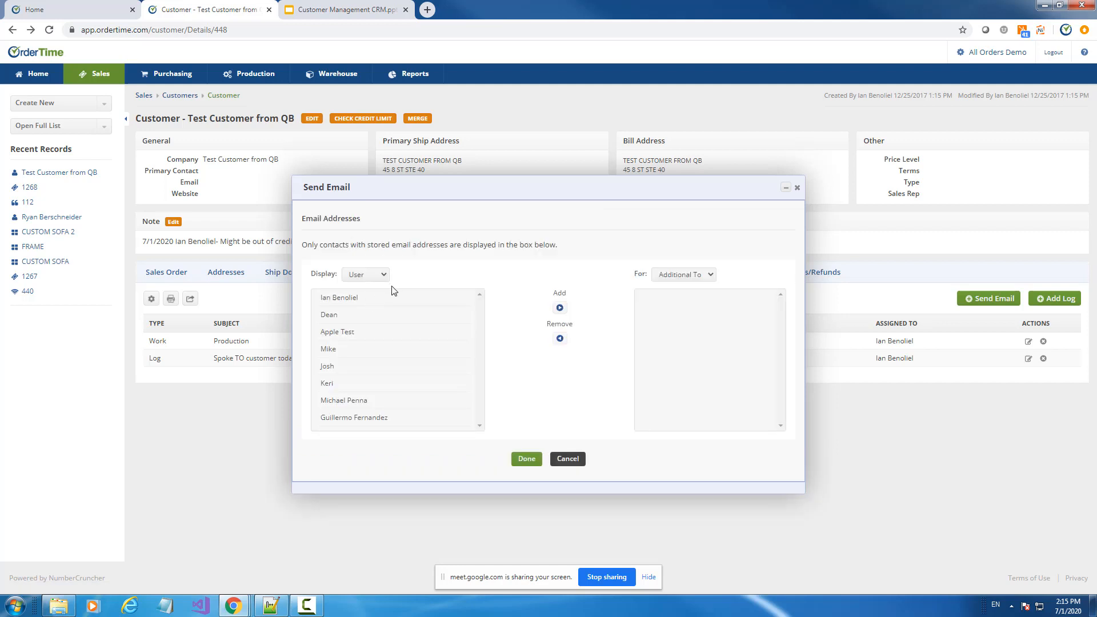
{"action": "left_click", "coordinate": [363, 278]}
{"action": "left_click", "coordinate": [364, 279]}
{"action": "left_click", "coordinate": [349, 298]}
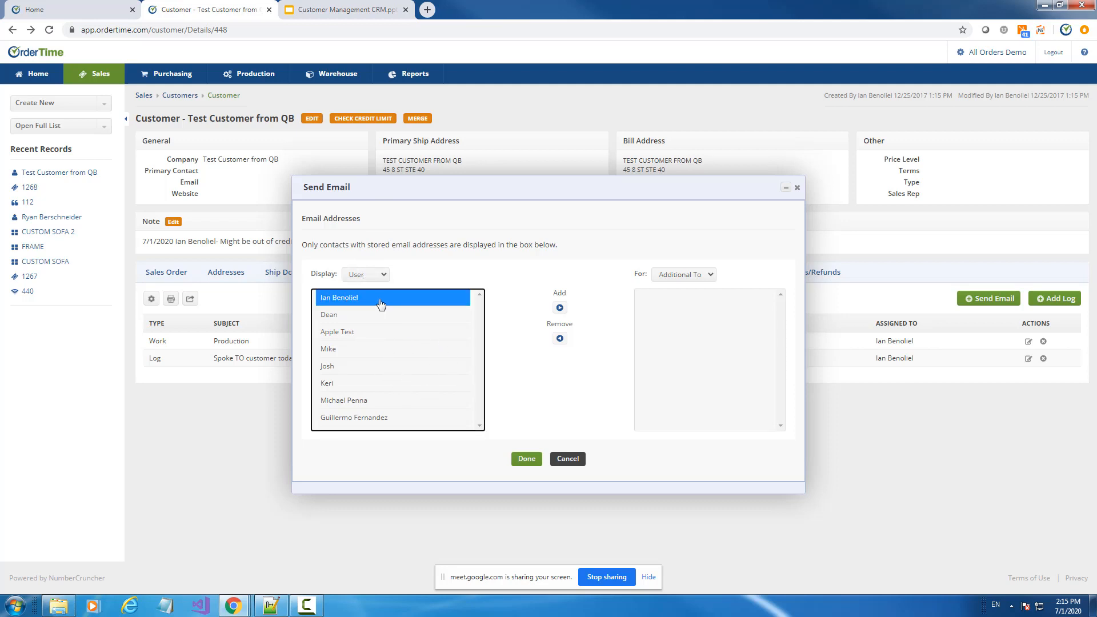
{"action": "left_click", "coordinate": [704, 276]}
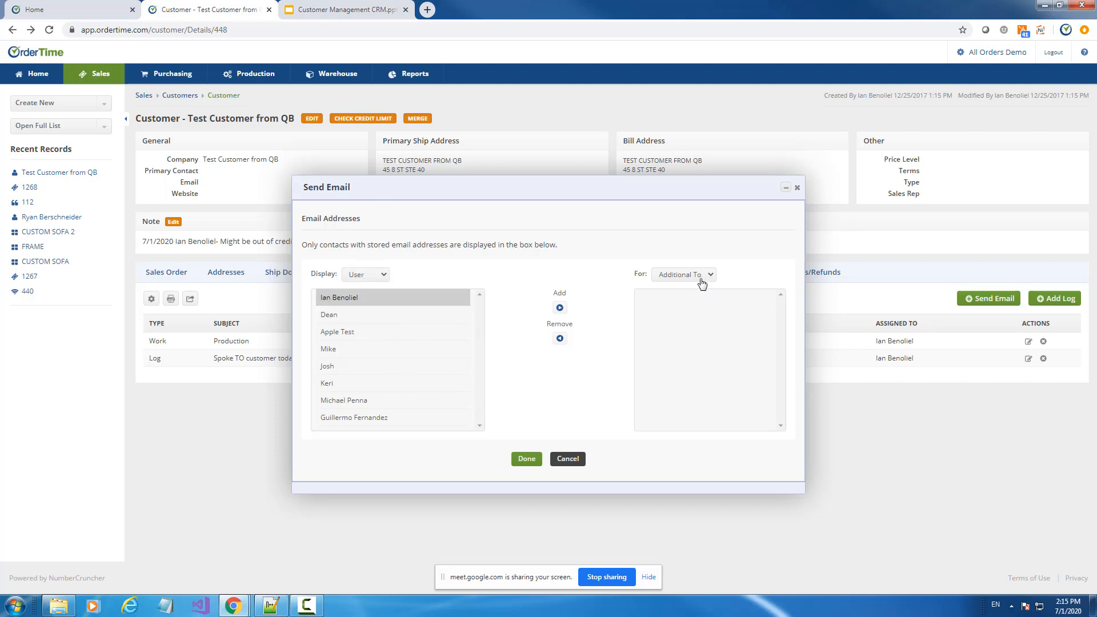
{"action": "left_click", "coordinate": [666, 308]}
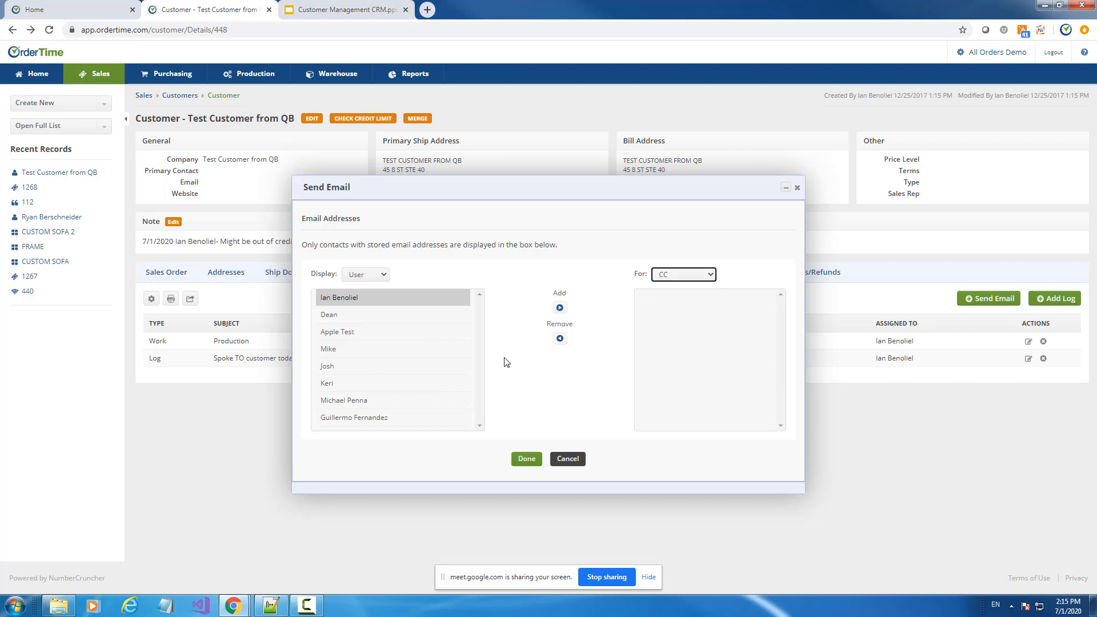
{"action": "left_click", "coordinate": [560, 308]}
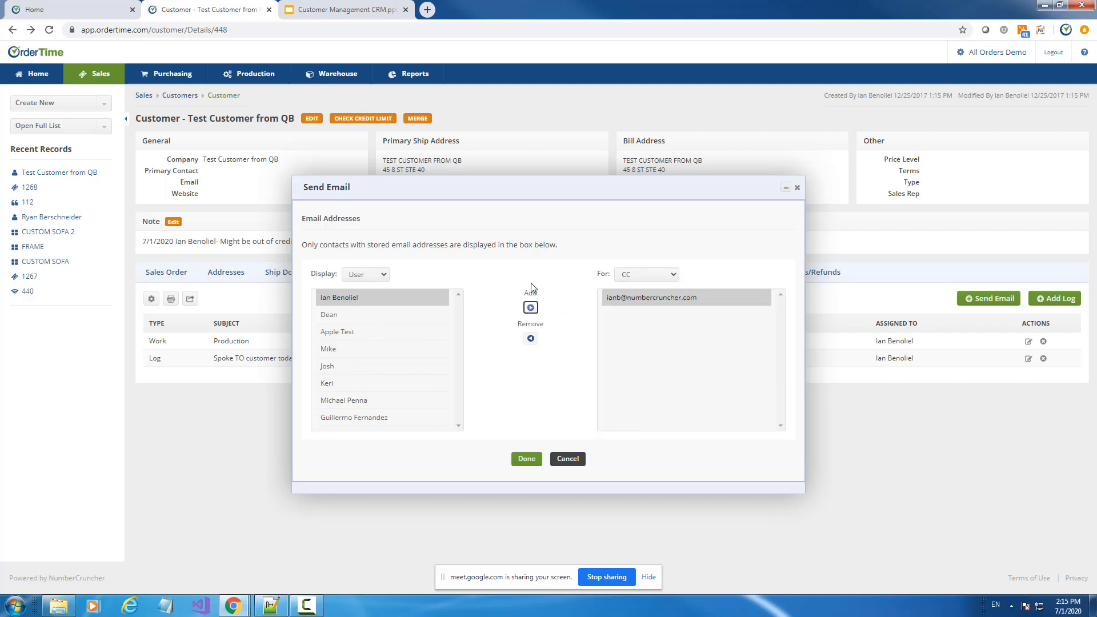
Switch the address source to Contacts, then to Record, and cancel the picker and Send Email form
{"action": "left_click", "coordinate": [378, 276]}
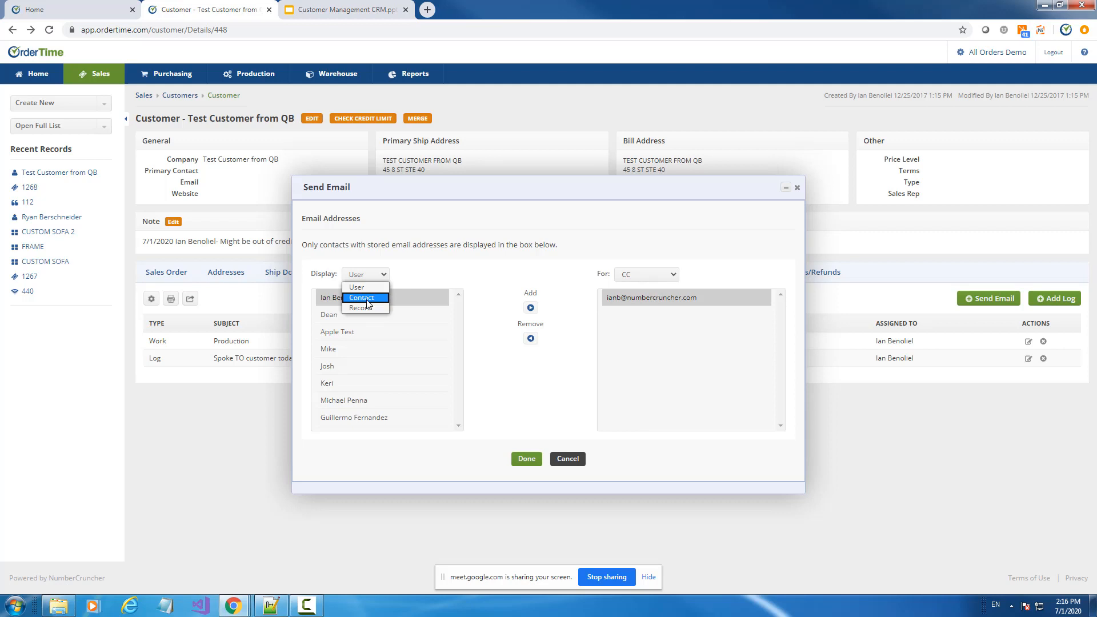
{"action": "left_click", "coordinate": [368, 298]}
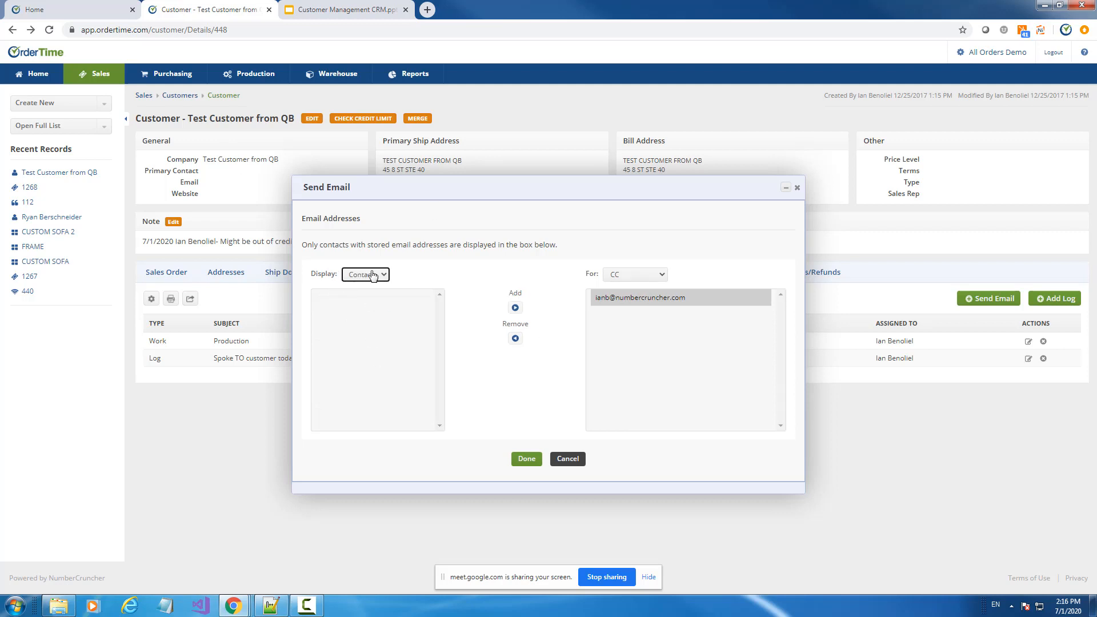
{"action": "left_click", "coordinate": [369, 275]}
{"action": "left_click", "coordinate": [368, 306]}
{"action": "left_click", "coordinate": [569, 459]}
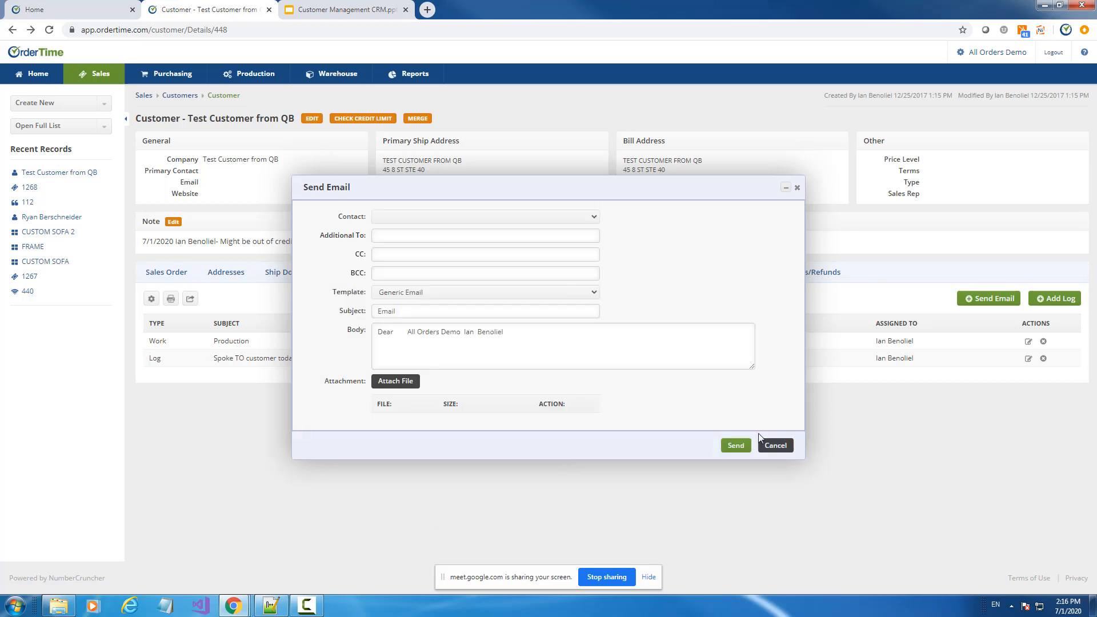
{"action": "left_click", "coordinate": [775, 445]}
Edit Test Customer from QB, enter the billing e-mail address, and save the record
{"action": "left_click", "coordinate": [311, 124]}
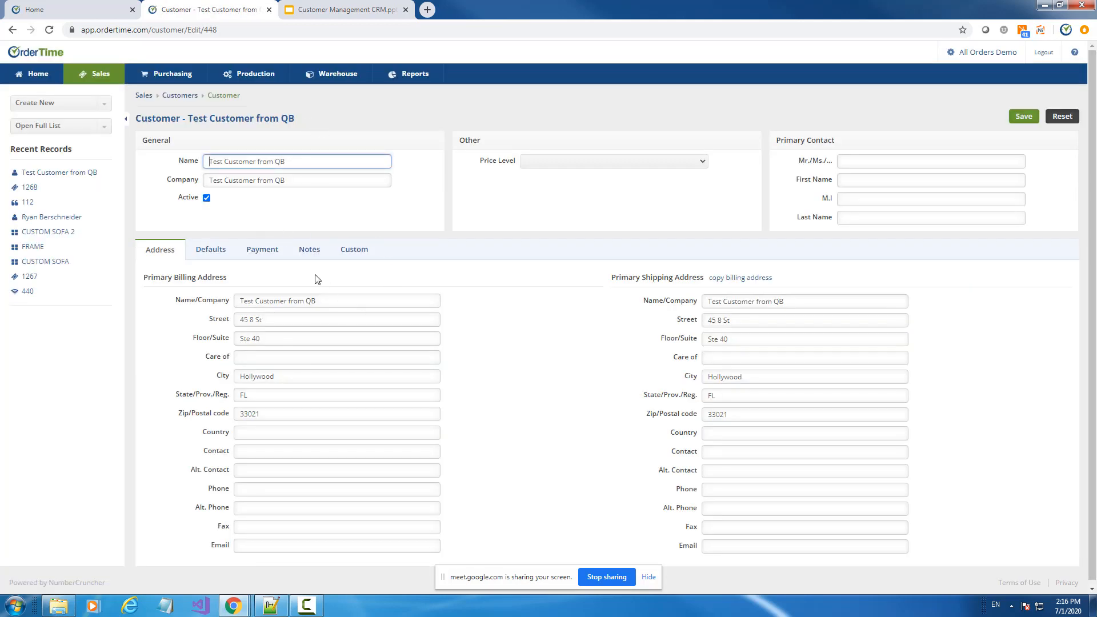
{"action": "scroll", "coordinate": [330, 284], "scroll_direction": "down", "scroll_amount": 1}
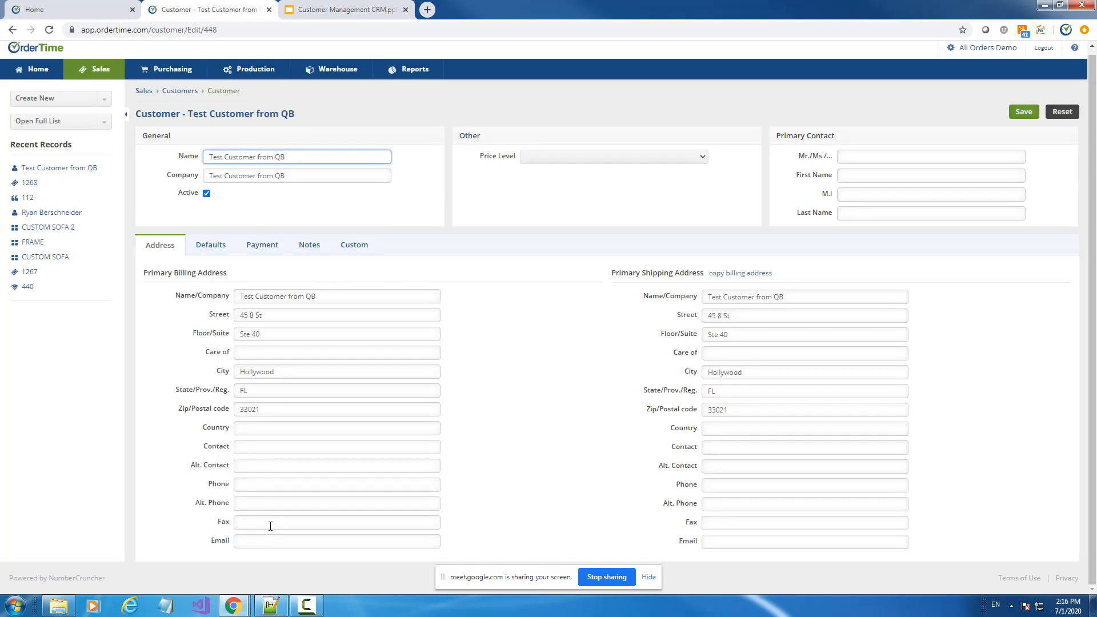
{"action": "left_click", "coordinate": [256, 541]}
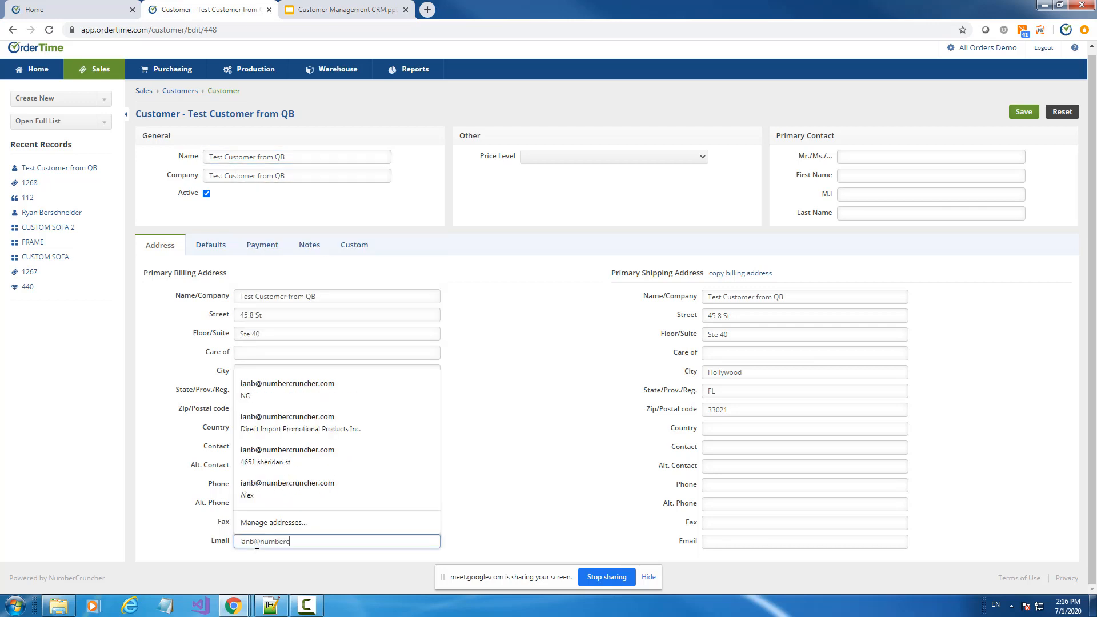
{"action": "key", "text": "Tab"}
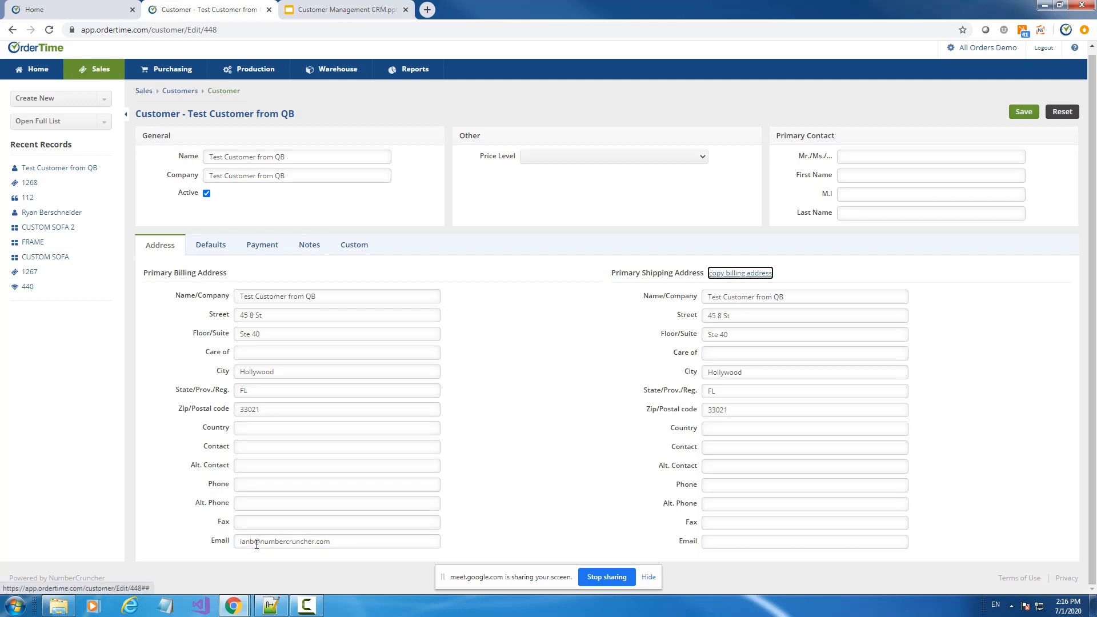
{"action": "left_click", "coordinate": [1027, 113]}
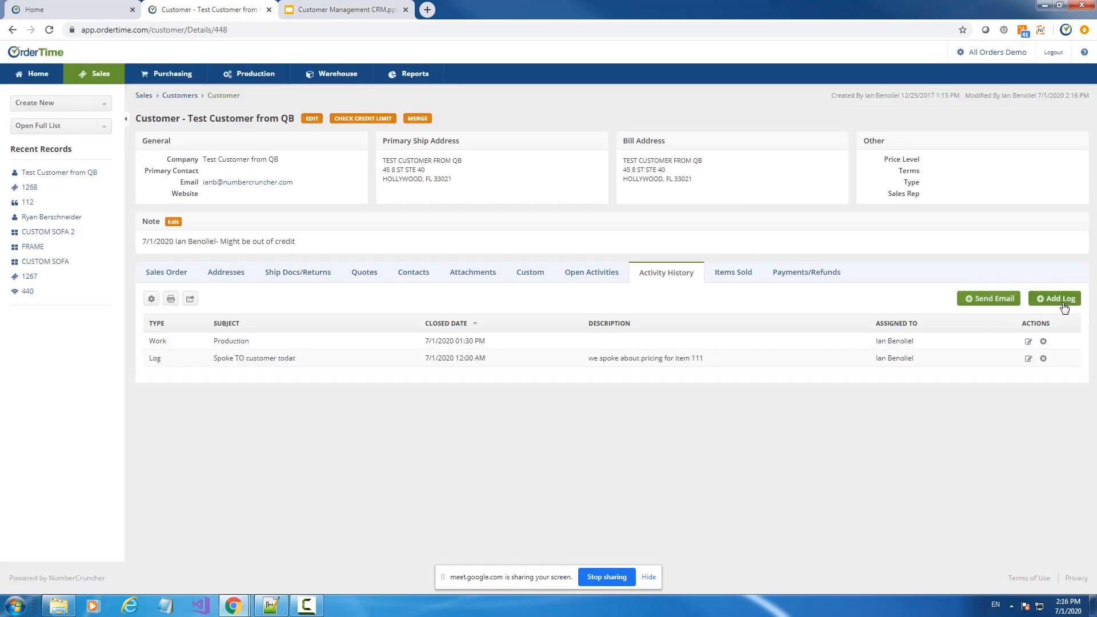
Start a new email to the customer and add its Billing address as a BCC recipient
{"action": "left_click", "coordinate": [993, 298]}
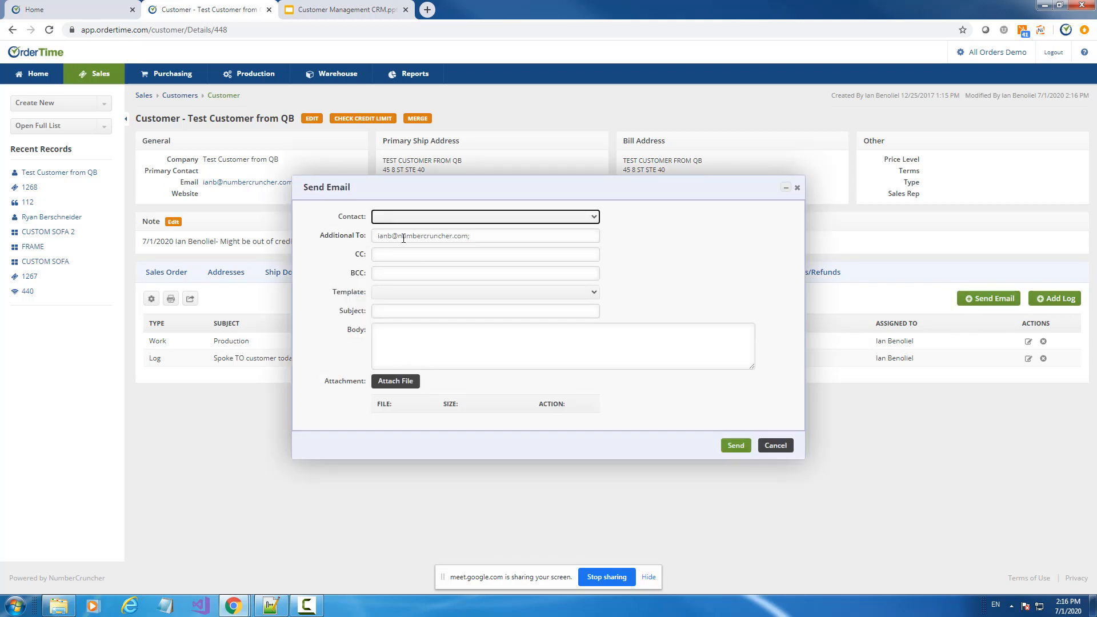
{"action": "left_click", "coordinate": [355, 236]}
{"action": "left_click", "coordinate": [364, 275]}
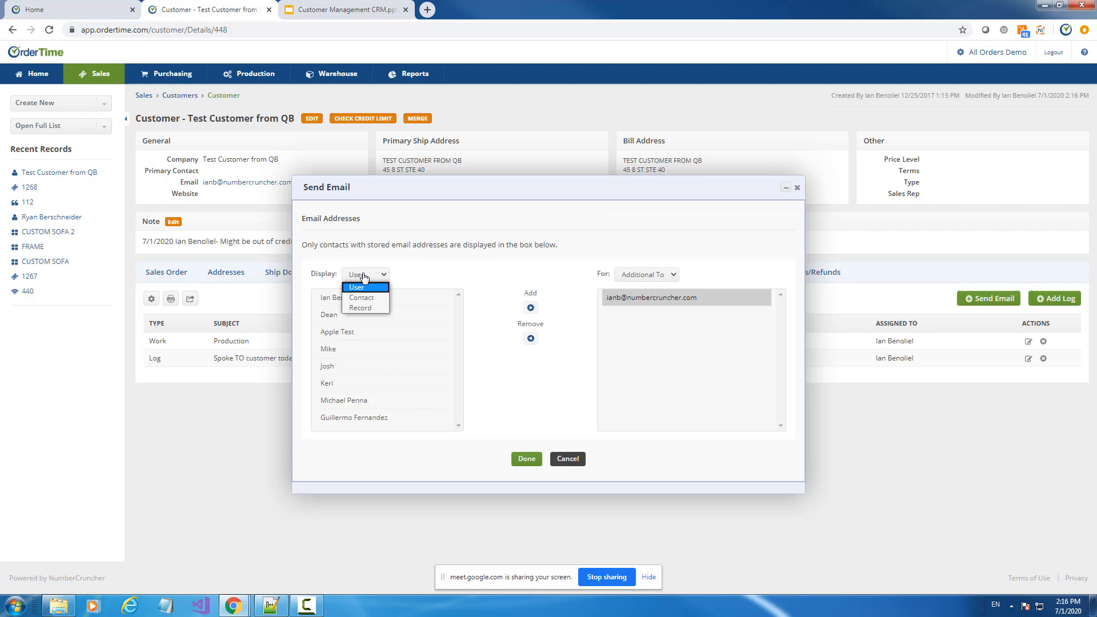
{"action": "left_click", "coordinate": [366, 307]}
{"action": "left_click", "coordinate": [335, 299]}
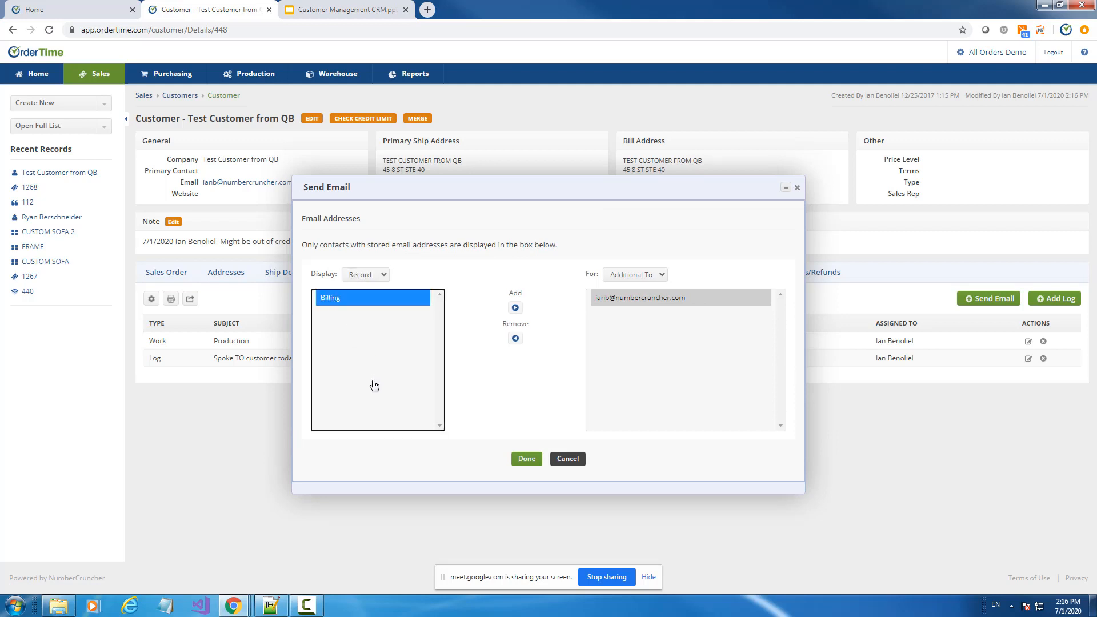
{"action": "left_click", "coordinate": [633, 277]}
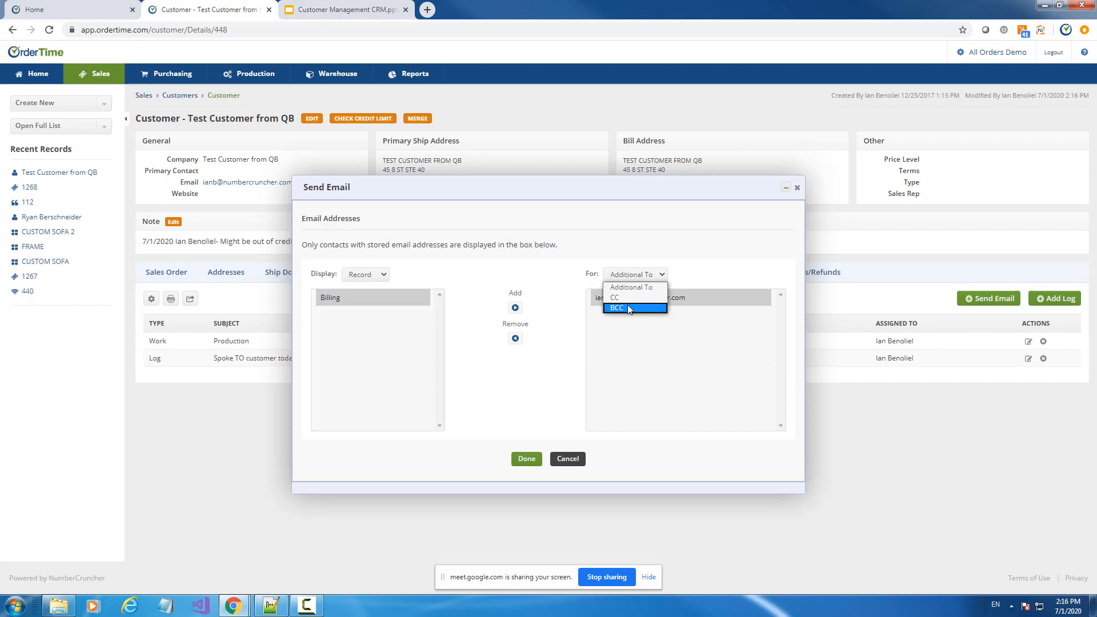
{"action": "left_click", "coordinate": [627, 304]}
{"action": "left_click", "coordinate": [344, 298]}
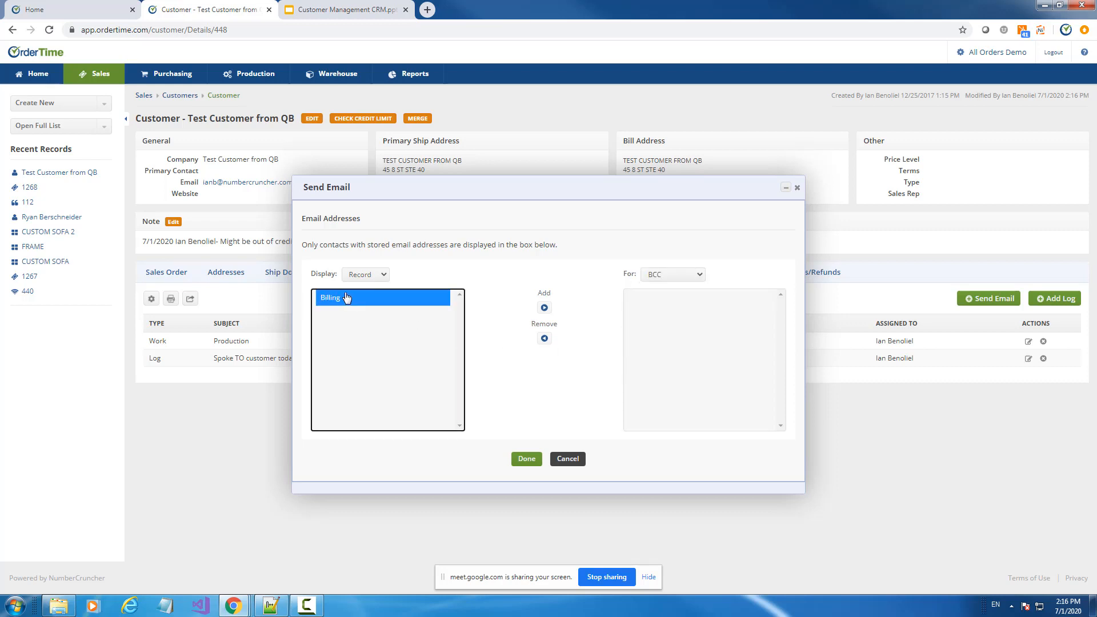
{"action": "left_click", "coordinate": [545, 308]}
{"action": "left_click", "coordinate": [526, 459]}
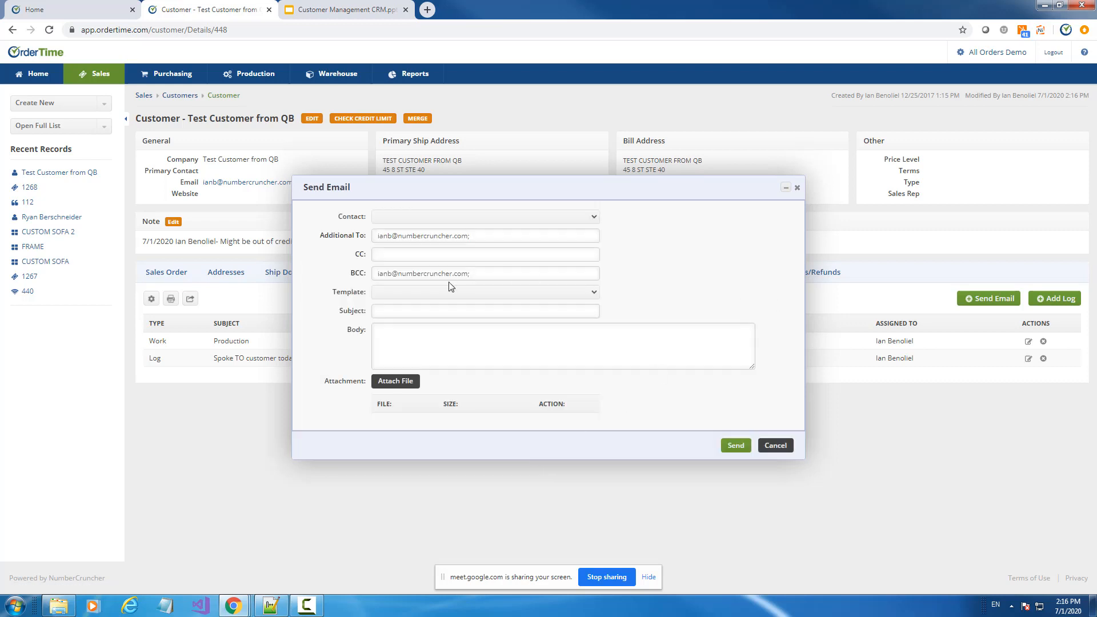
Apply the Generic Email template and send the email
{"action": "left_click", "coordinate": [437, 292]}
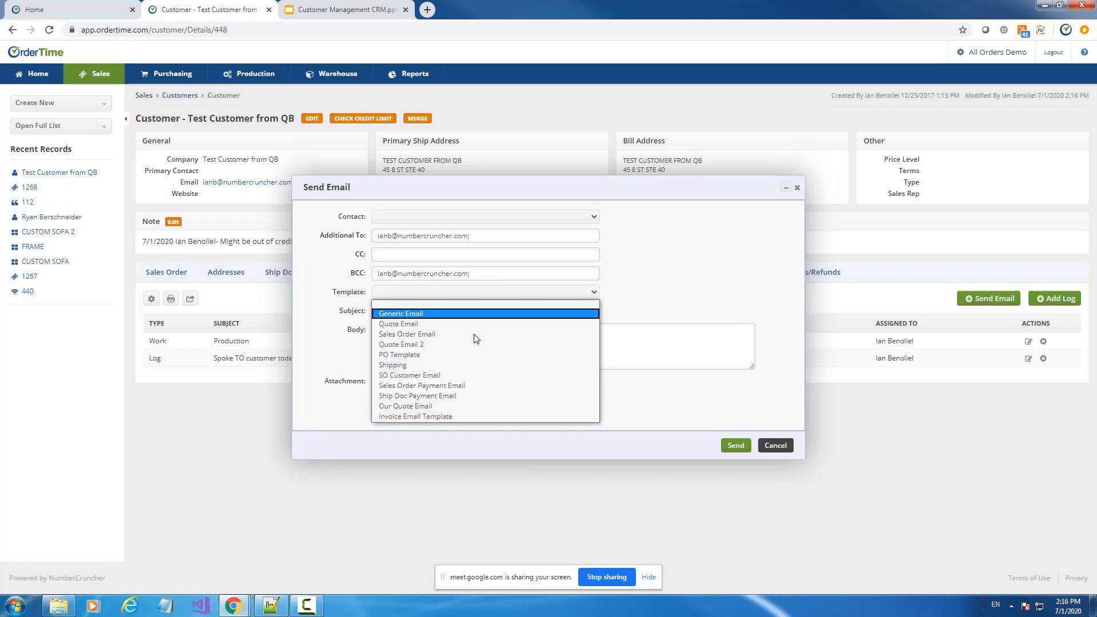
{"action": "left_click", "coordinate": [490, 314]}
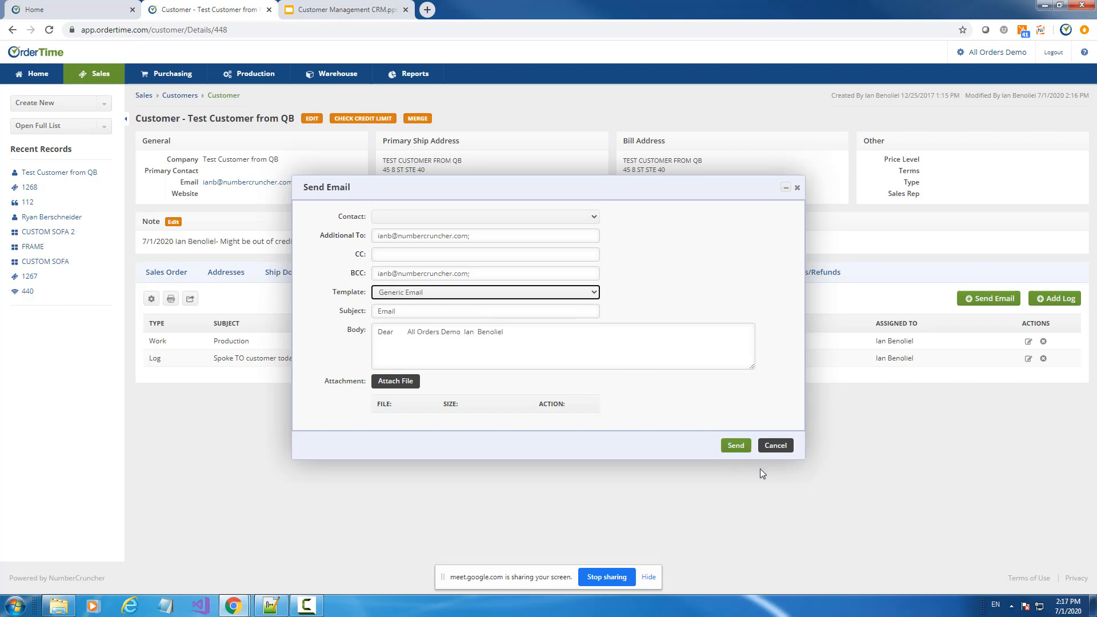
{"action": "left_click", "coordinate": [736, 446]}
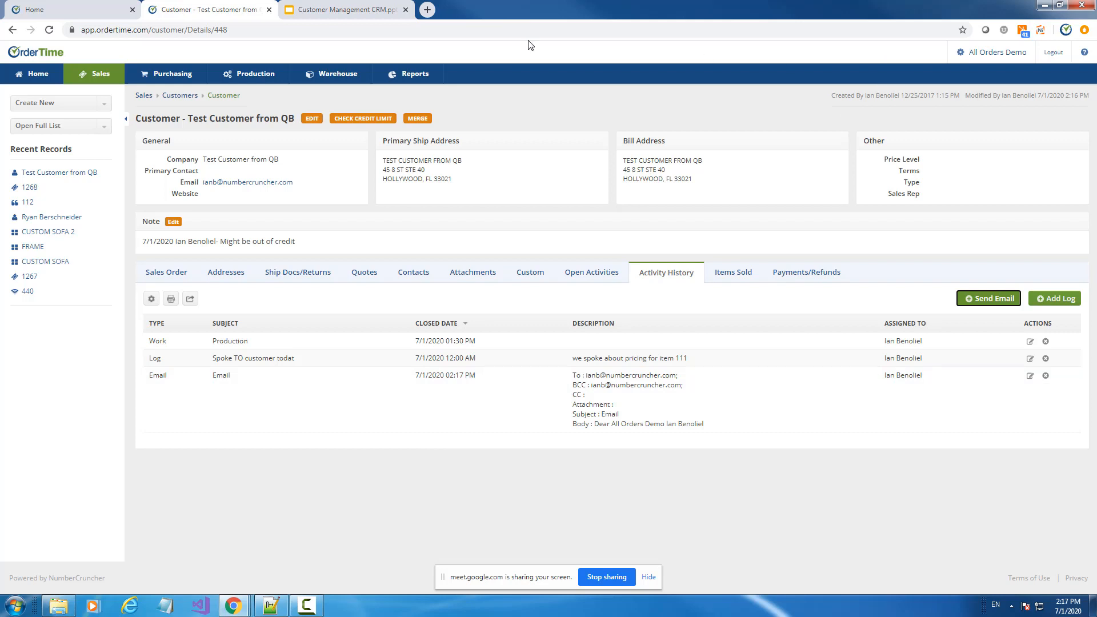
Navigate from the OrderTime home page through admin settings to the Email Templates list
{"action": "left_click", "coordinate": [93, 8]}
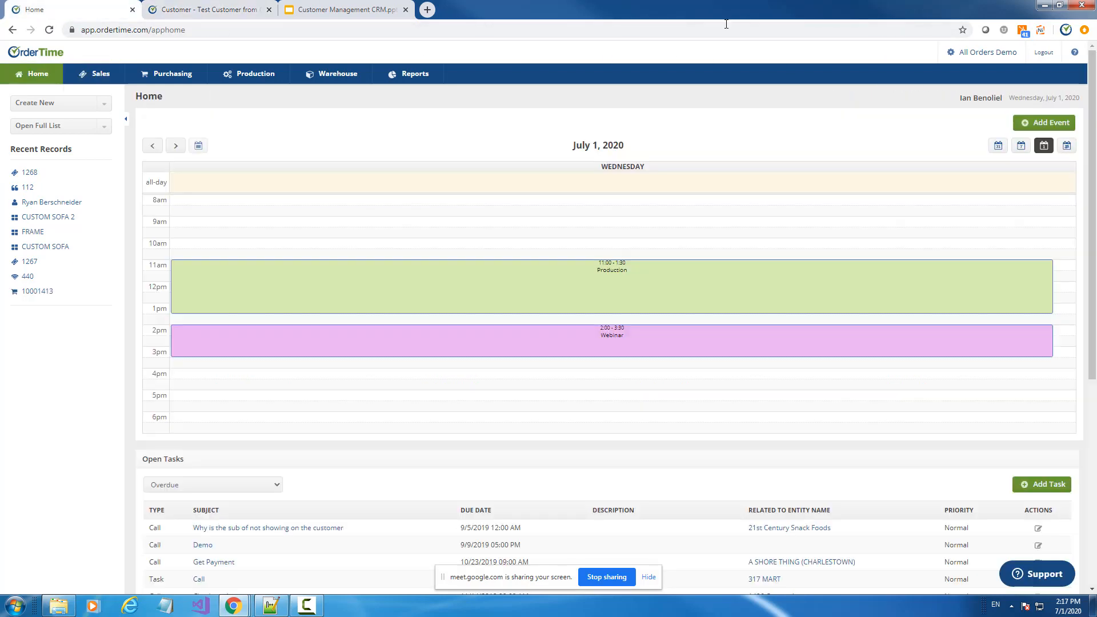
{"action": "left_click", "coordinate": [993, 56]}
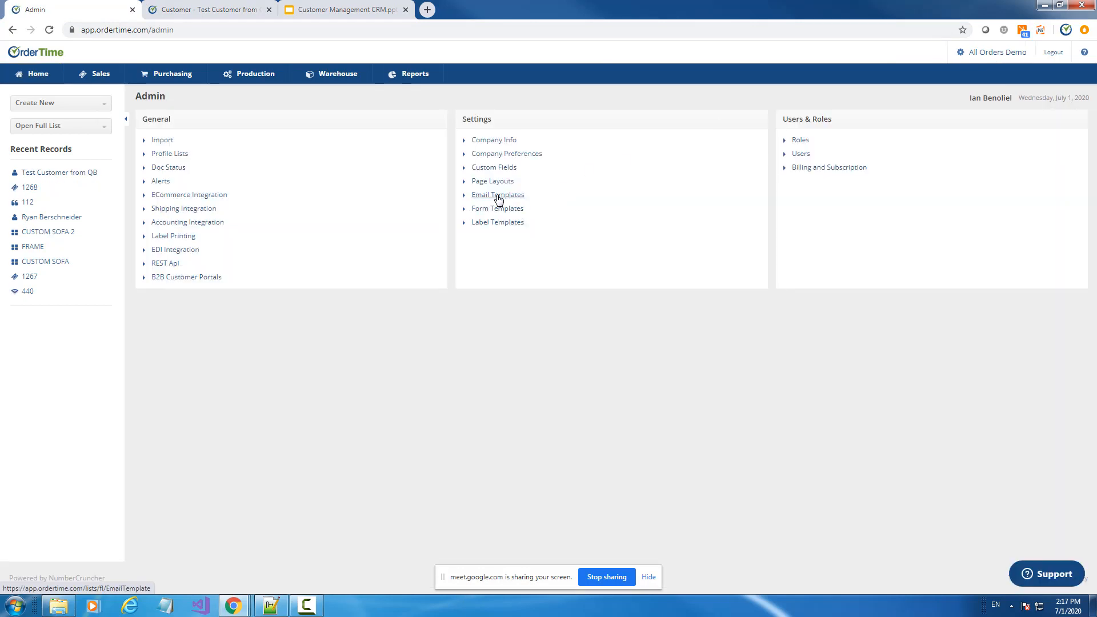
{"action": "left_click", "coordinate": [498, 197]}
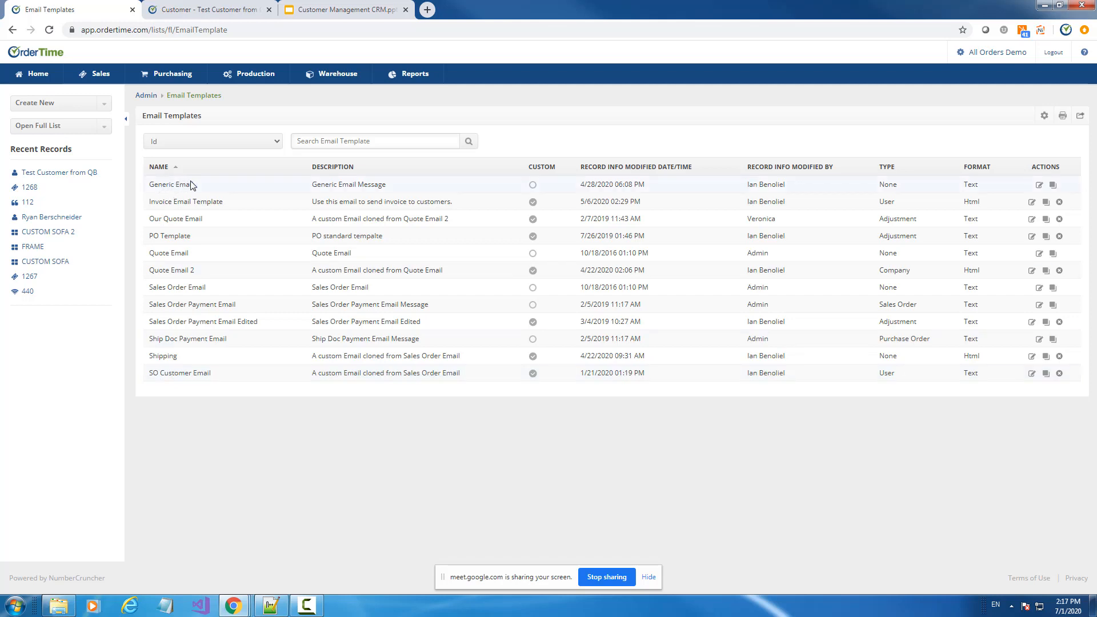
Review the Generic Email template's name, description and subject, then go back to the list
{"action": "left_click", "coordinate": [1040, 186]}
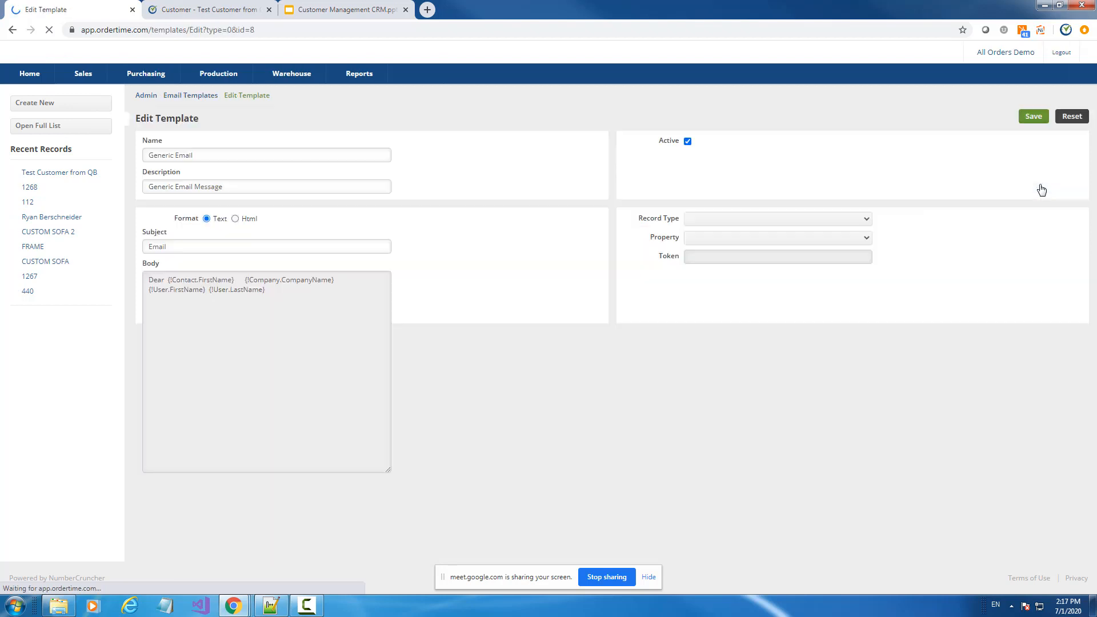
{"action": "left_click_drag", "start_coordinate": [216, 156], "coordinate": [109, 157]}
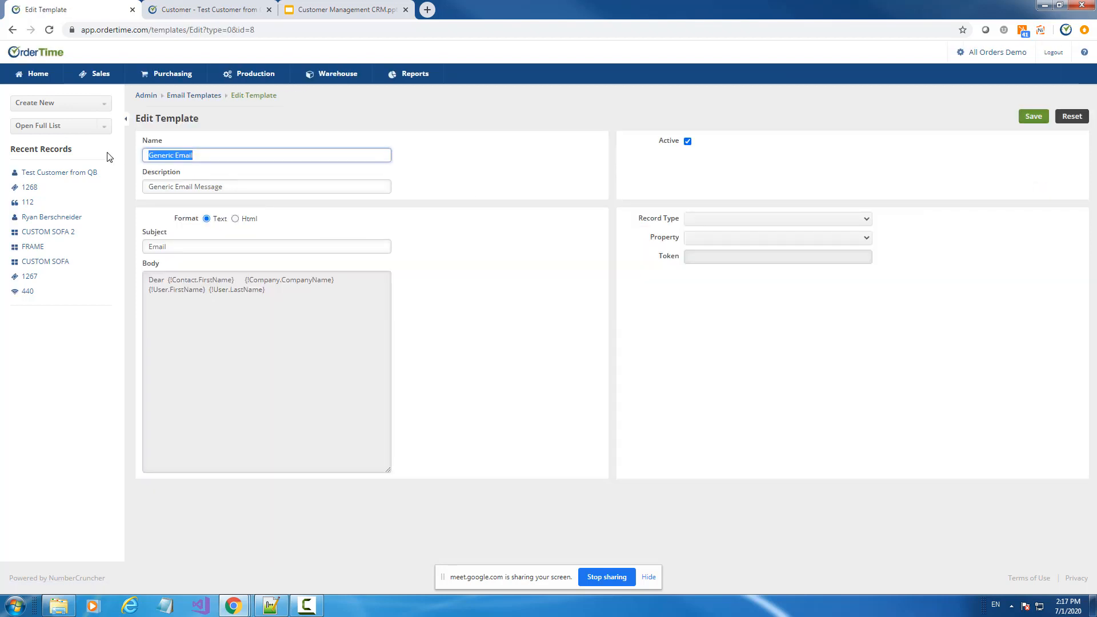
{"action": "left_click_drag", "start_coordinate": [222, 186], "coordinate": [105, 177]}
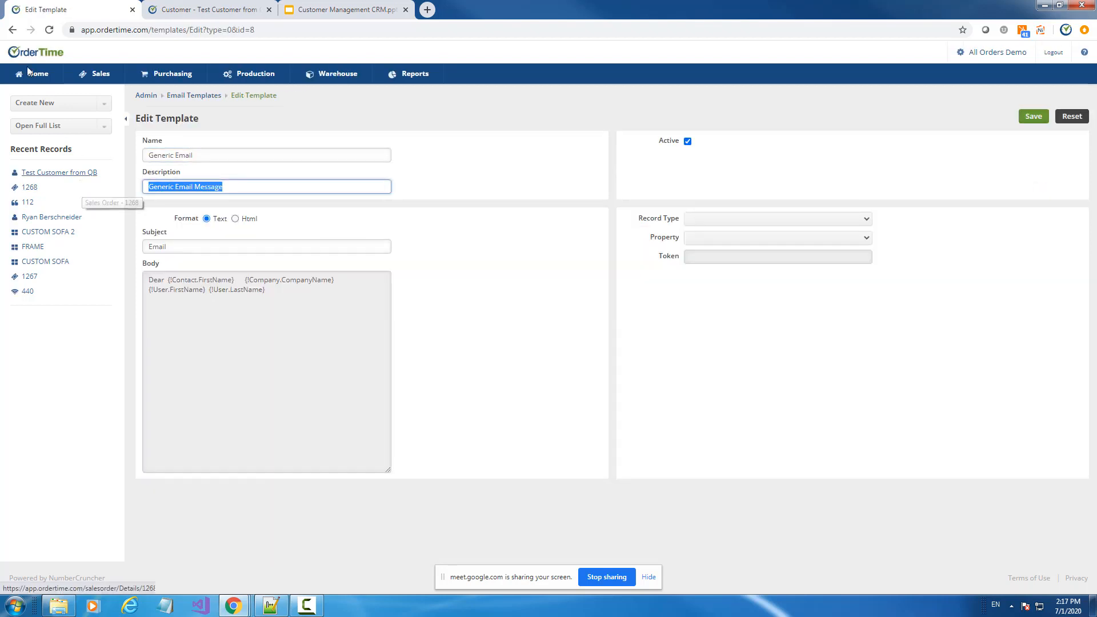
{"action": "left_click", "coordinate": [173, 247]}
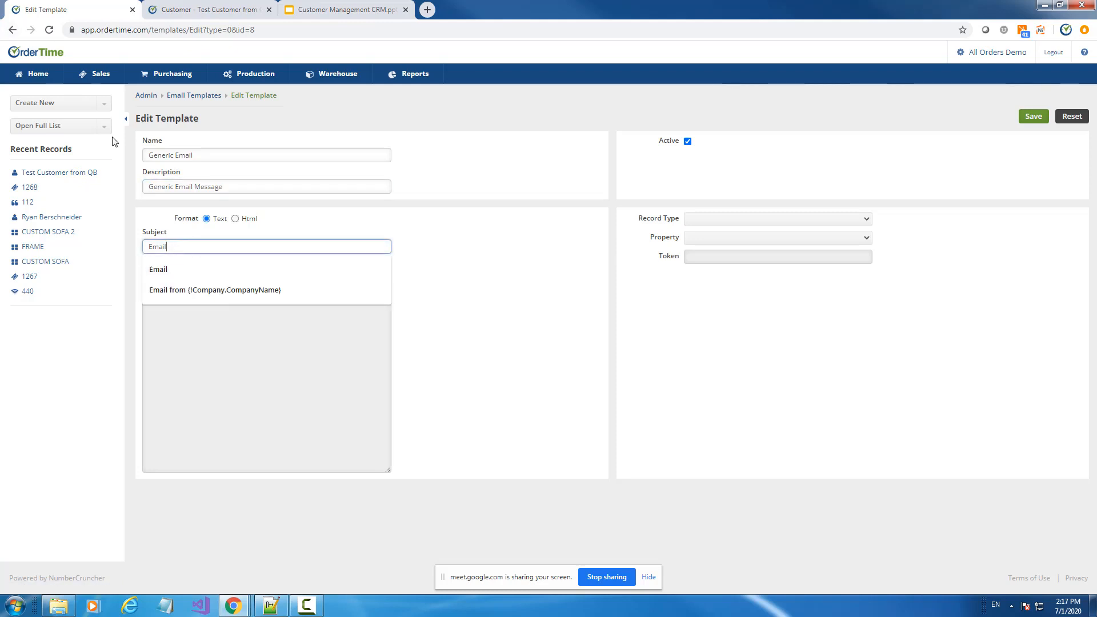
{"action": "left_click", "coordinate": [13, 30]}
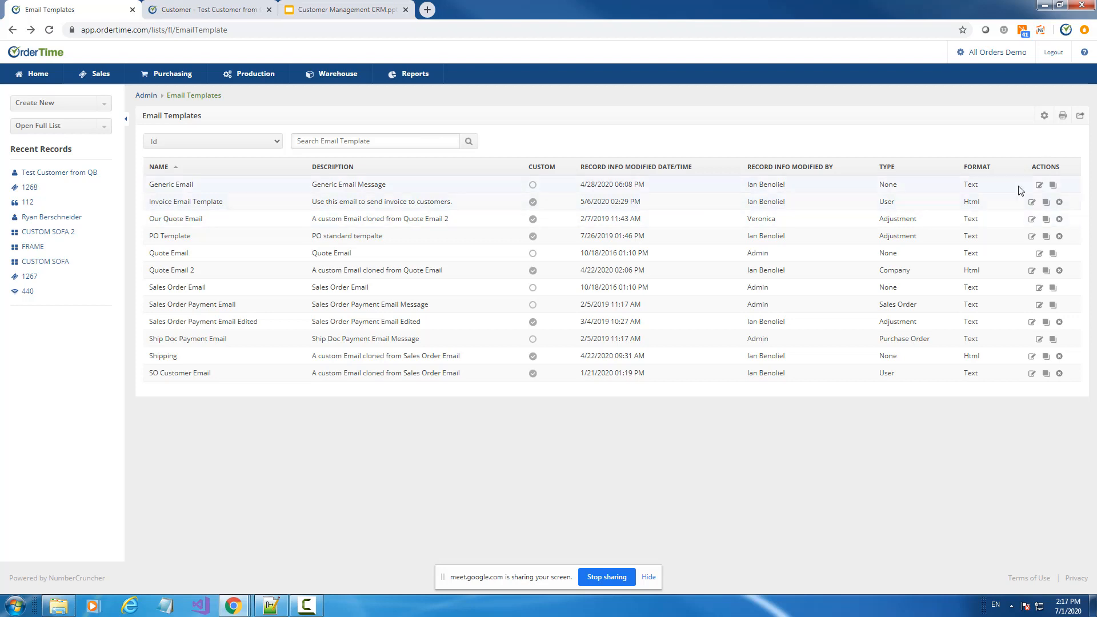
Clone the Generic Email template and name the copy Customer Marketing
{"action": "left_click", "coordinate": [1053, 185]}
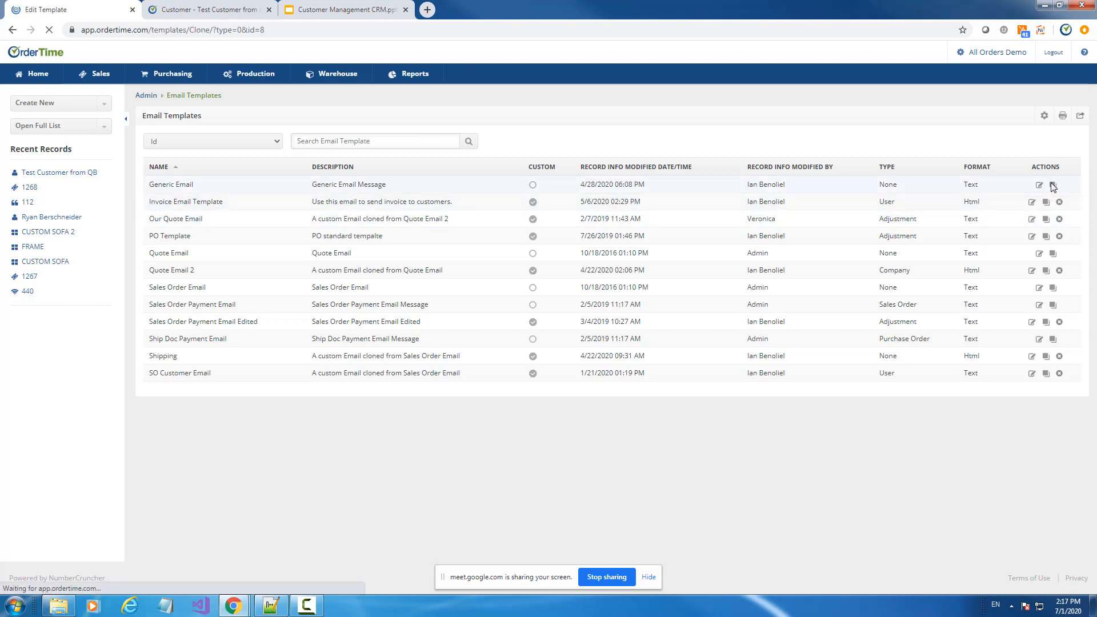
{"action": "left_click_drag", "start_coordinate": [220, 156], "coordinate": [78, 154]}
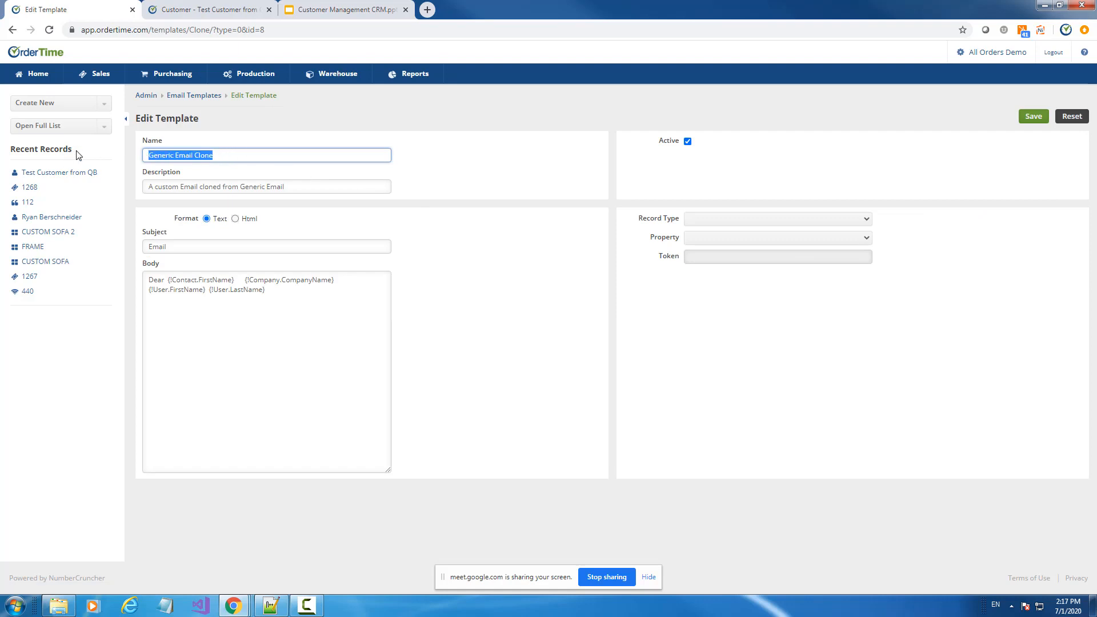
{"action": "type", "text": "Customer Marketing"}
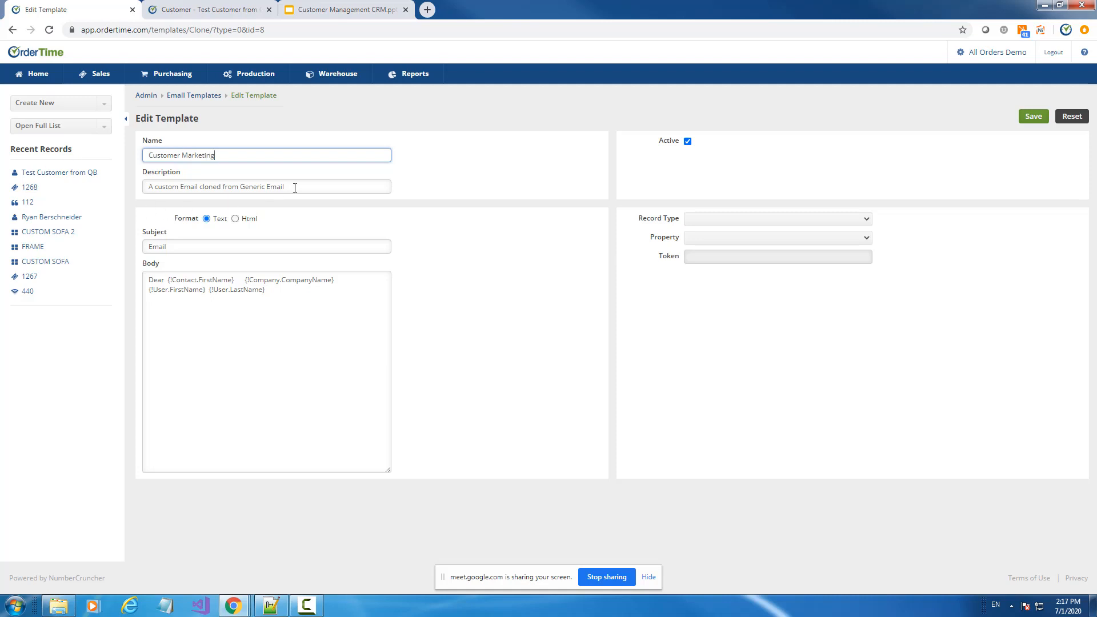
Set the description to 'To be sent to custom for new deal' and the subject to New Deals
{"action": "left_click_drag", "start_coordinate": [289, 188], "coordinate": [145, 187]}
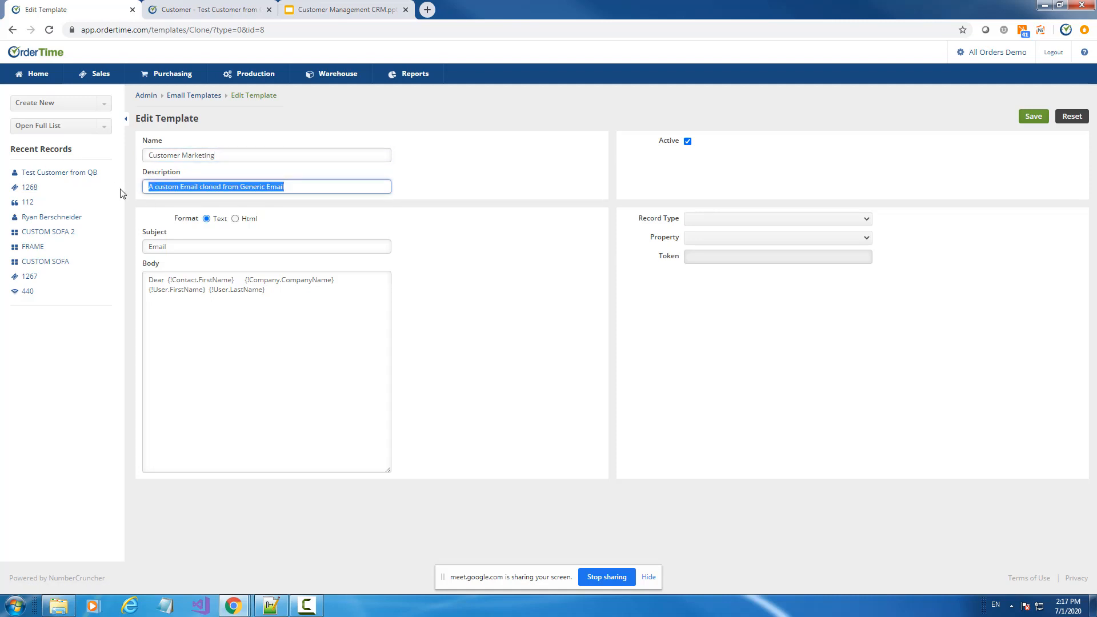
{"action": "type", "text": "To be sent"}
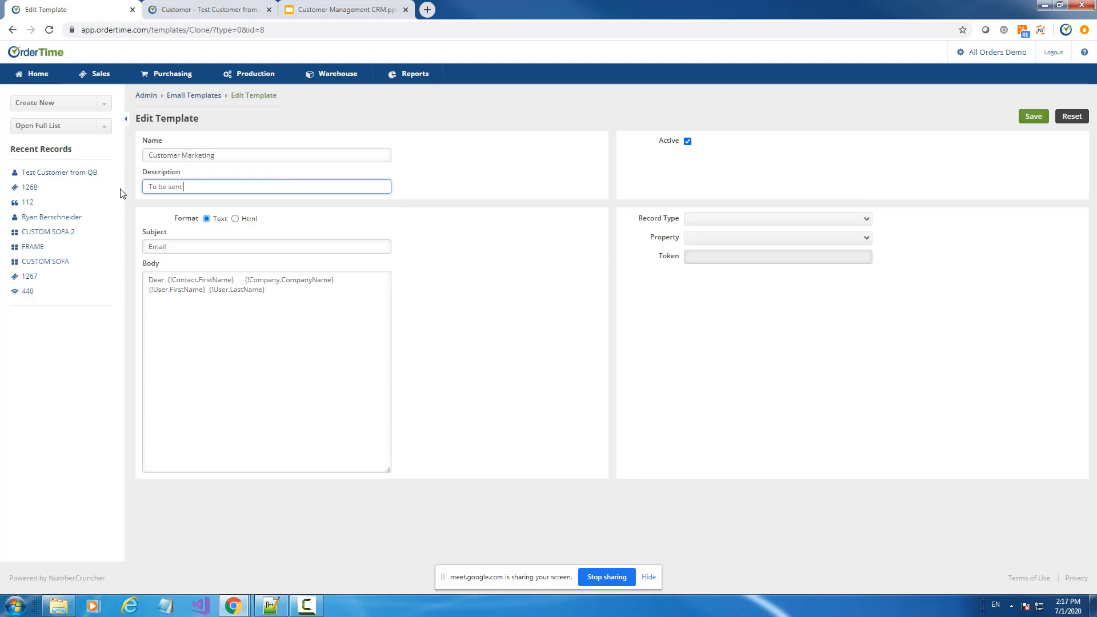
{"action": "type", "text": " to custom for new deal"}
{"action": "left_click", "coordinate": [182, 245]}
{"action": "key", "text": "ctrl+a"}
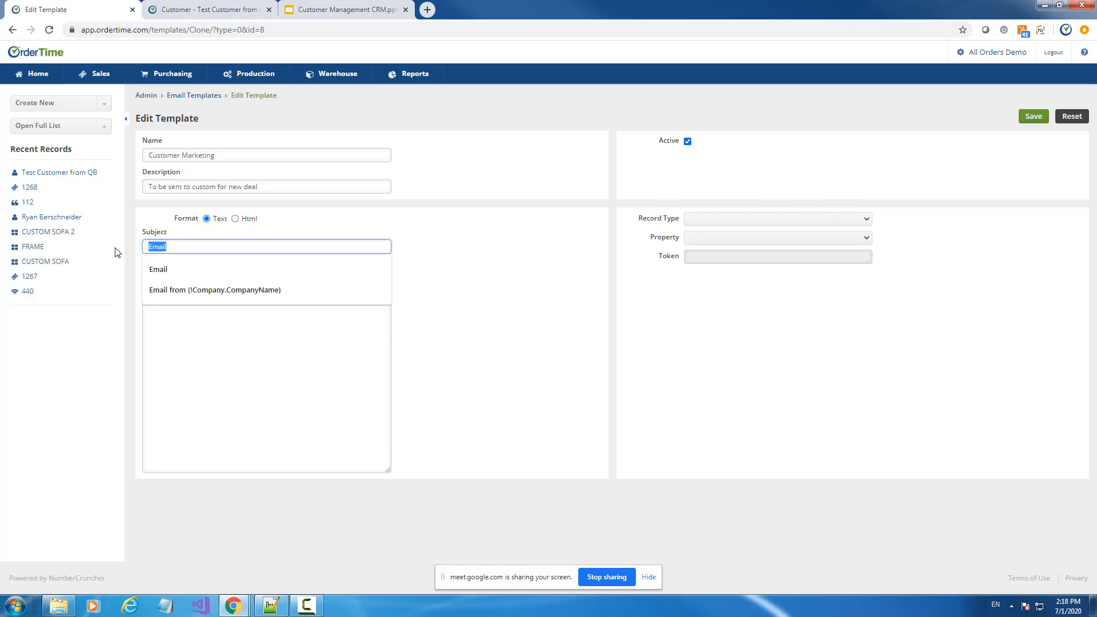
{"action": "type", "text": "New Deals"}
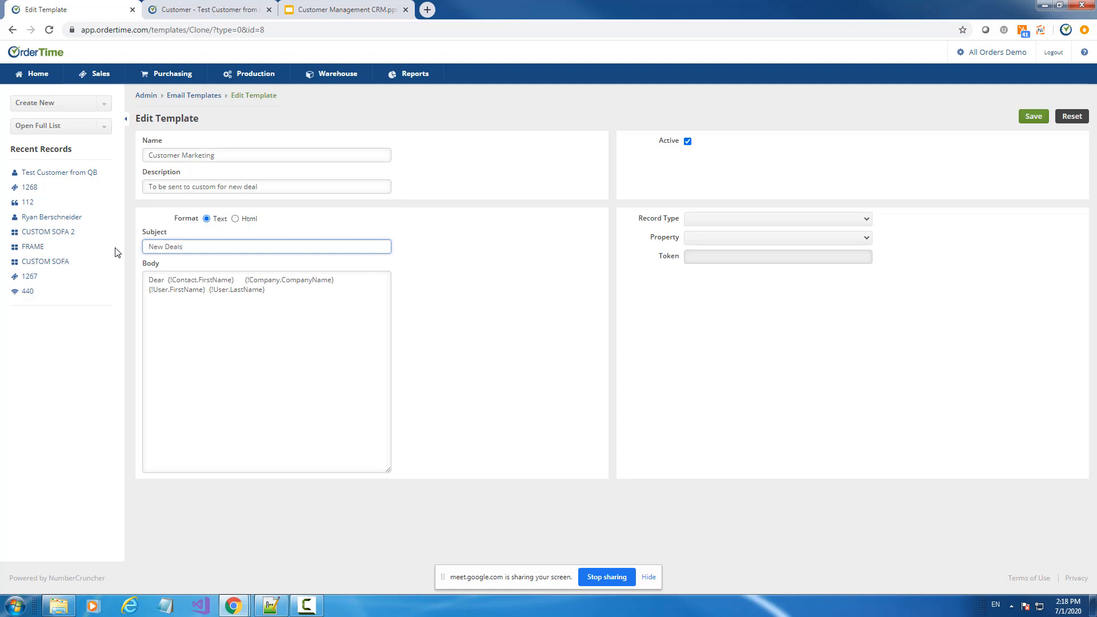
Insert the {!Customer.FullName} merge token right after 'Dear' in the email body
{"action": "left_click", "coordinate": [282, 293]}
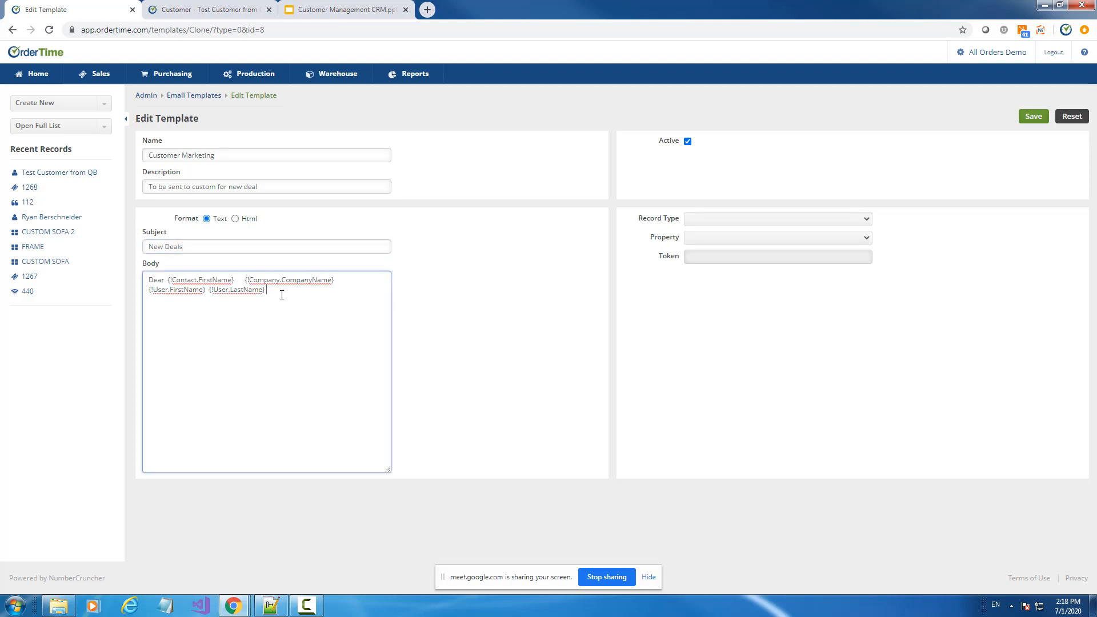
{"action": "left_click", "coordinate": [706, 220]}
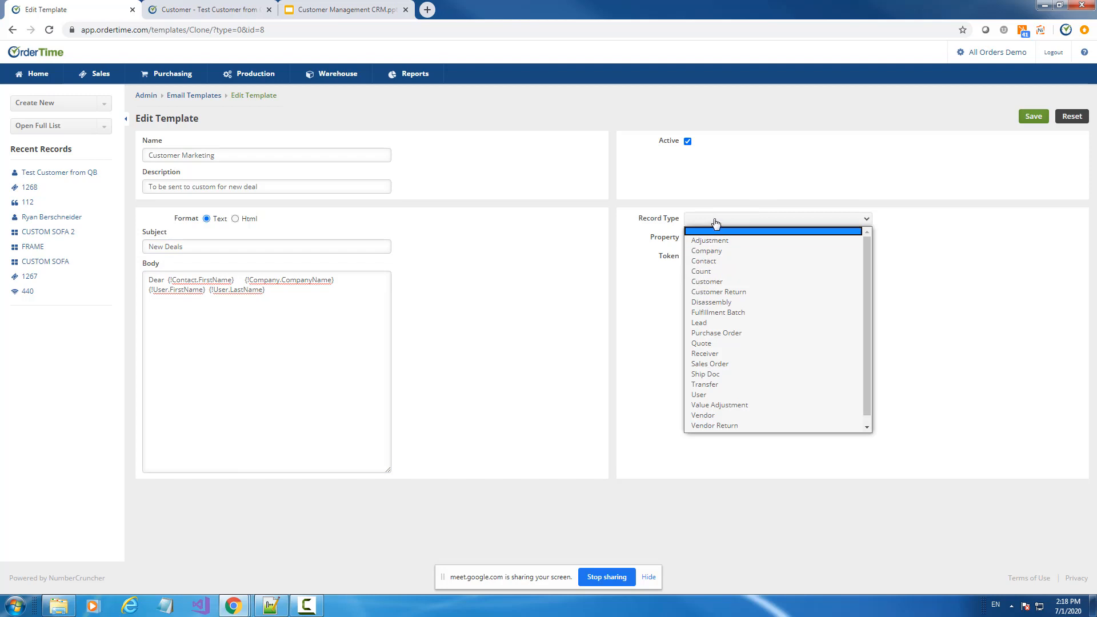
{"action": "left_click", "coordinate": [718, 285]}
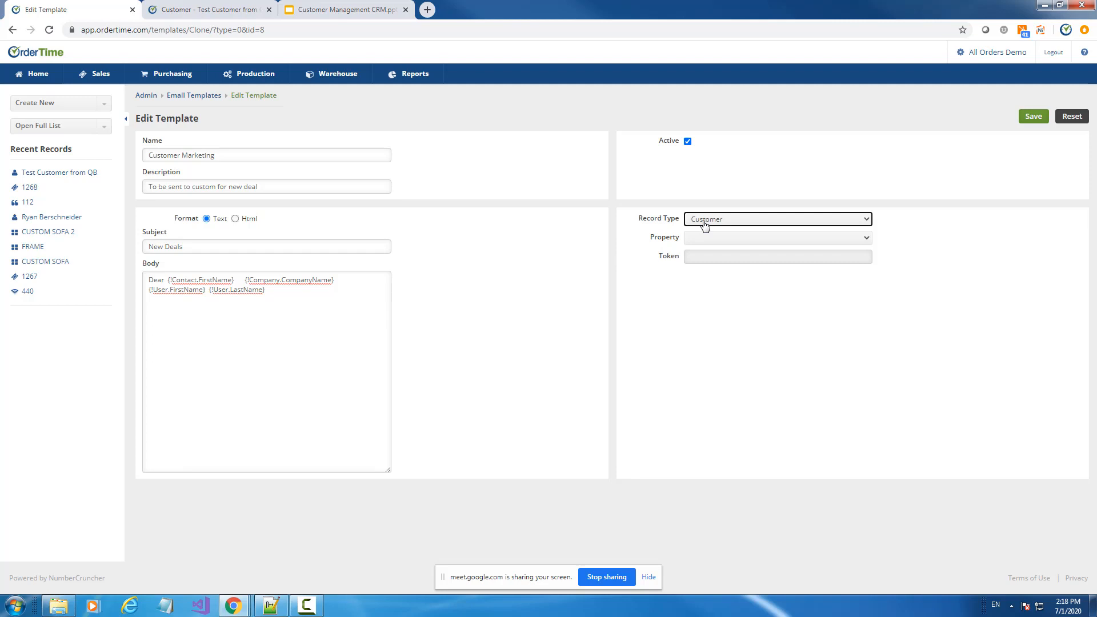
{"action": "left_click", "coordinate": [171, 281]}
{"action": "key", "text": "Return"}
{"action": "key", "text": "Return"}
{"action": "key", "text": "Return"}
{"action": "key", "text": "Return"}
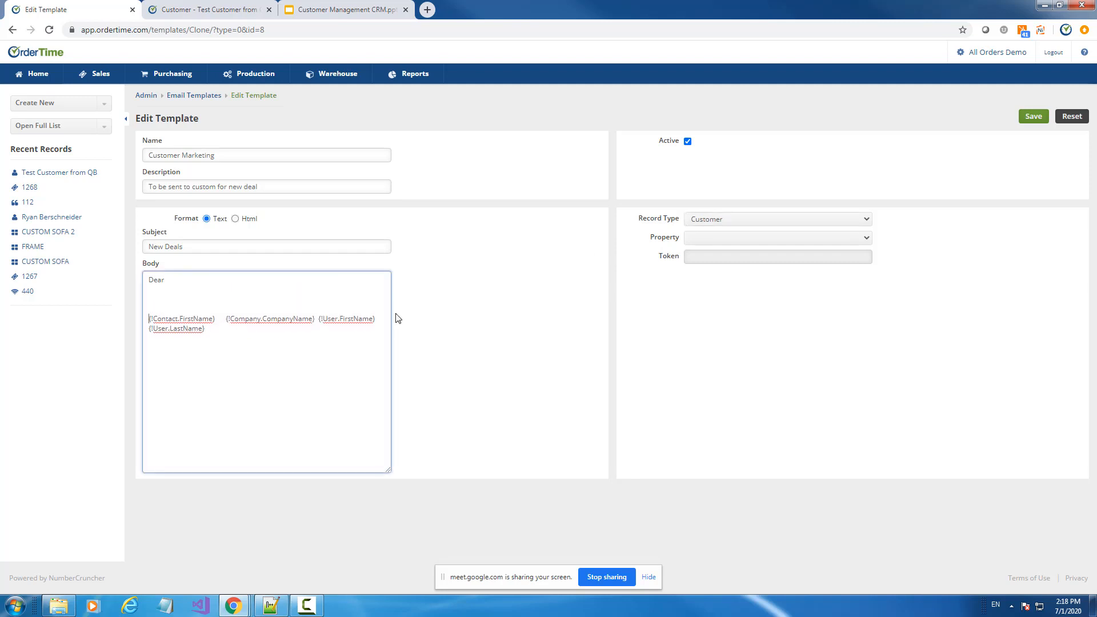
{"action": "left_click", "coordinate": [749, 240]}
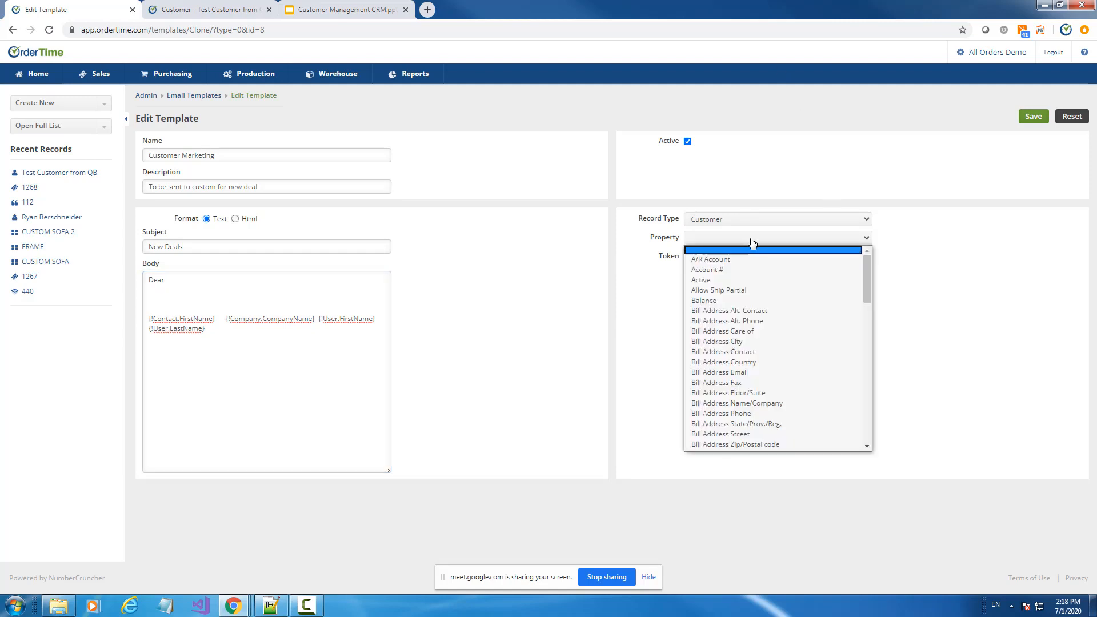
{"action": "scroll", "coordinate": [765, 282], "scroll_direction": "down", "scroll_amount": 3}
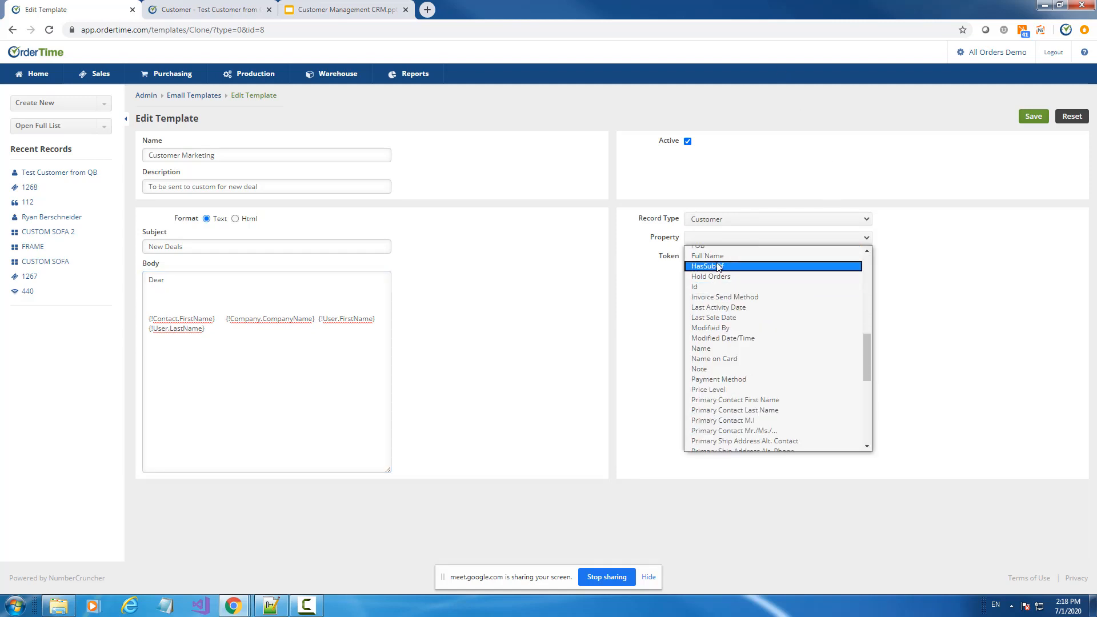
{"action": "left_click", "coordinate": [788, 262]}
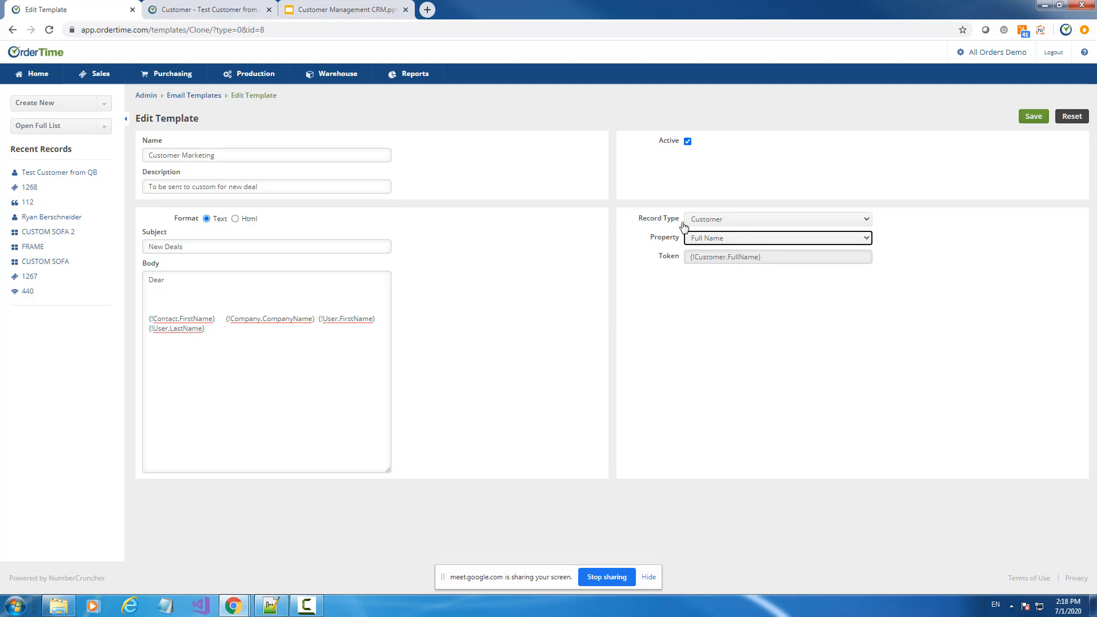
{"action": "left_click", "coordinate": [705, 227]}
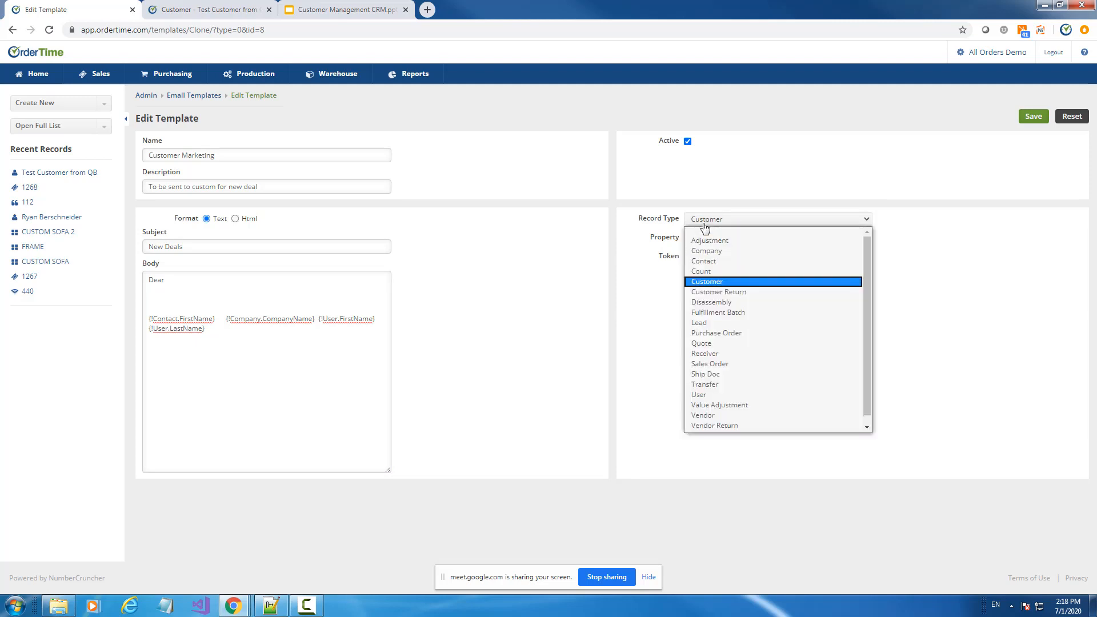
{"action": "left_click", "coordinate": [705, 225]}
{"action": "left_click", "coordinate": [705, 242]}
{"action": "left_click", "coordinate": [705, 242]}
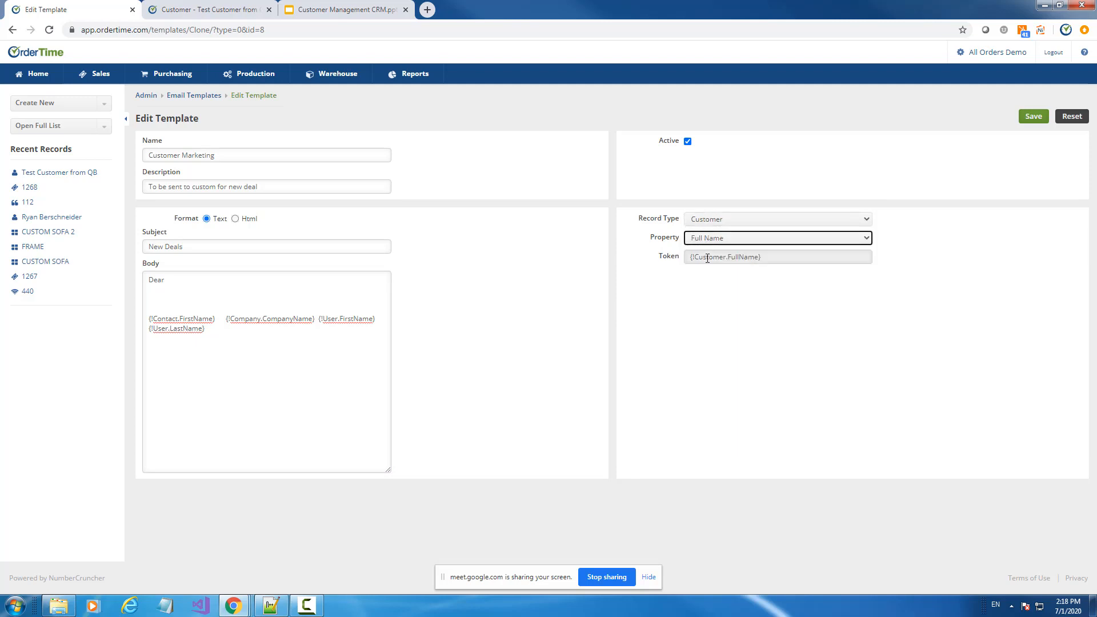
{"action": "left_click_drag", "start_coordinate": [693, 257], "coordinate": [263, 292]}
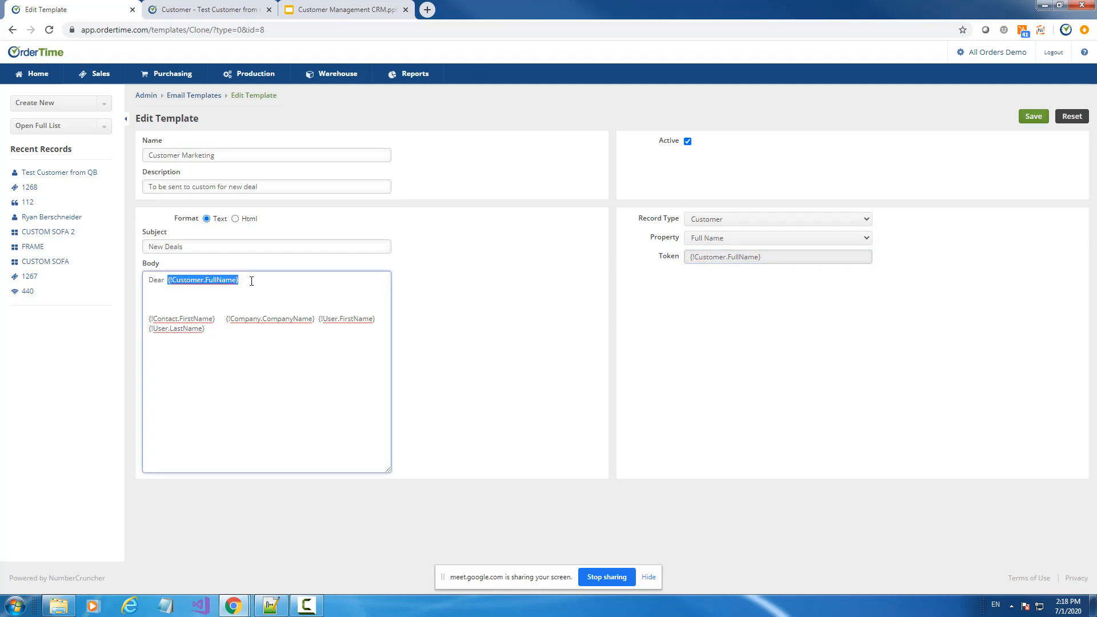
{"action": "left_click", "coordinate": [169, 291]}
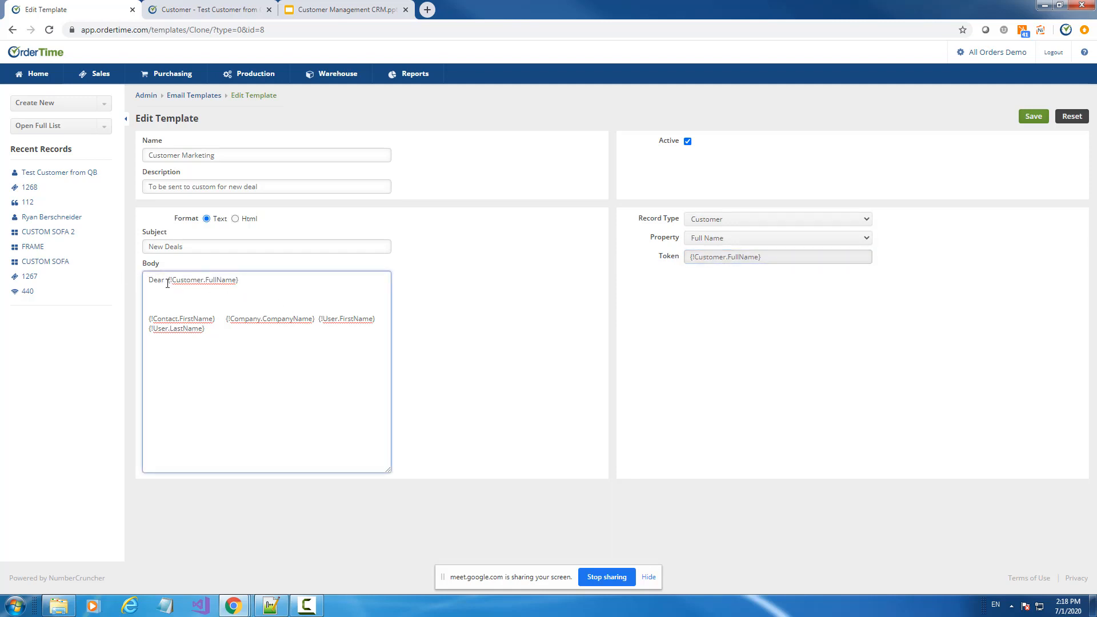
Delete the contact and company name tokens and add a blank line above the user name
{"action": "left_click_drag", "start_coordinate": [167, 284], "coordinate": [239, 280]}
{"action": "left_click", "coordinate": [211, 250]}
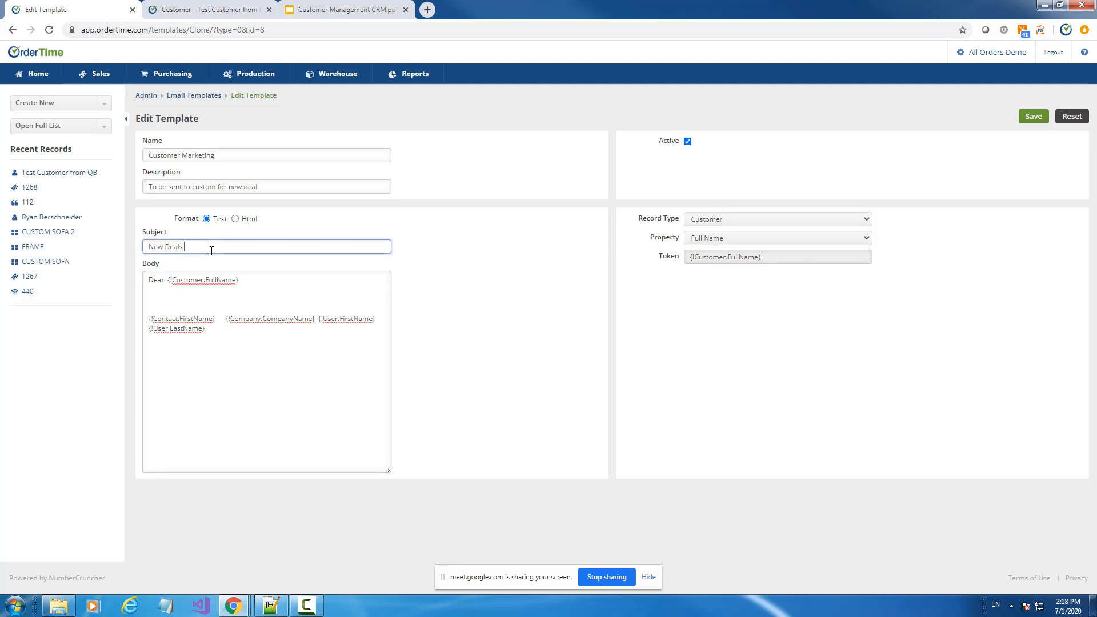
{"action": "left_click", "coordinate": [328, 282]}
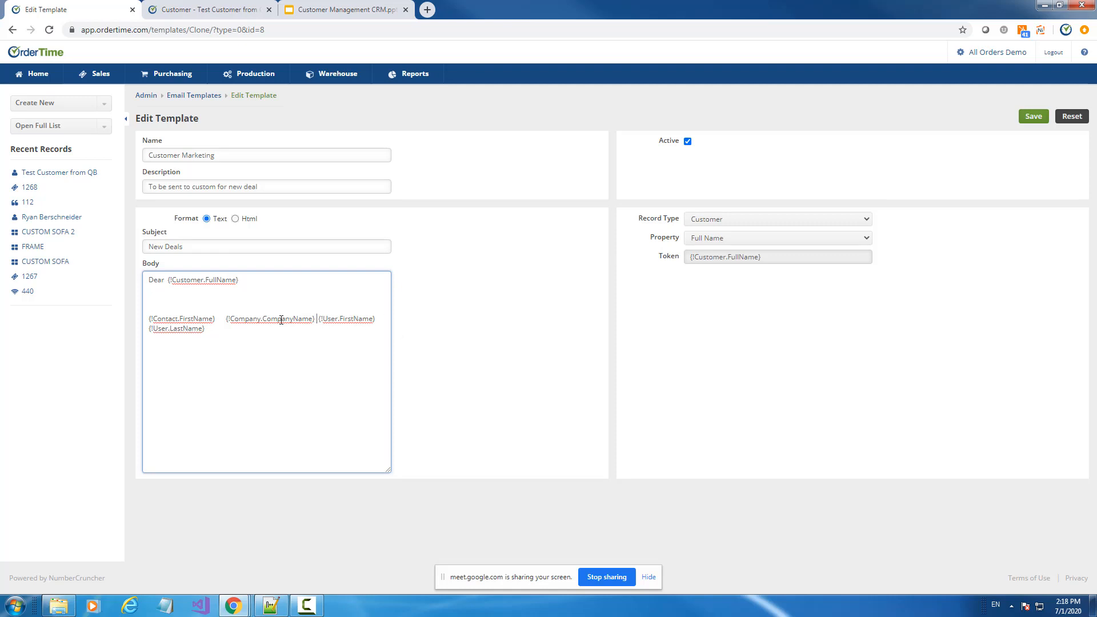
{"action": "left_click_drag", "start_coordinate": [316, 319], "coordinate": [145, 323]}
{"action": "key", "text": "BackSpace"}
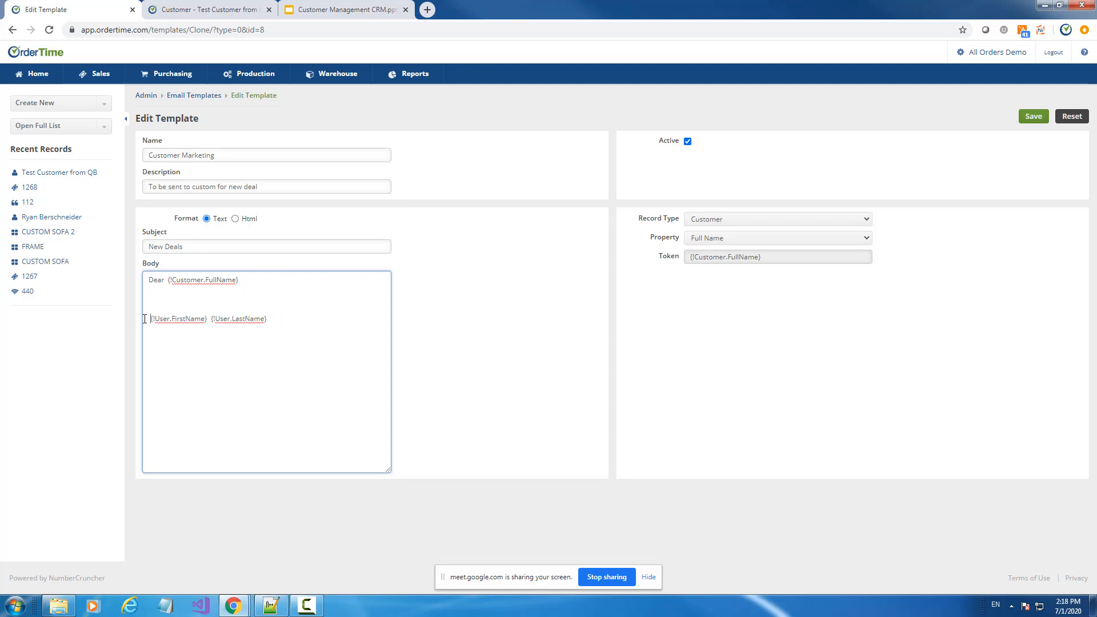
{"action": "key", "text": "Return"}
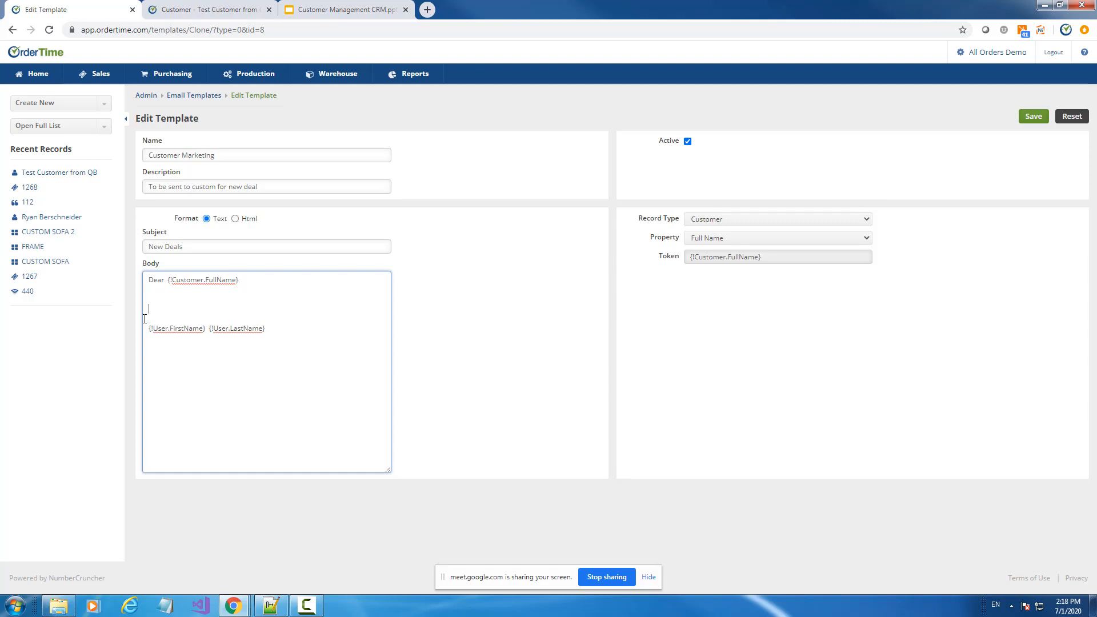
Browse the Contact and User merge fields, then type the 'Yours truly' sign-off above the signature
{"action": "left_click", "coordinate": [720, 220]}
{"action": "left_click", "coordinate": [719, 260]}
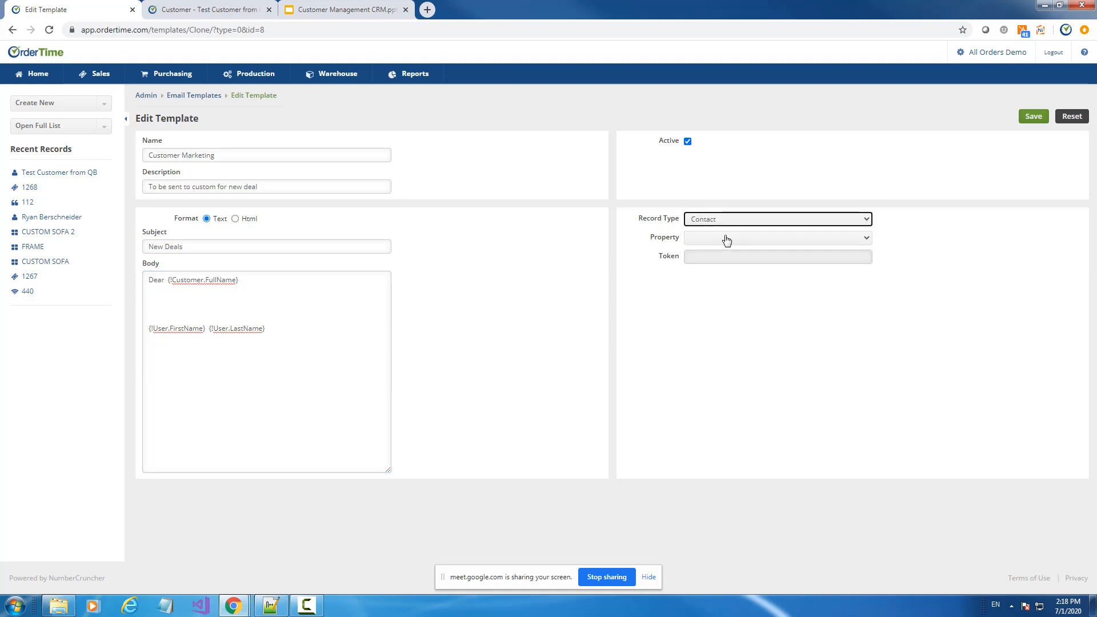
{"action": "left_click", "coordinate": [725, 238]}
{"action": "left_click", "coordinate": [726, 240]}
{"action": "left_click", "coordinate": [718, 219]}
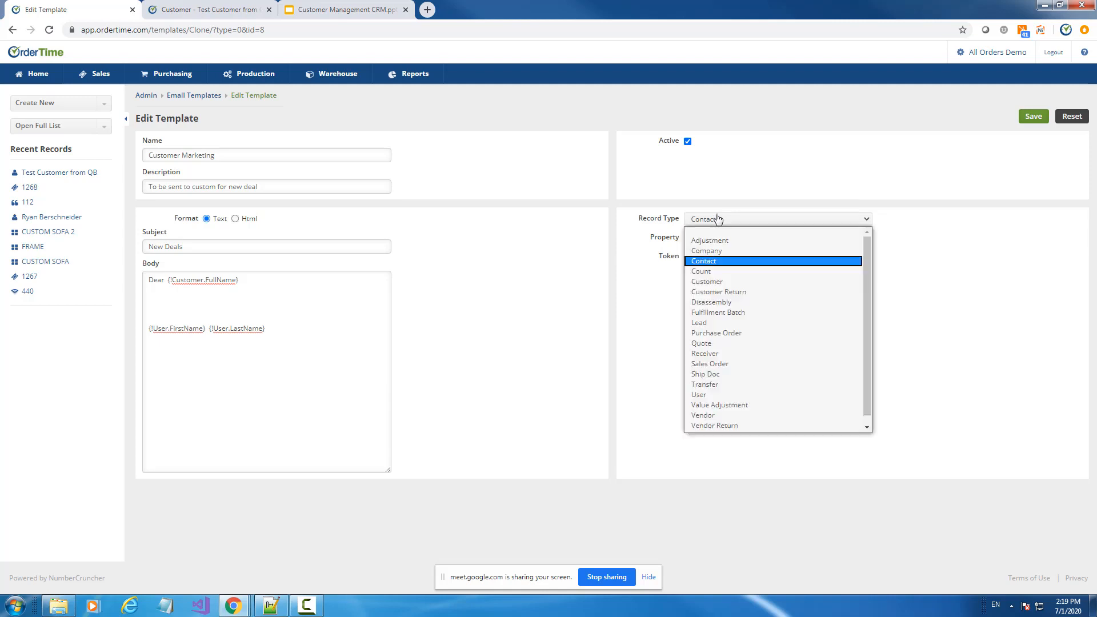
{"action": "left_click", "coordinate": [716, 394]}
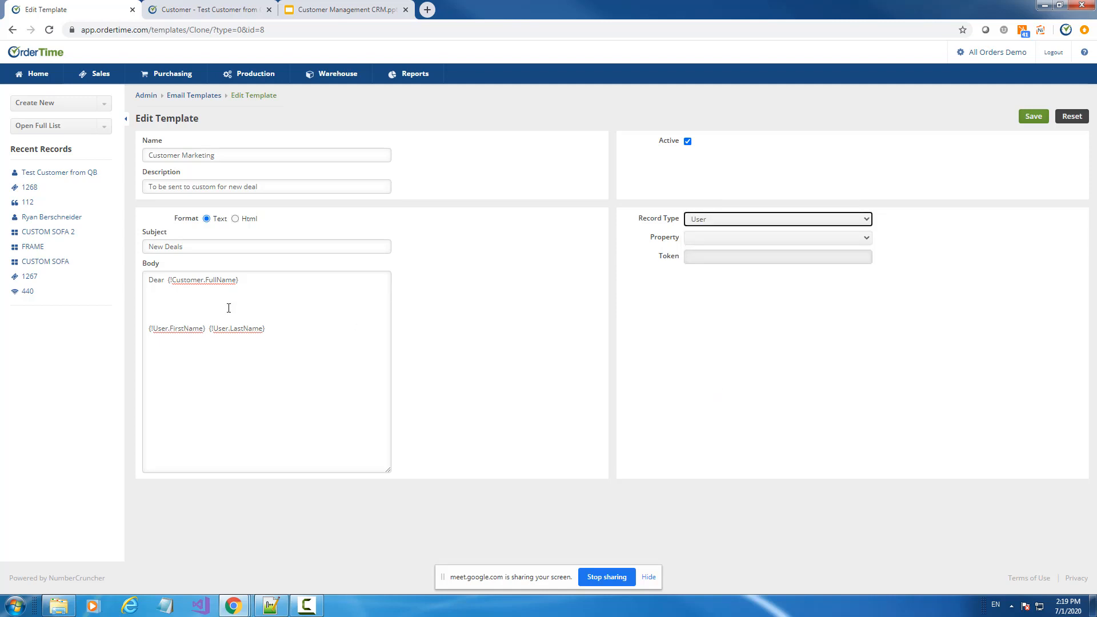
{"action": "left_click", "coordinate": [156, 321]}
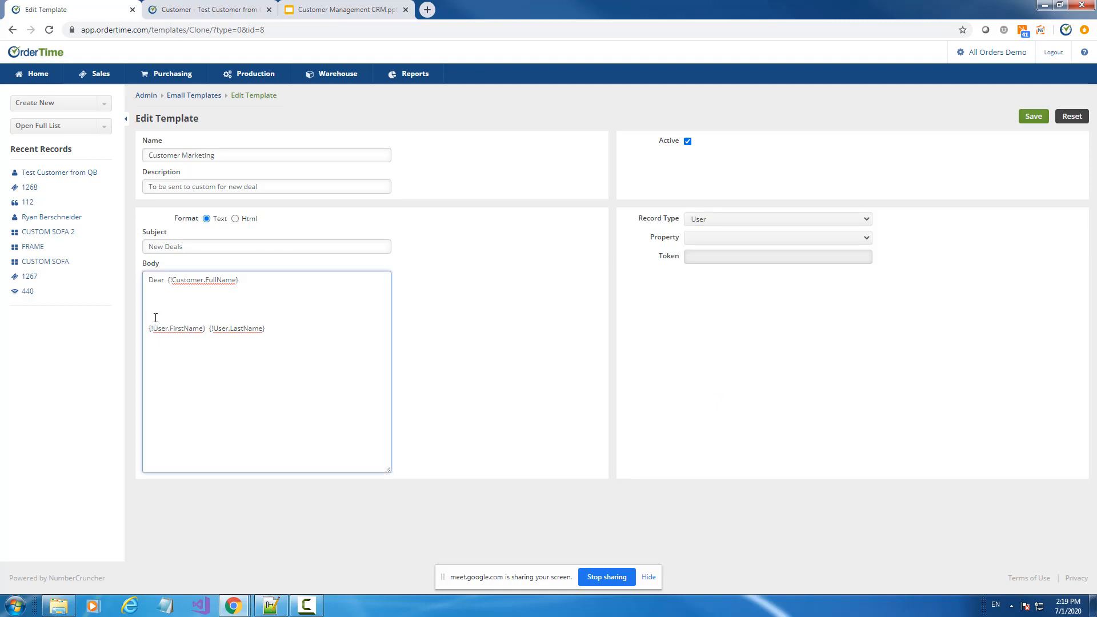
{"action": "type", "text": "Yours trul"}
{"action": "key", "text": "Down"}
Insert a Company name merge token and move it below the signature line
{"action": "left_click", "coordinate": [742, 222]}
{"action": "left_click", "coordinate": [735, 252]}
{"action": "left_click", "coordinate": [715, 238]}
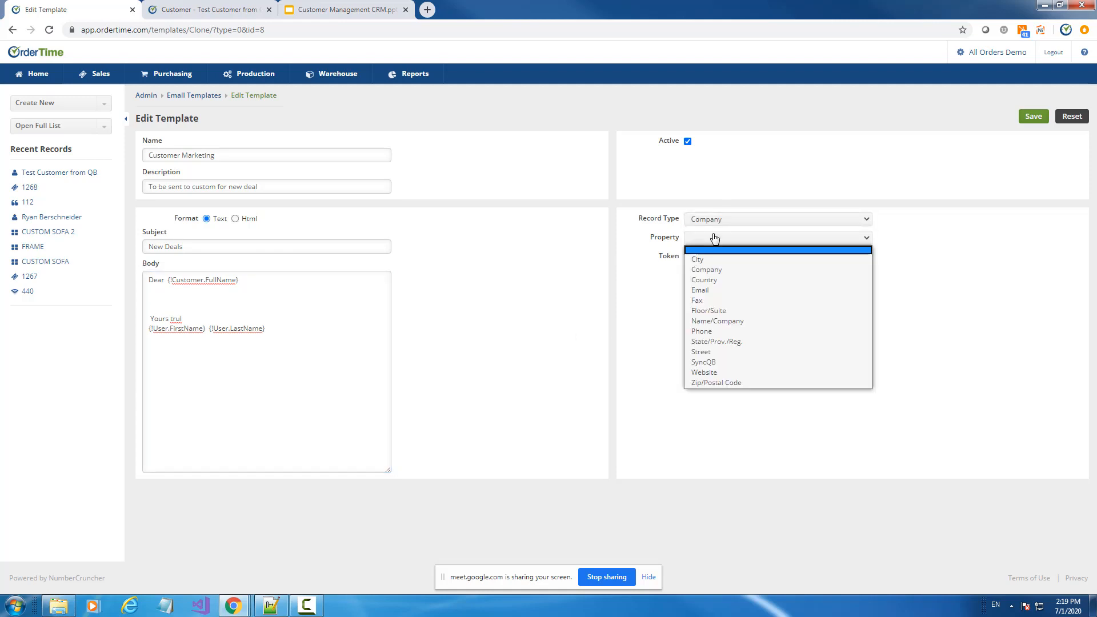
{"action": "left_click", "coordinate": [714, 270]}
{"action": "left_click", "coordinate": [709, 244]}
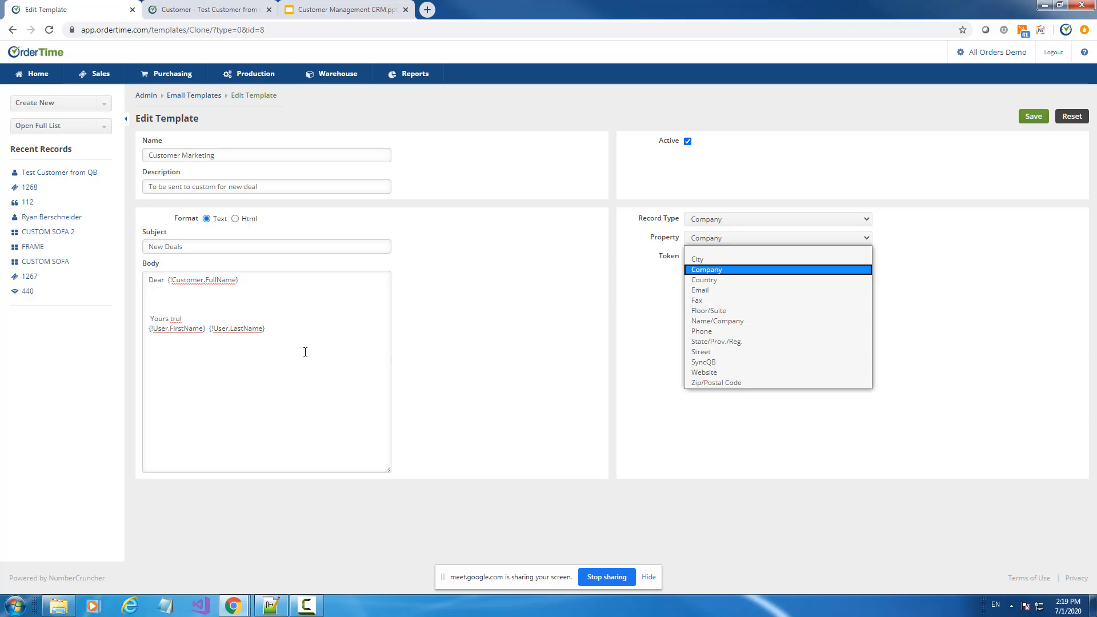
{"action": "left_click", "coordinate": [635, 261]}
{"action": "left_click_drag", "start_coordinate": [737, 256], "coordinate": [195, 352]}
{"action": "key", "text": "ctrl+x"}
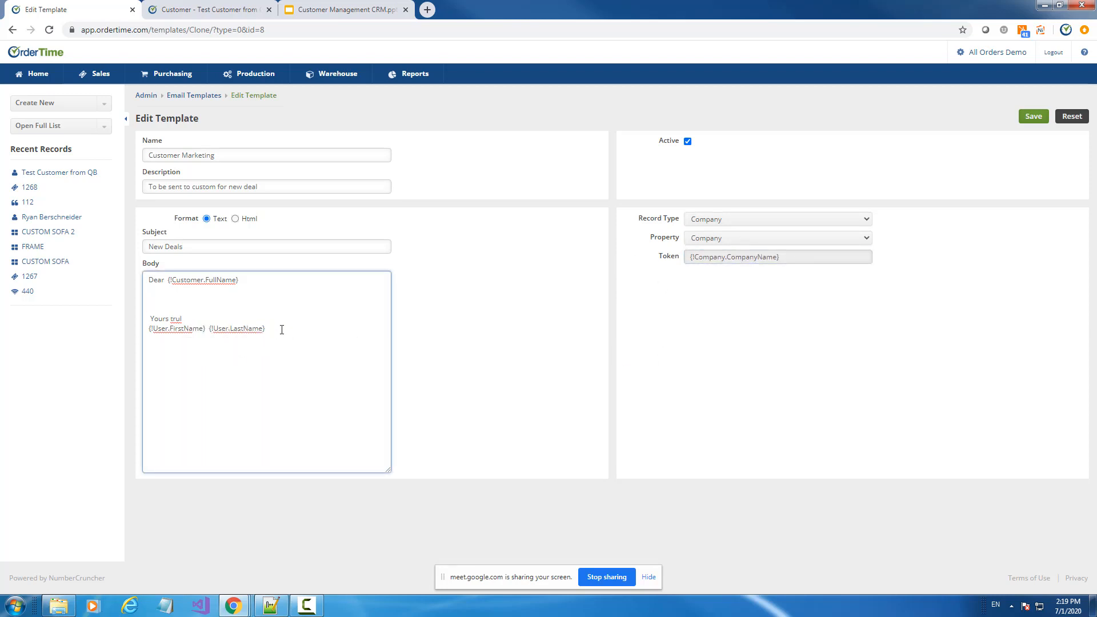
{"action": "left_click", "coordinate": [282, 328]}
{"action": "key", "text": "ctrl+v"}
Finish 'Yours truly' and type 'Check out our new products.' below the greeting
{"action": "left_click", "coordinate": [189, 320]}
{"action": "type", "text": "y"}
{"action": "key", "text": "Up"}
{"action": "key", "text": "Up"}
{"action": "type", "text": "Check out our new"}
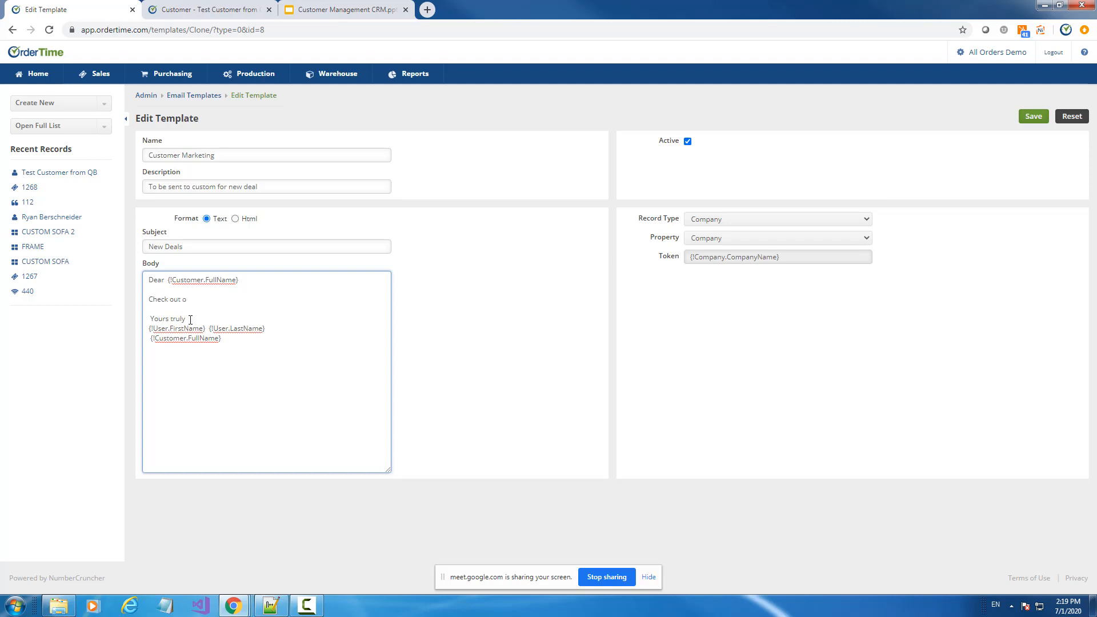
{"action": "type", "text": " products."}
Save the Customer Marketing template, preview it in a new email to Test Customer from QB, then cancel
{"action": "left_click", "coordinate": [1047, 120]}
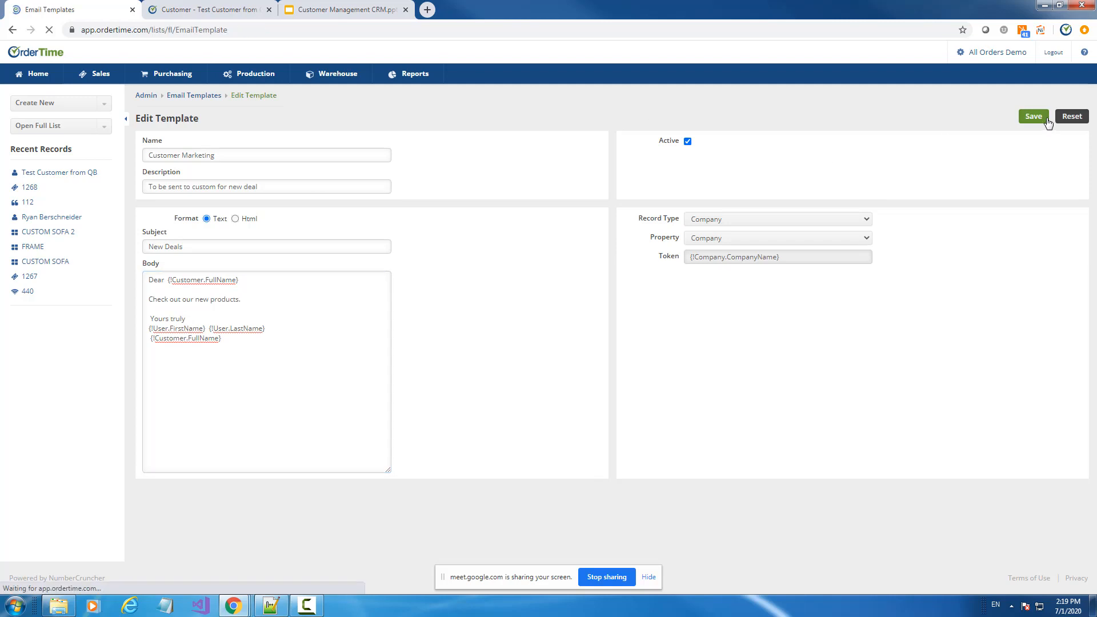
{"action": "left_click", "coordinate": [62, 174]}
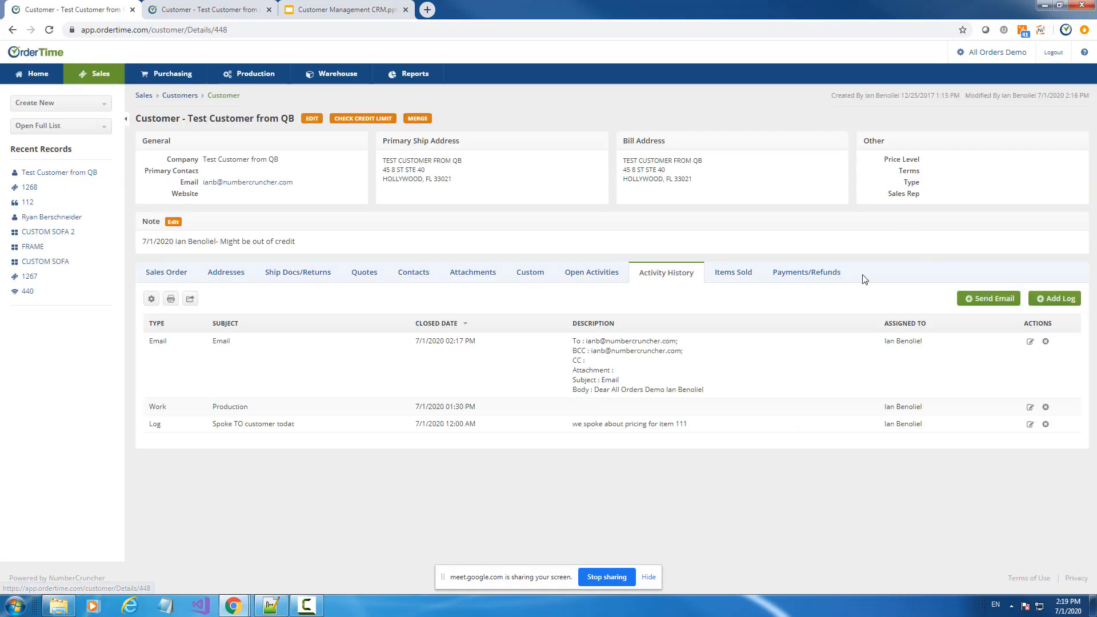
{"action": "left_click", "coordinate": [997, 300]}
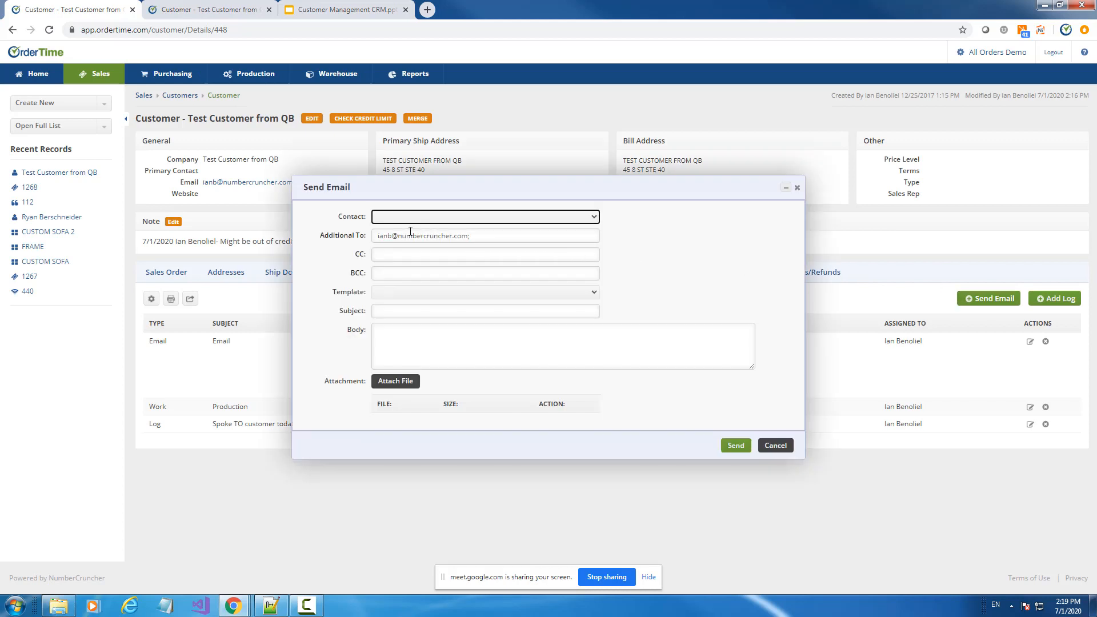
{"action": "left_click", "coordinate": [380, 291]}
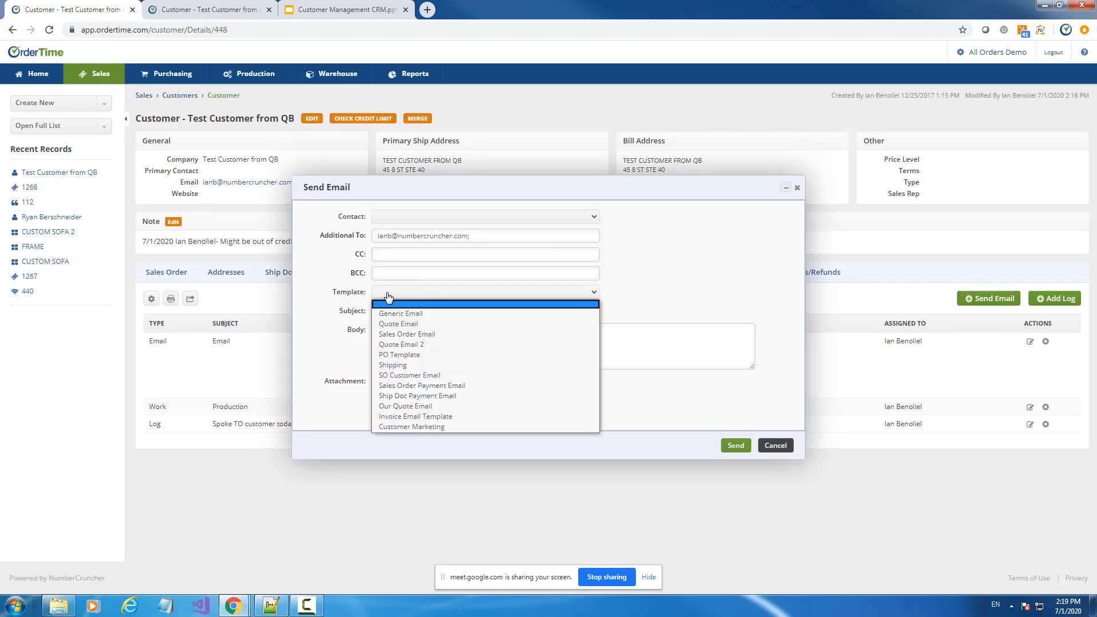
{"action": "left_click", "coordinate": [437, 427]}
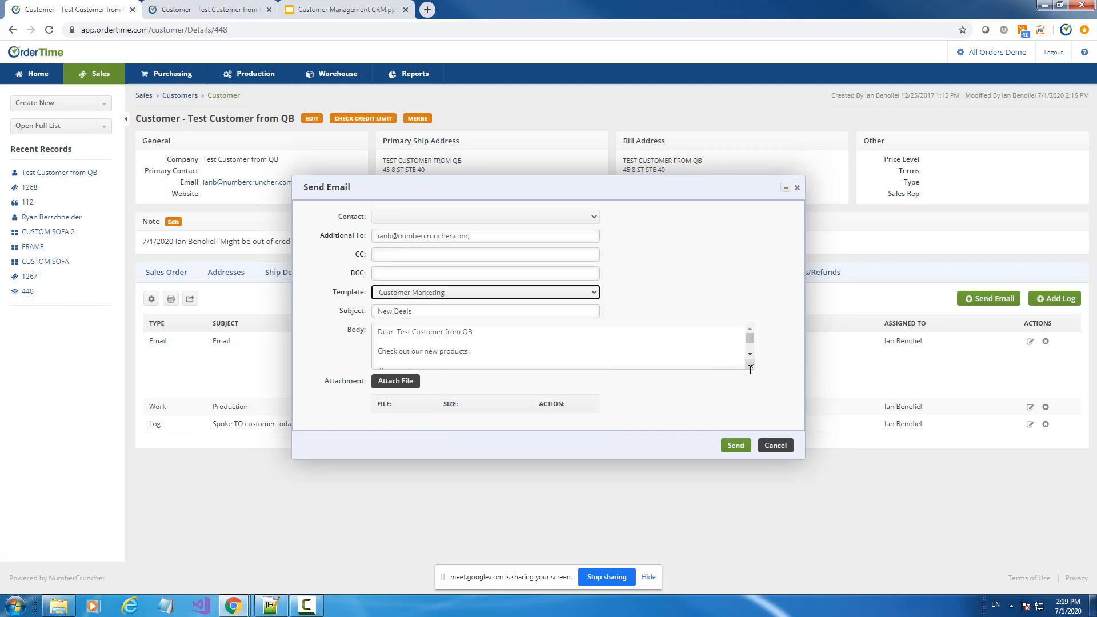
{"action": "left_click_drag", "start_coordinate": [751, 367], "coordinate": [751, 457]}
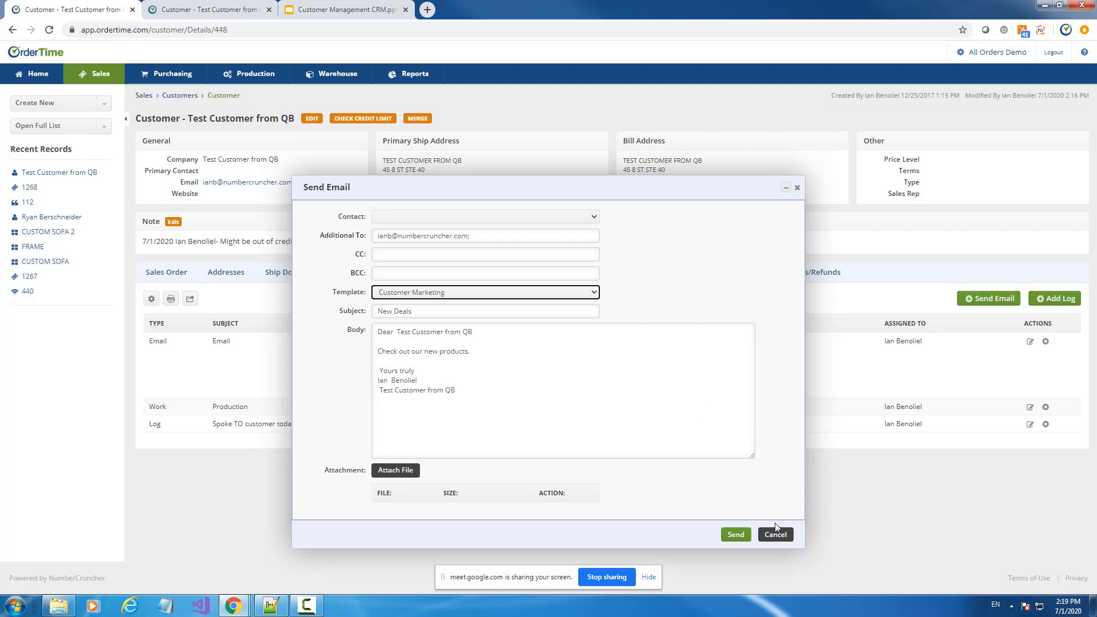
{"action": "left_click", "coordinate": [783, 538]}
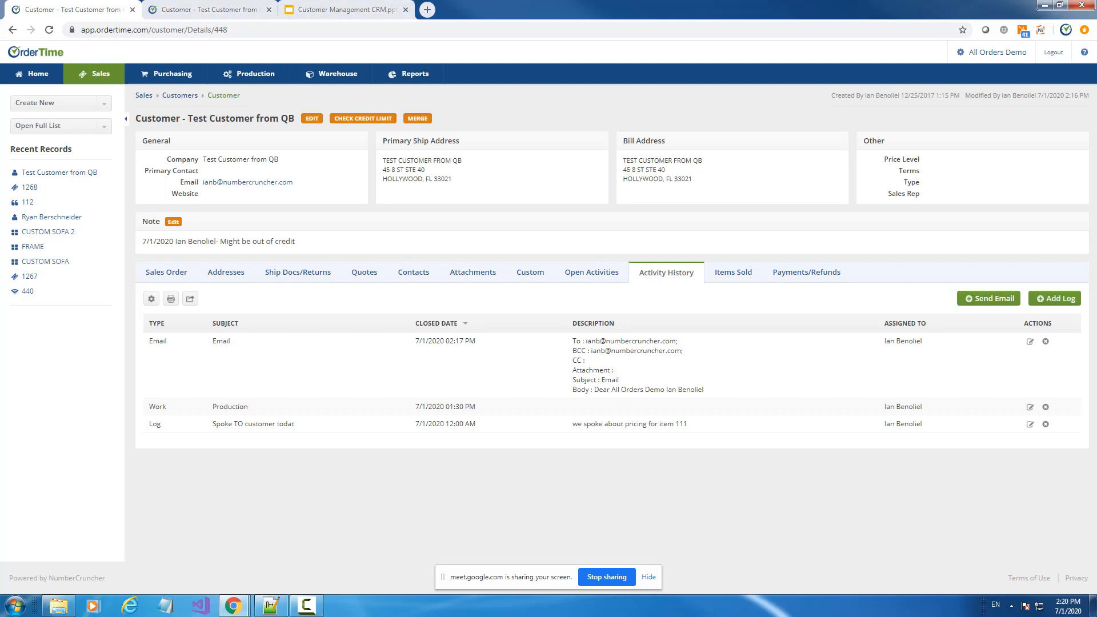
Switch to the CRM presentation and page through to the Leads slide
{"action": "left_click", "coordinate": [353, 8]}
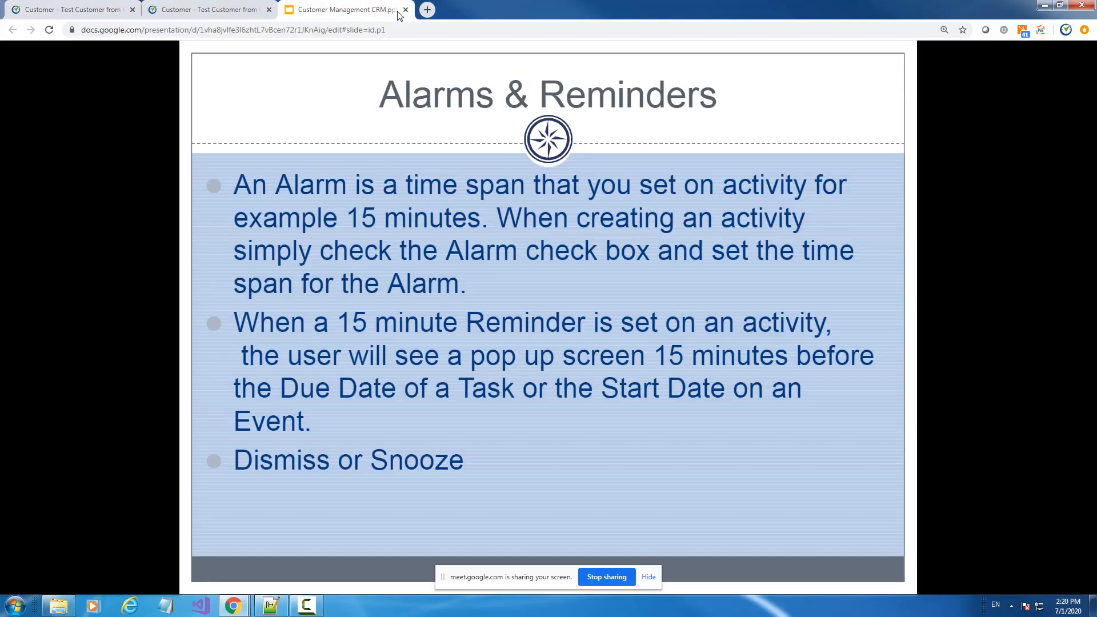
{"action": "key", "text": "Right"}
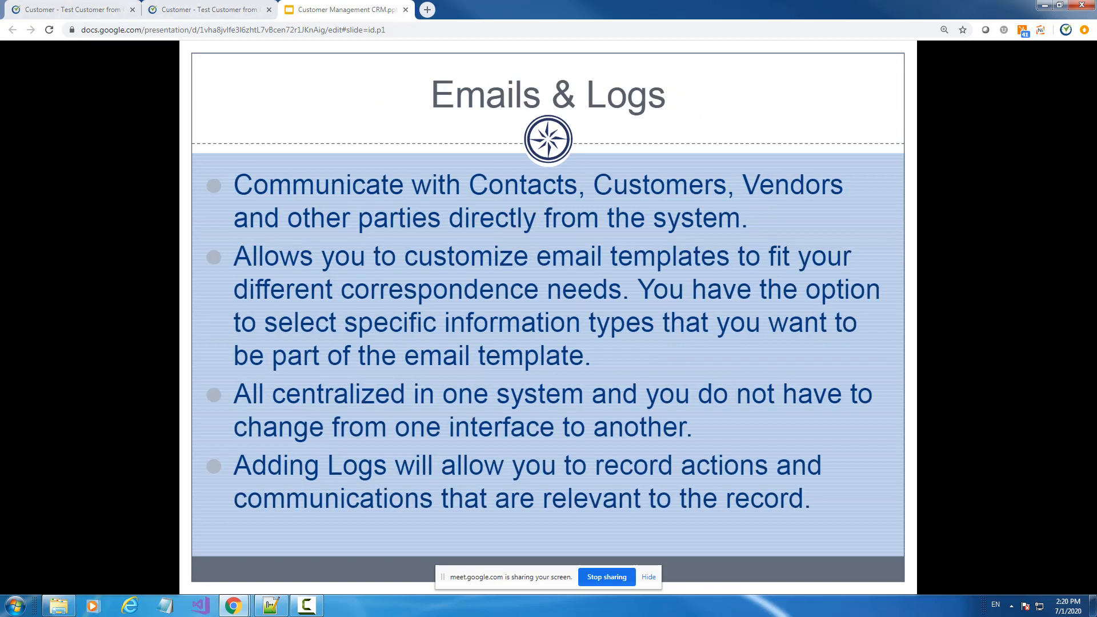
{"action": "key", "text": "Left"}
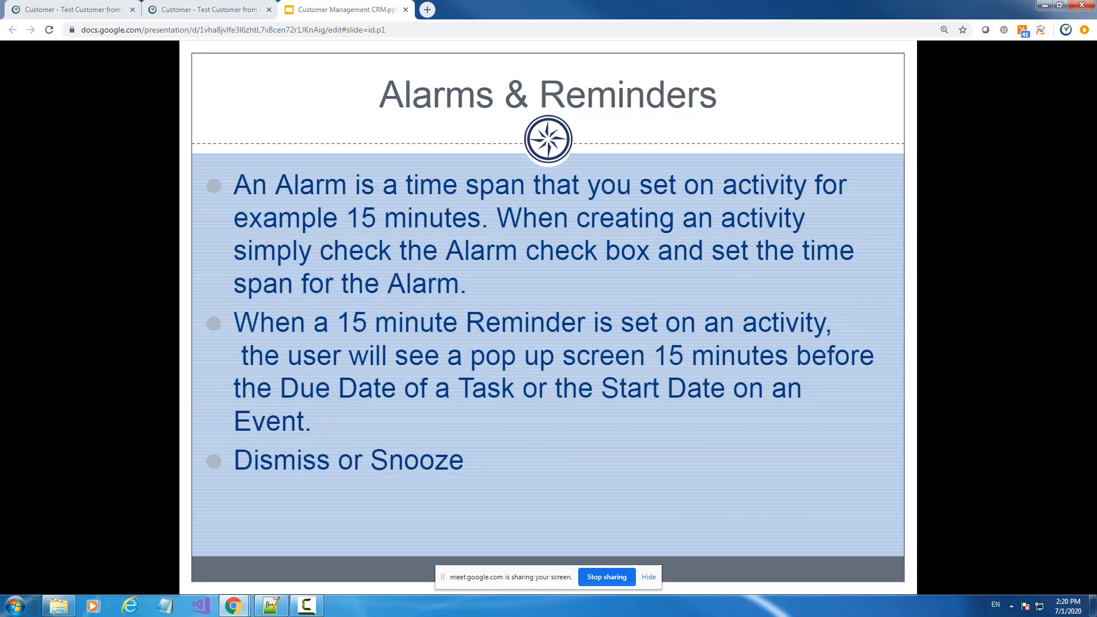
{"action": "key", "text": "Left"}
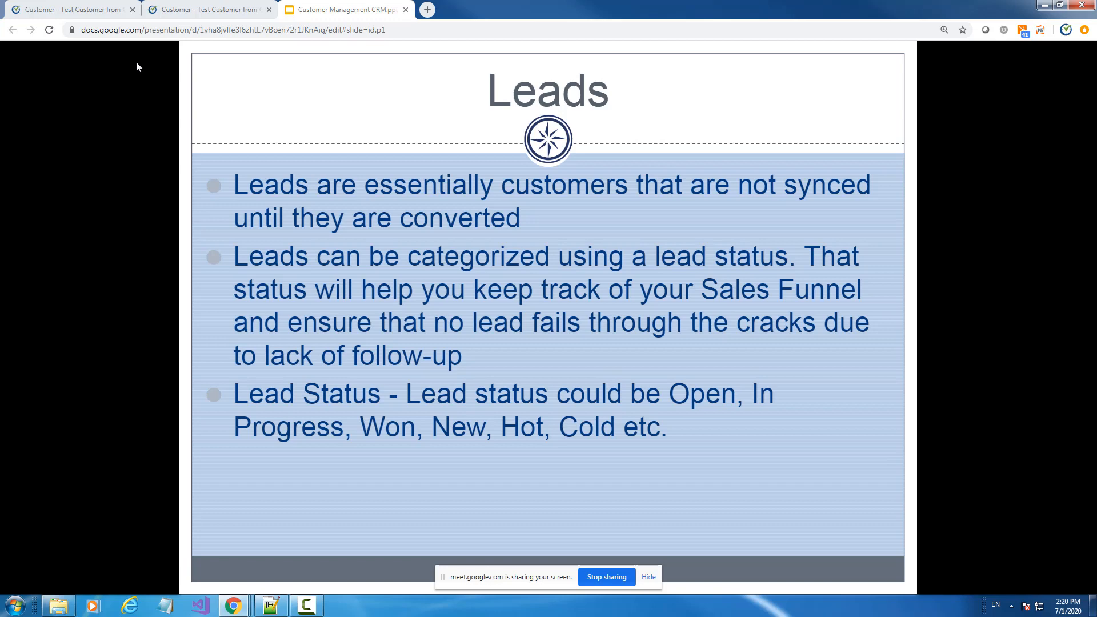
Load the full Leads list in OrderTime, then return to the CRM presentation
{"action": "left_click", "coordinate": [72, 10]}
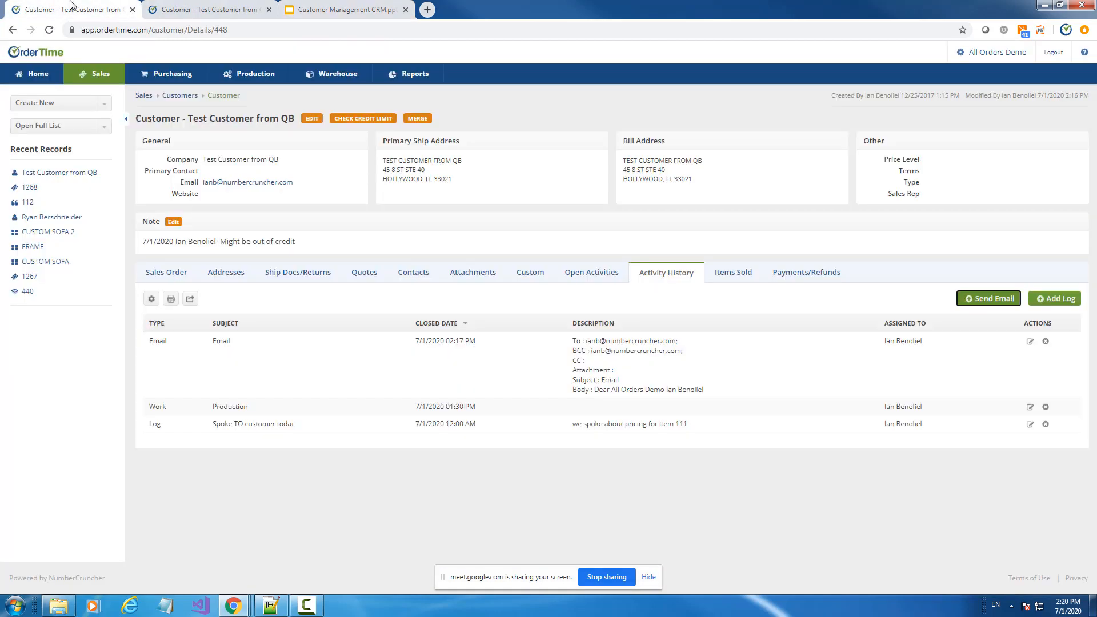
{"action": "left_click", "coordinate": [49, 126]}
{"action": "scroll", "coordinate": [62, 191], "scroll_direction": "down", "scroll_amount": 2}
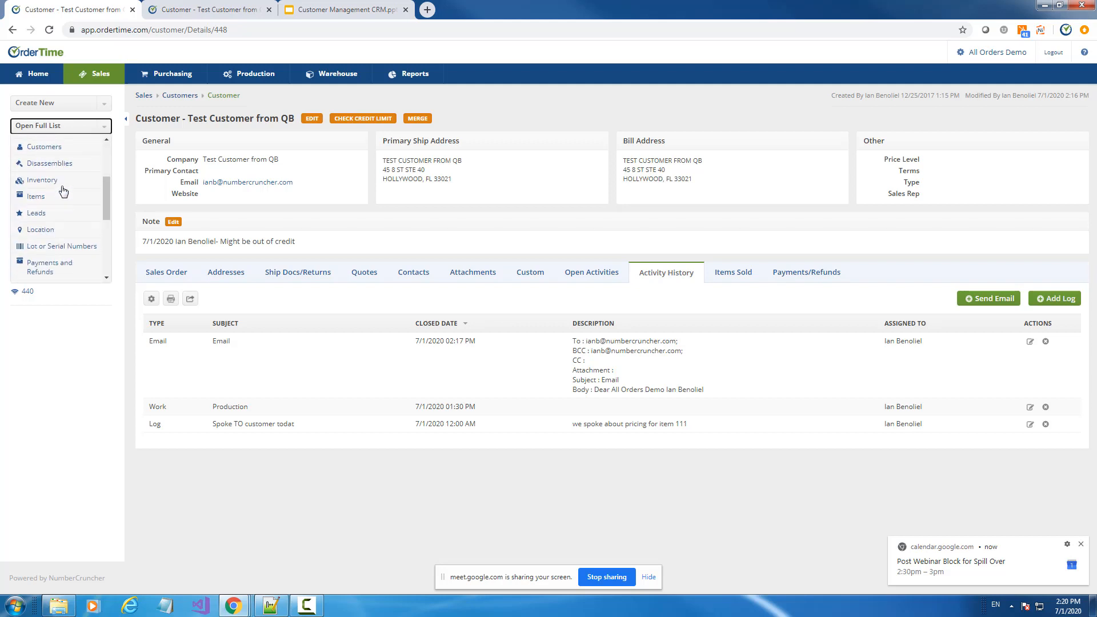
{"action": "left_click", "coordinate": [48, 212]}
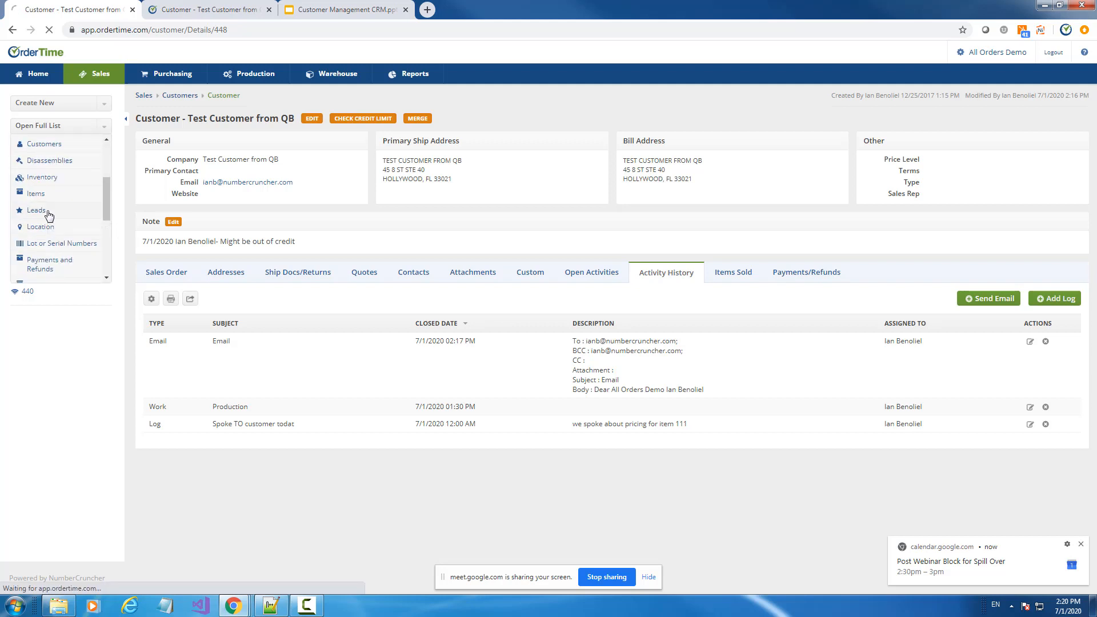
{"action": "left_click", "coordinate": [355, 7]}
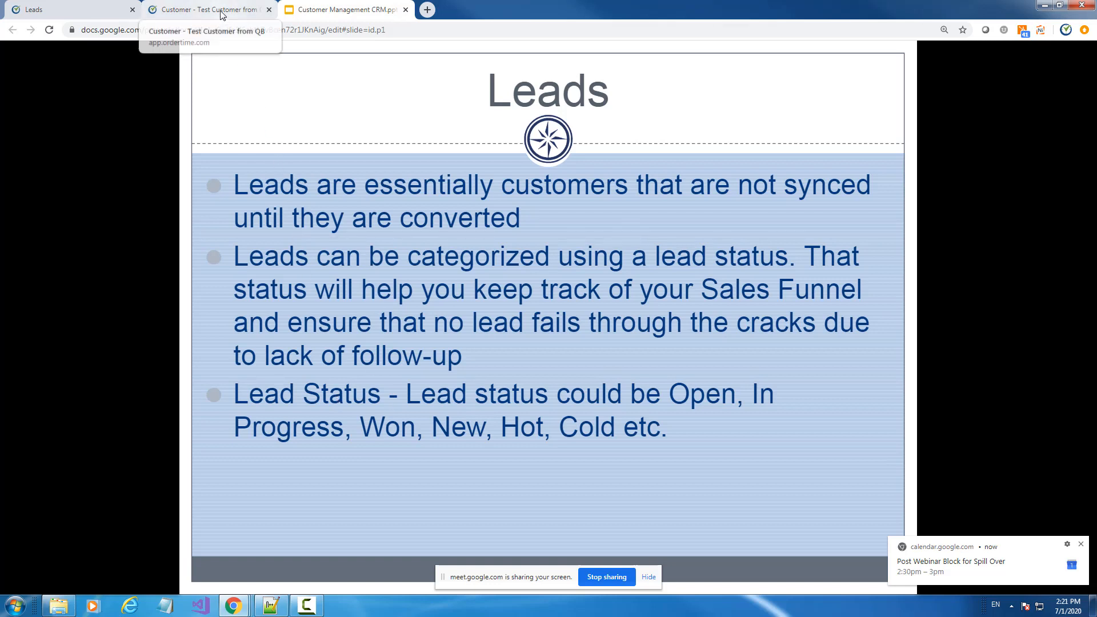
Review the New and Pending lead statuses under Profile Lists, then glance at the Leads list and slides
{"action": "left_click", "coordinate": [195, 10]}
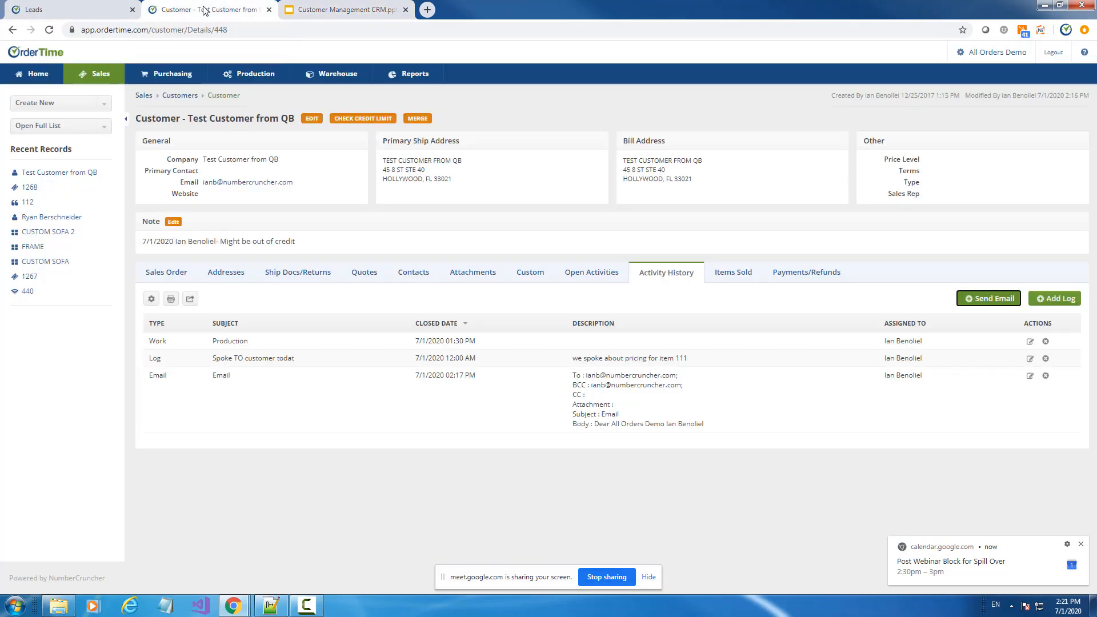
{"action": "left_click", "coordinate": [987, 53]}
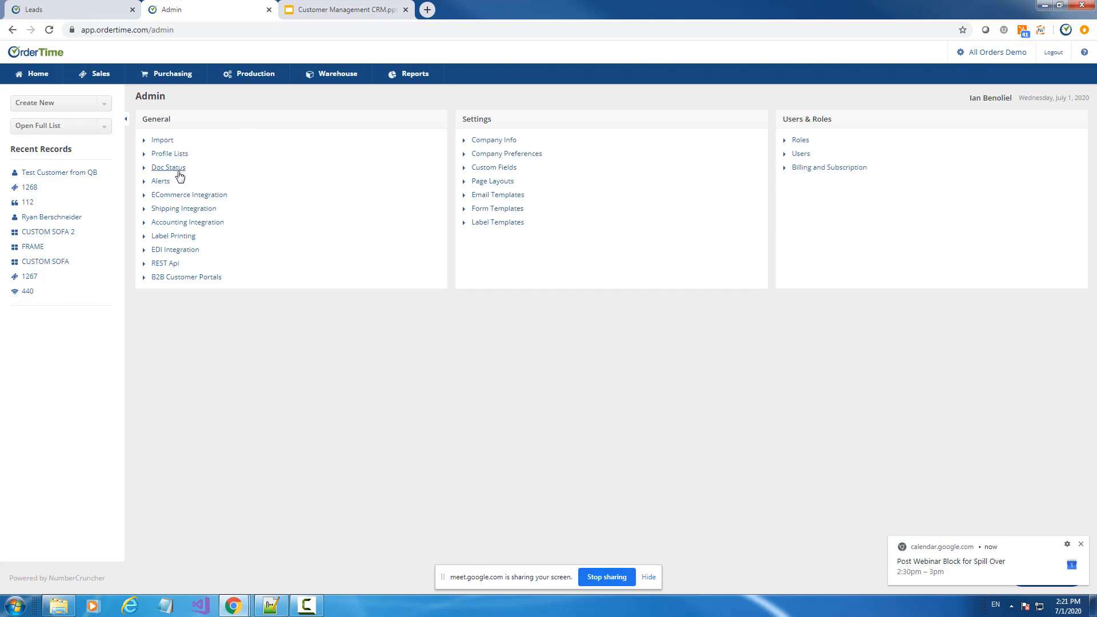
{"action": "left_click", "coordinate": [170, 154]}
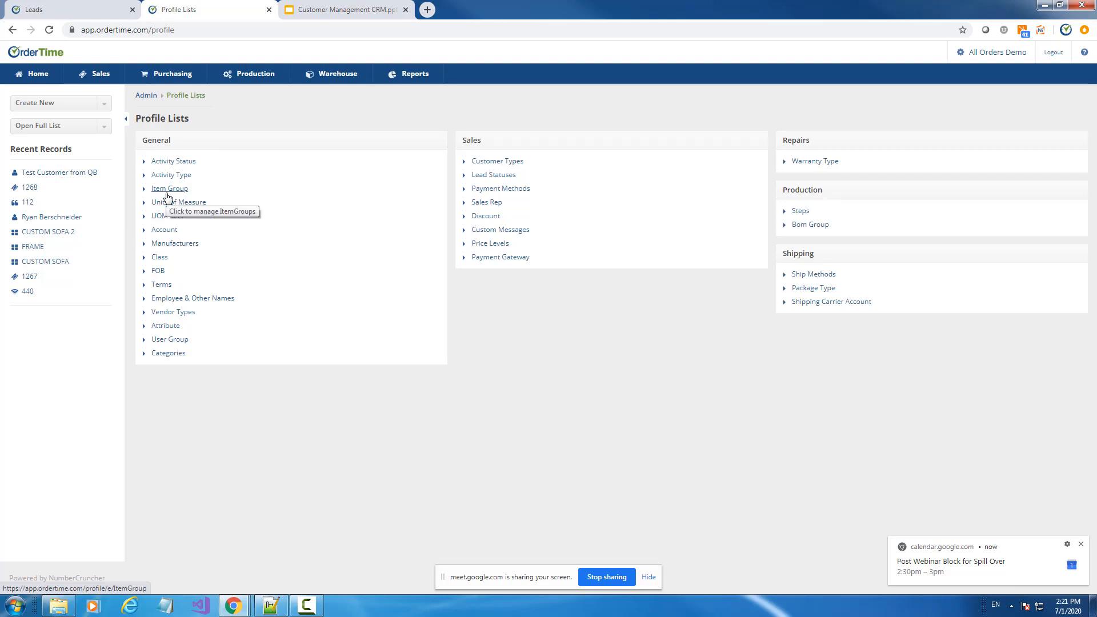
{"action": "left_click", "coordinate": [501, 174]}
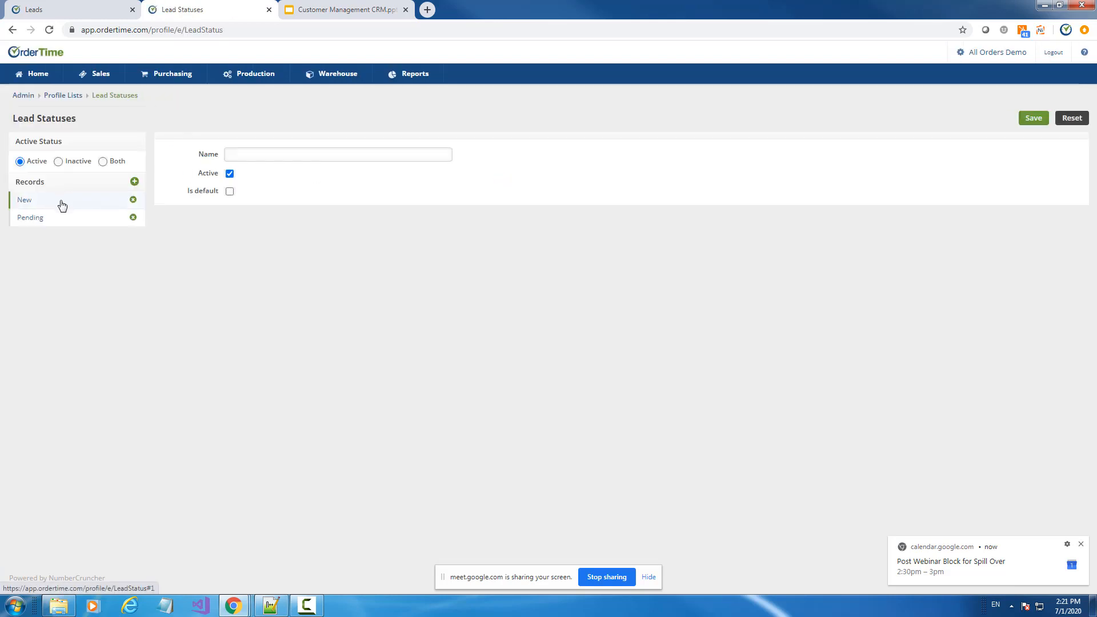
{"action": "left_click", "coordinate": [59, 202]}
{"action": "left_click", "coordinate": [57, 223]}
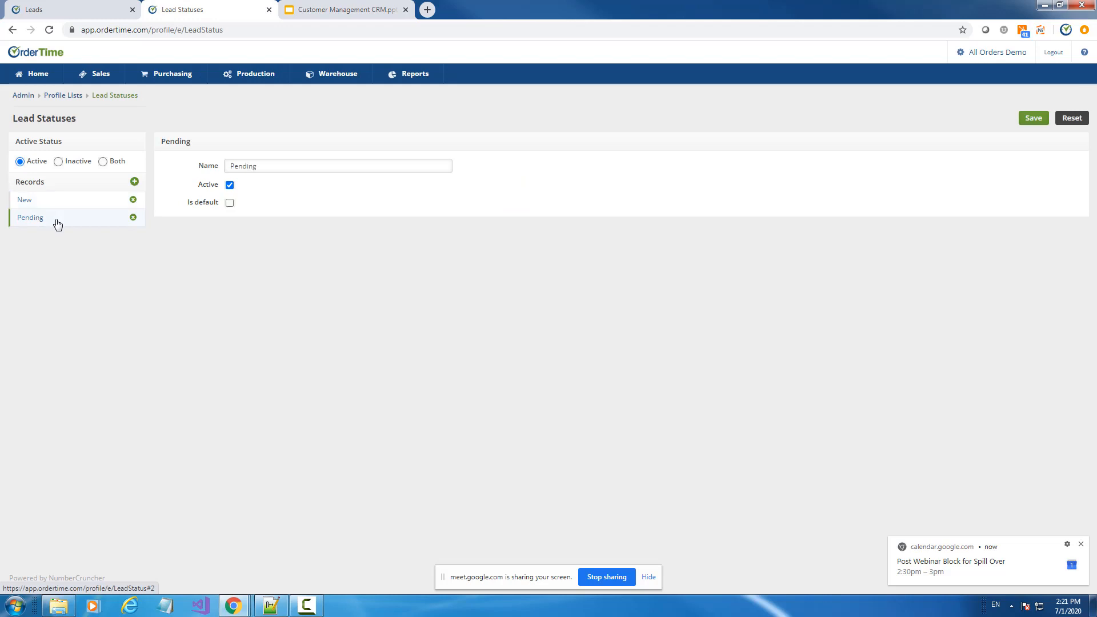
{"action": "left_click", "coordinate": [73, 9]}
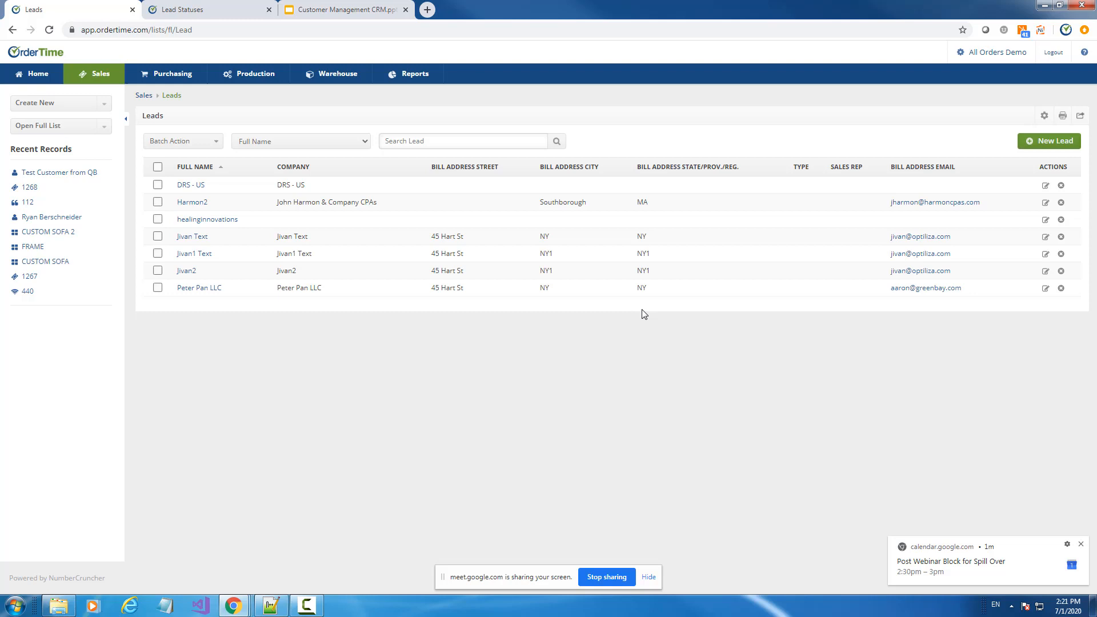
{"action": "left_click", "coordinate": [365, 8]}
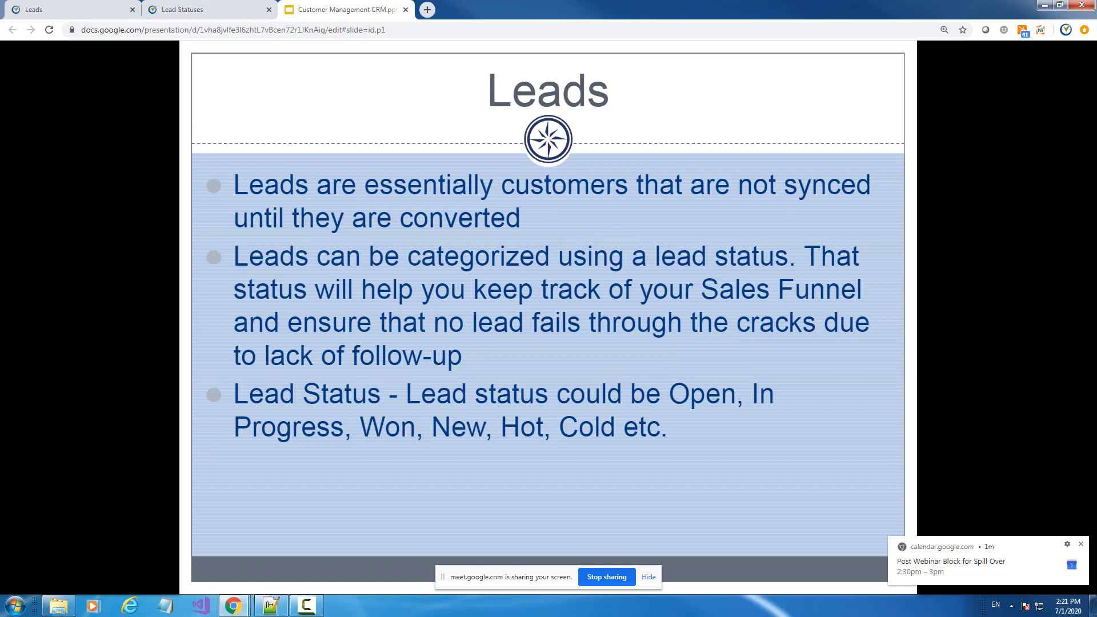
Advance the slides to Customer Types, then return to OrderTime's Profile Lists overview
{"action": "key", "text": "Right"}
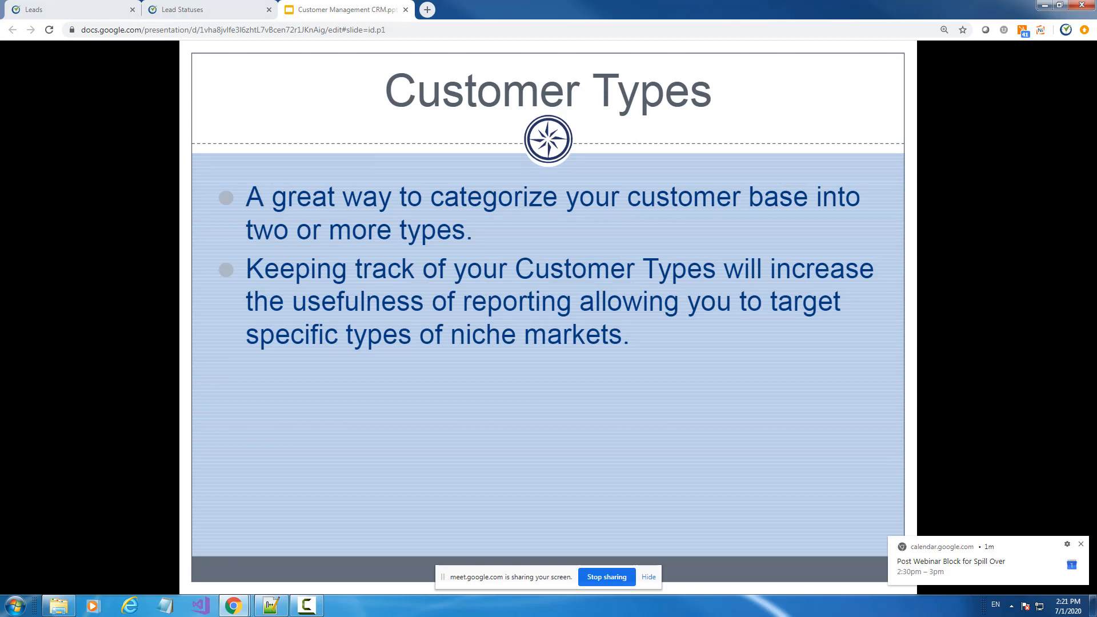
{"action": "left_click", "coordinate": [179, 10]}
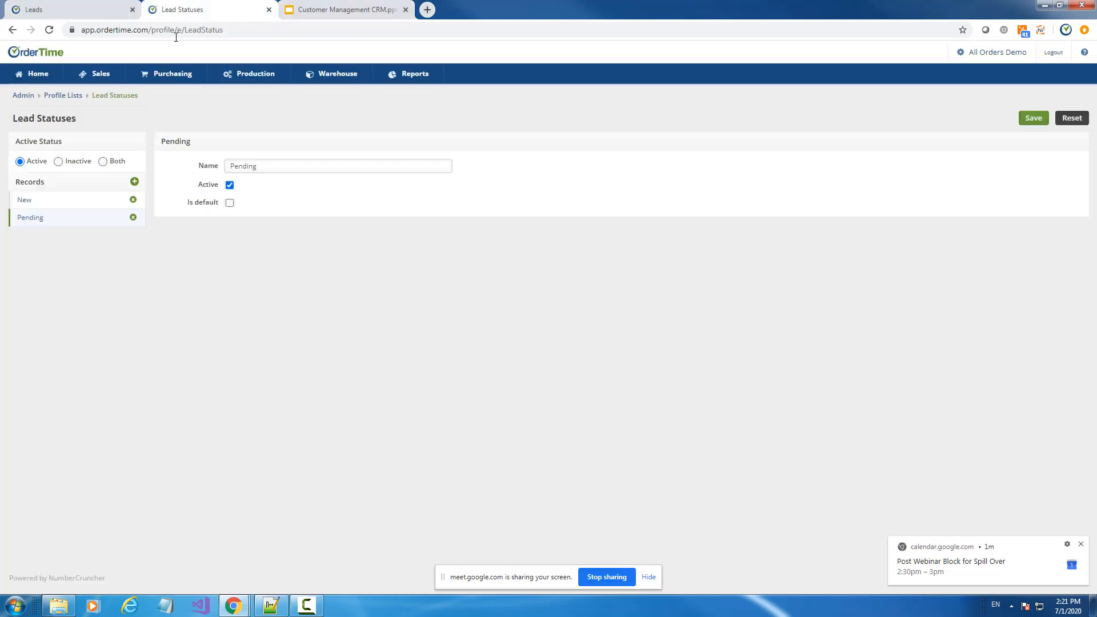
{"action": "left_click", "coordinate": [55, 99]}
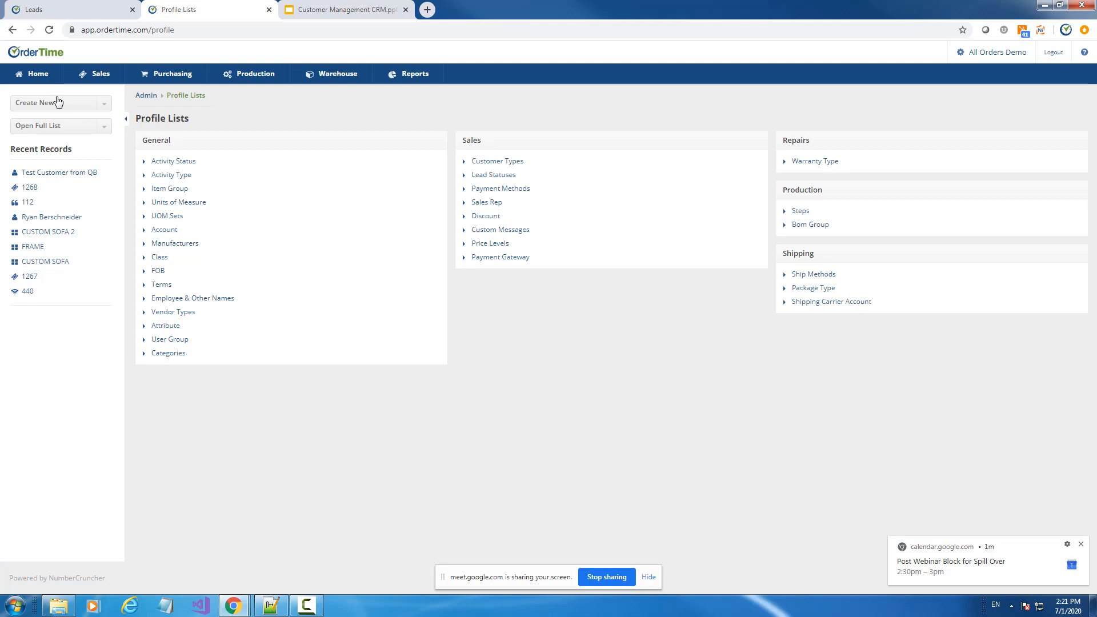
Open the Customer Types list and look through the Retail, Wholesale and OEM types
{"action": "left_click", "coordinate": [518, 162]}
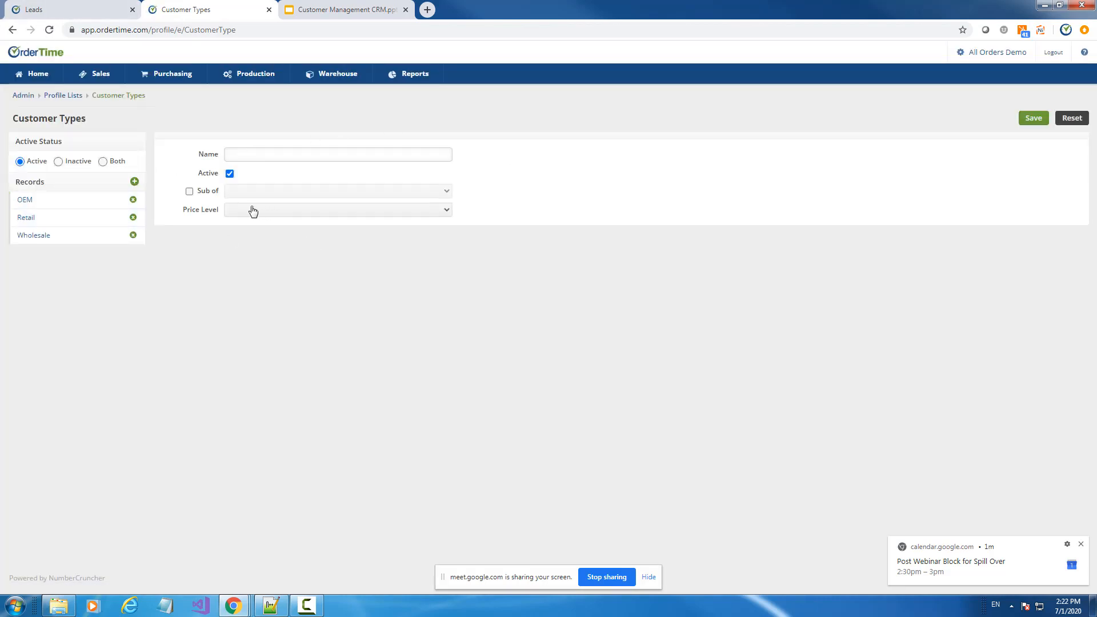
{"action": "left_click", "coordinate": [61, 223]}
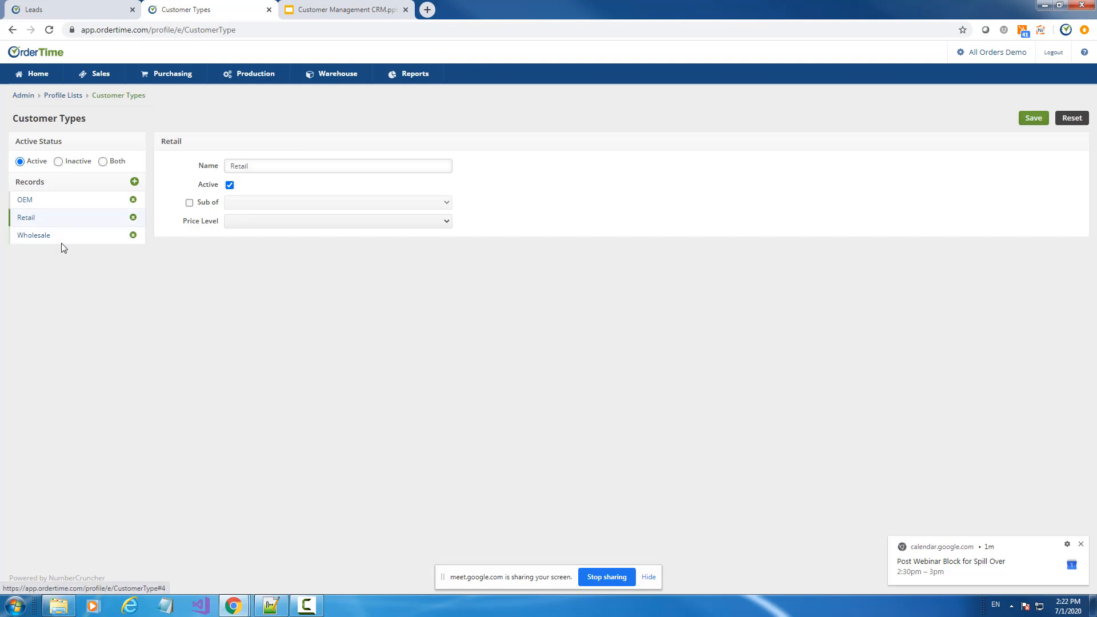
{"action": "left_click", "coordinate": [61, 239]}
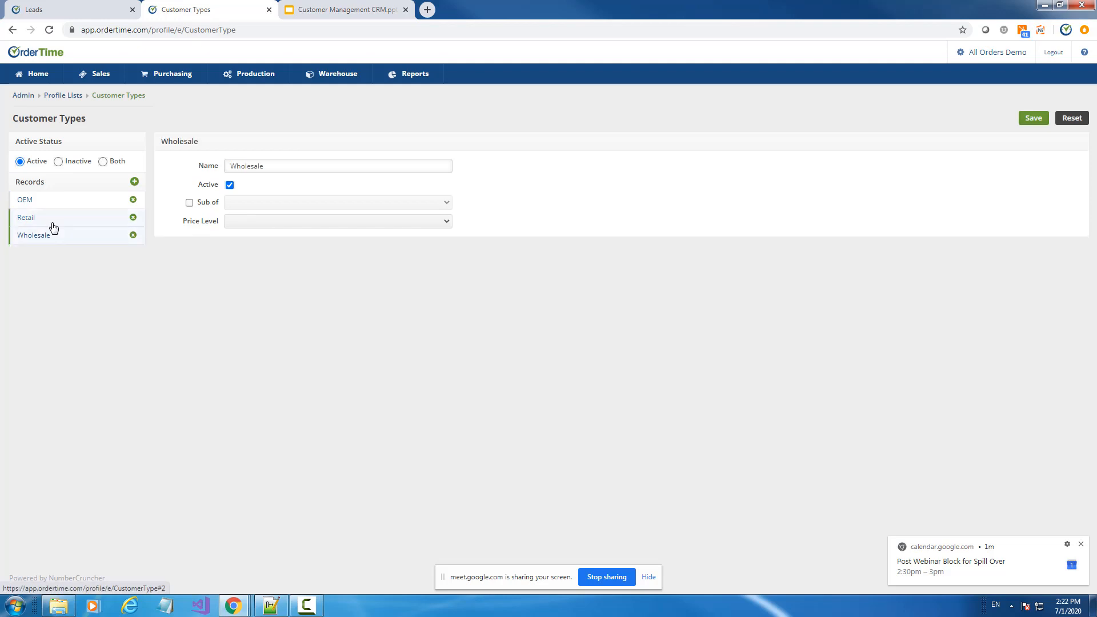
{"action": "left_click", "coordinate": [51, 223]}
{"action": "left_click", "coordinate": [44, 204]}
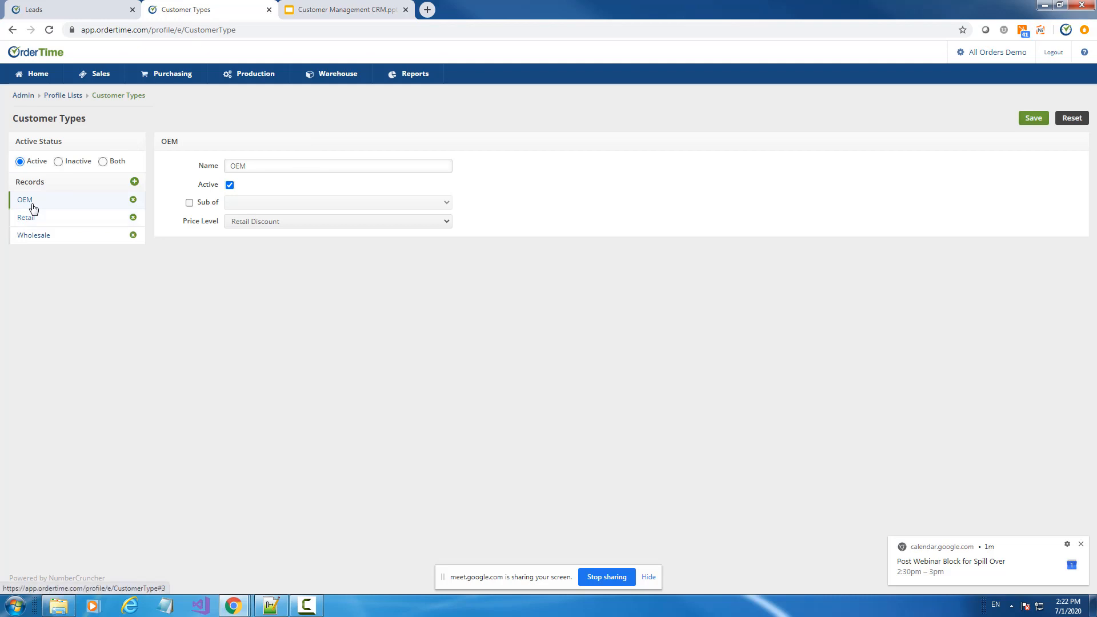
Confirm OEM's price level is Retail Discount, then go back to the Leads list
{"action": "left_click", "coordinate": [273, 226]}
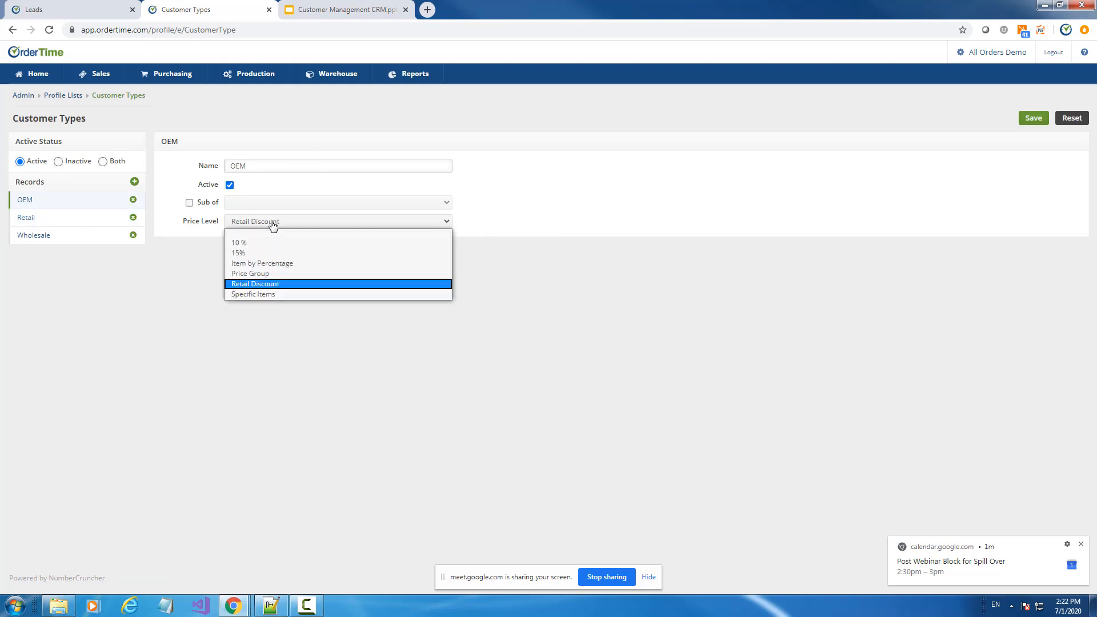
{"action": "left_click", "coordinate": [273, 226]}
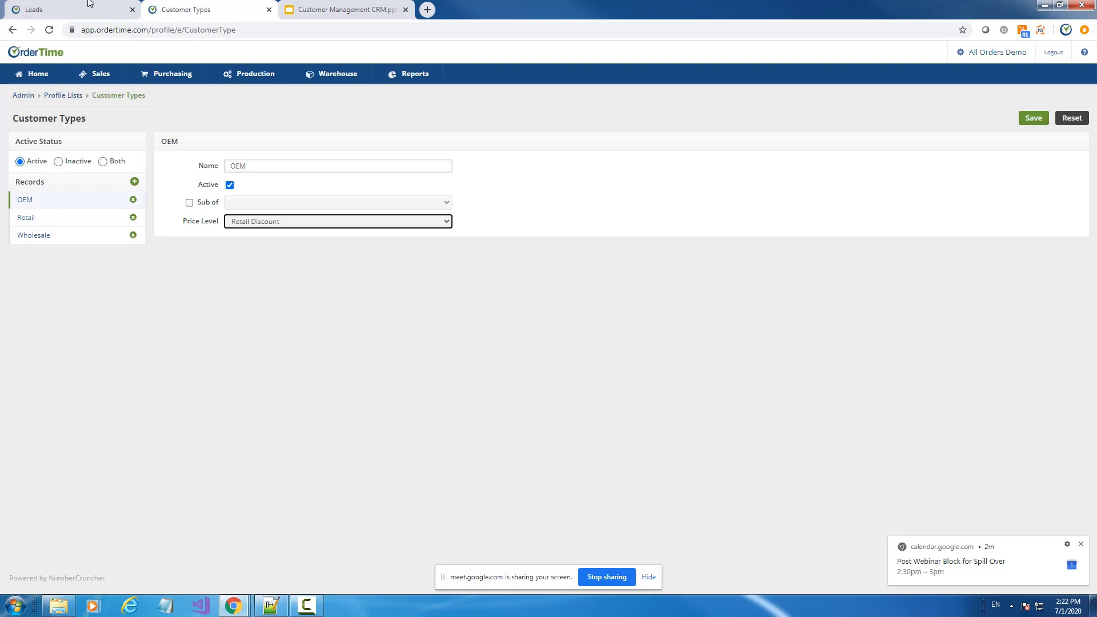
{"action": "left_click", "coordinate": [87, 6]}
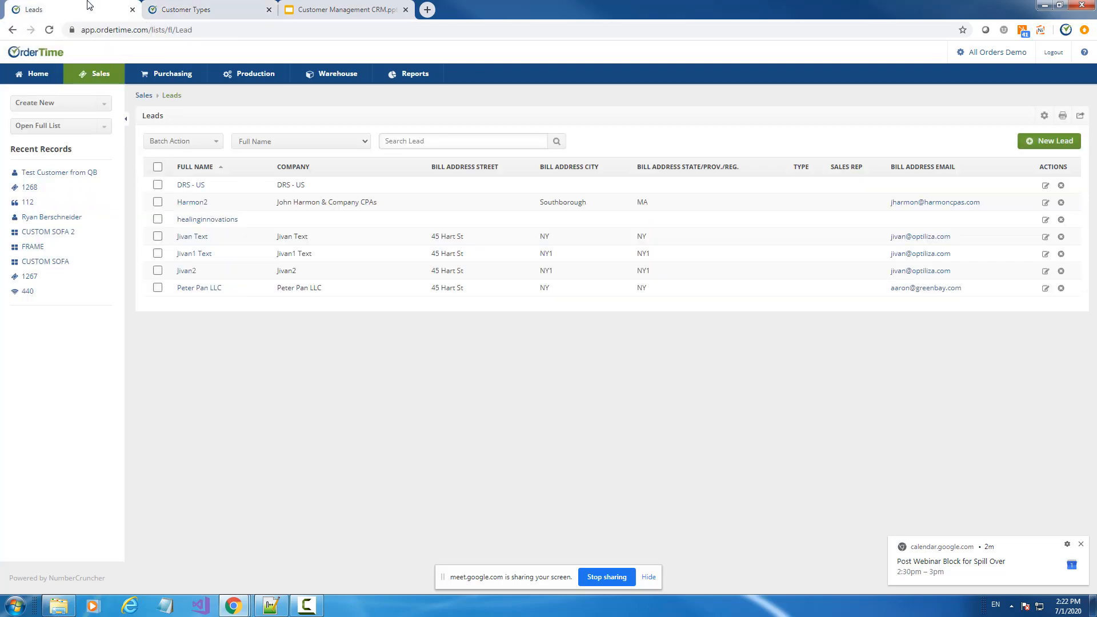
Return to the CRM presentation and advance to the Leads & Customers slide
{"action": "left_click", "coordinate": [320, 9]}
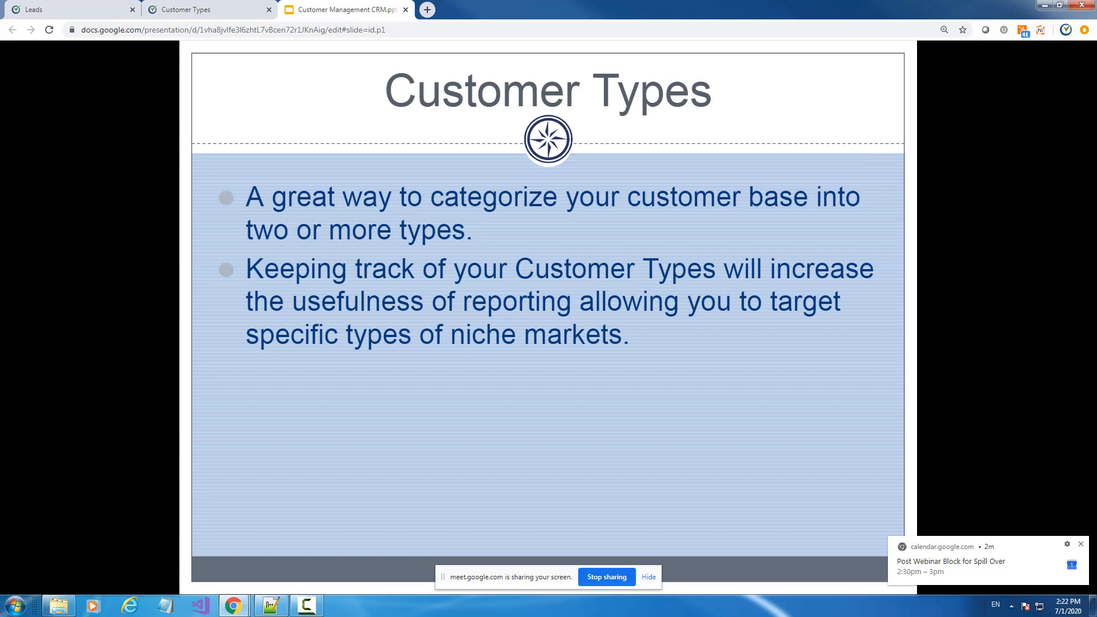
{"action": "key", "text": "Right"}
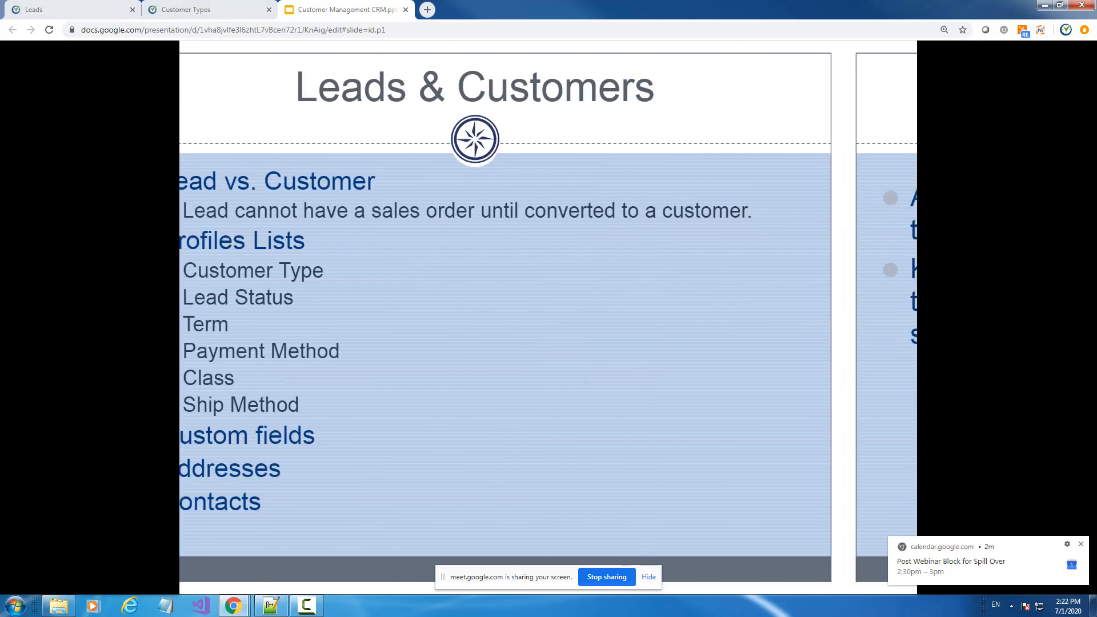
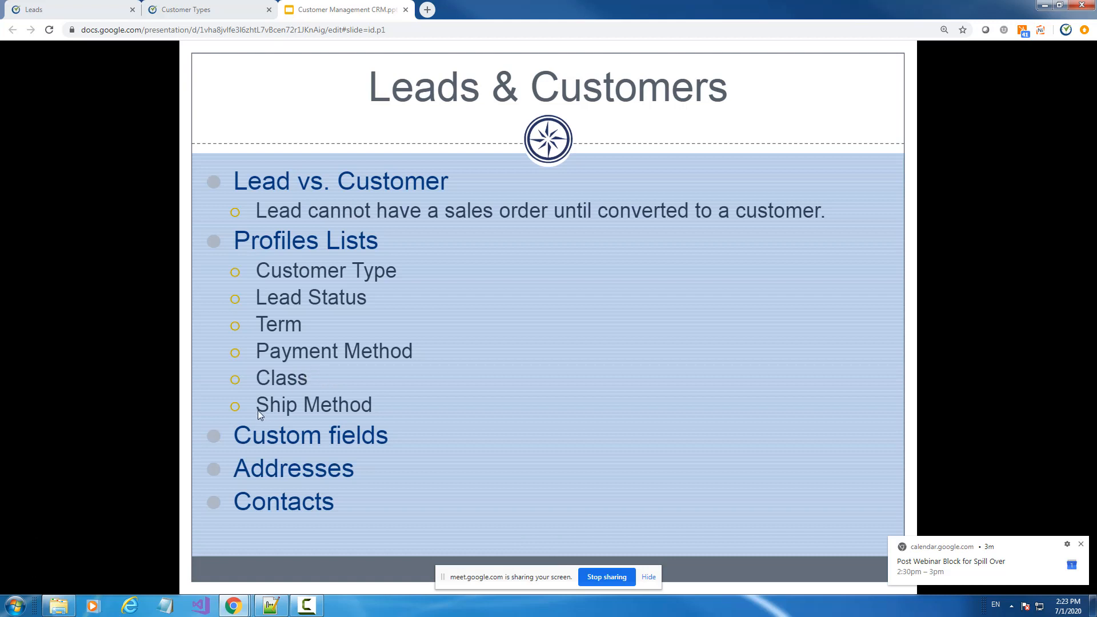
Check the Manually Payment Entry payment term in OrderTime, then advance the slides to Customer & Leads
{"action": "left_click", "coordinate": [98, 9]}
{"action": "left_click", "coordinate": [169, 12]}
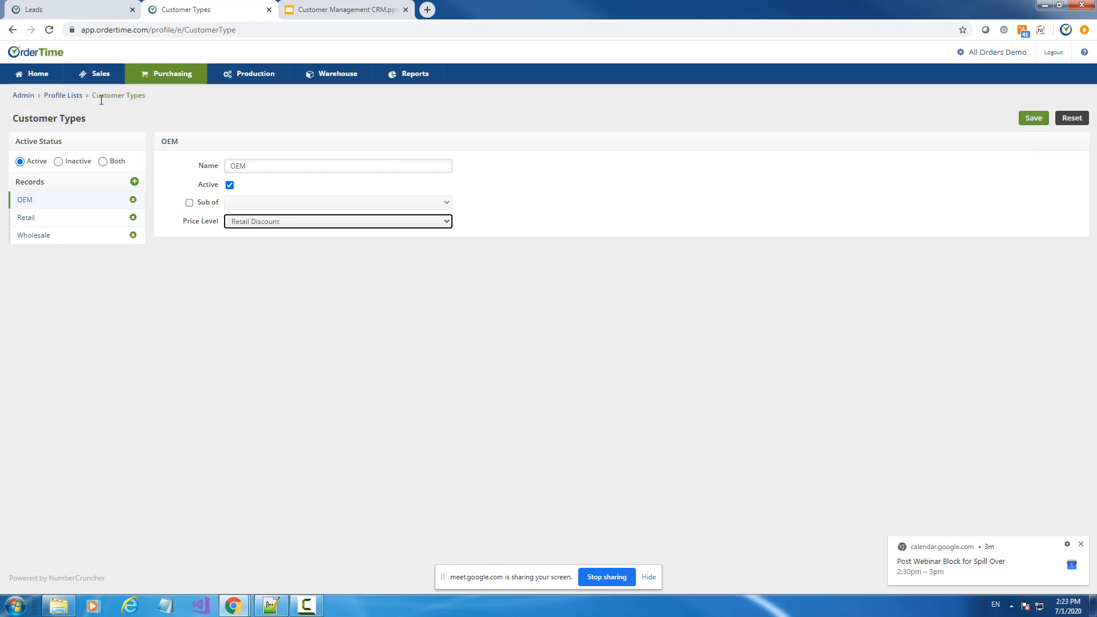
{"action": "left_click", "coordinate": [75, 97]}
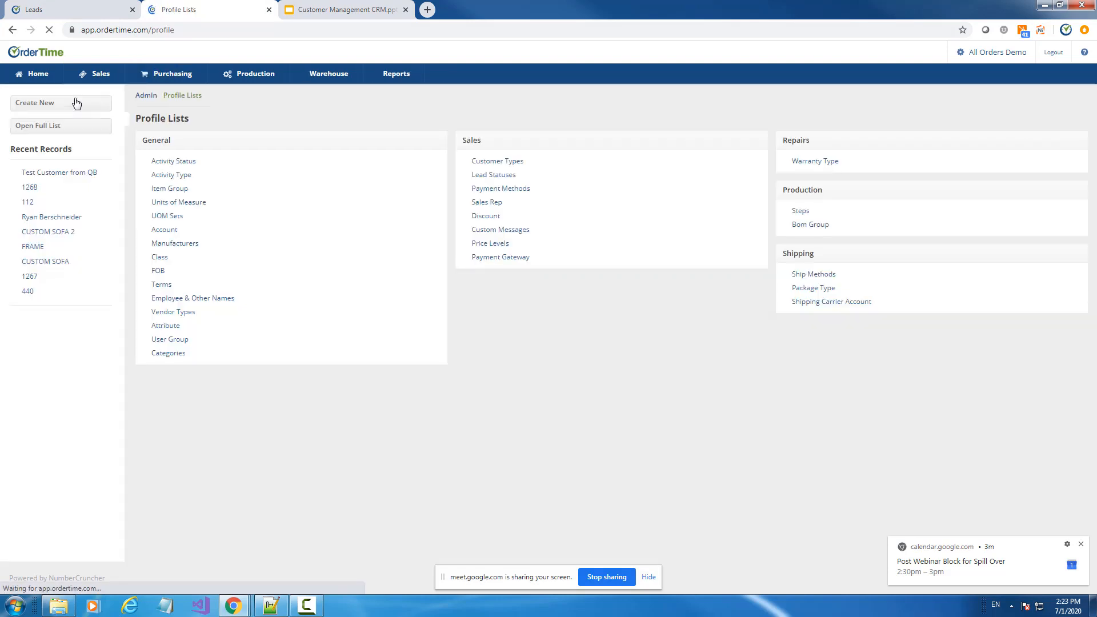
{"action": "left_click", "coordinate": [160, 285]}
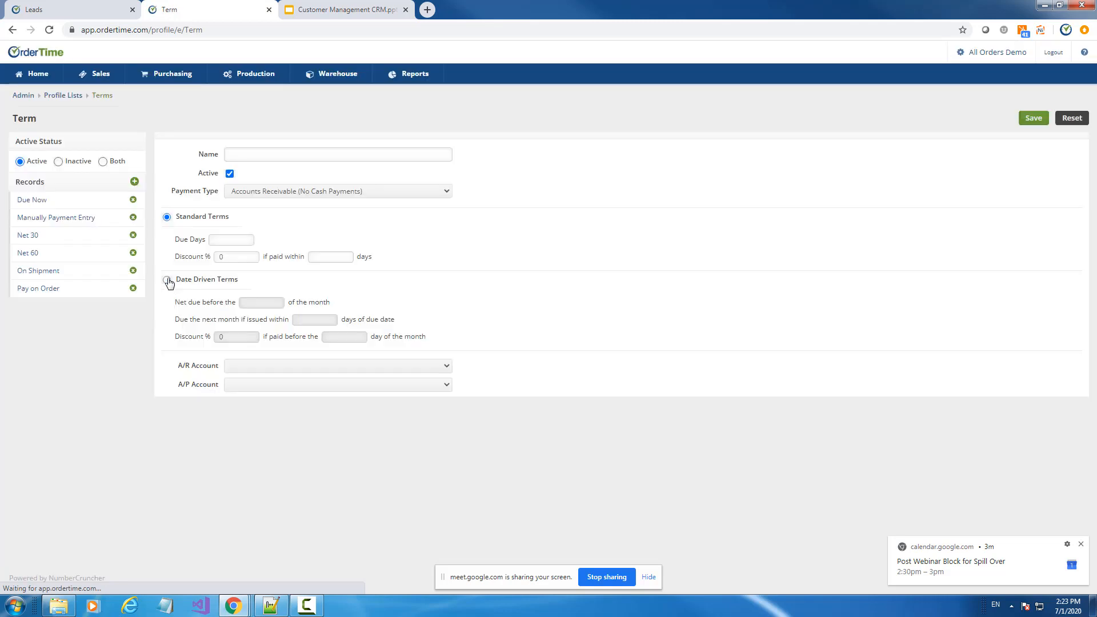
{"action": "left_click", "coordinate": [91, 220]}
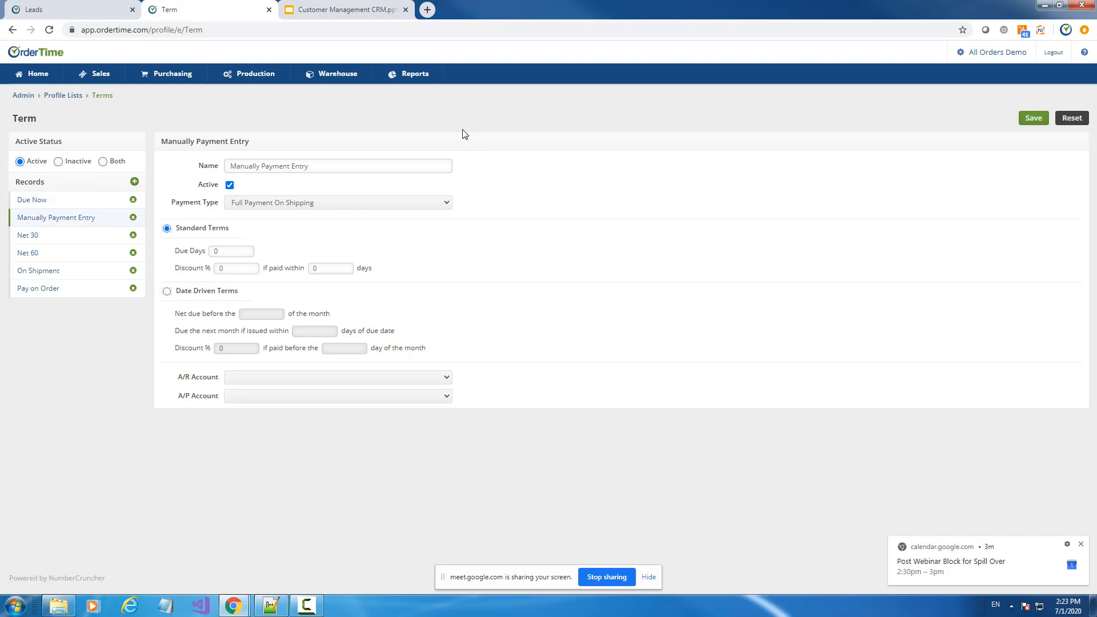
{"action": "left_click", "coordinate": [335, 7]}
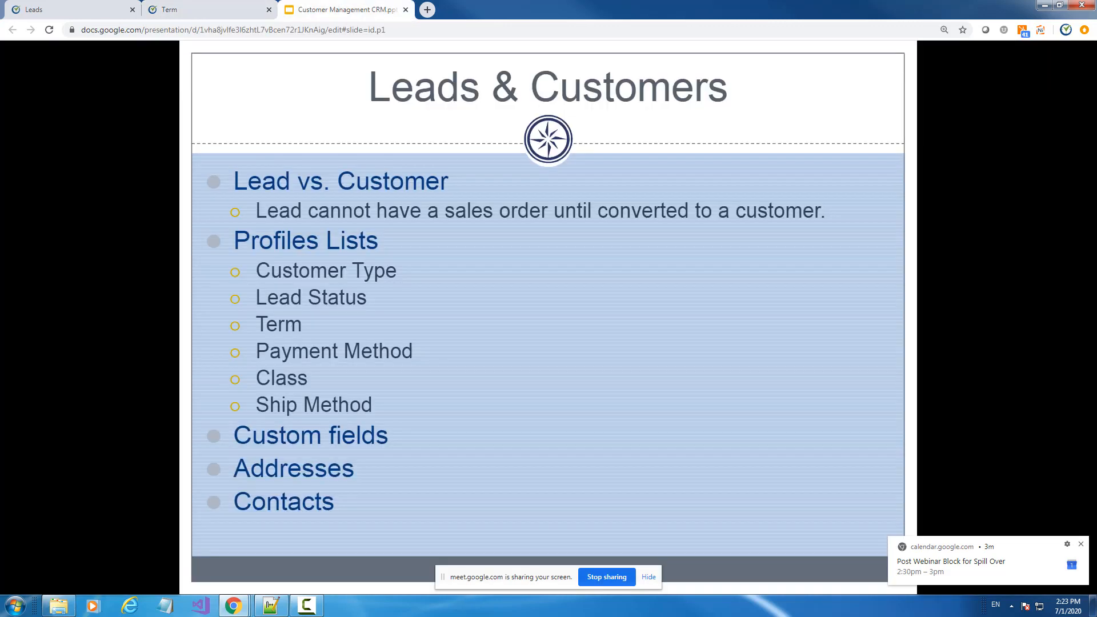
{"action": "key", "text": "Right"}
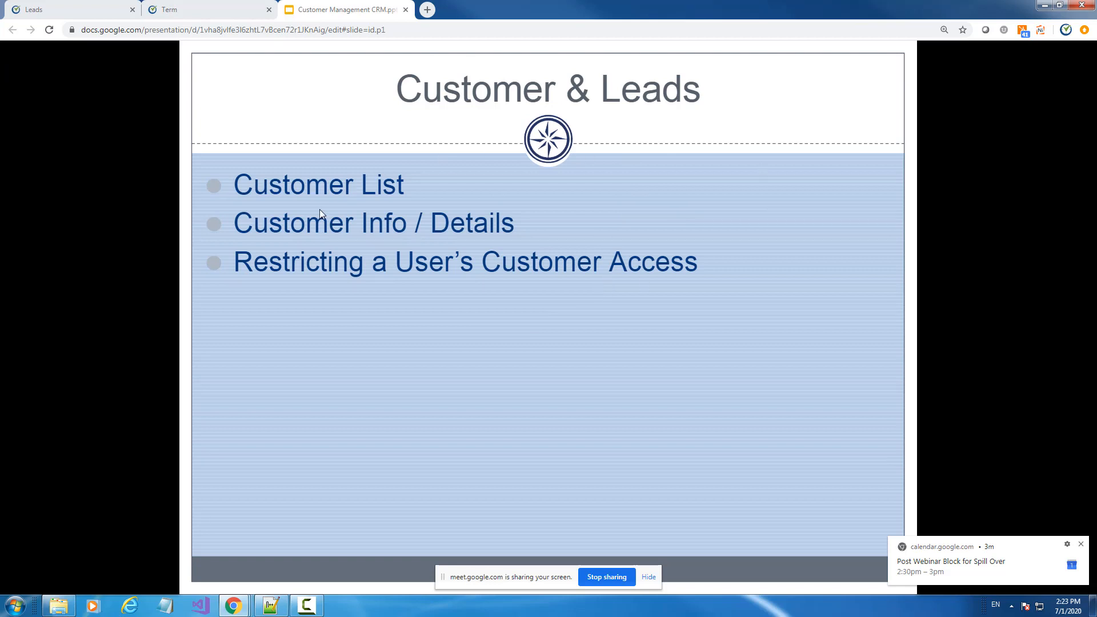
Open the Roles list under Users & Roles in OrderTime's Admin area
{"action": "left_click", "coordinate": [59, 12]}
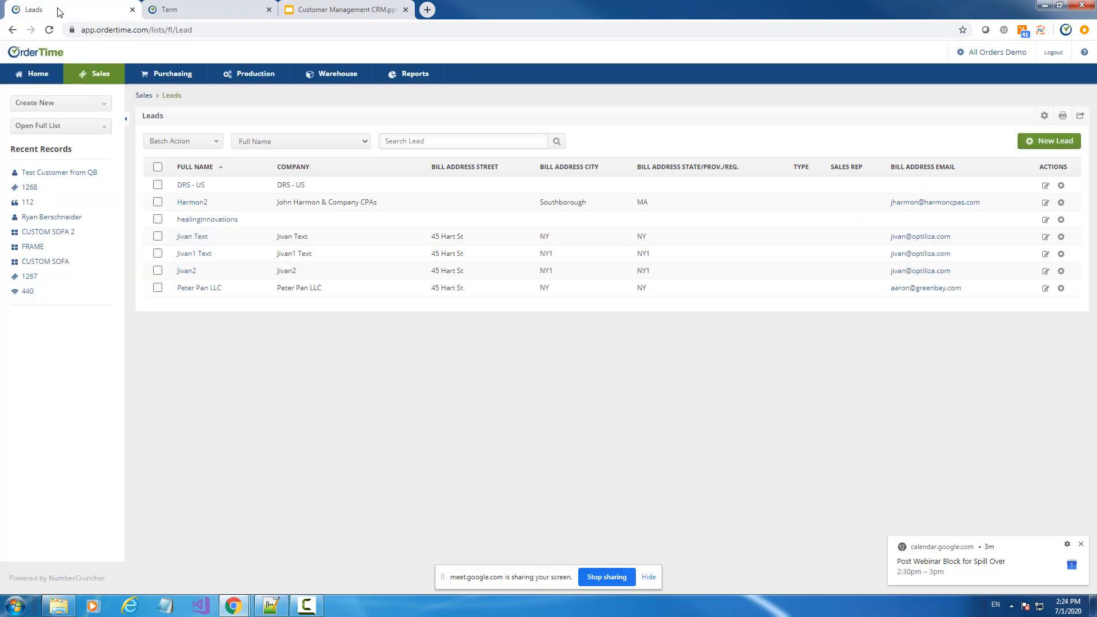
{"action": "left_click", "coordinate": [981, 55]}
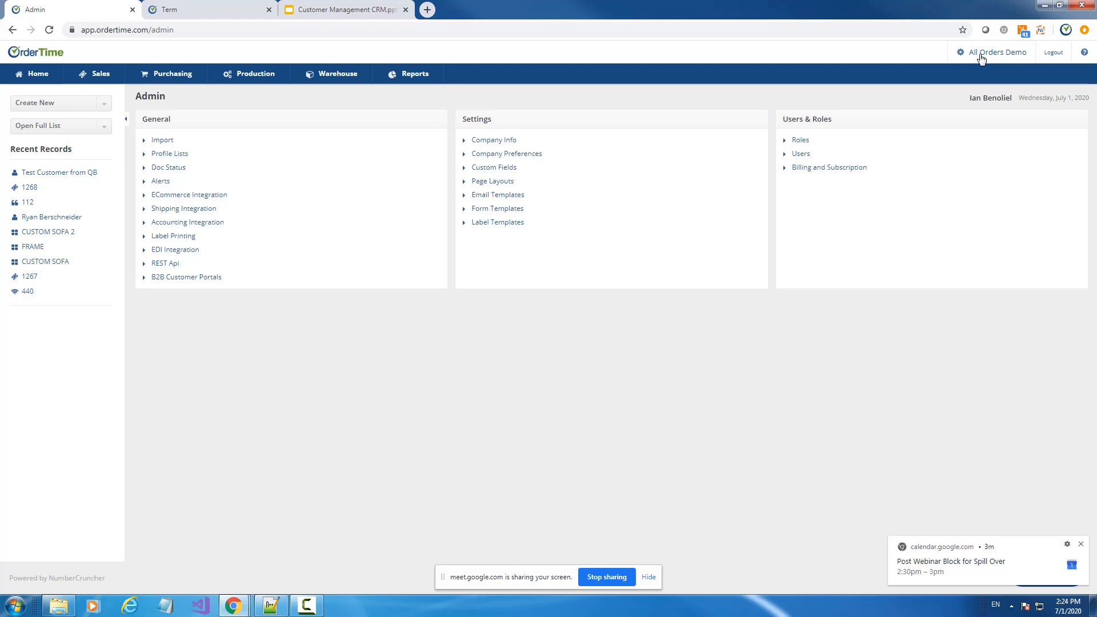
{"action": "left_click", "coordinate": [805, 147]}
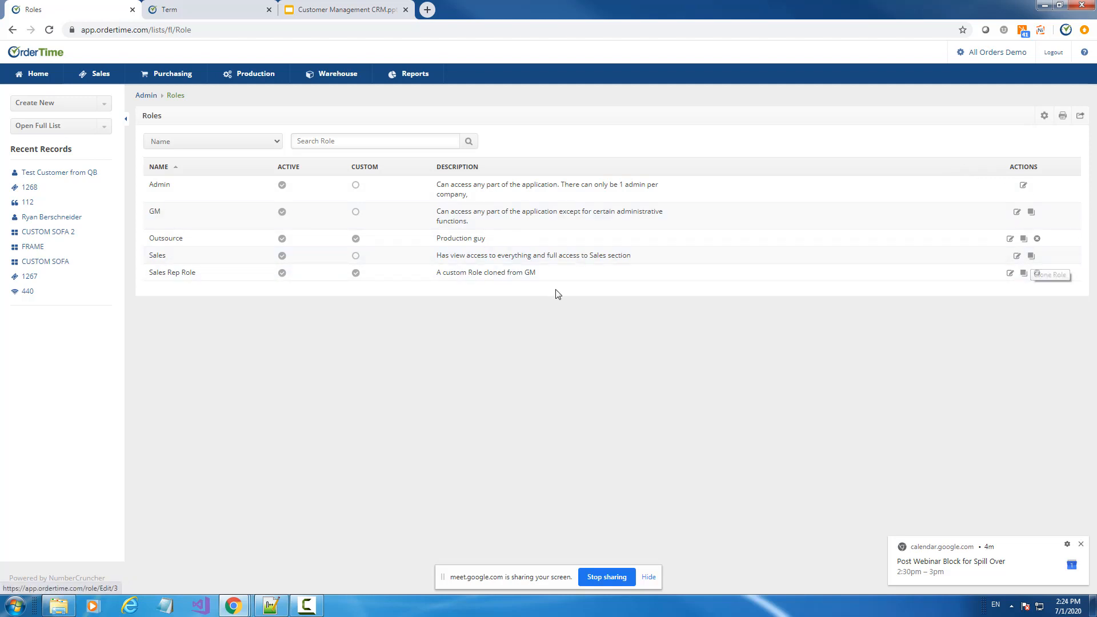
Edit the Sales Rep Role, view its General permissions and dismiss the calendar reminder
{"action": "left_click", "coordinate": [1011, 275]}
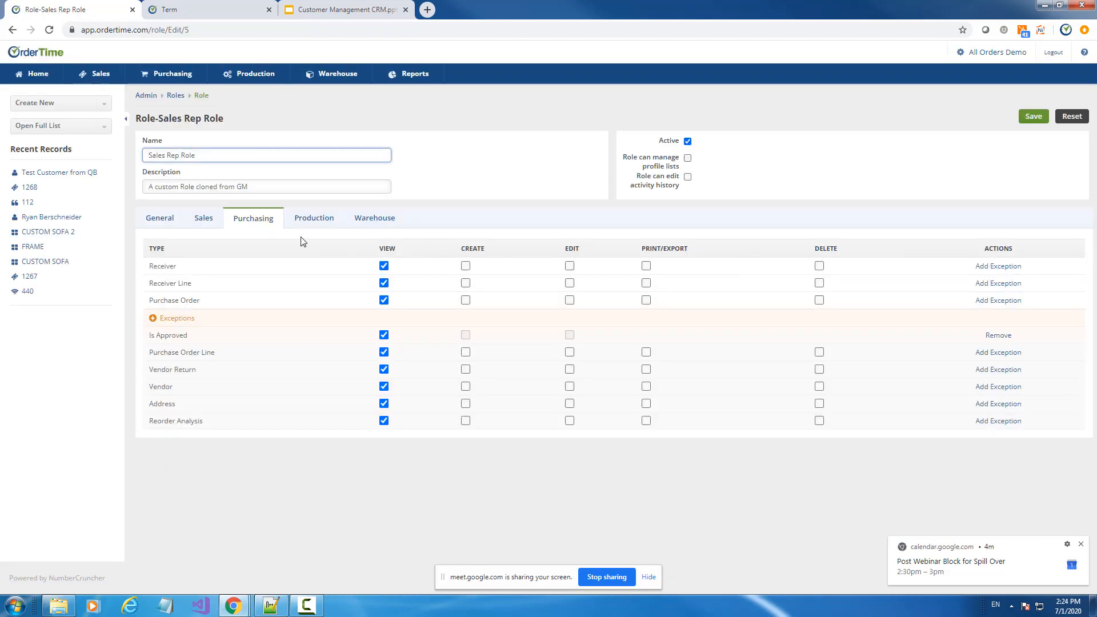
{"action": "left_click", "coordinate": [161, 220]}
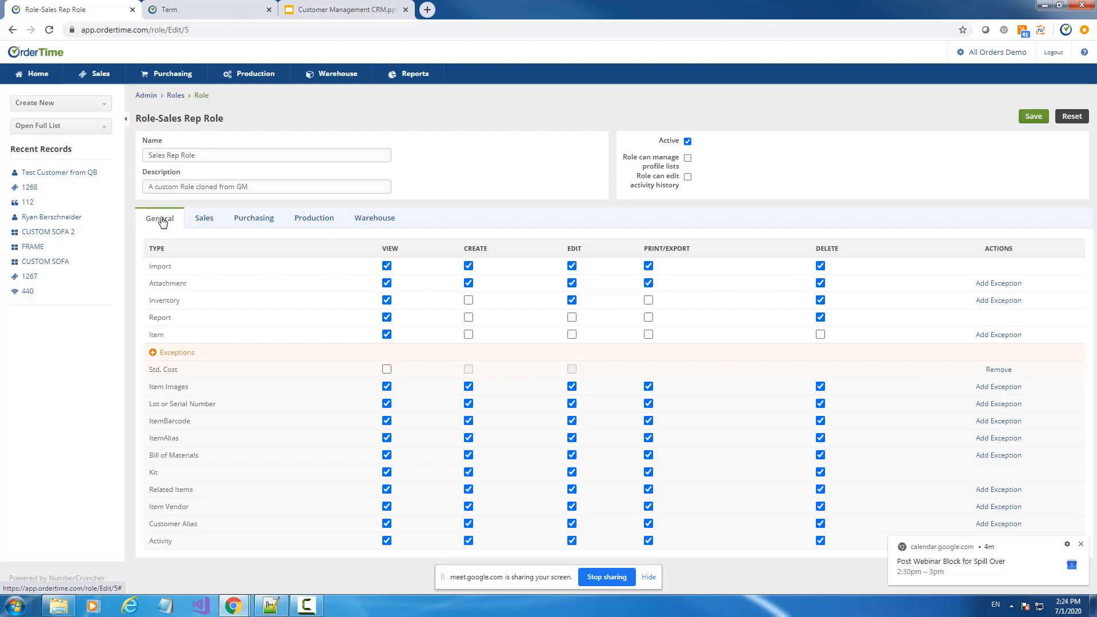
{"action": "left_click", "coordinate": [1078, 544]}
{"action": "left_click", "coordinate": [648, 578]}
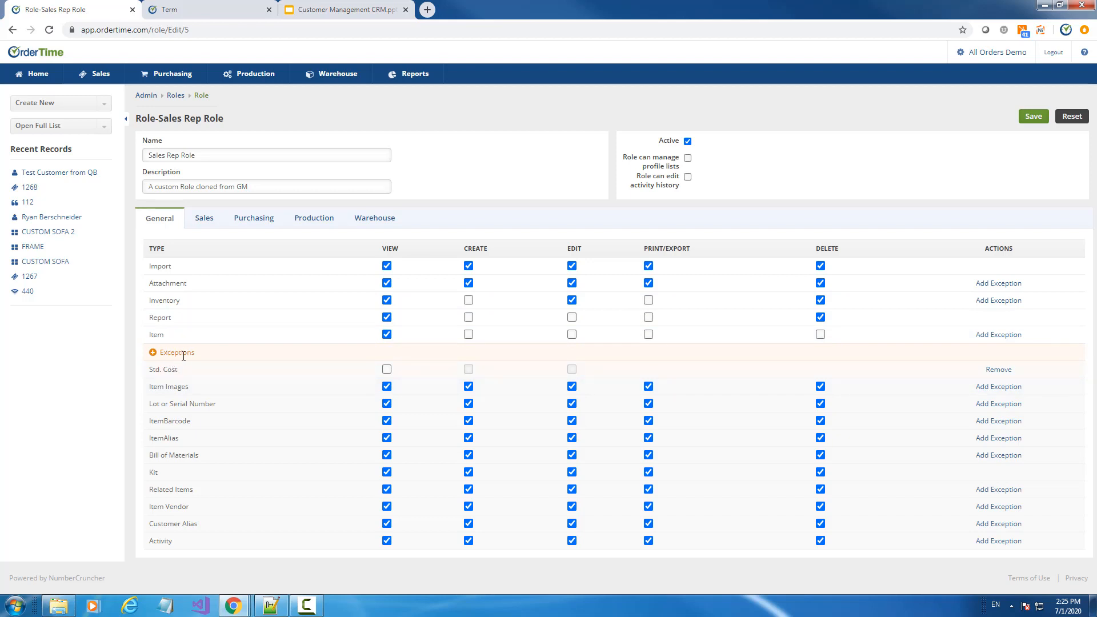
Add a view-only Pack Size exception to the Sales Rep Role's Item permissions
{"action": "left_click", "coordinate": [999, 335]}
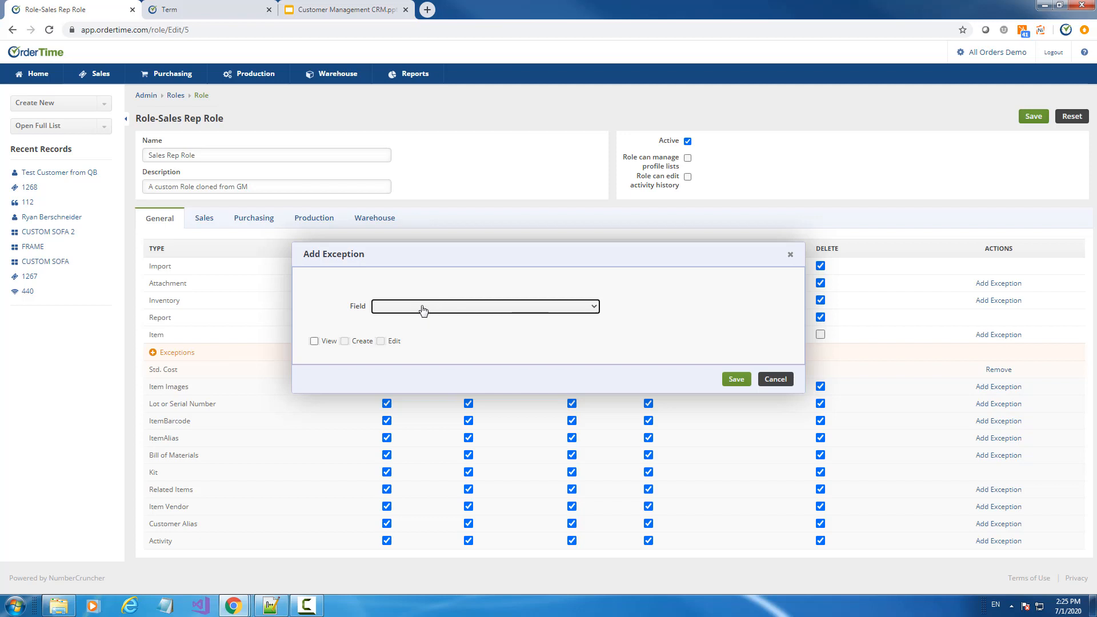
{"action": "left_click", "coordinate": [423, 309]}
{"action": "scroll", "coordinate": [446, 380], "scroll_direction": "down", "scroll_amount": 4}
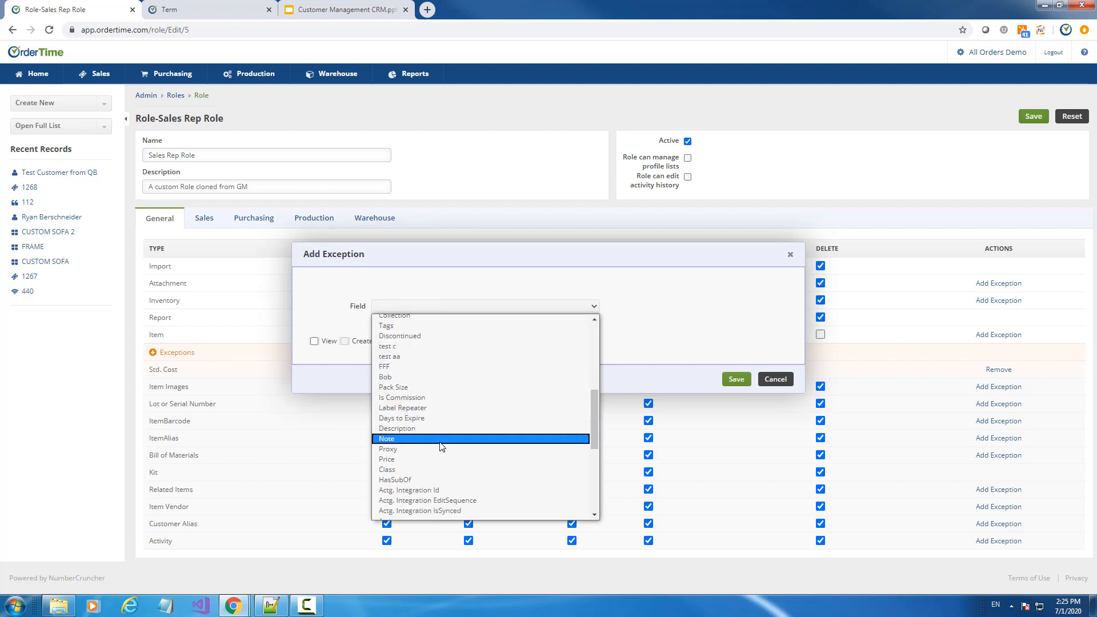
{"action": "left_click", "coordinate": [429, 388]}
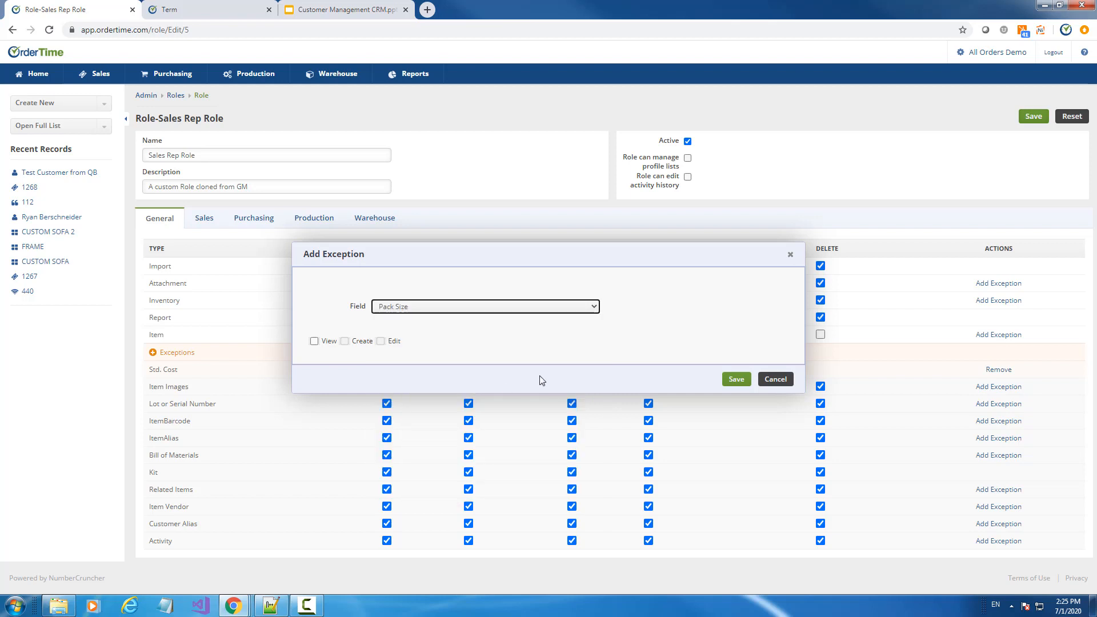
{"action": "left_click", "coordinate": [315, 343]}
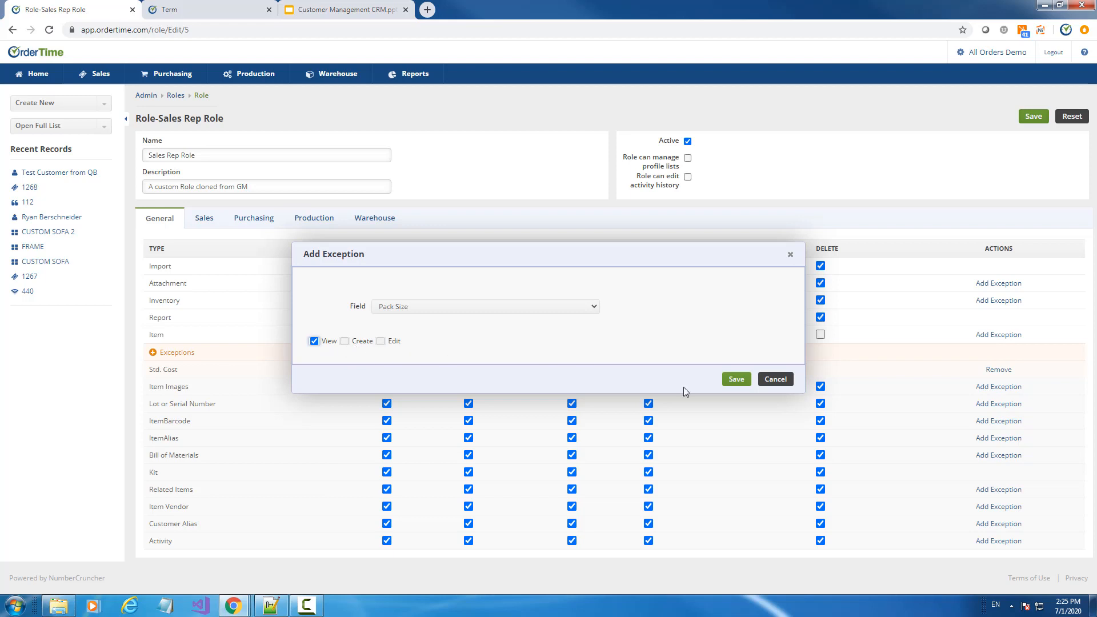
{"action": "left_click", "coordinate": [744, 381]}
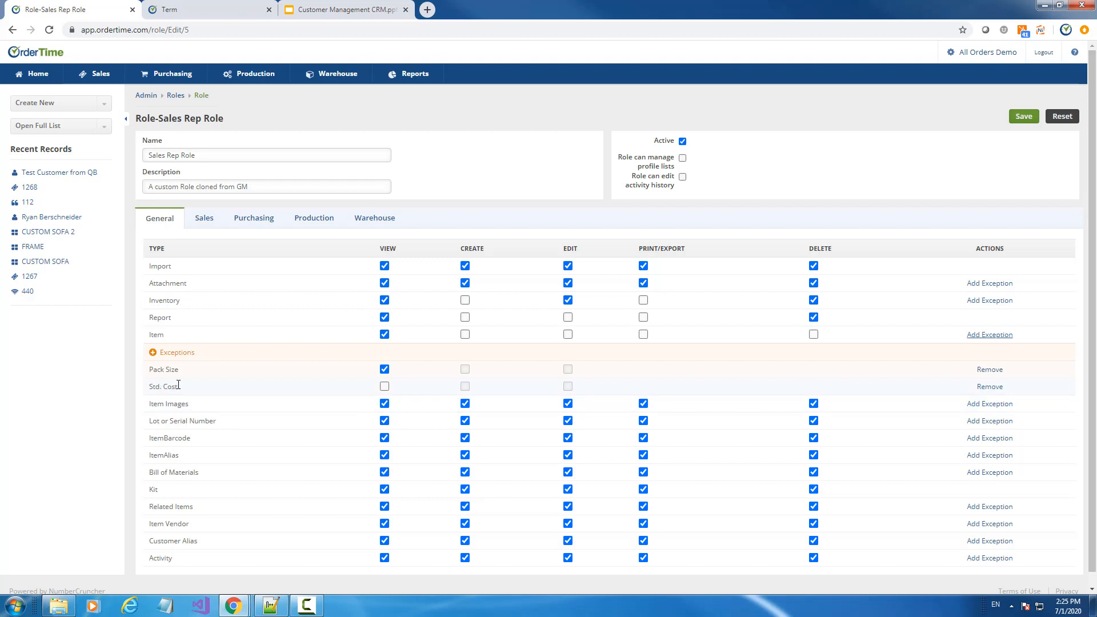
Review the role's Sales permissions, then save the Sales Rep Role
{"action": "left_click", "coordinate": [204, 219]}
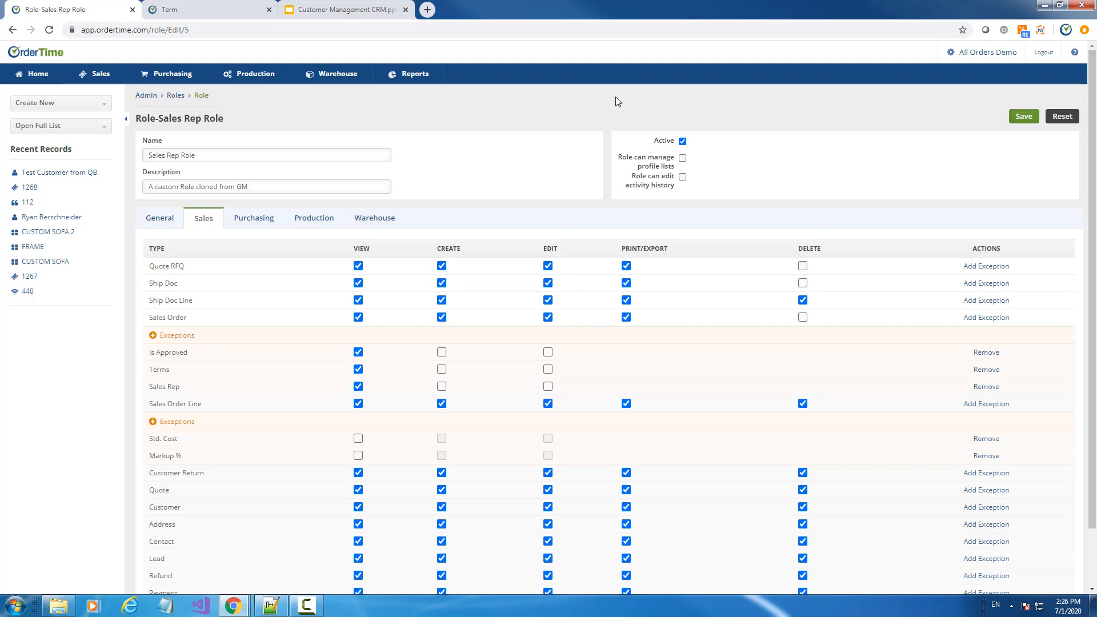
{"action": "left_click", "coordinate": [1024, 118]}
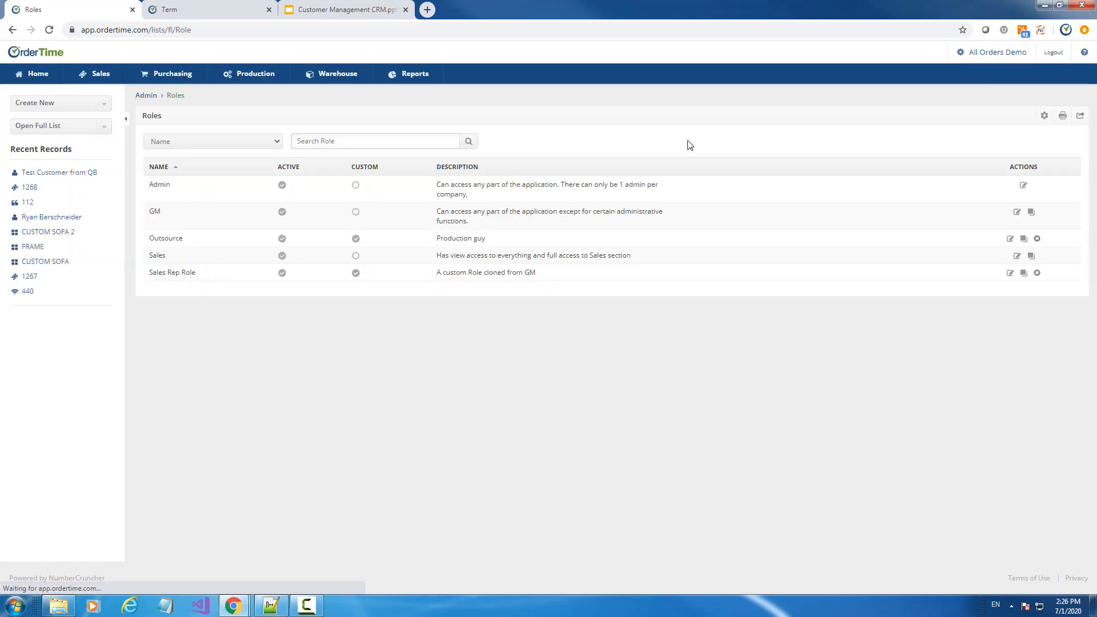
Open a user's account for editing from Admin > Users
{"action": "left_click", "coordinate": [147, 96]}
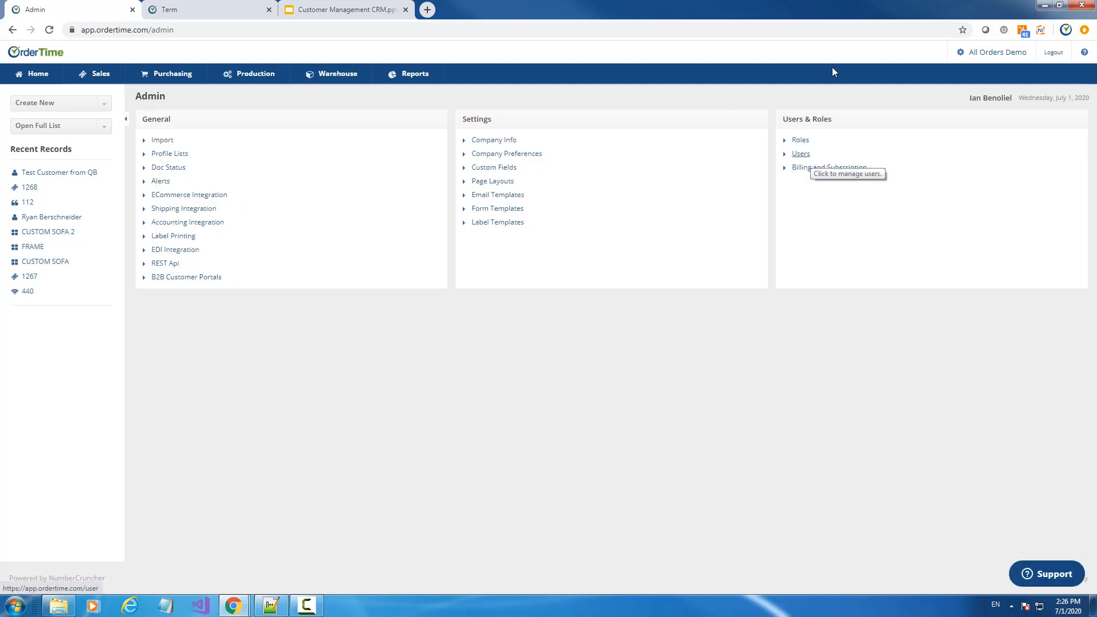
{"action": "left_click", "coordinate": [800, 156]}
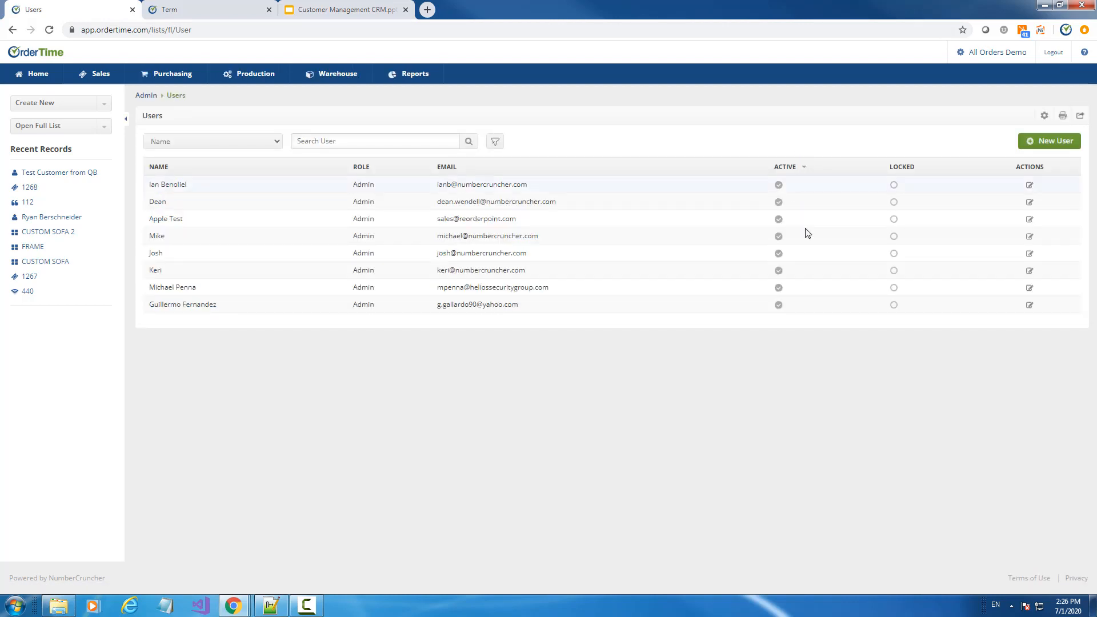
{"action": "left_click", "coordinate": [1029, 306]}
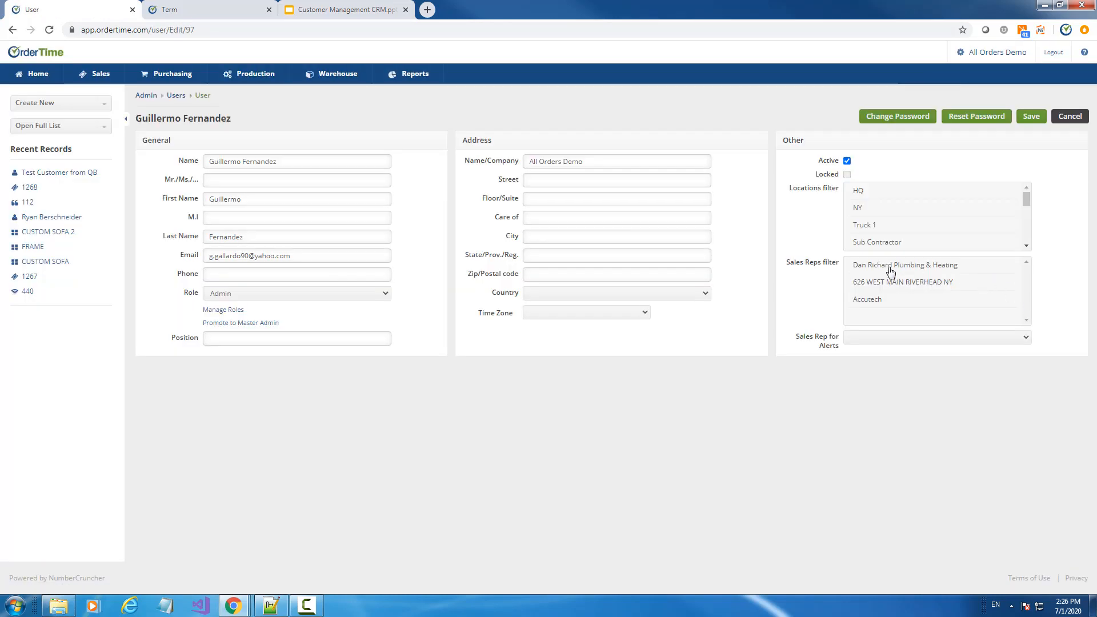
Narrow the user's Sales Reps filter to a single rep and advance the slides
{"action": "left_click", "coordinate": [890, 269]}
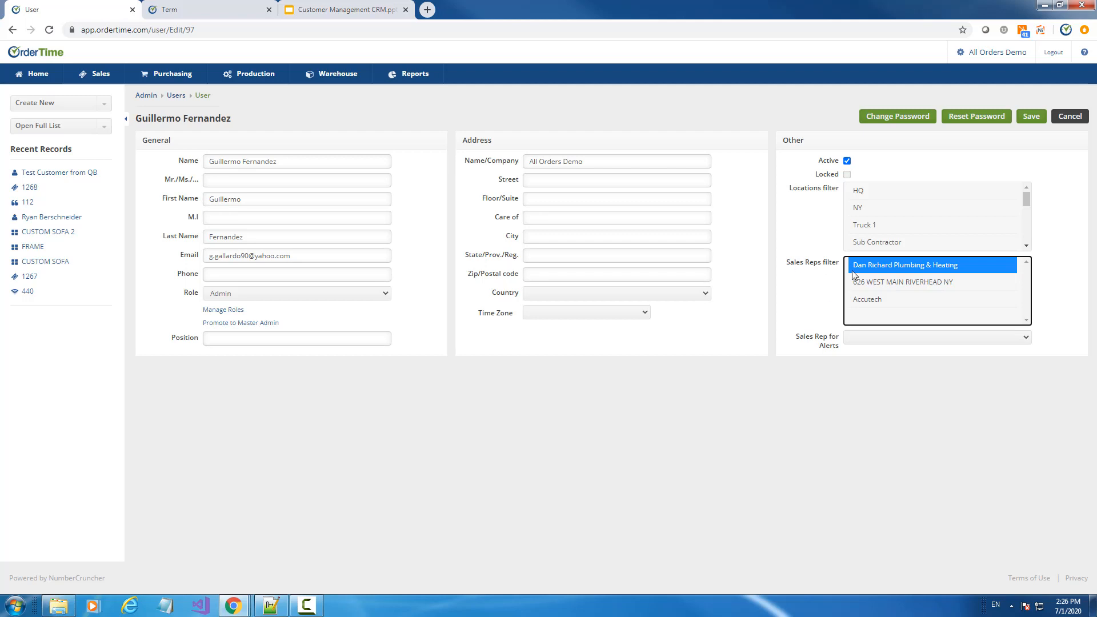
{"action": "left_click", "coordinate": [884, 302]}
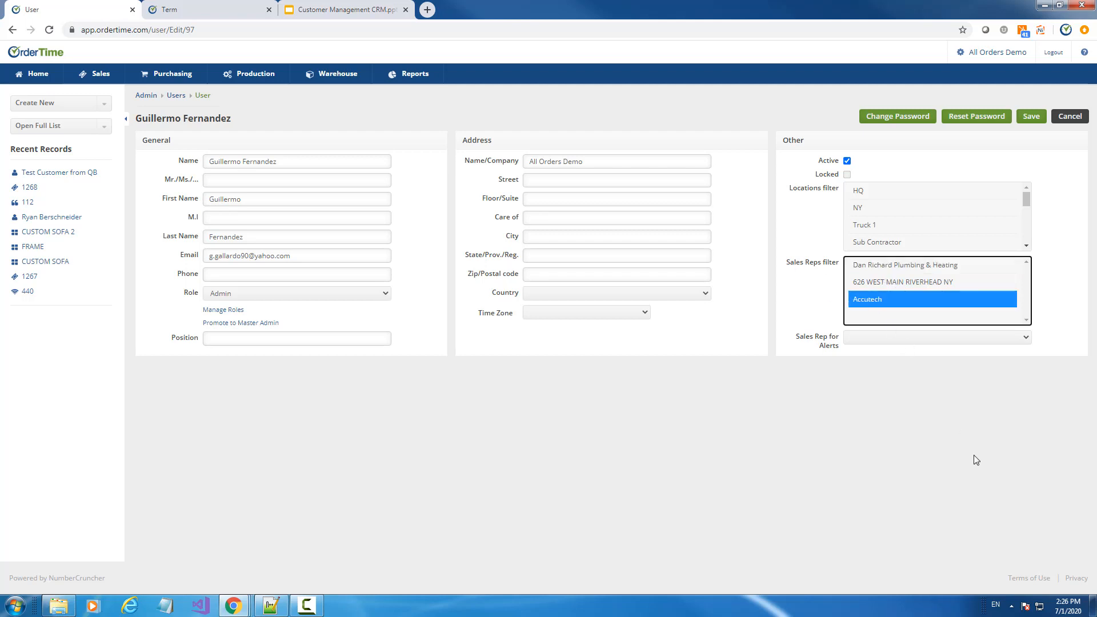
{"action": "left_click", "coordinate": [903, 280], "text": "ctrl"}
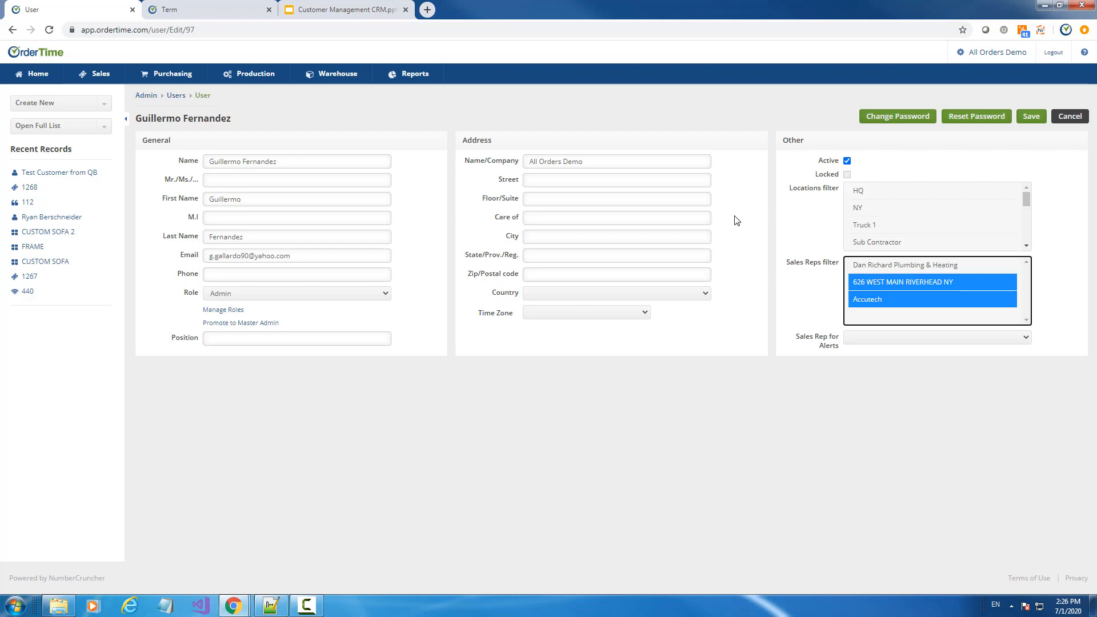
{"action": "left_click", "coordinate": [878, 299], "text": "ctrl"}
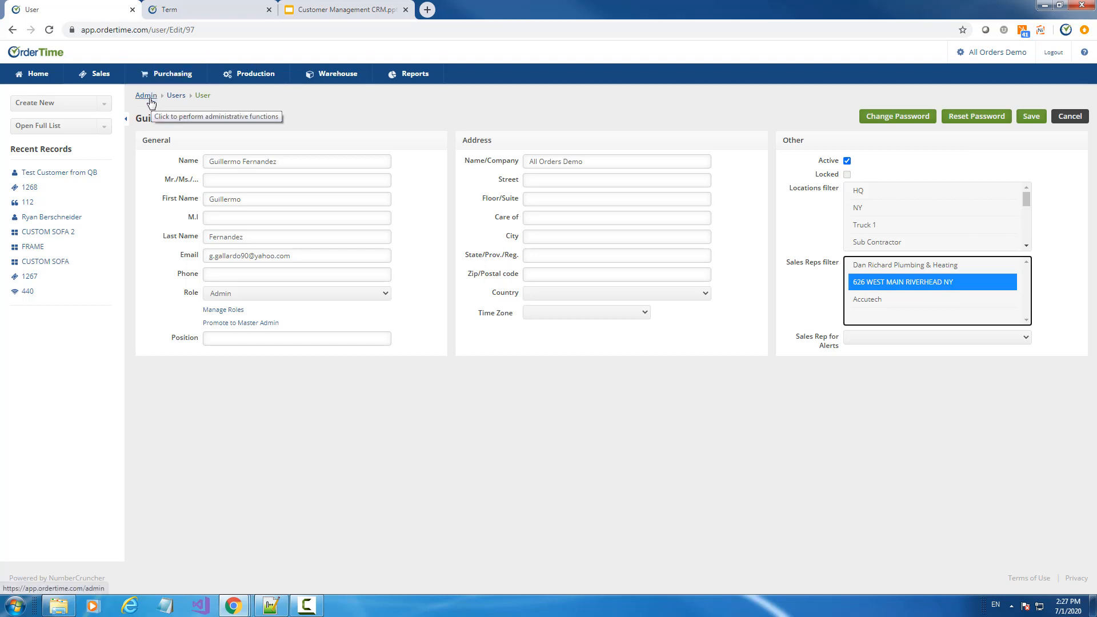
{"action": "left_click", "coordinate": [319, 12]}
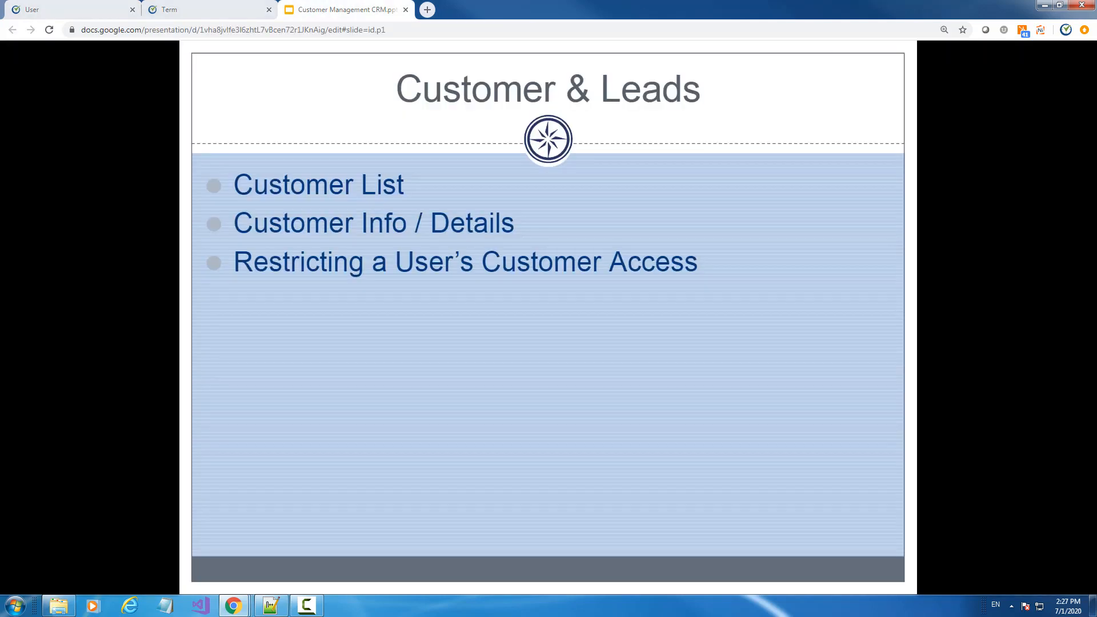
{"action": "key", "text": "Right"}
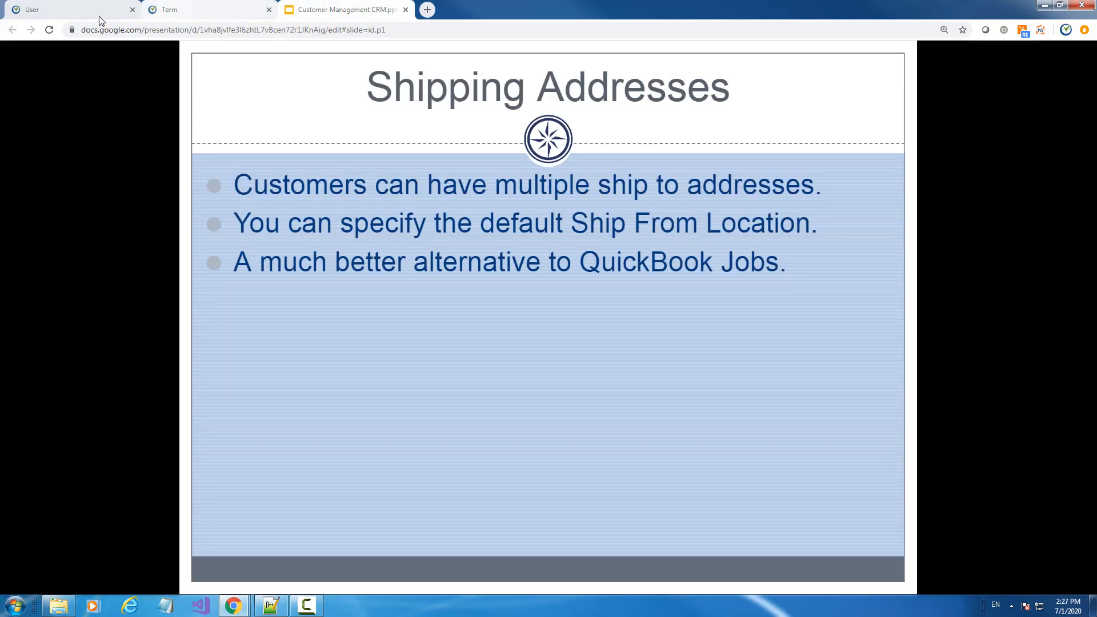
{"action": "left_click", "coordinate": [30, 17]}
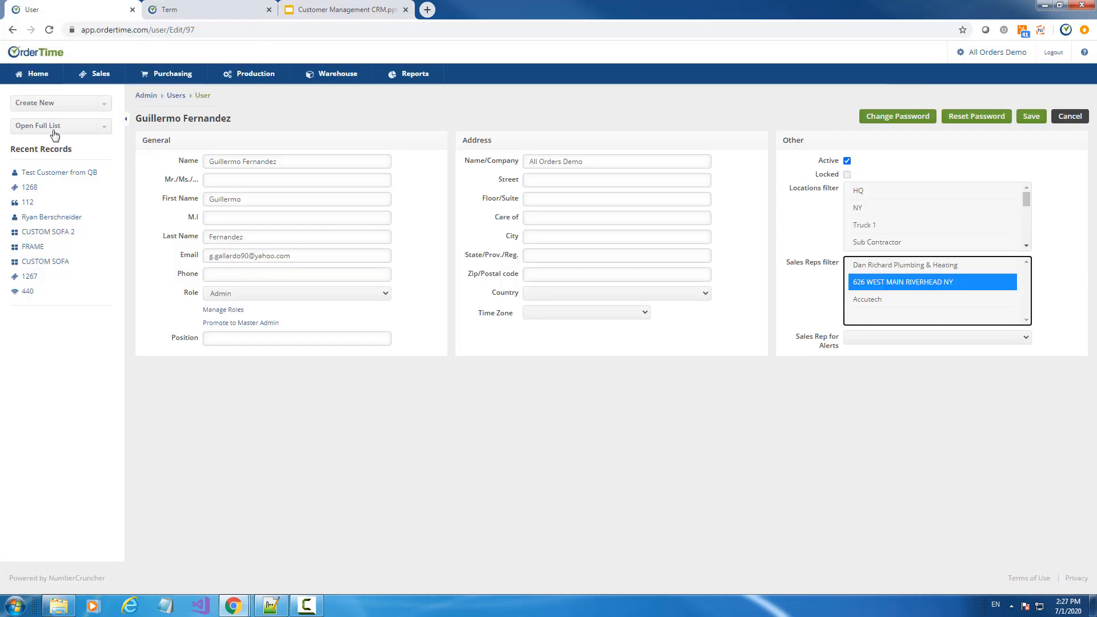
Open the Test Customer from QB record and show its Addresses tab
{"action": "left_click", "coordinate": [23, 127]}
{"action": "scroll", "coordinate": [80, 200], "scroll_direction": "down", "scroll_amount": 3}
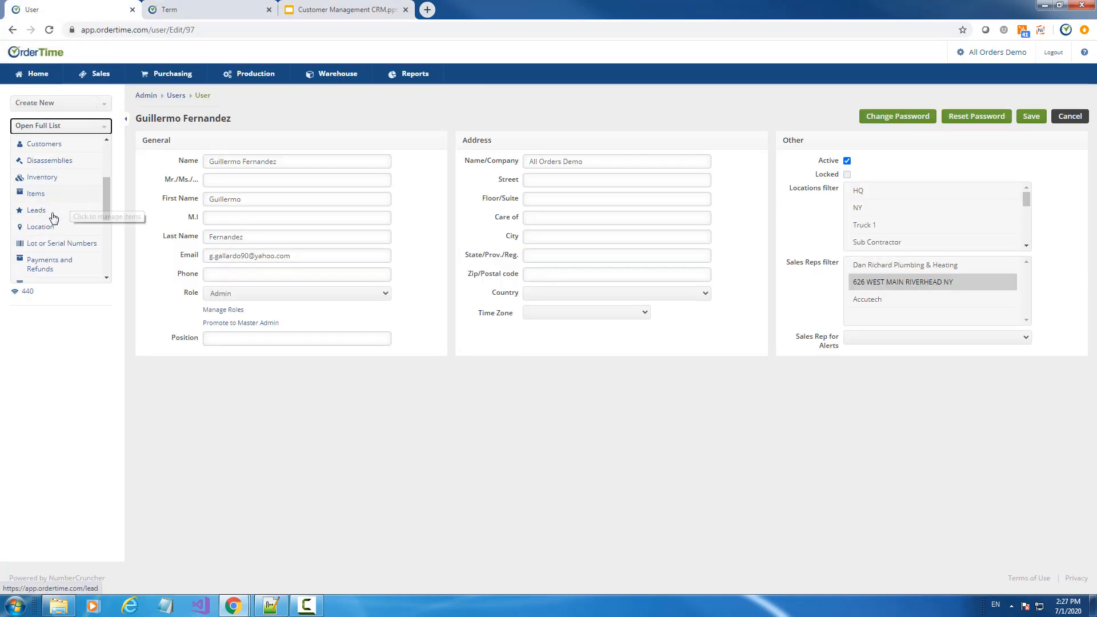
{"action": "scroll", "coordinate": [80, 212], "scroll_direction": "up", "scroll_amount": 3}
{"action": "left_click", "coordinate": [56, 127]}
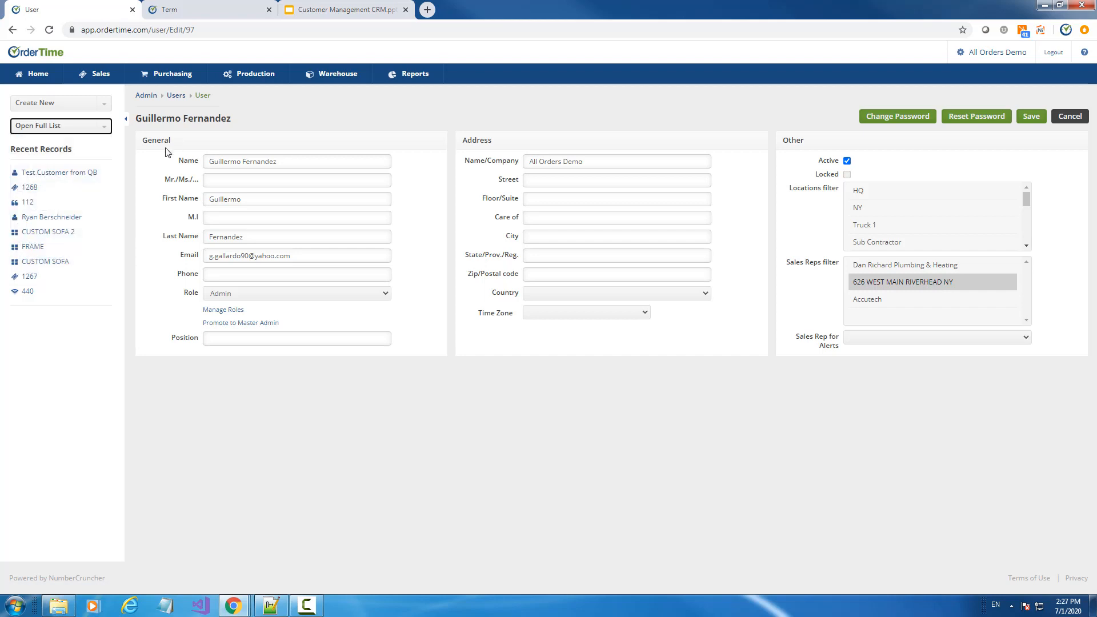
{"action": "left_click", "coordinate": [38, 174]}
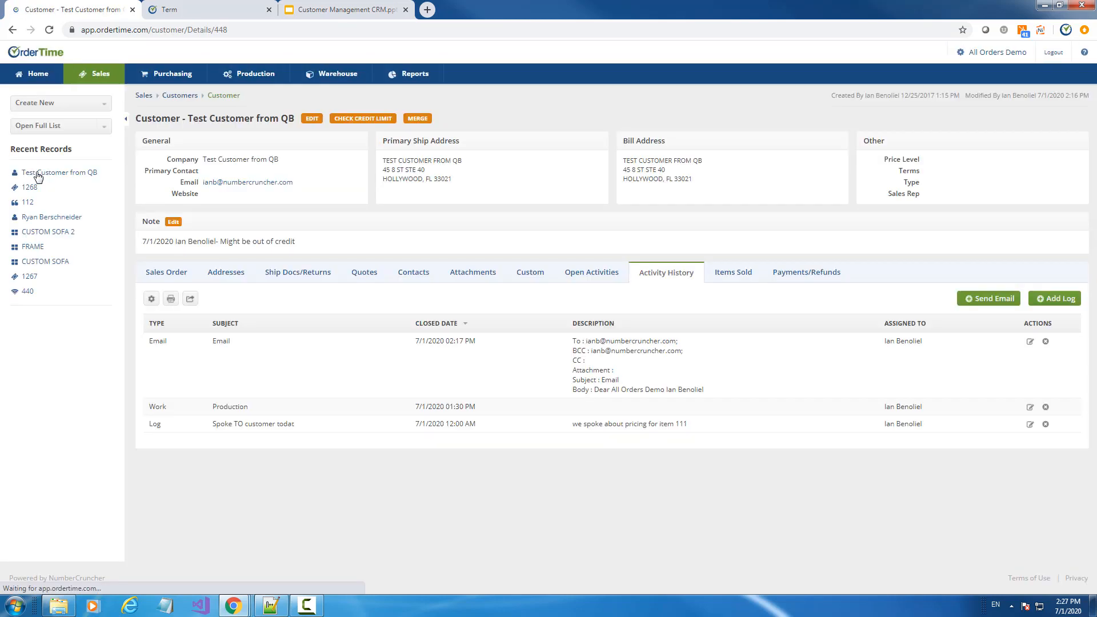
{"action": "left_click", "coordinate": [221, 273]}
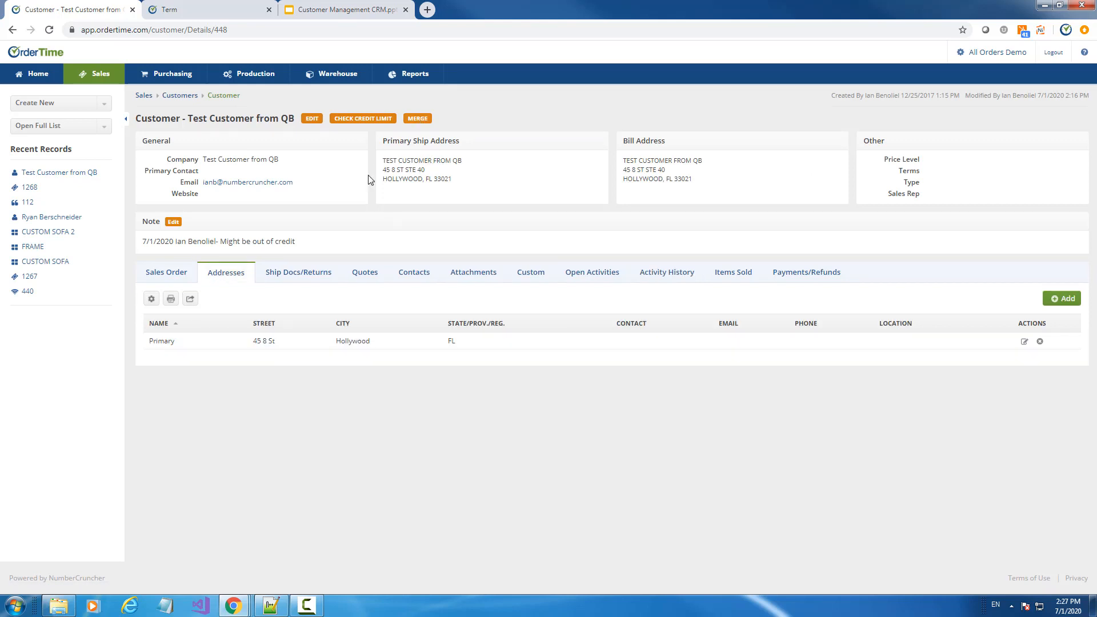
Set the shipping country to US and save the customer
{"action": "left_click", "coordinate": [310, 119]}
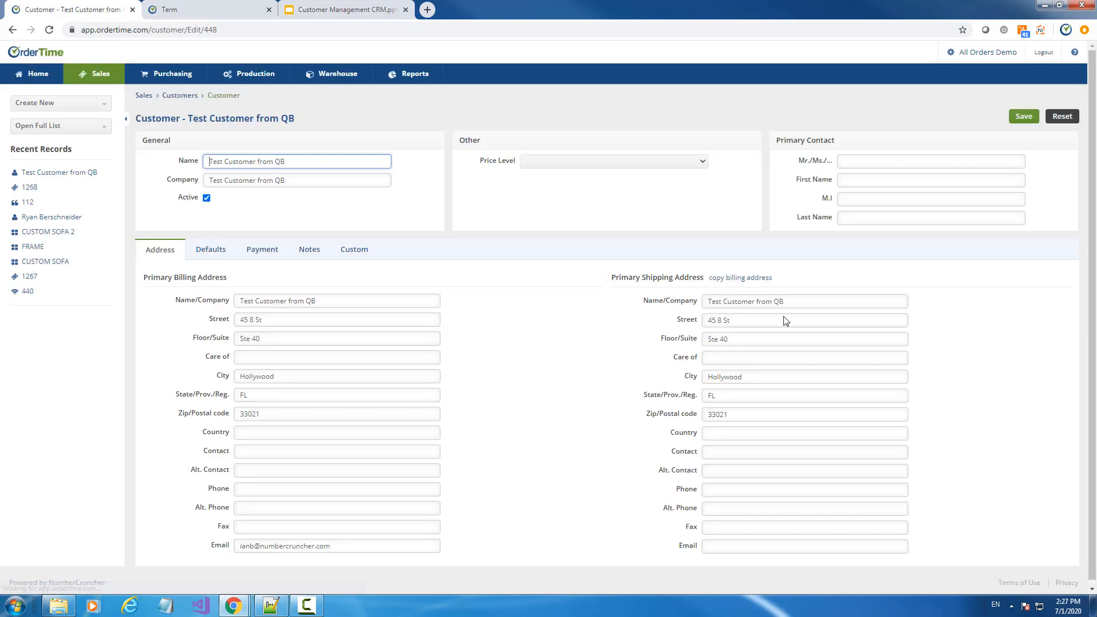
{"action": "left_click", "coordinate": [727, 438]}
{"action": "type", "text": "U"}
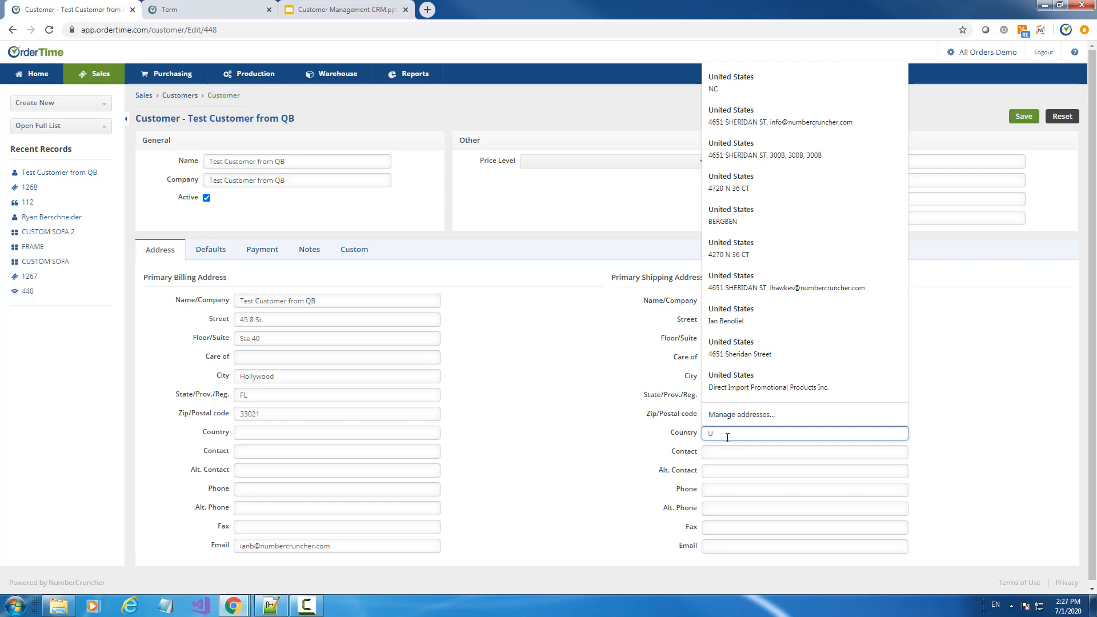
{"action": "type", "text": "S"}
{"action": "left_click", "coordinate": [1019, 121]}
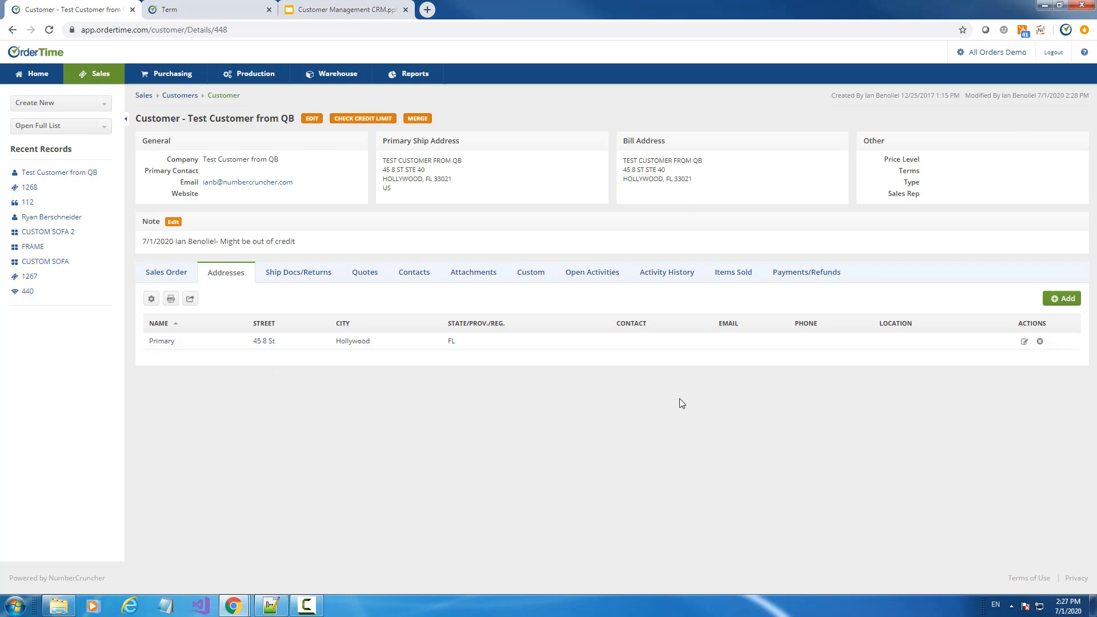
Start a new customer address, cancel it, and look over the billing address
{"action": "left_click", "coordinate": [1064, 299]}
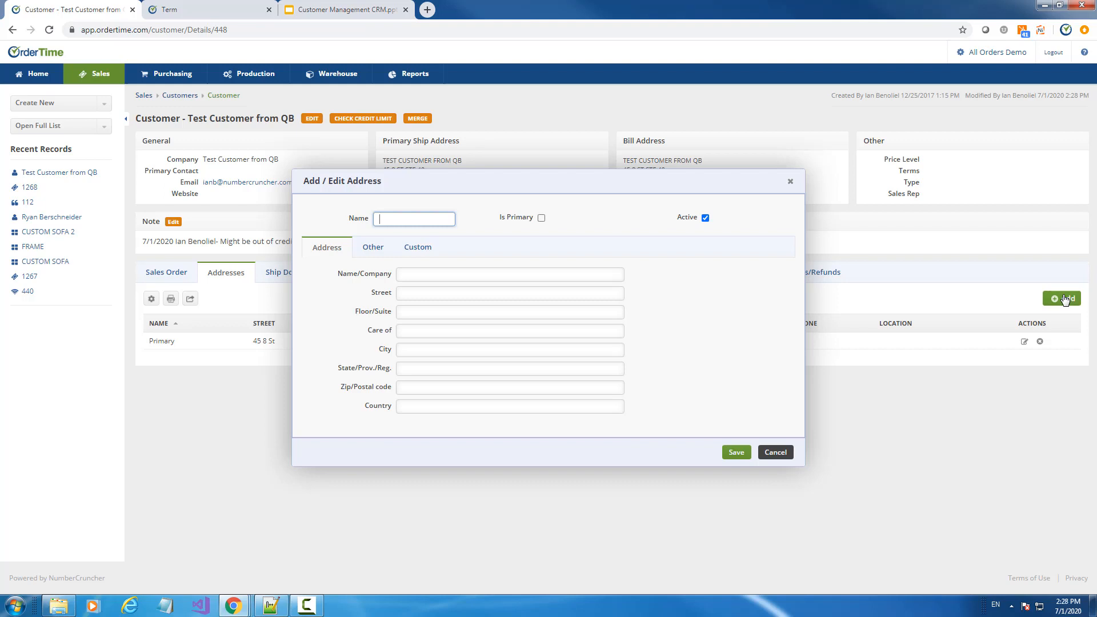
{"action": "left_click", "coordinate": [789, 183]}
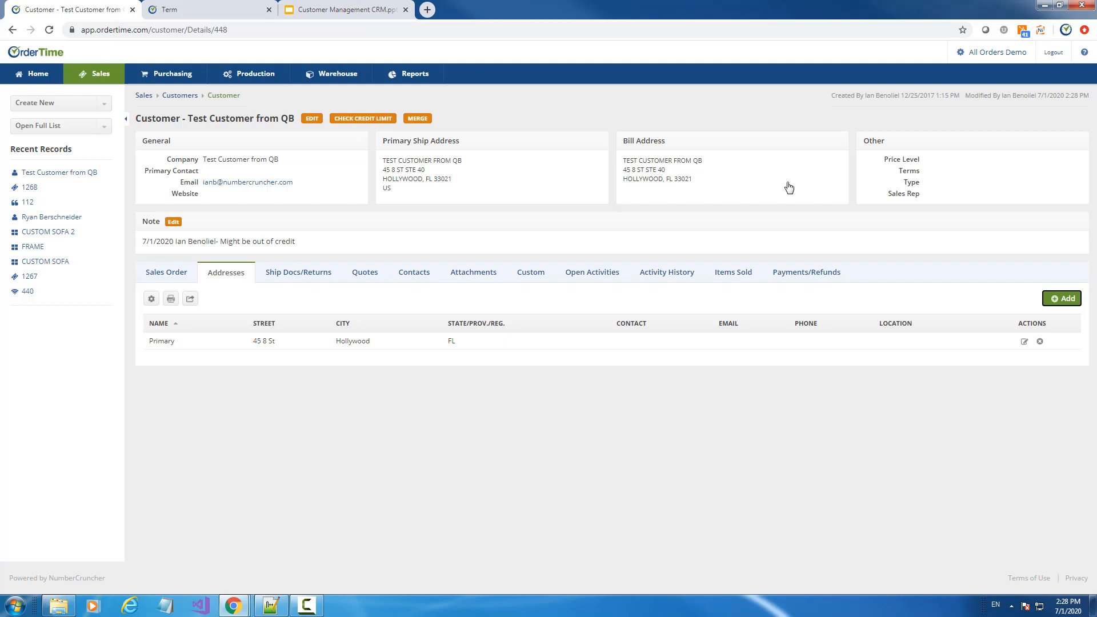
{"action": "left_click_drag", "start_coordinate": [693, 178], "coordinate": [622, 160]}
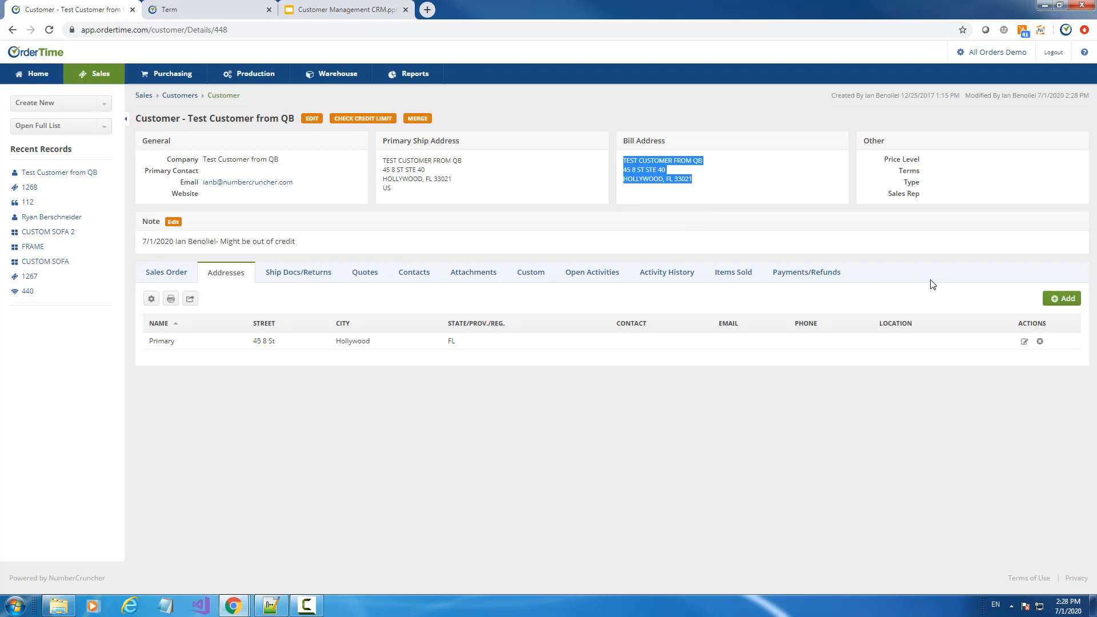
{"action": "left_click", "coordinate": [637, 179]}
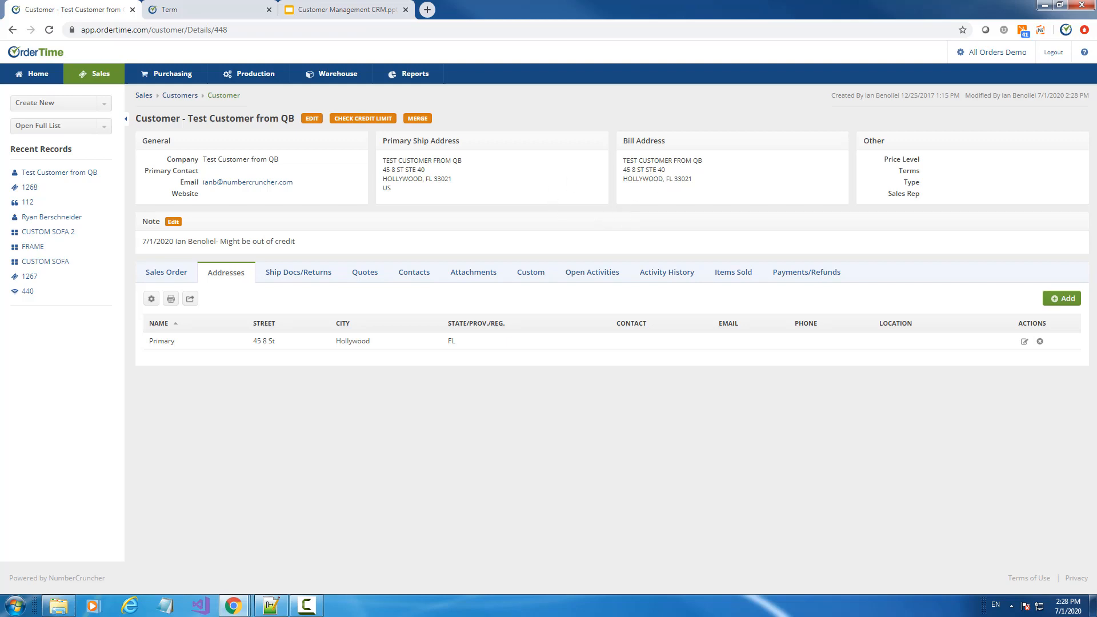
Glance at the slides, then open the Primary address for editing
{"action": "left_click", "coordinate": [377, 10]}
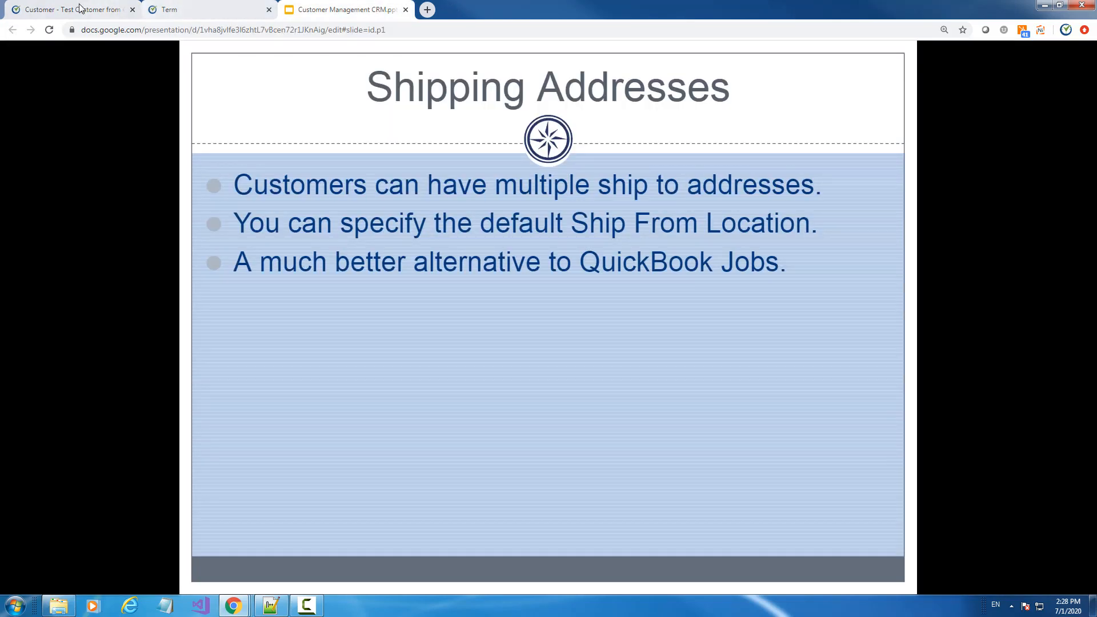
{"action": "left_click", "coordinate": [159, 8]}
{"action": "left_click", "coordinate": [70, 8]}
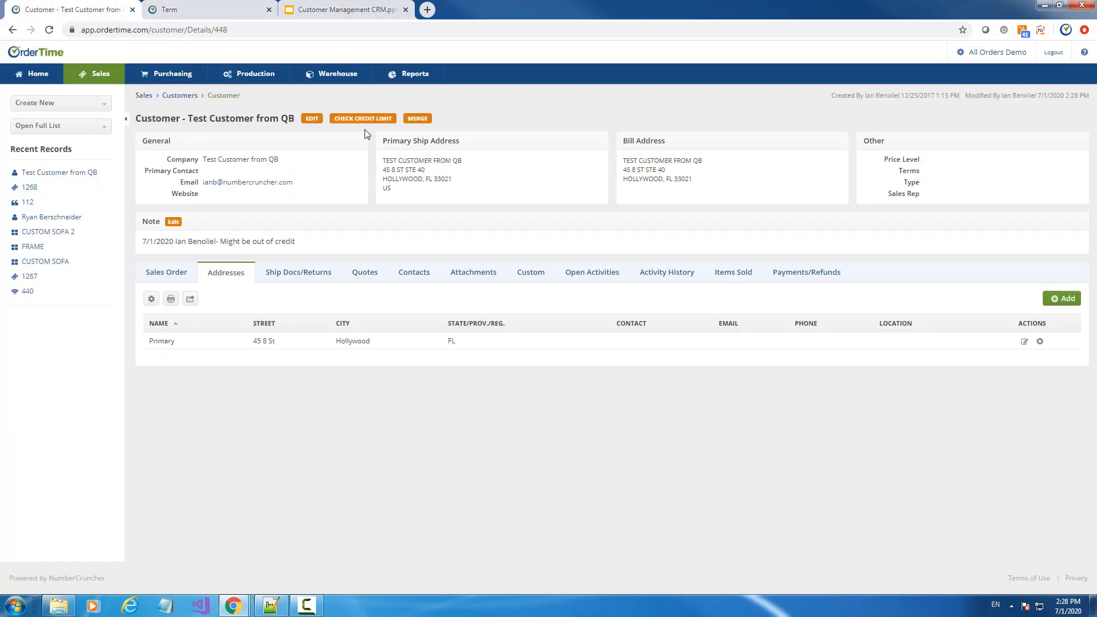
{"action": "left_click", "coordinate": [1025, 341]}
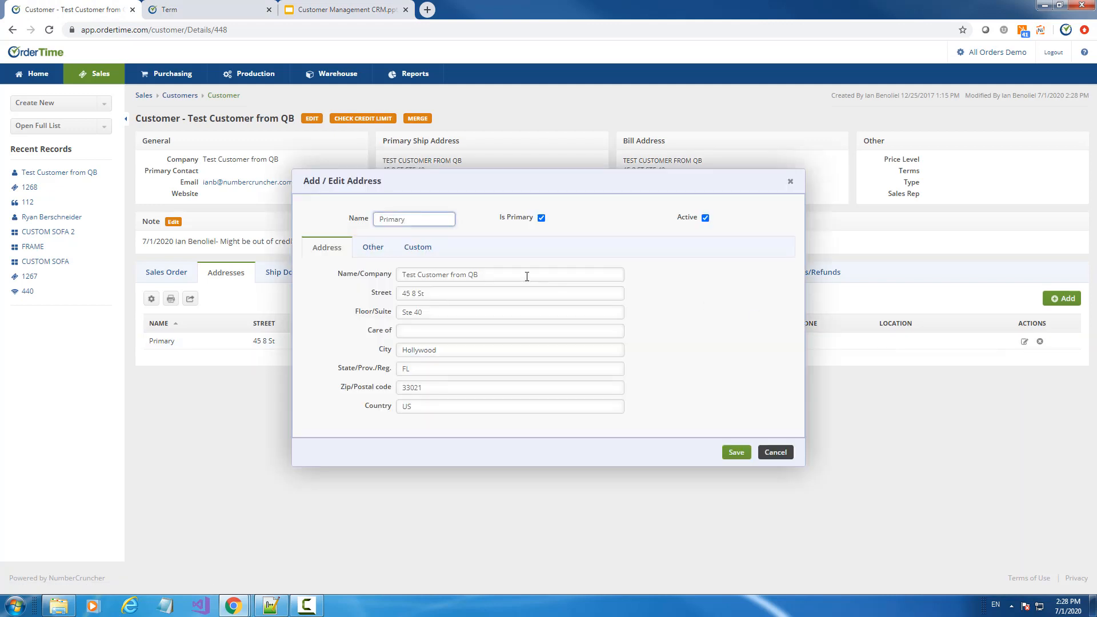
Inspect the Primary address's Tax Item and Location options on the Other tab
{"action": "left_click", "coordinate": [371, 247]}
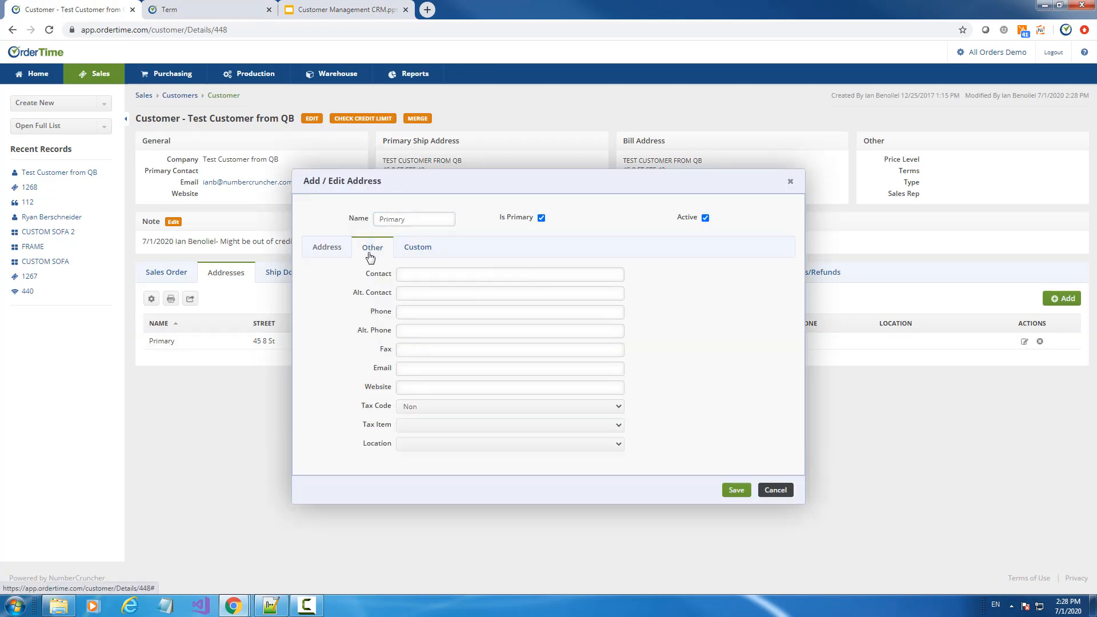
{"action": "left_click", "coordinate": [424, 429]}
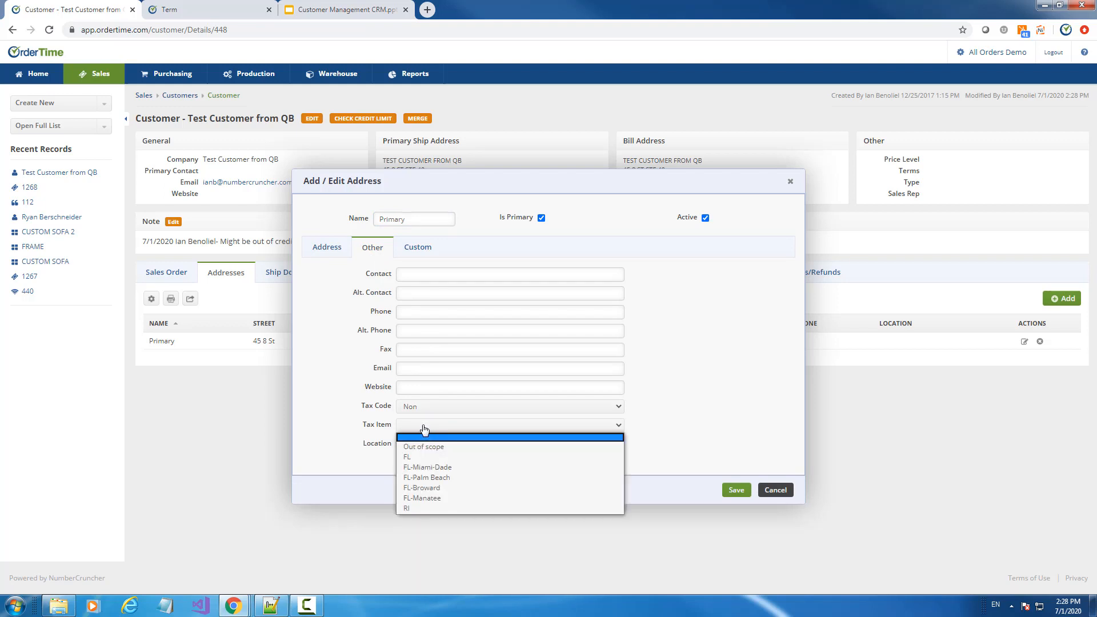
{"action": "left_click", "coordinate": [424, 429]}
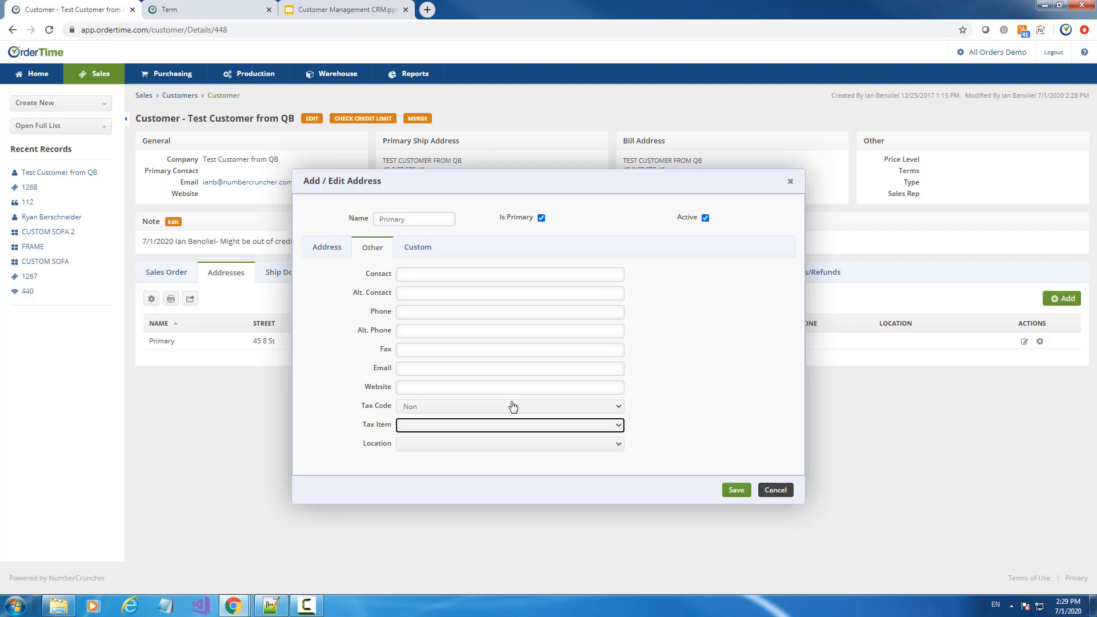
{"action": "left_click", "coordinate": [458, 448]}
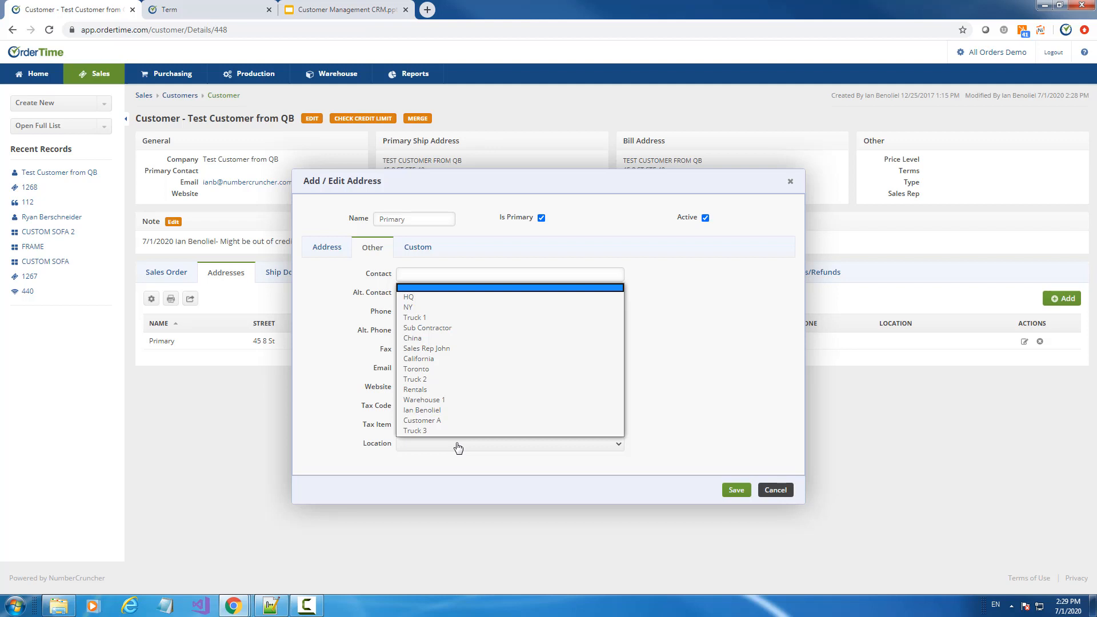
Advance the presentation to the Contacts slide and return to OrderTime
{"action": "left_click", "coordinate": [380, 6]}
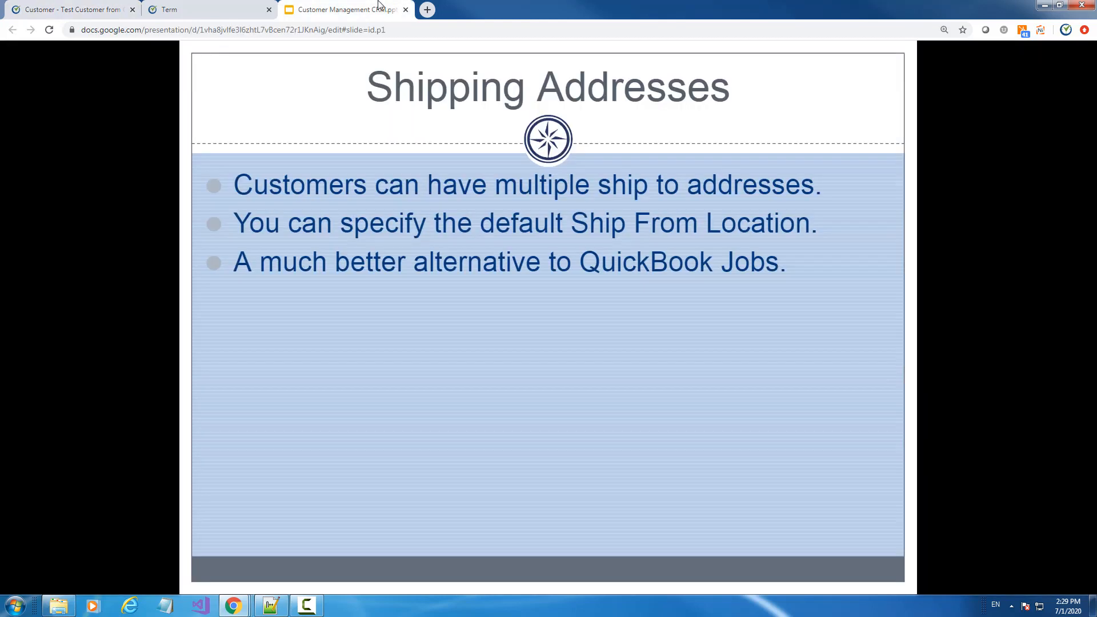
{"action": "left_click", "coordinate": [408, 315]}
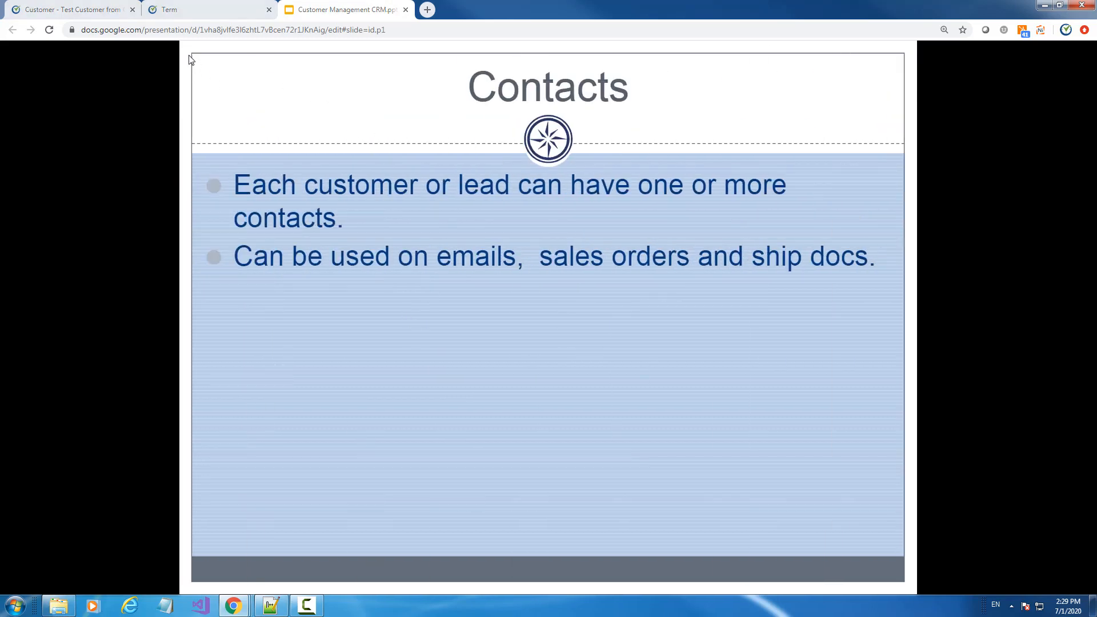
{"action": "left_click", "coordinate": [117, 8]}
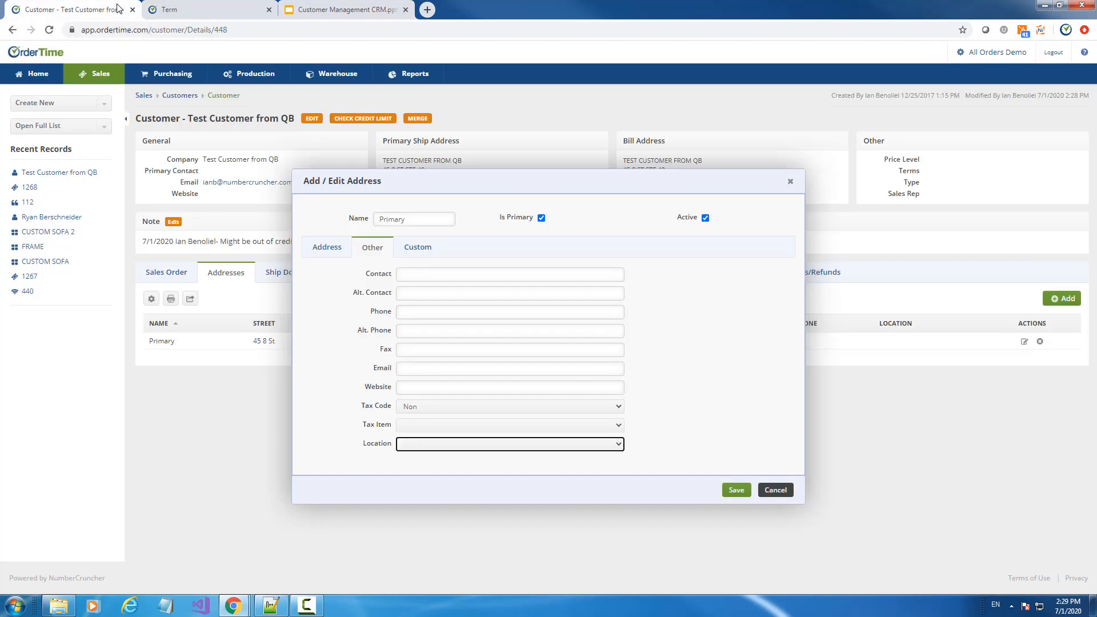
Close the address form and start a new contact on the Contacts tab
{"action": "left_click", "coordinate": [790, 182]}
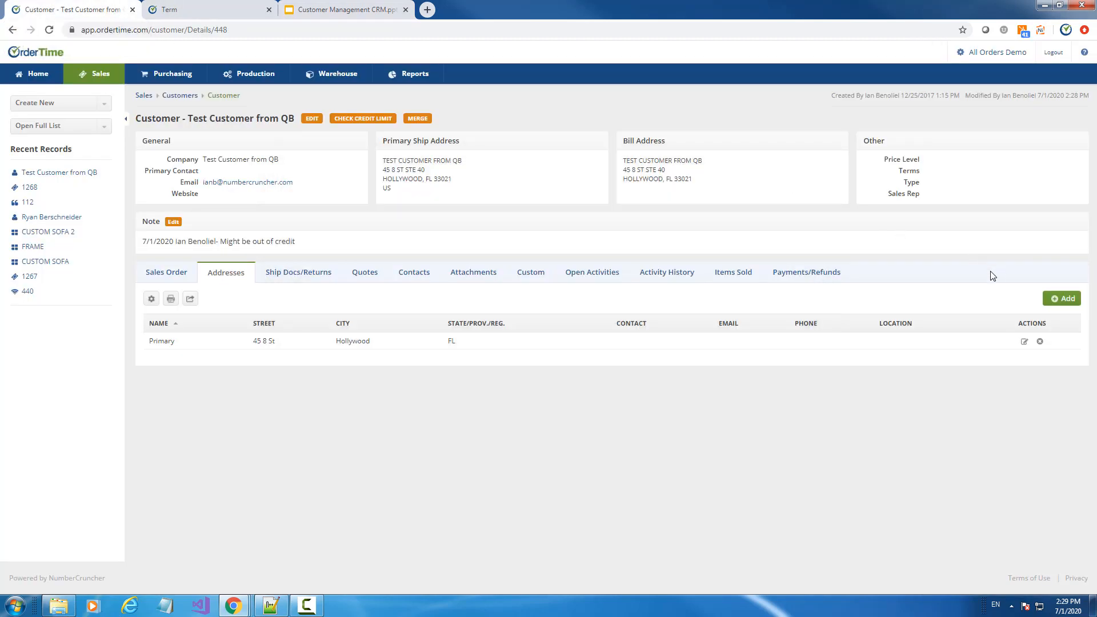
{"action": "left_click", "coordinate": [423, 277]}
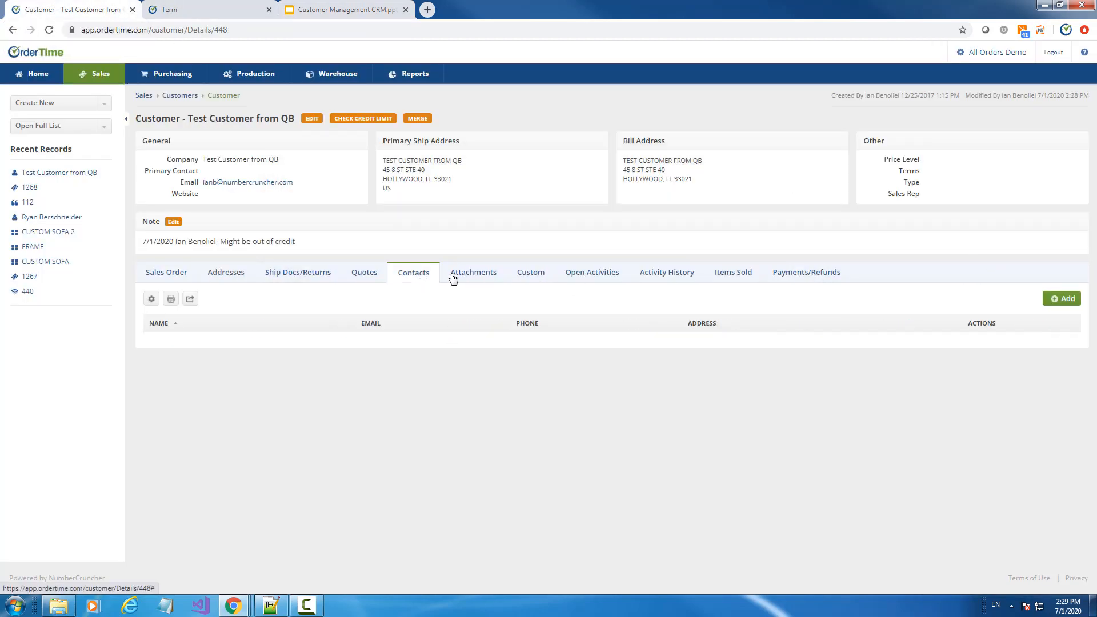
{"action": "left_click", "coordinate": [1061, 299]}
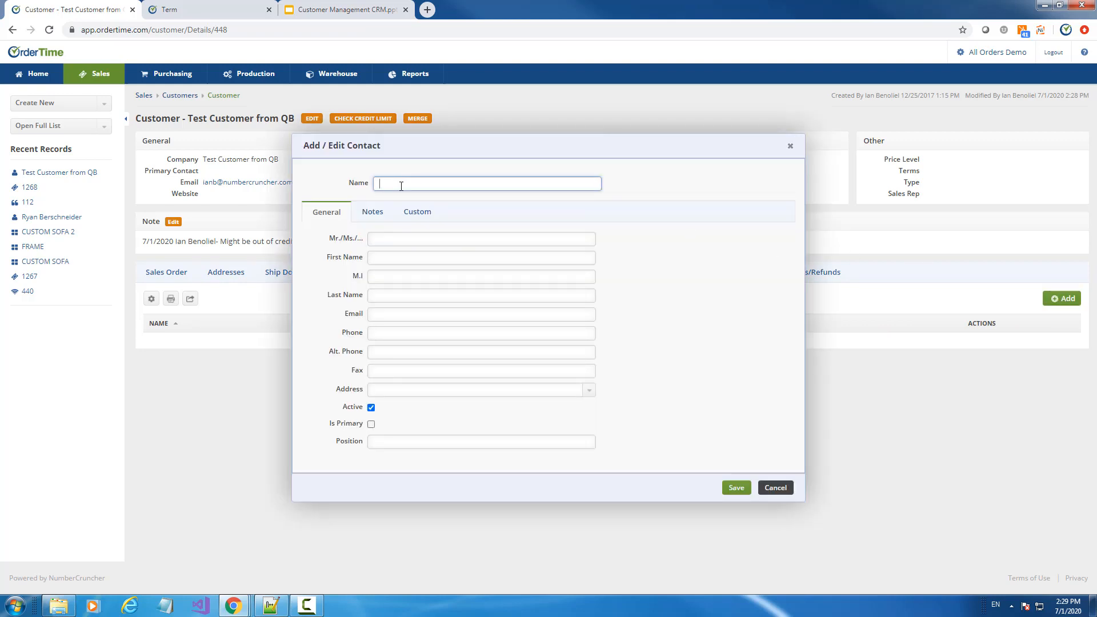
Autofill the new contact from a suggested existing contact and clear its address
{"action": "type", "text": "Bea"}
{"action": "key", "text": "BackSpace"}
{"action": "type", "text": "n"}
{"action": "key", "text": "Down"}
{"action": "key", "text": "Return"}
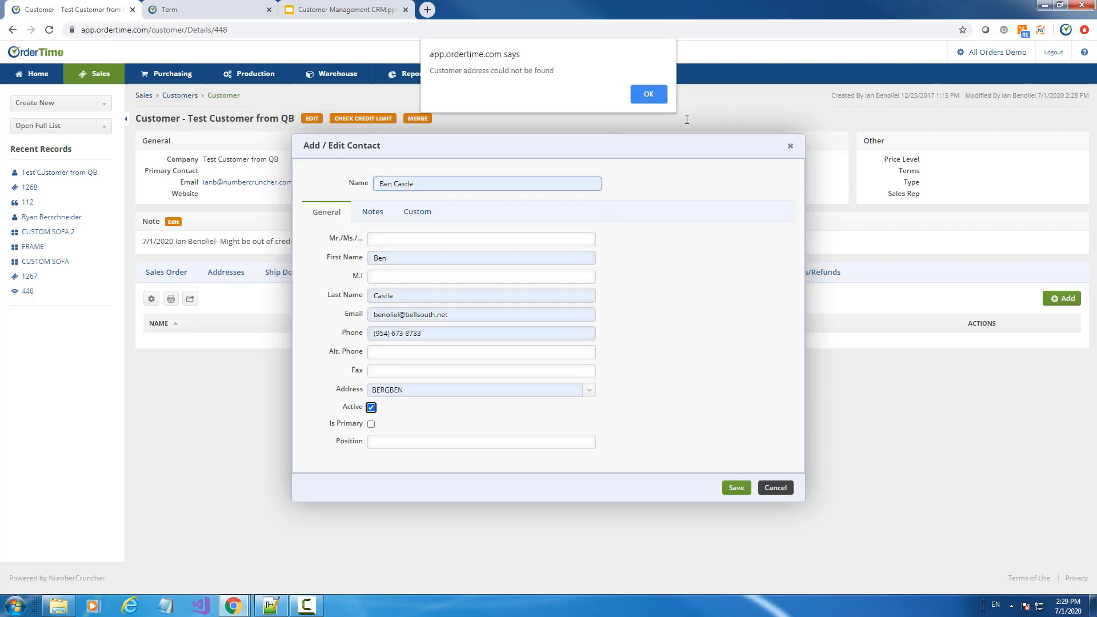
{"action": "left_click", "coordinate": [652, 94]}
{"action": "left_click", "coordinate": [418, 390]}
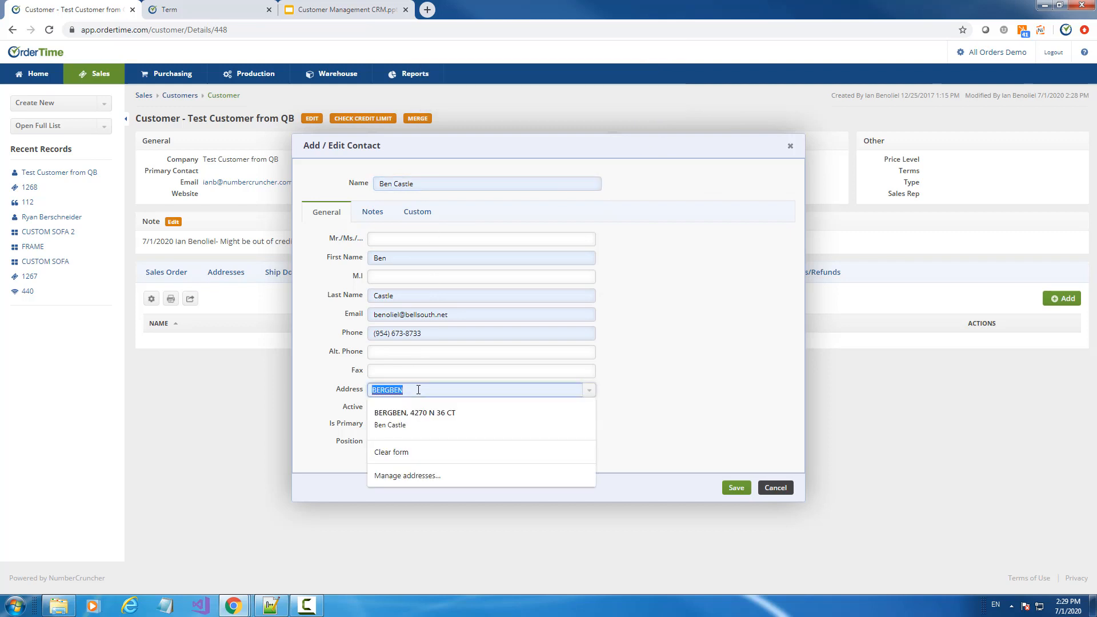
{"action": "key", "text": "Delete"}
{"action": "left_click", "coordinate": [408, 351]}
{"action": "left_click", "coordinate": [749, 204]}
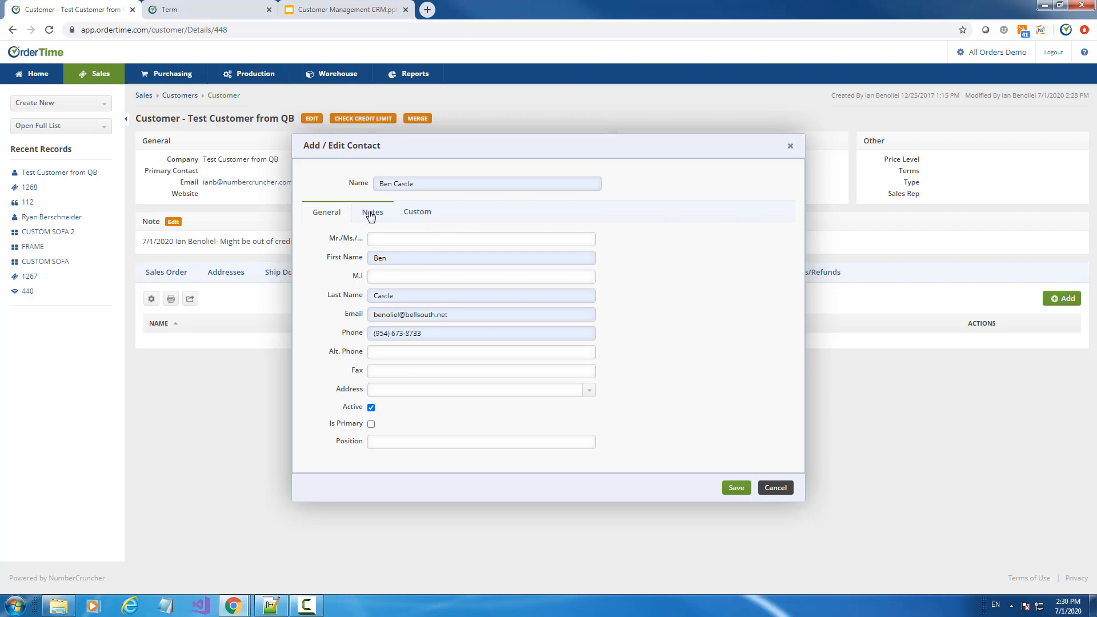
Change the e-mail to the suggested sales@ address, enter a new phone number, make it primary
{"action": "left_click_drag", "start_coordinate": [450, 316], "coordinate": [360, 323]}
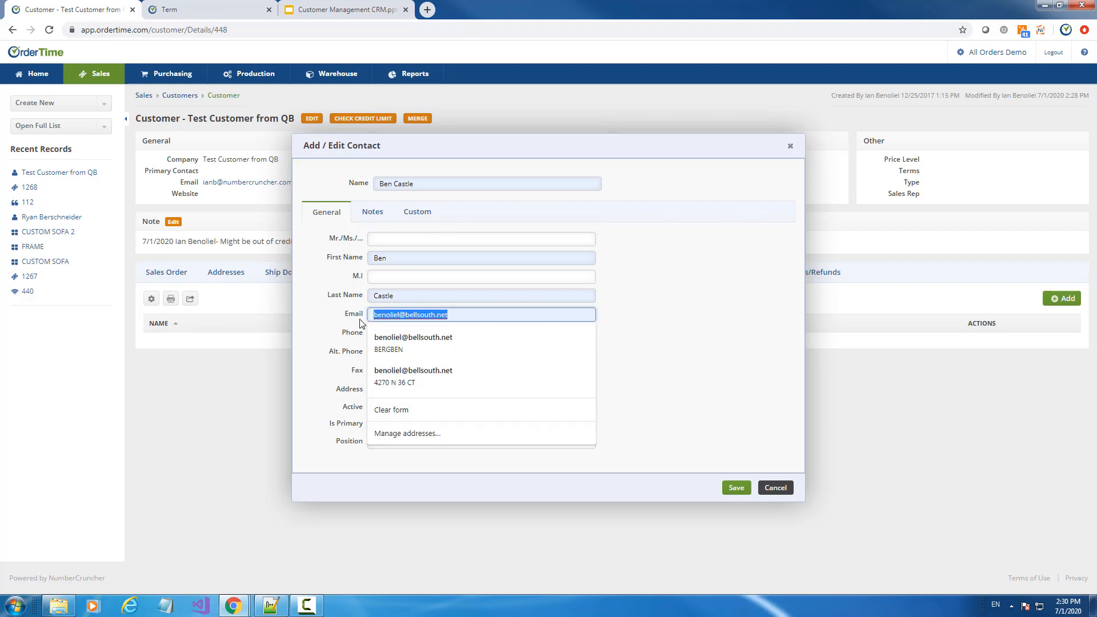
{"action": "type", "text": "i"}
{"action": "key", "text": "BackSpace"}
{"action": "type", "text": "sales@"}
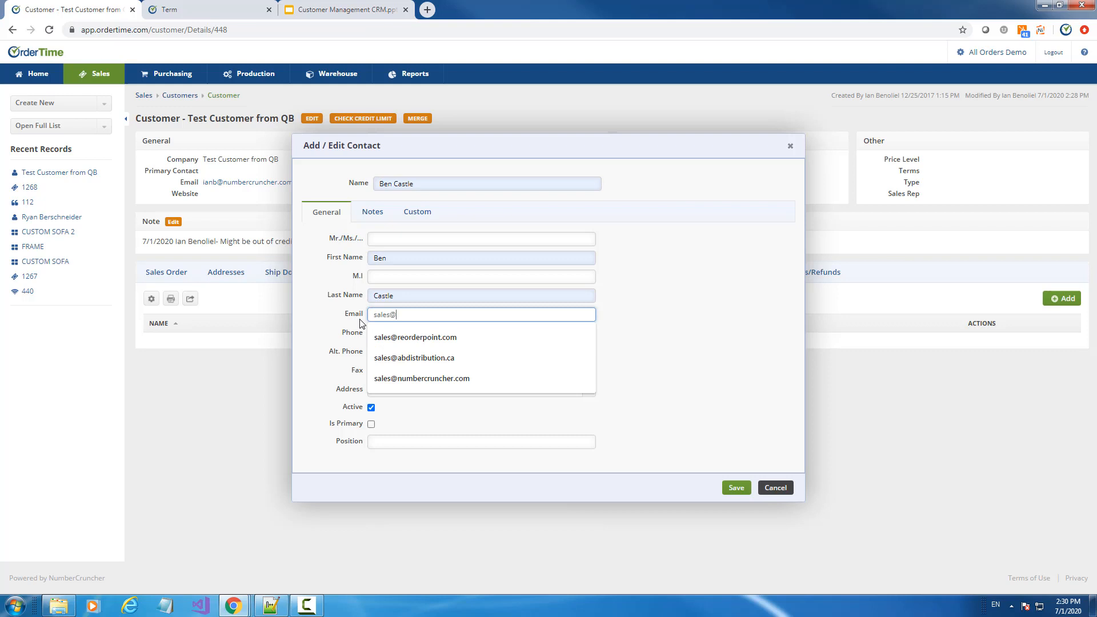
{"action": "key", "text": "Down"}
{"action": "key", "text": "Tab"}
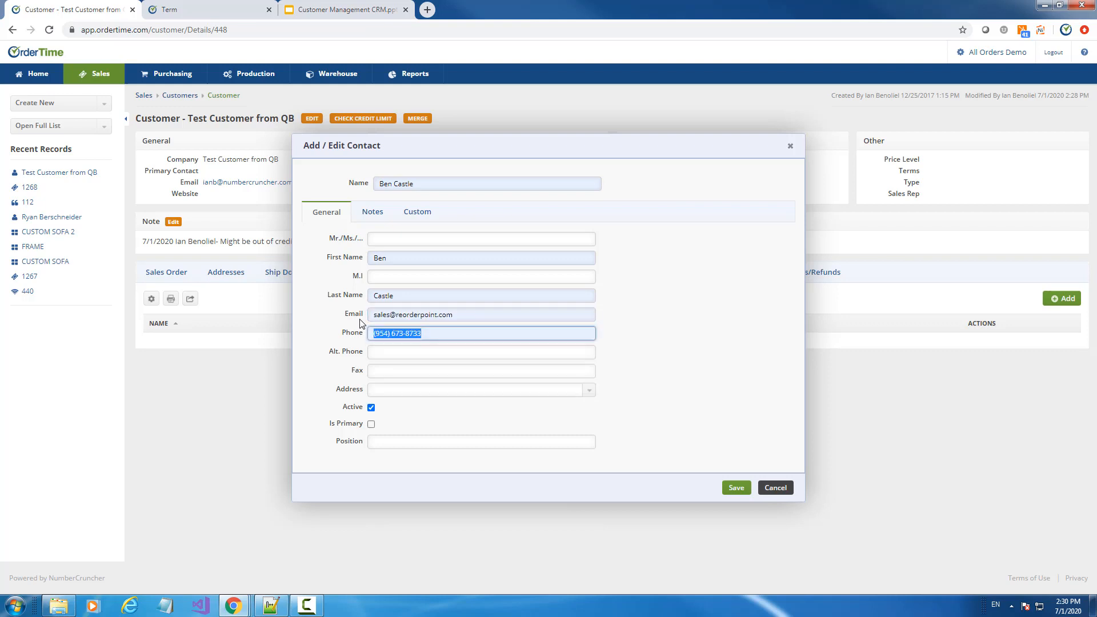
{"action": "left_click", "coordinate": [404, 348]}
{"action": "left_click_drag", "start_coordinate": [446, 335], "coordinate": [338, 323]}
{"action": "key", "text": "BackSpace"}
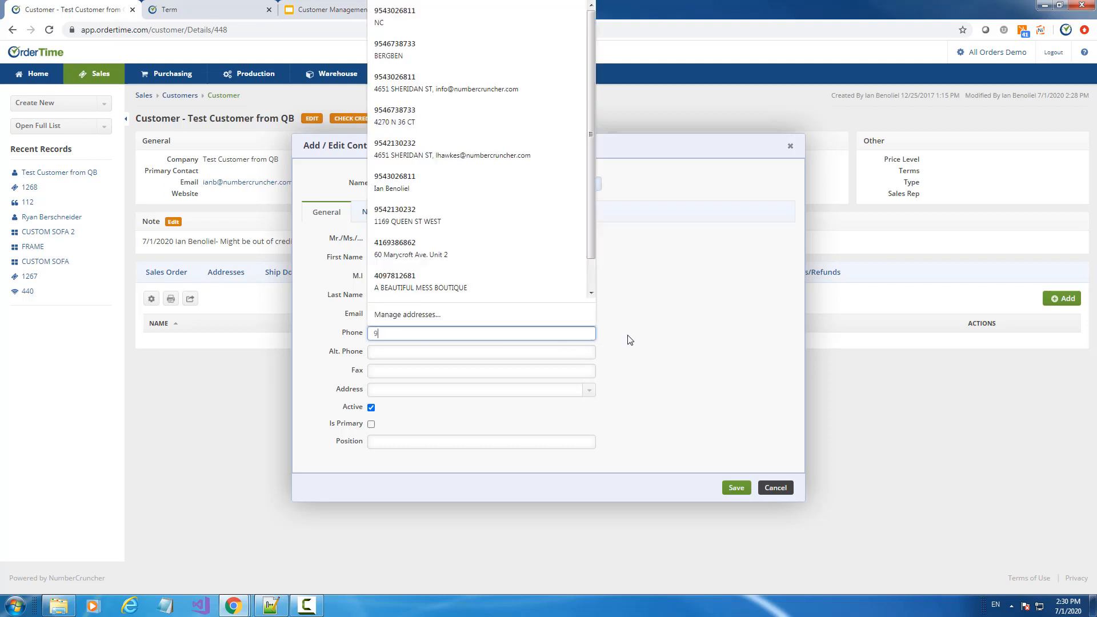
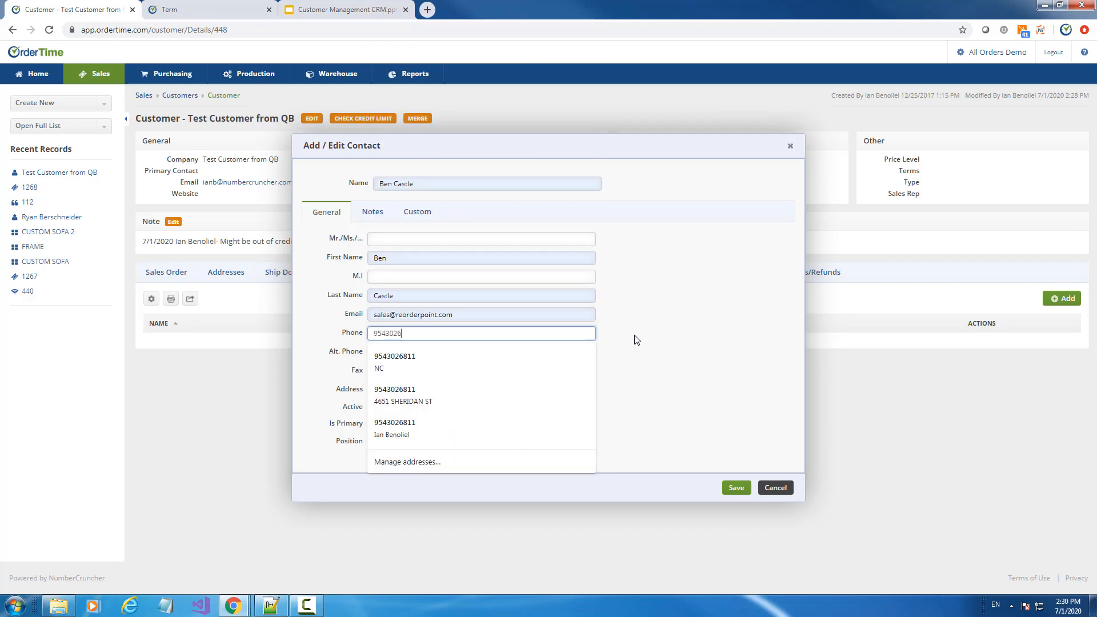
{"action": "key", "text": "Tab"}
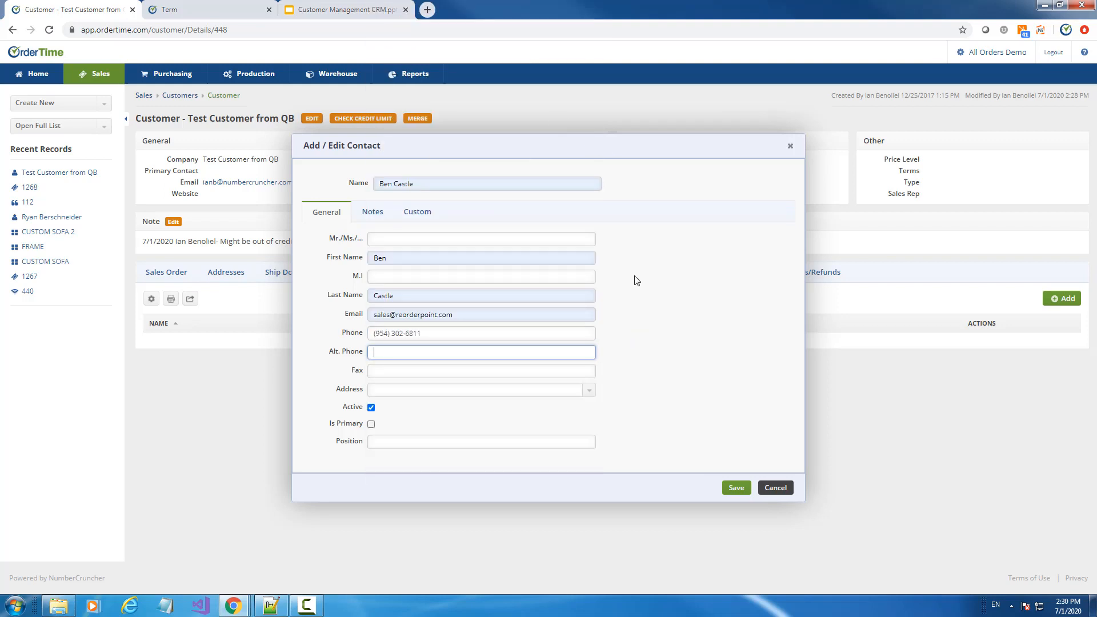
{"action": "left_click", "coordinate": [372, 424]}
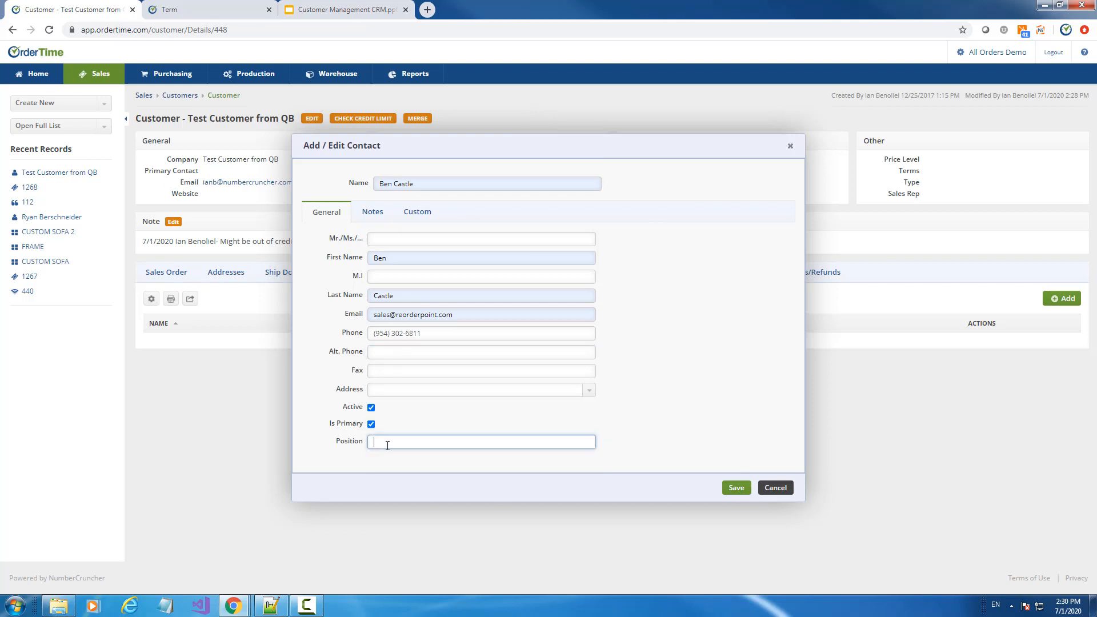
Check the Notes and Custom tabs, leave the address empty, and save the contact
{"action": "left_click", "coordinate": [373, 219]}
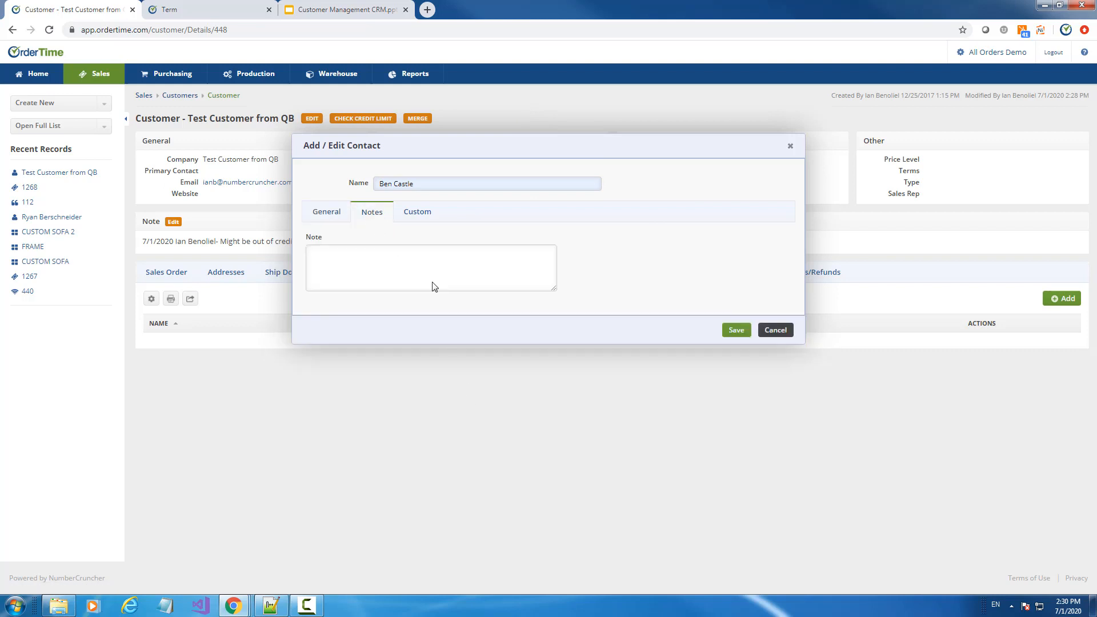
{"action": "left_click", "coordinate": [418, 211]}
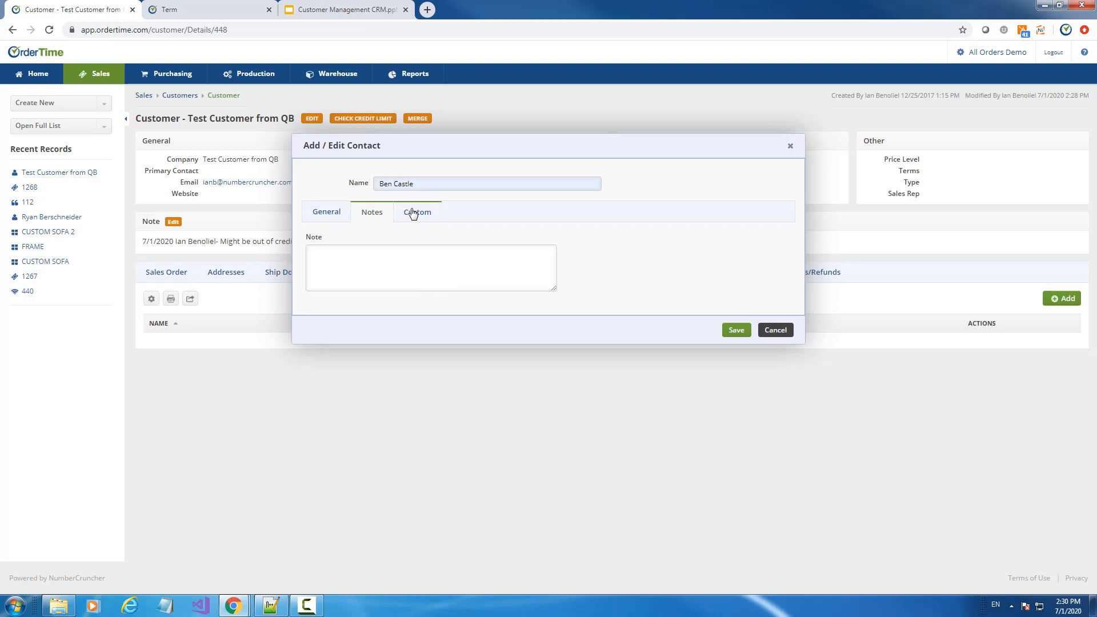
{"action": "left_click", "coordinate": [326, 216]}
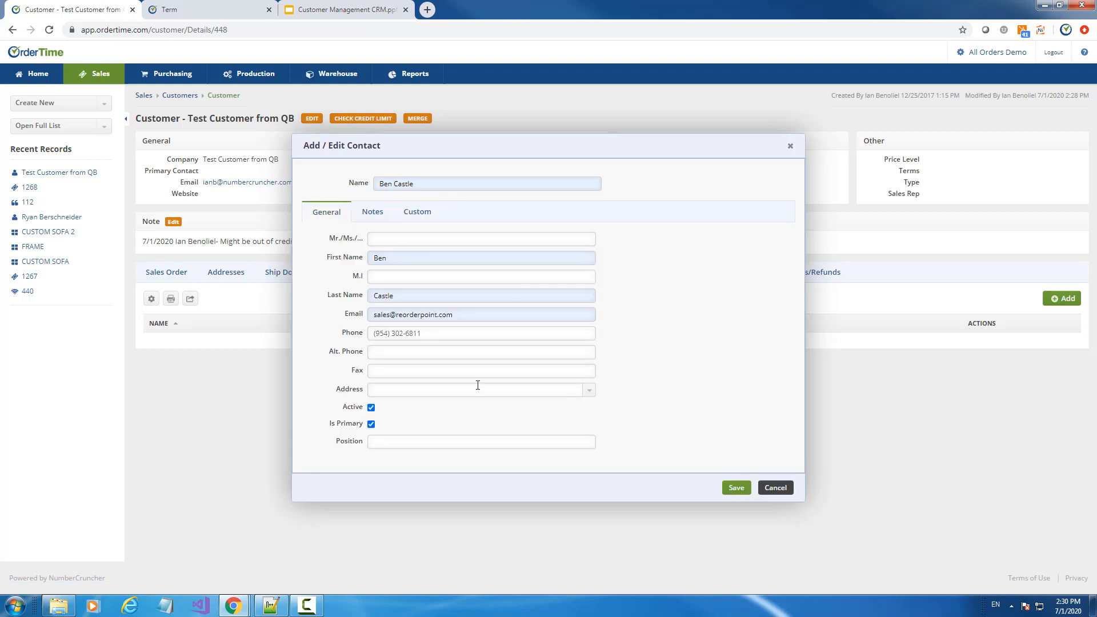
{"action": "left_click", "coordinate": [454, 391]}
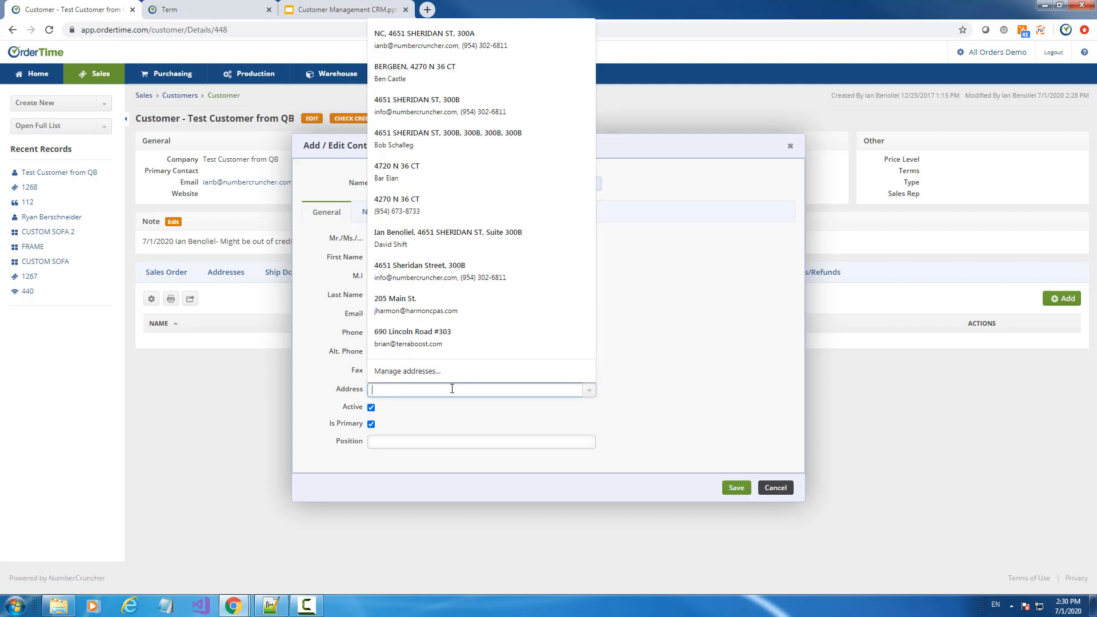
{"action": "left_click", "coordinate": [590, 393]}
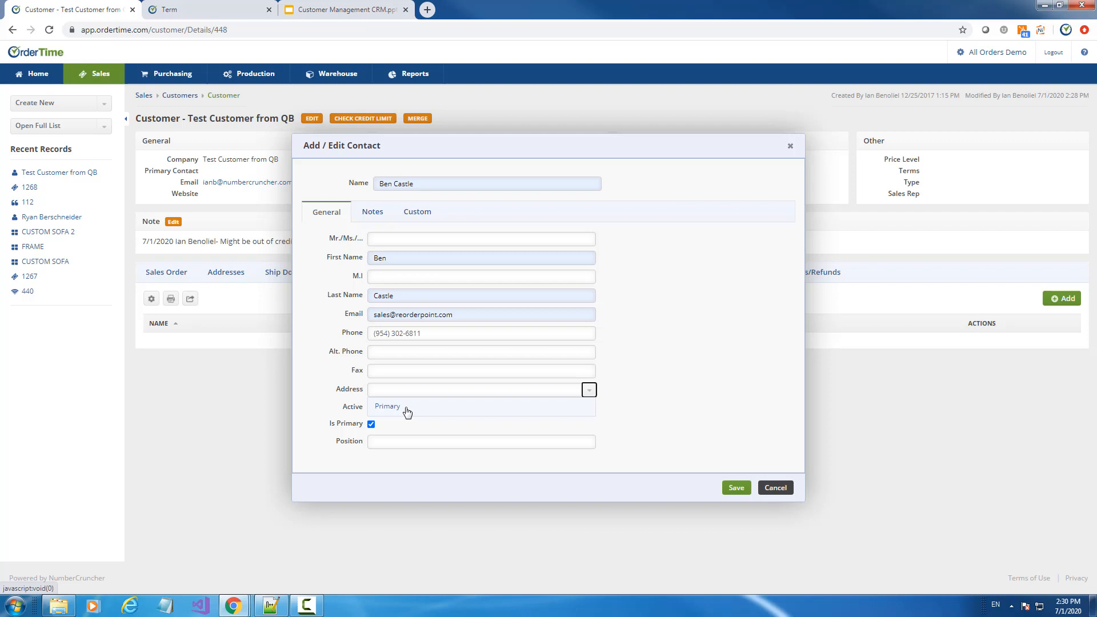
{"action": "left_click", "coordinate": [736, 487]}
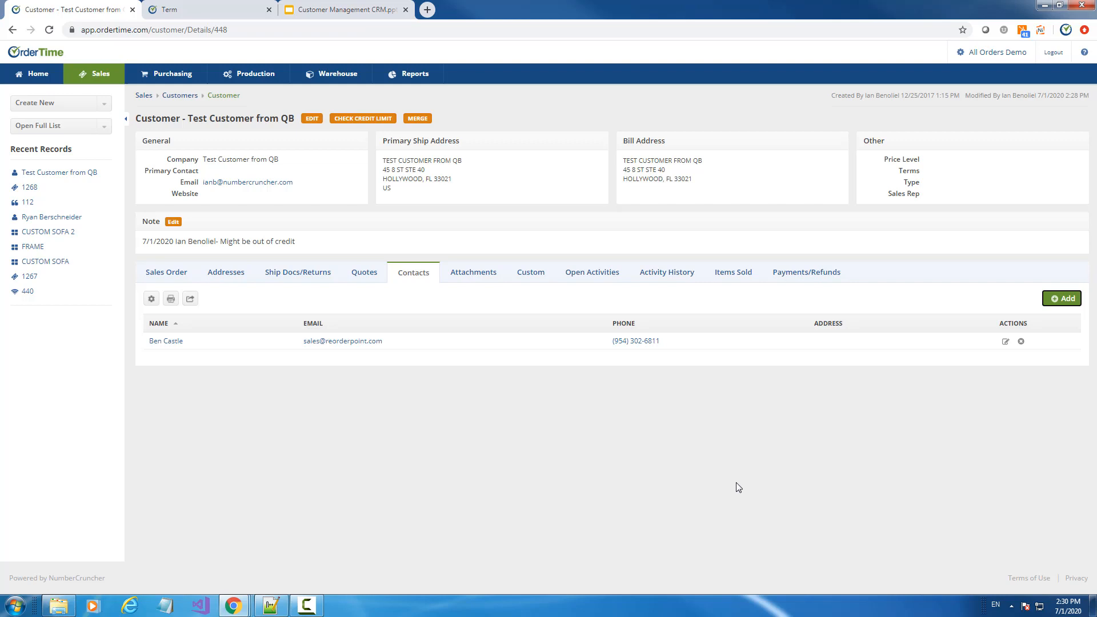
Open OrderTime's full Contacts list, then show the Quotes slide in the CRM presentation
{"action": "left_click", "coordinate": [64, 128]}
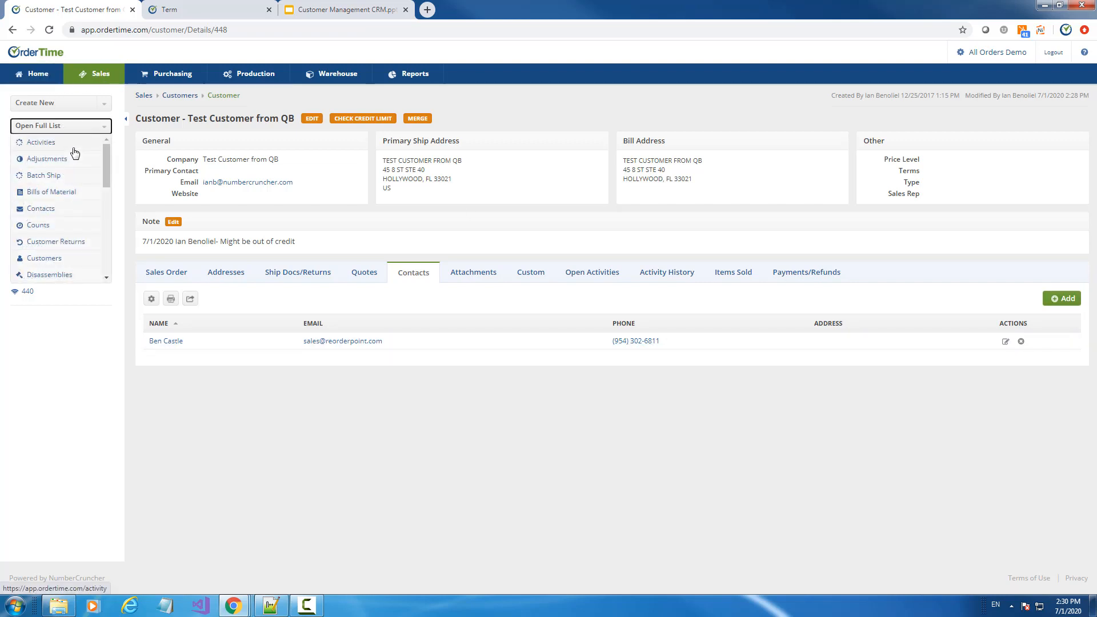
{"action": "left_click", "coordinate": [41, 213]}
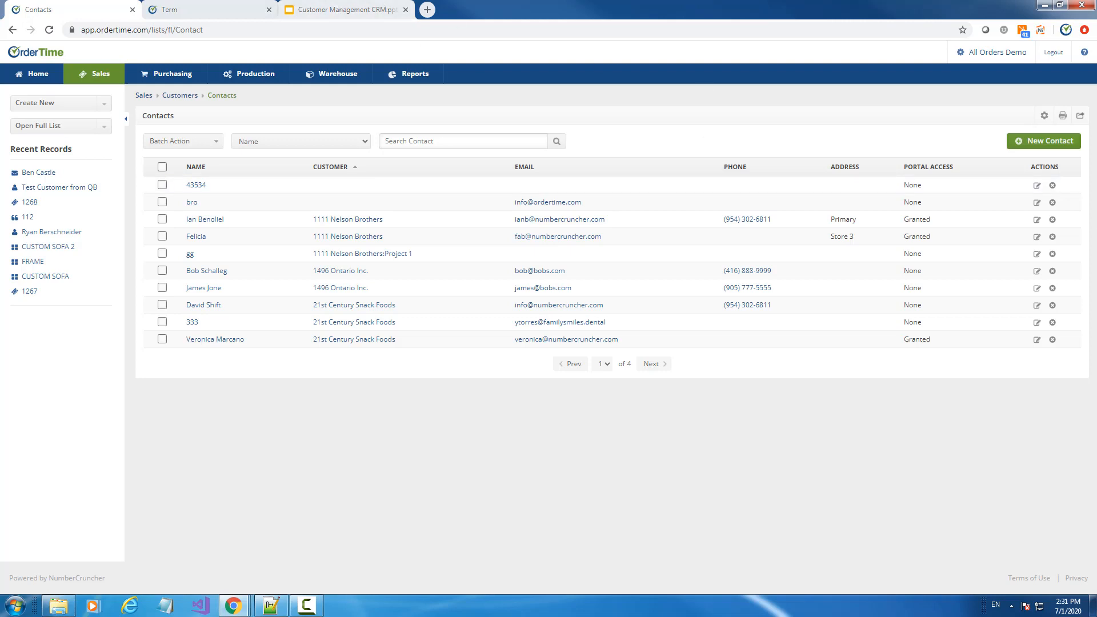
{"action": "left_click", "coordinate": [335, 10]}
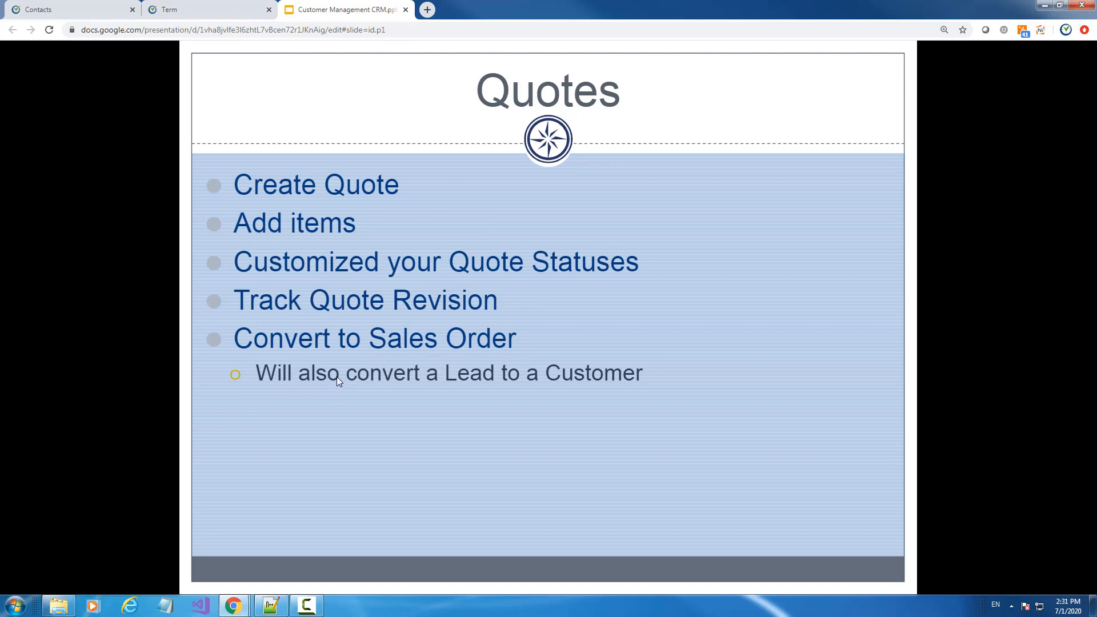
Open the Doc Status settings and open the Quotes full list in a new tab
{"action": "left_click", "coordinate": [61, 8]}
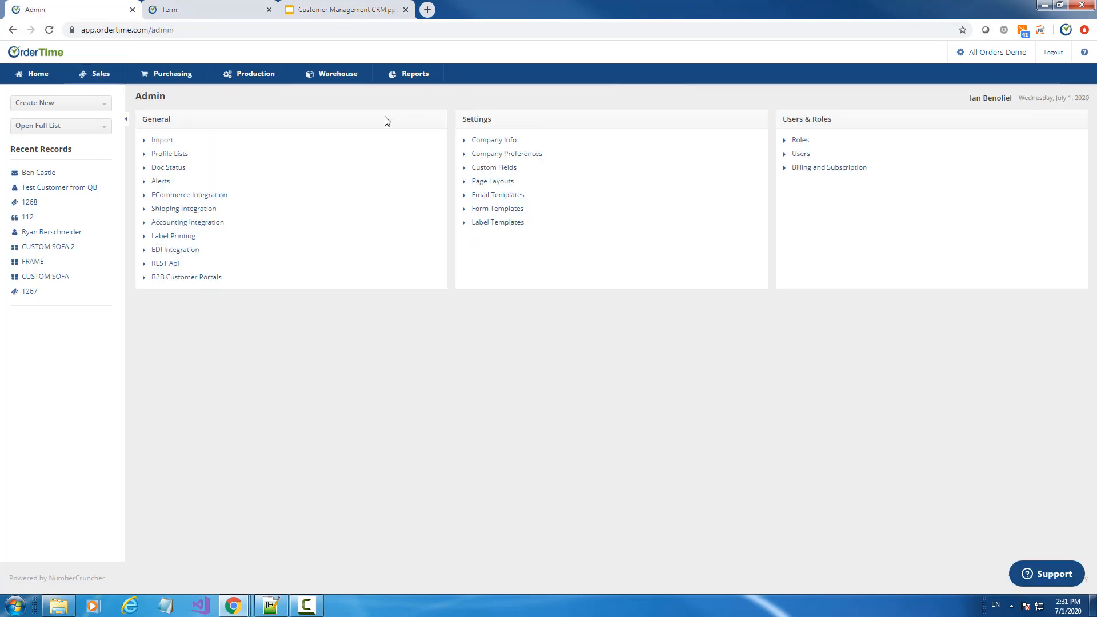
{"action": "left_click", "coordinate": [182, 169]}
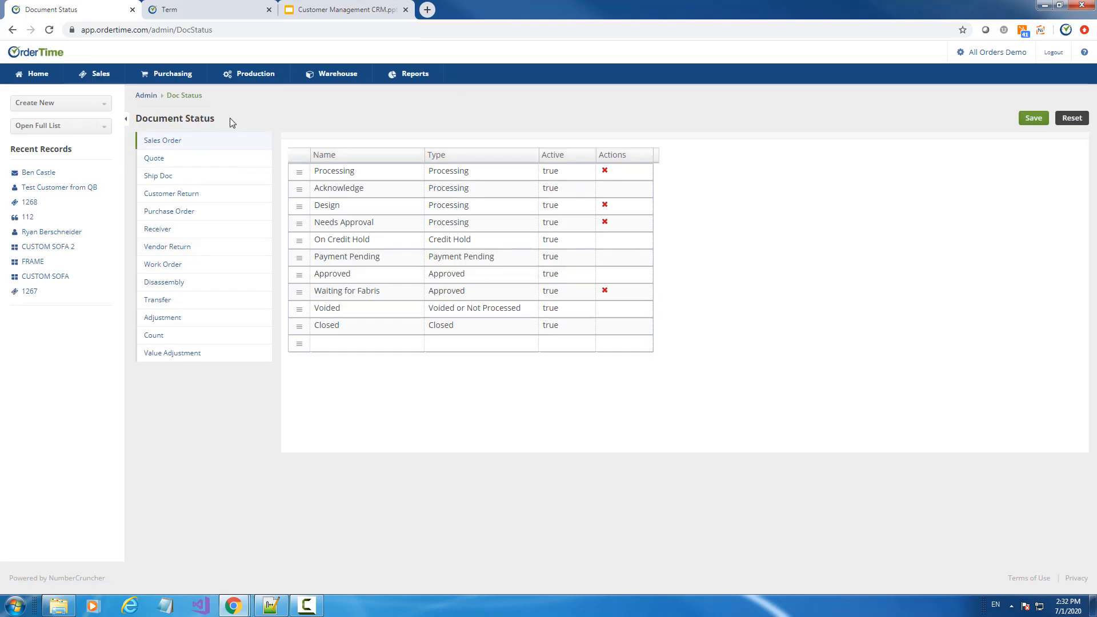
{"action": "left_click", "coordinate": [50, 126]}
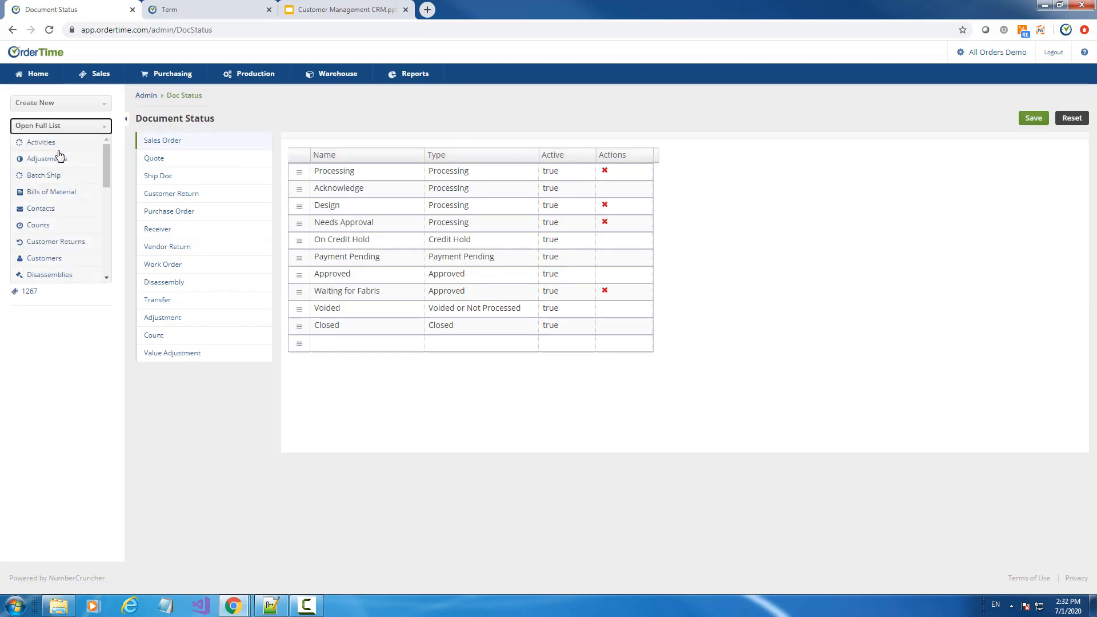
{"action": "scroll", "coordinate": [70, 181], "scroll_direction": "down", "scroll_amount": 1}
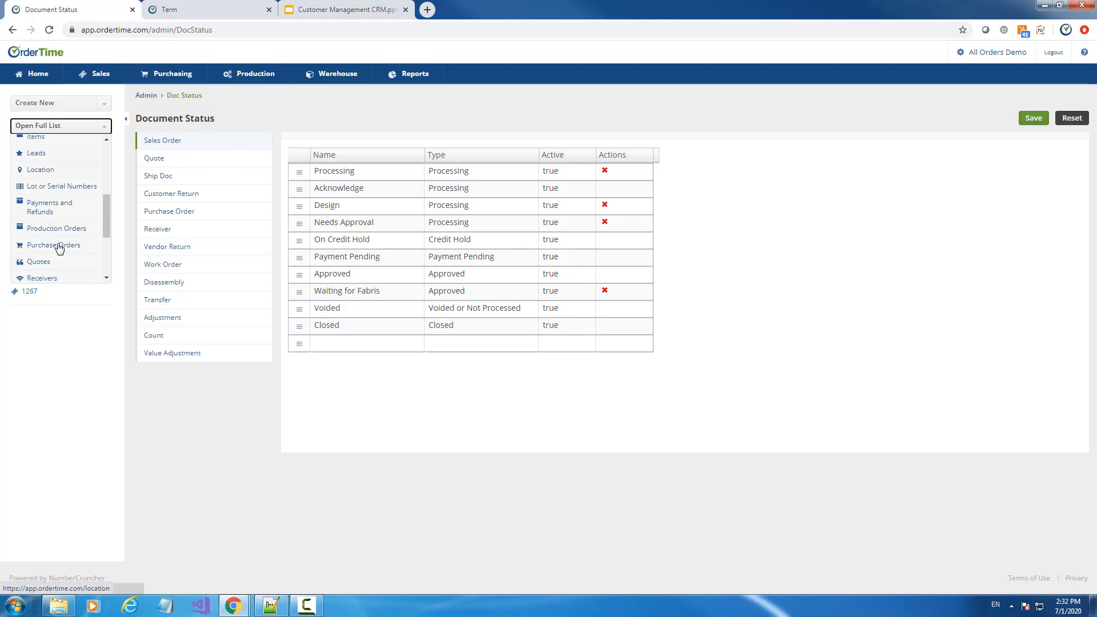
{"action": "right_click", "coordinate": [38, 264]}
{"action": "left_click", "coordinate": [63, 269]}
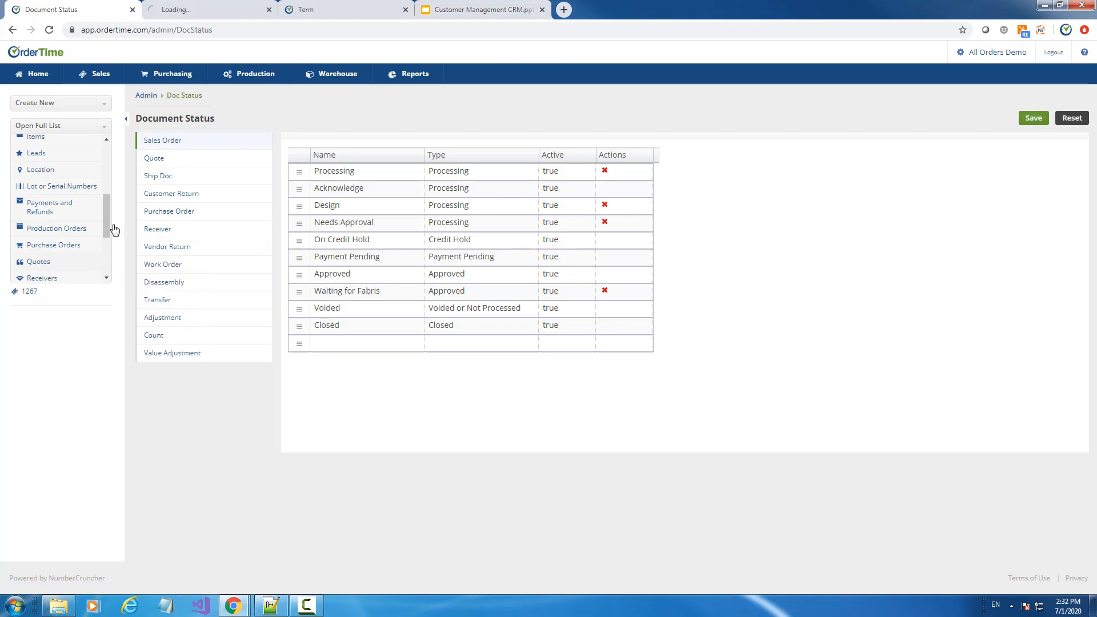
Check the new Quotes tab, then return to Doc Status and show the Quote statuses
{"action": "left_click", "coordinate": [228, 16]}
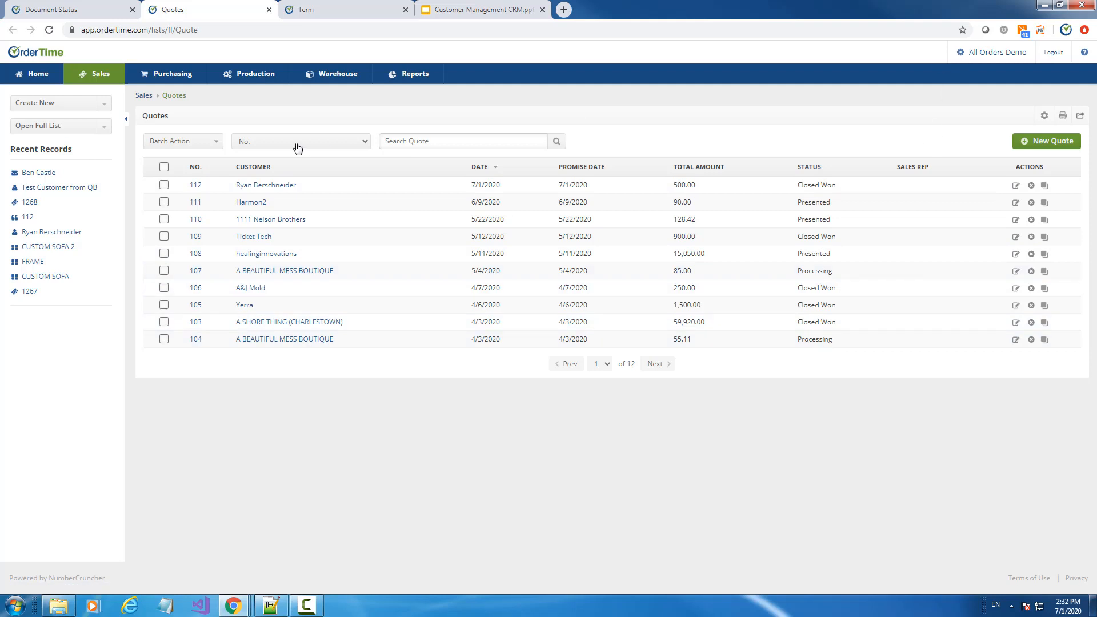
{"action": "left_click", "coordinate": [74, 7]}
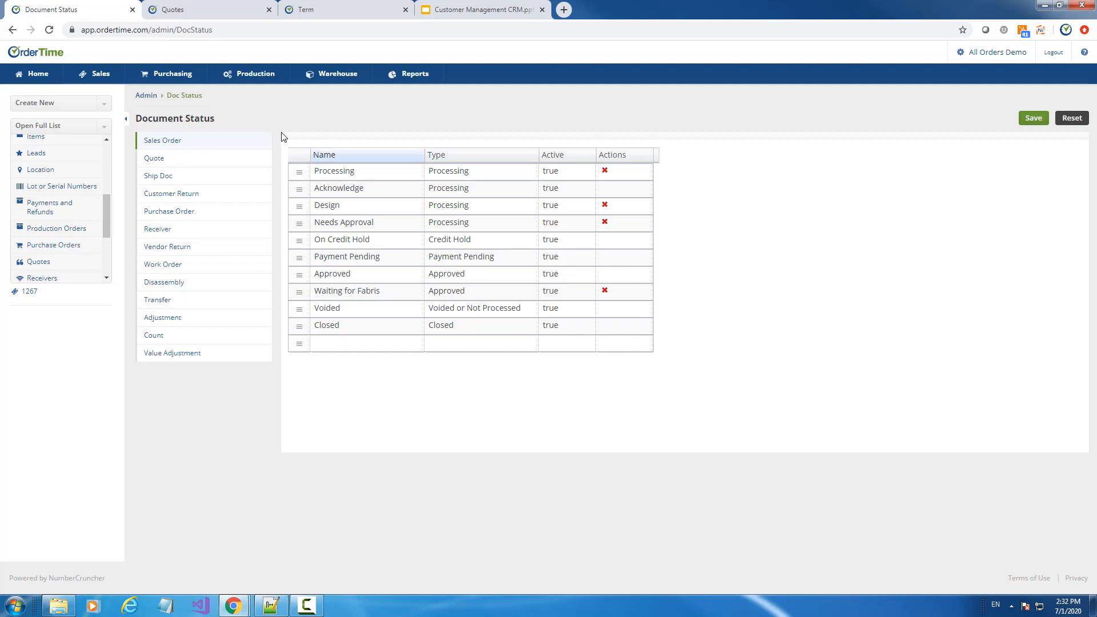
{"action": "left_click", "coordinate": [154, 161]}
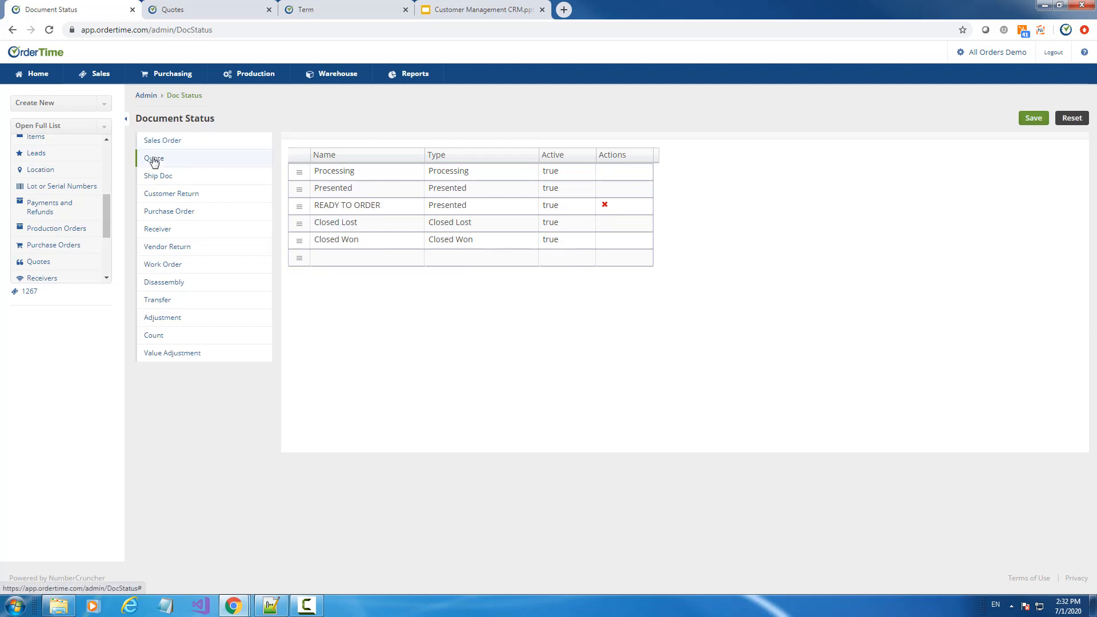
Add a Quote status row named 'Another' with type Processing
{"action": "left_click", "coordinate": [470, 257]}
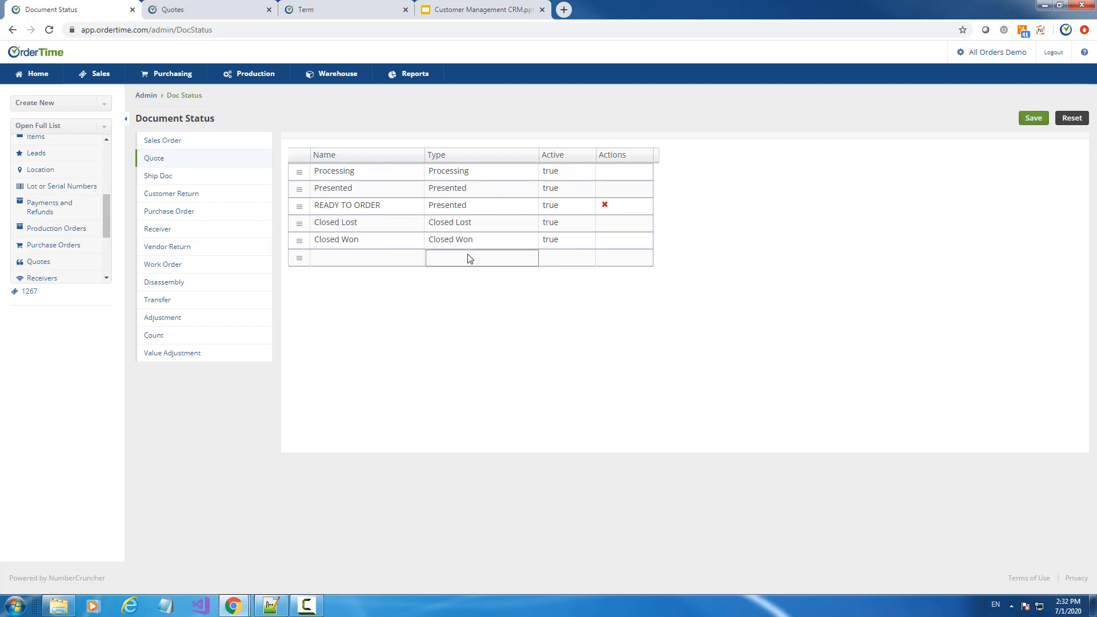
{"action": "left_click", "coordinate": [352, 256]}
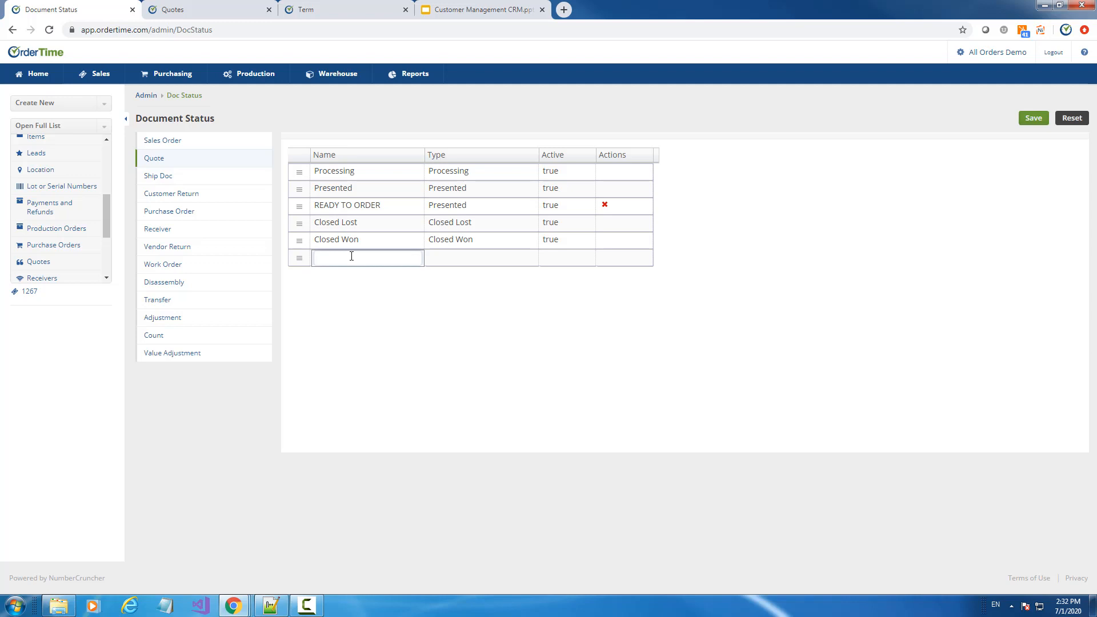
{"action": "type", "text": "Another"}
{"action": "key", "text": "Tab"}
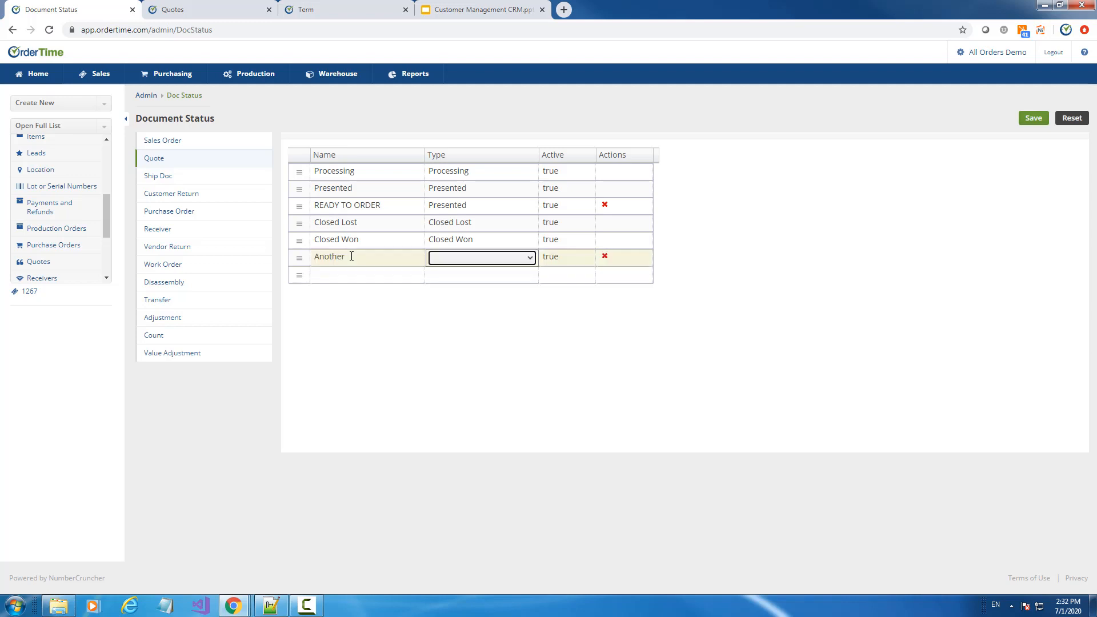
{"action": "left_click", "coordinate": [471, 263]}
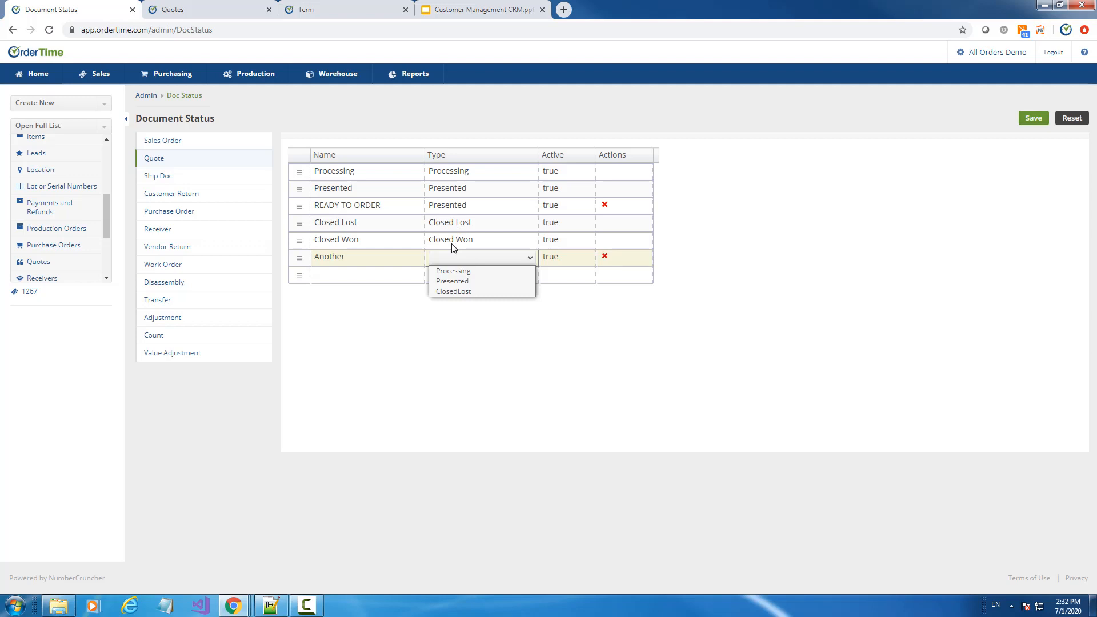
{"action": "left_click", "coordinate": [457, 275]}
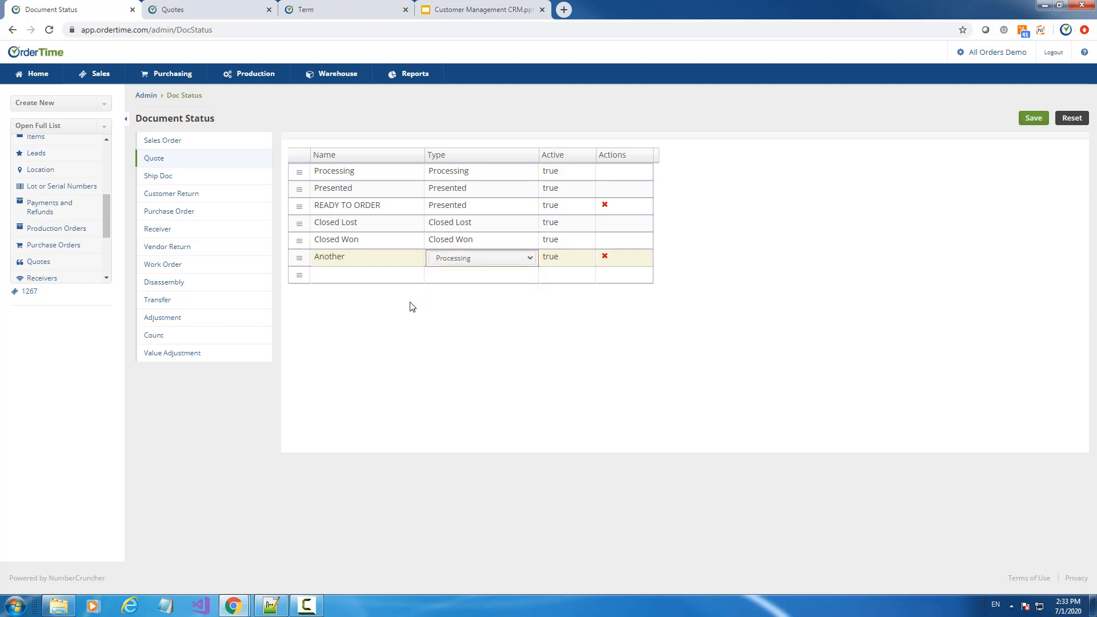
{"action": "left_click", "coordinate": [387, 212]}
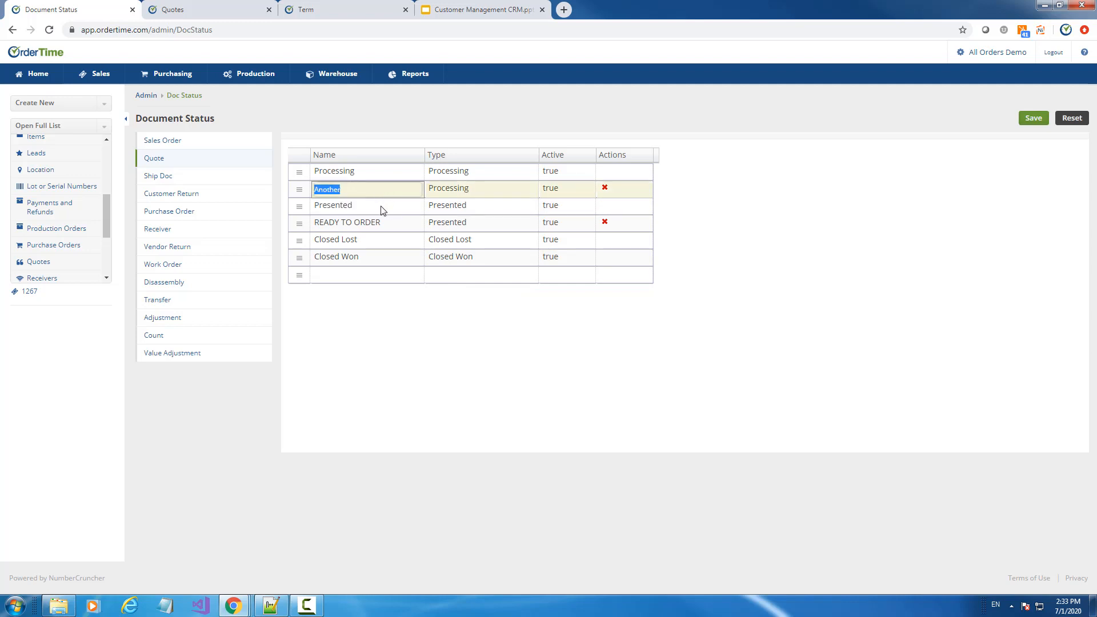
Try dragging Presented above Another and to the top, dismissing each reorder warning
{"action": "left_click_drag", "start_coordinate": [296, 206], "coordinate": [295, 186]}
{"action": "left_click", "coordinate": [646, 91]}
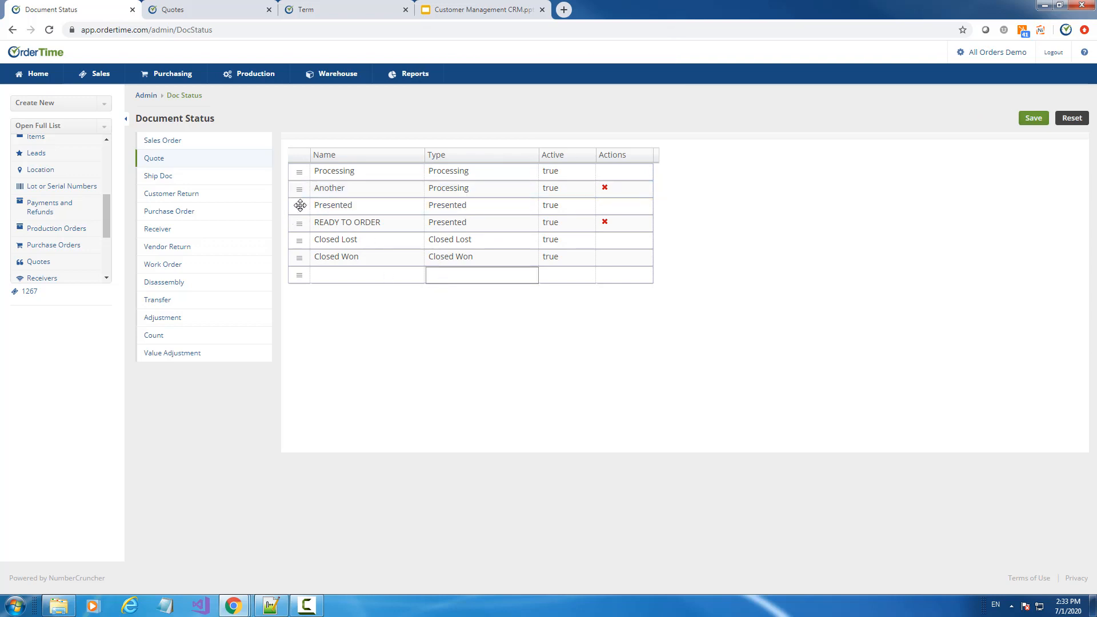
{"action": "left_click_drag", "start_coordinate": [299, 206], "coordinate": [299, 184]}
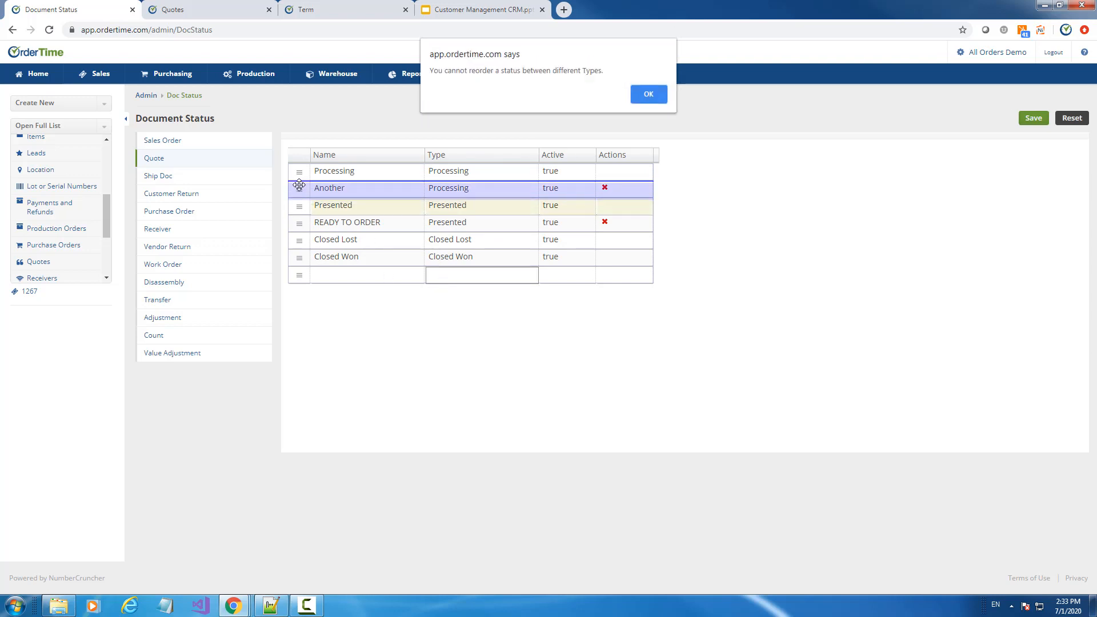
{"action": "left_click", "coordinate": [654, 95]}
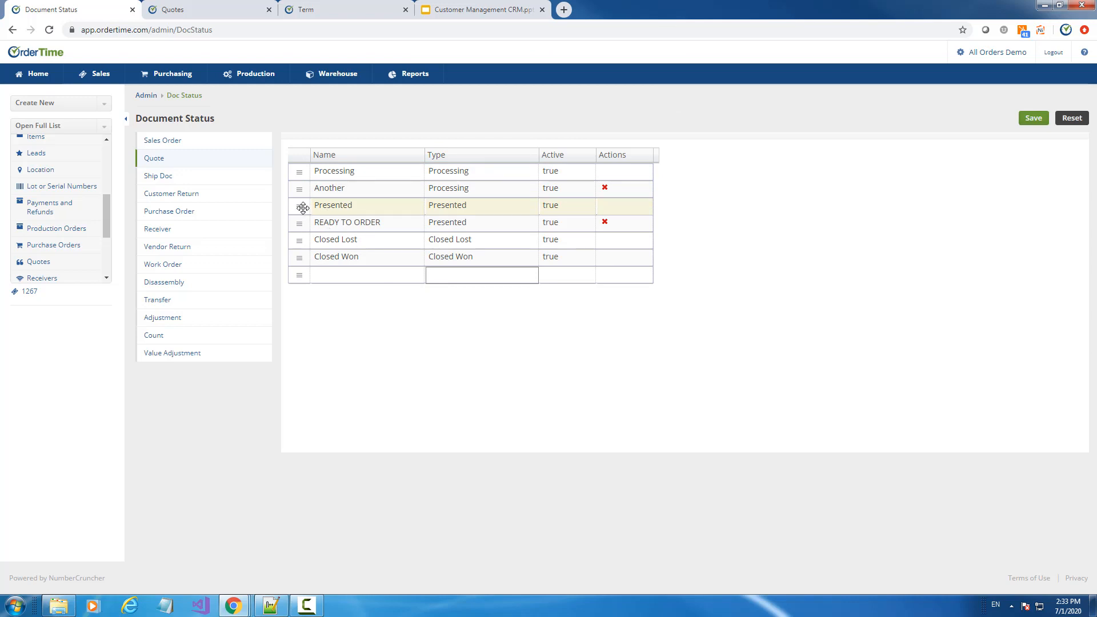
{"action": "left_click_drag", "start_coordinate": [301, 207], "coordinate": [309, 227]}
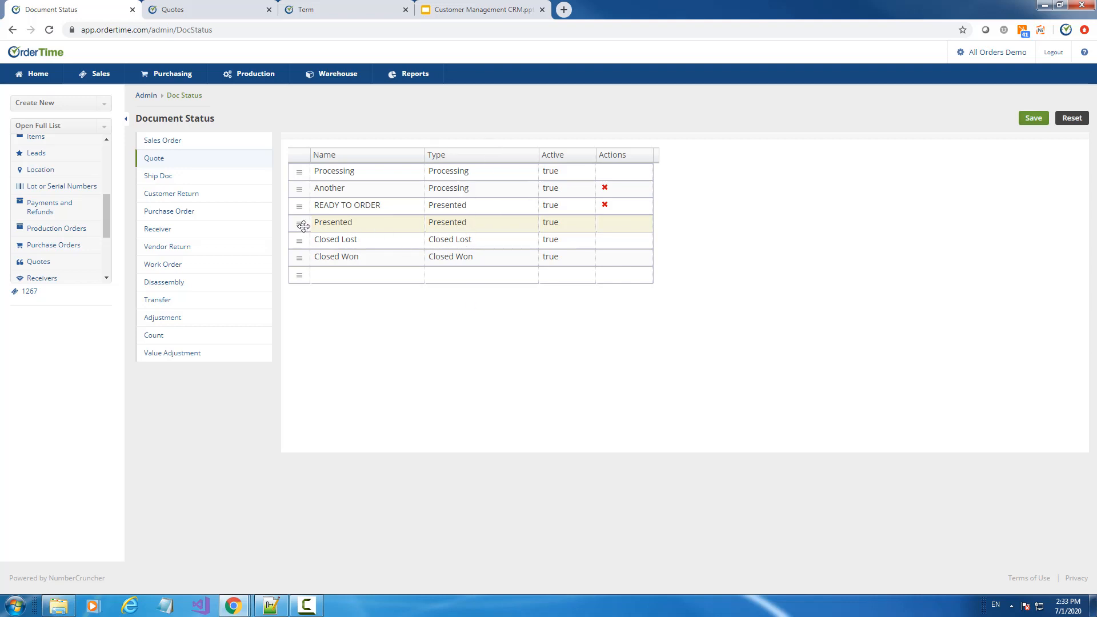
{"action": "left_click_drag", "start_coordinate": [299, 224], "coordinate": [301, 170]}
{"action": "left_click", "coordinate": [640, 94]}
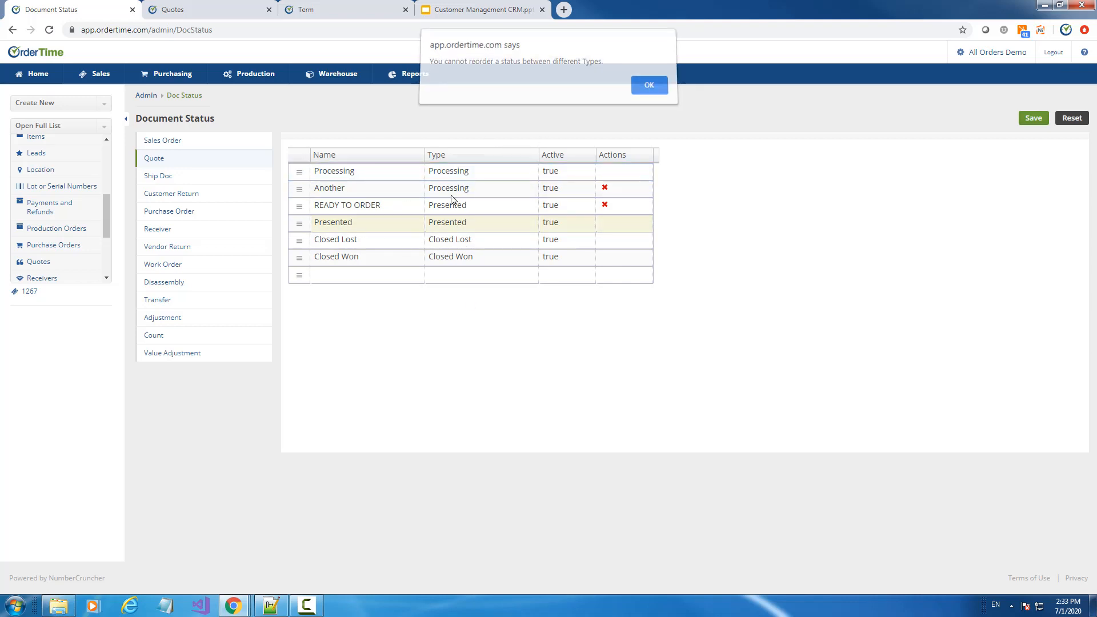
Put Presented back above READY TO ORDER and save the quote statuses
{"action": "left_click_drag", "start_coordinate": [303, 224], "coordinate": [303, 205]}
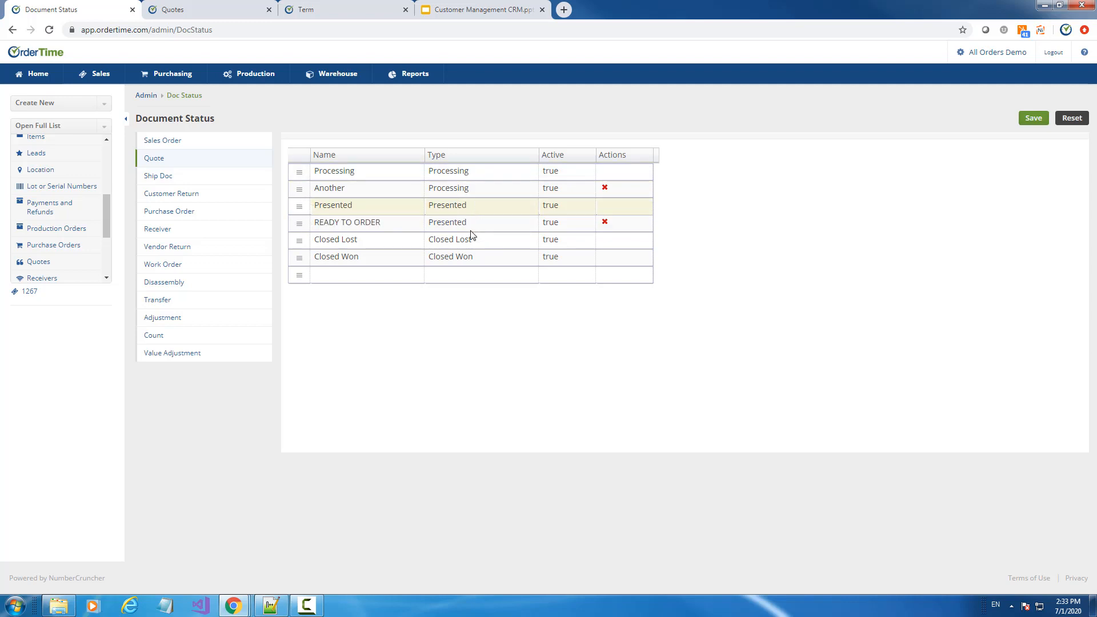
{"action": "left_click", "coordinate": [1038, 119]}
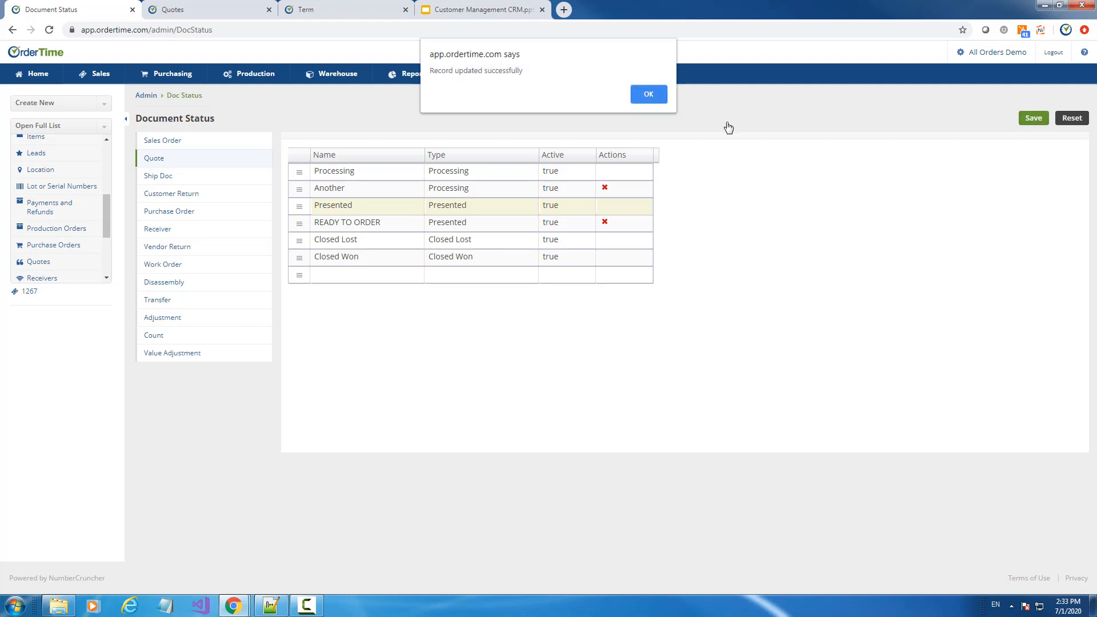
{"action": "left_click", "coordinate": [651, 95]}
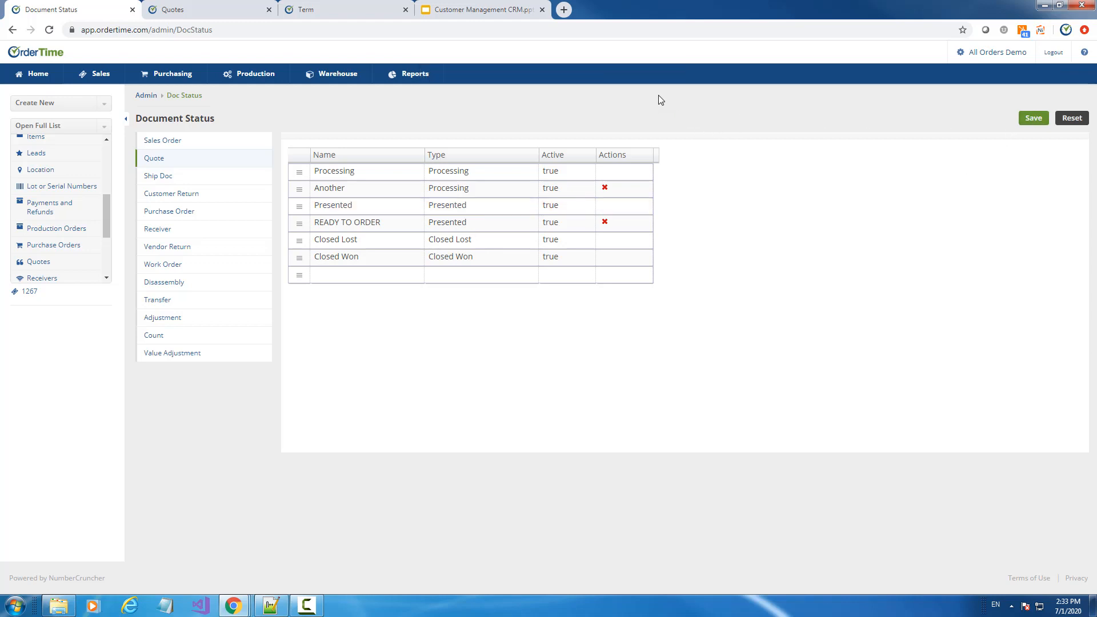
Open the Test Customer from QB record, then start a new Lead
{"action": "left_click", "coordinate": [210, 12]}
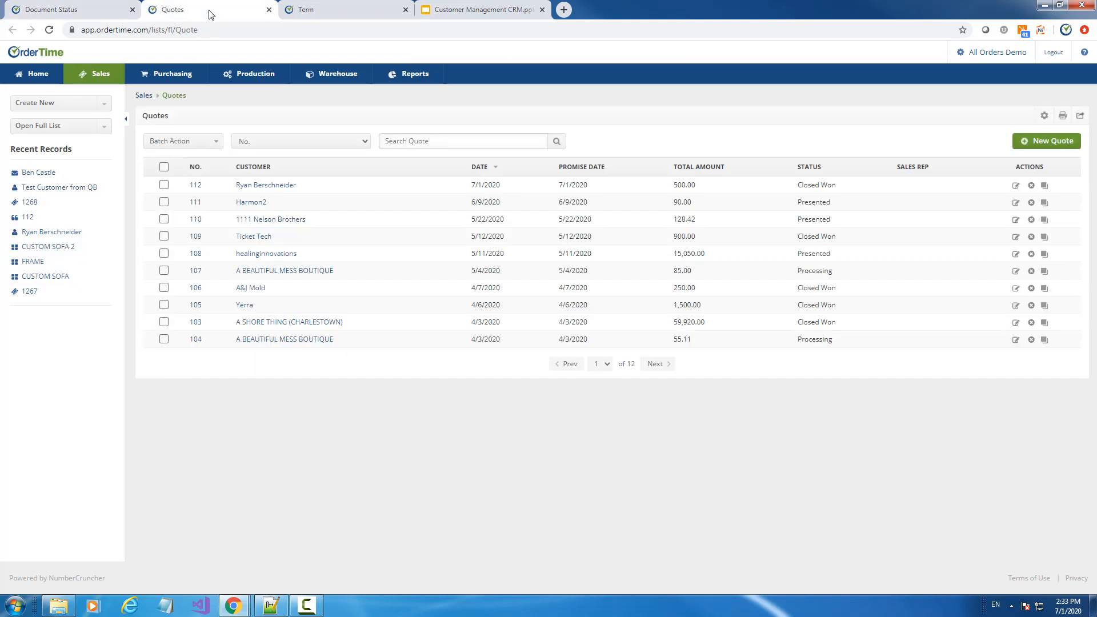
{"action": "left_click", "coordinate": [45, 192]}
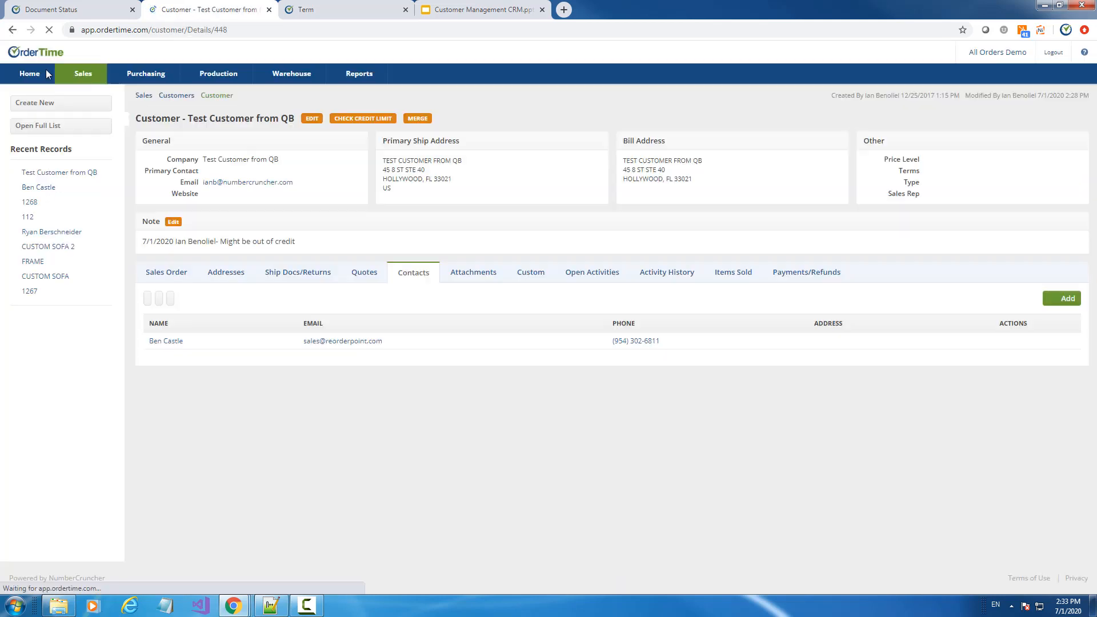
{"action": "left_click", "coordinate": [50, 107]}
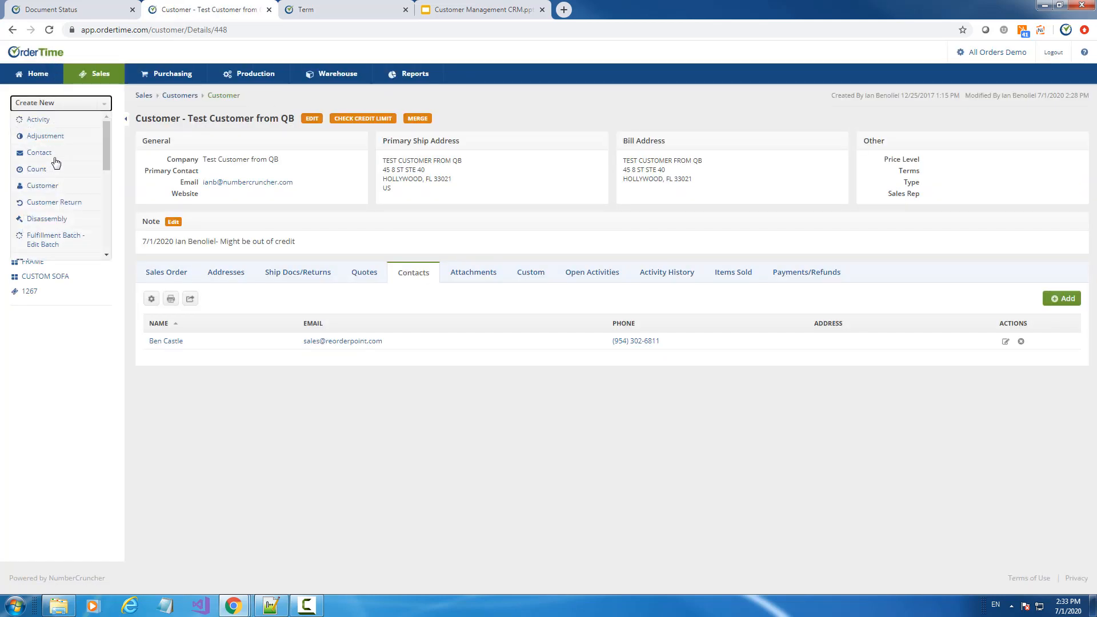
{"action": "scroll", "coordinate": [57, 166], "scroll_direction": "down", "scroll_amount": 3}
{"action": "left_click", "coordinate": [40, 166]}
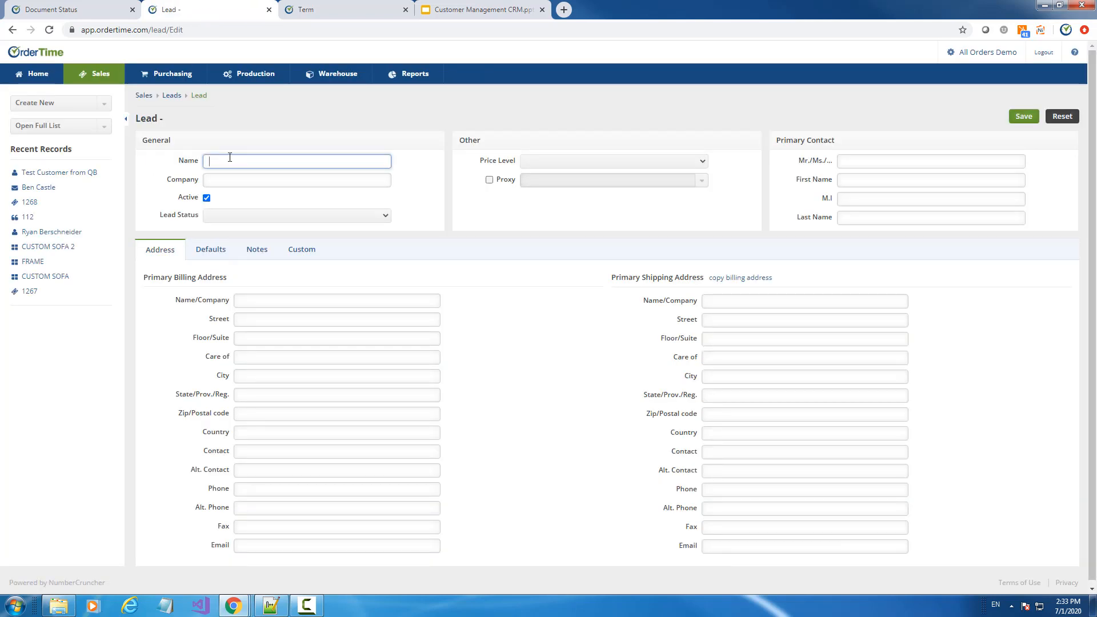
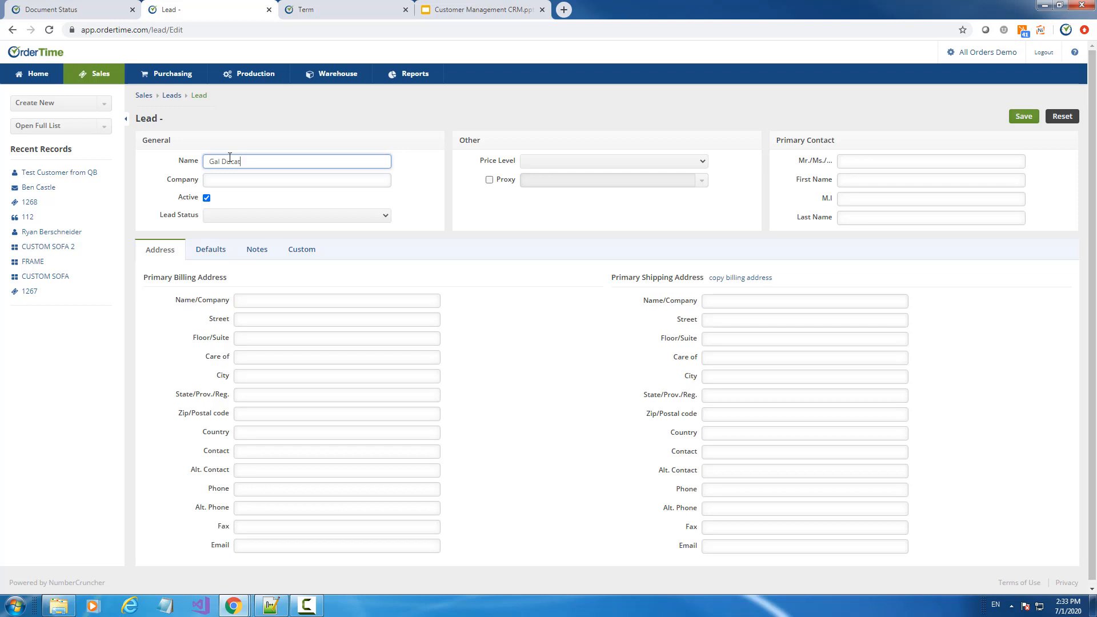
Enter the lead's name, correct its spelling, and save the new lead
{"action": "key", "text": "Tab"}
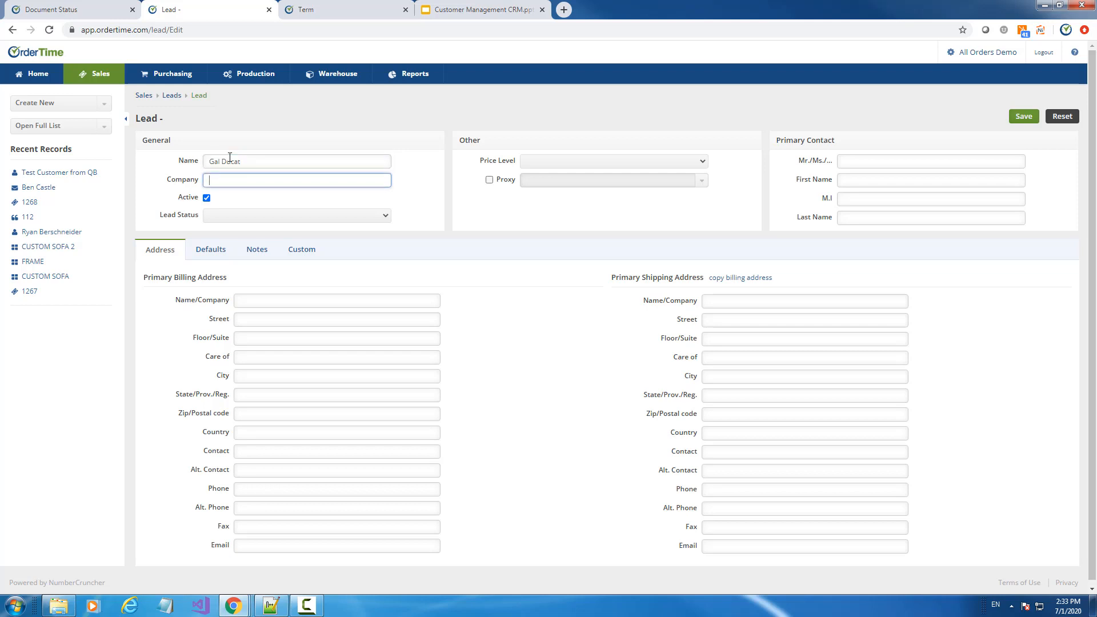
{"action": "left_click", "coordinate": [216, 162]}
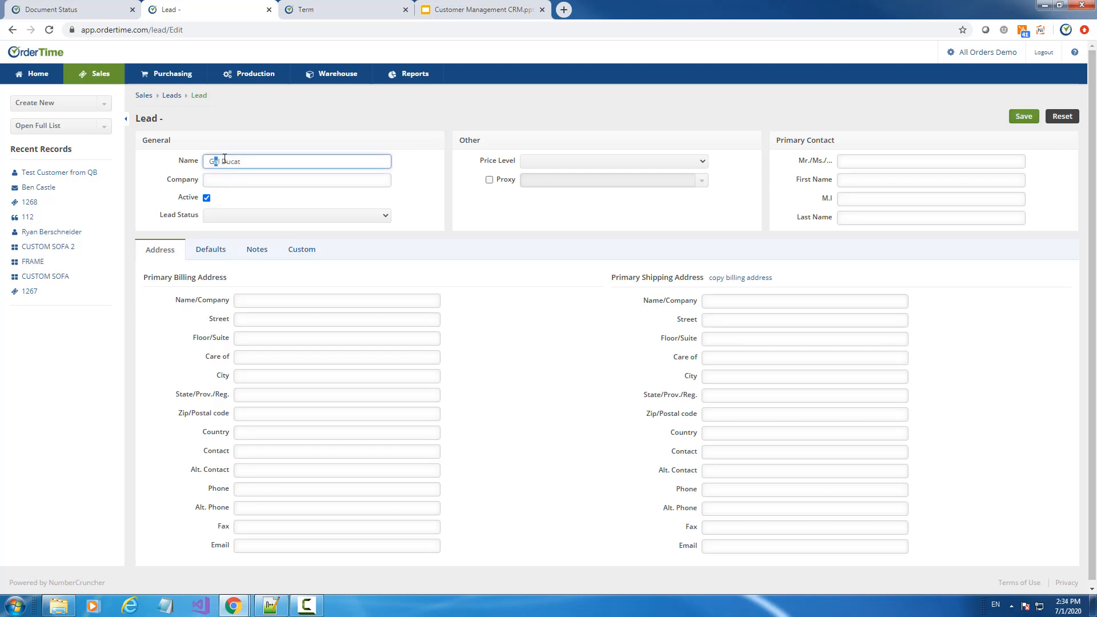
{"action": "key", "text": "Tab"}
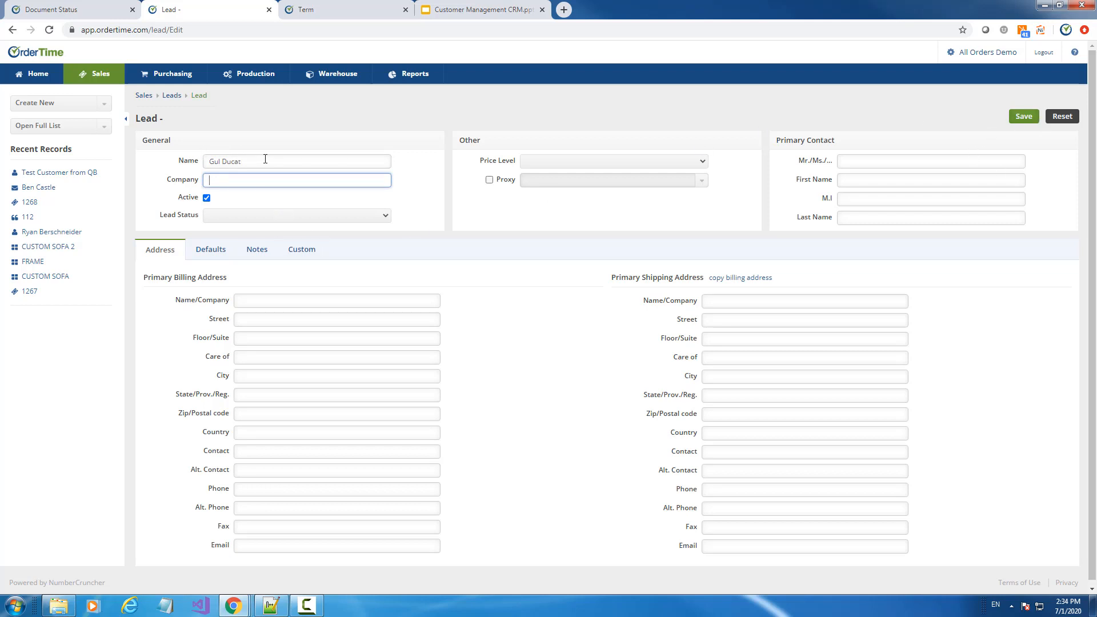
{"action": "left_click", "coordinate": [1023, 117]}
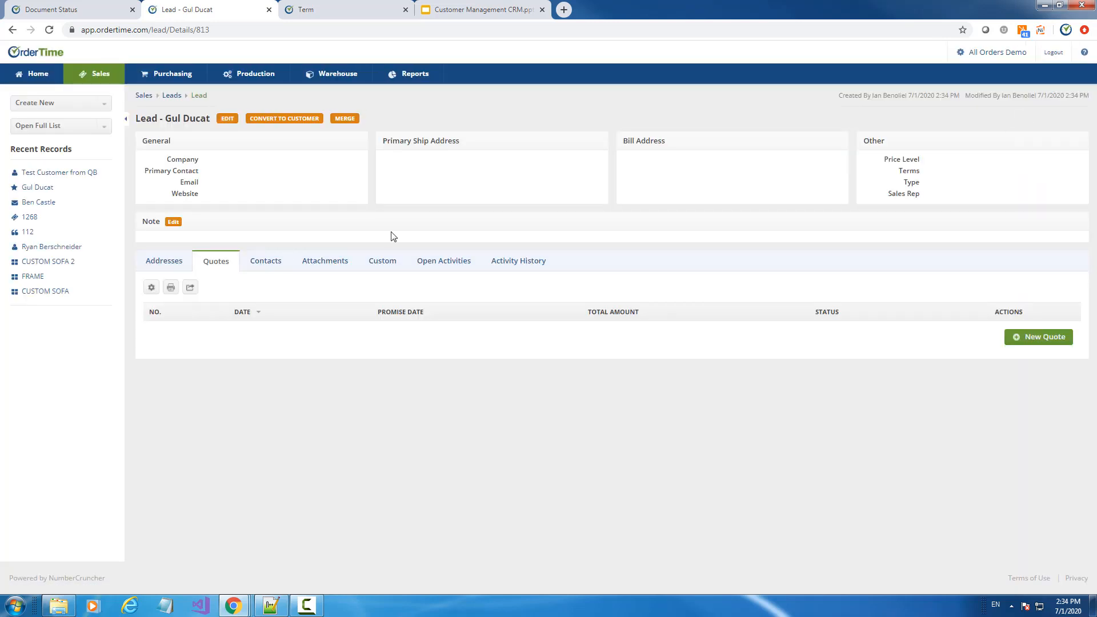
Browse the lead's Addresses, Contacts, Attachments, Custom Fields, History and Quotes tabs
{"action": "left_click", "coordinate": [158, 264]}
{"action": "left_click", "coordinate": [264, 267]}
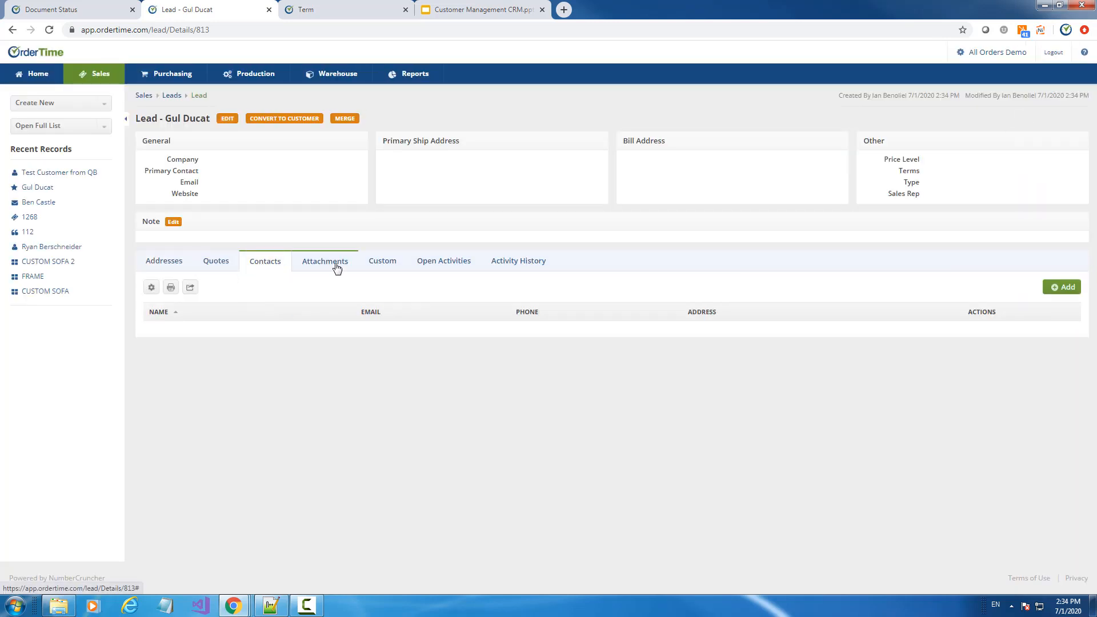
{"action": "left_click", "coordinate": [335, 266]}
{"action": "left_click", "coordinate": [390, 266]}
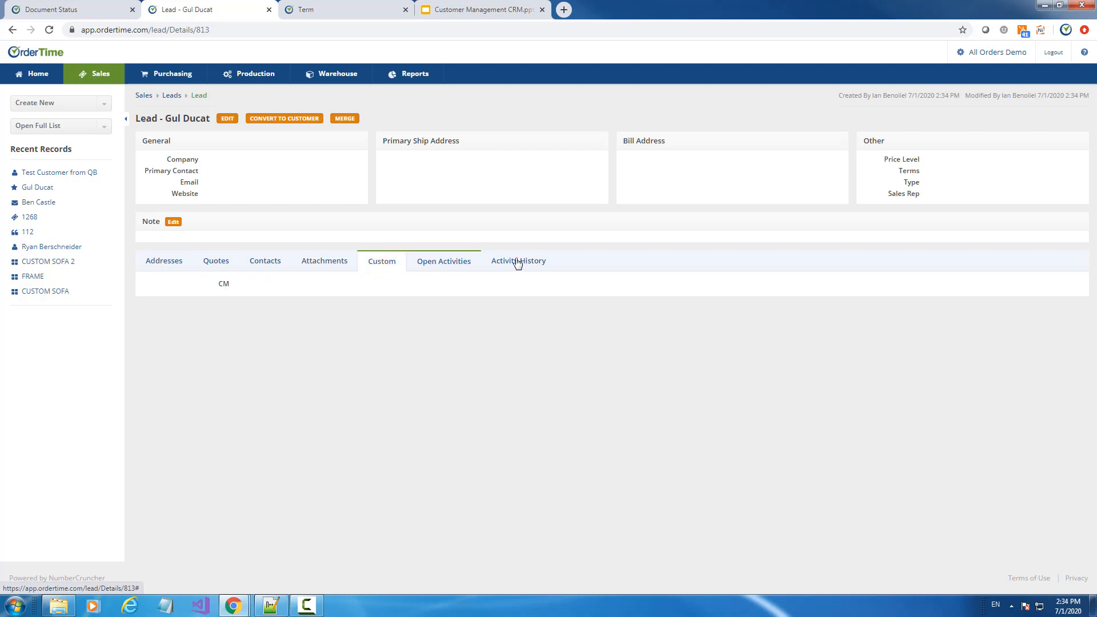
{"action": "left_click", "coordinate": [532, 267]}
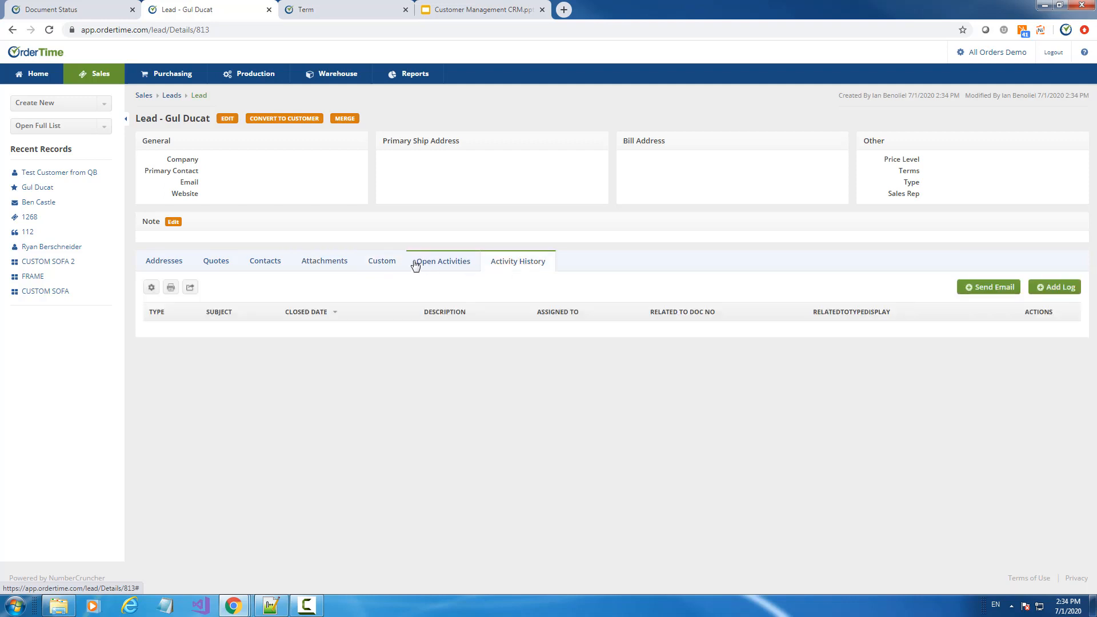
{"action": "left_click", "coordinate": [149, 267]}
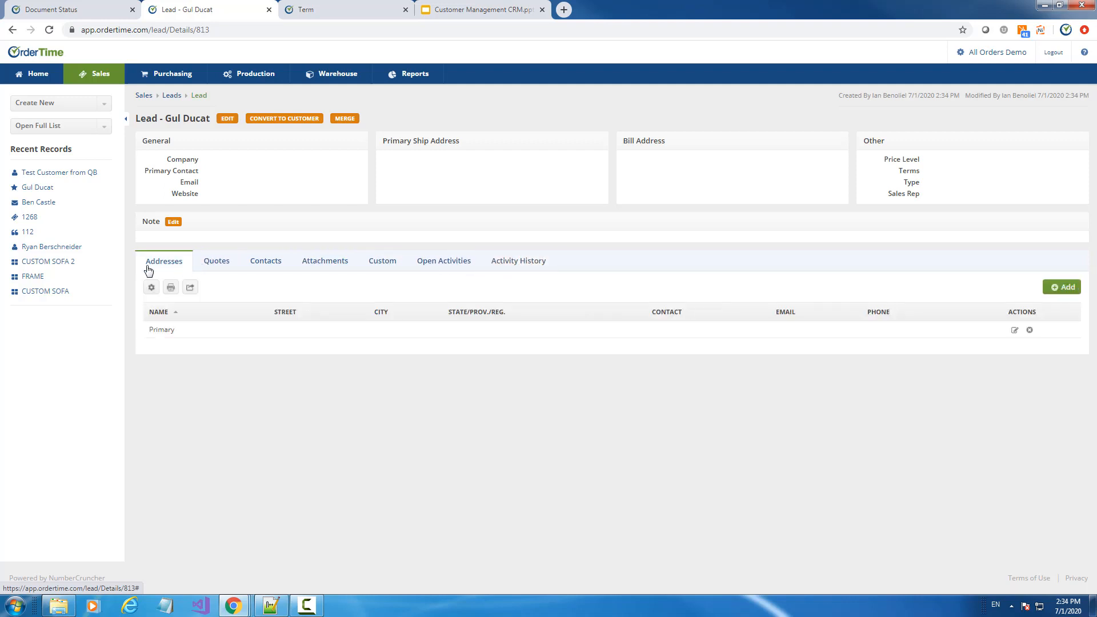
{"action": "left_click", "coordinate": [217, 261]}
Create a new quote, review its Defaults like sales rep and payment terms, and save it
{"action": "left_click", "coordinate": [1044, 338]}
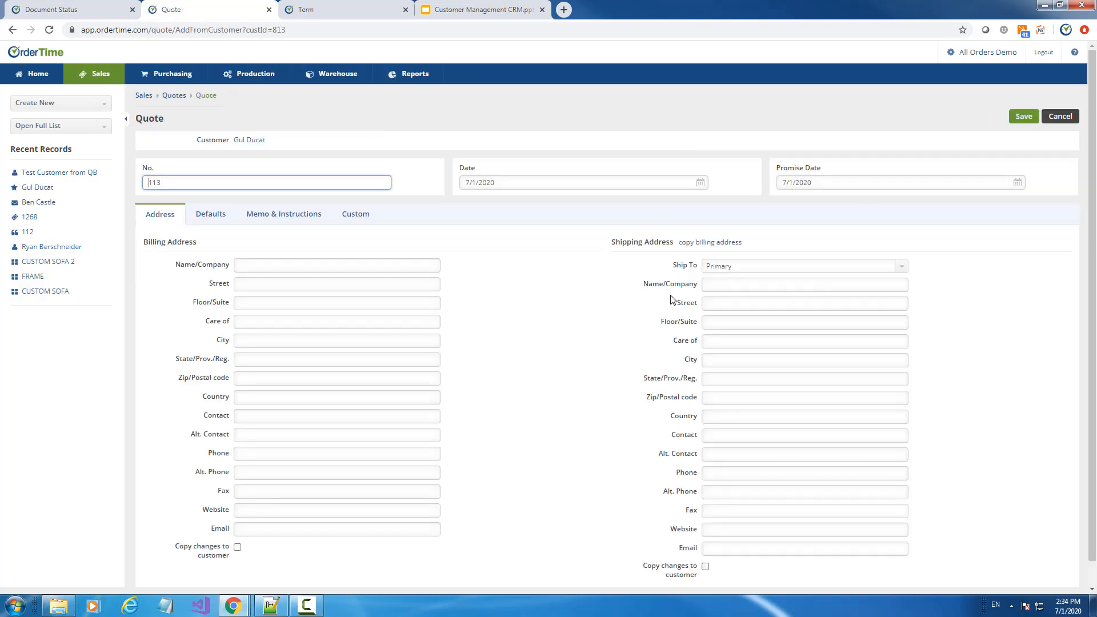
{"action": "left_click", "coordinate": [211, 223]}
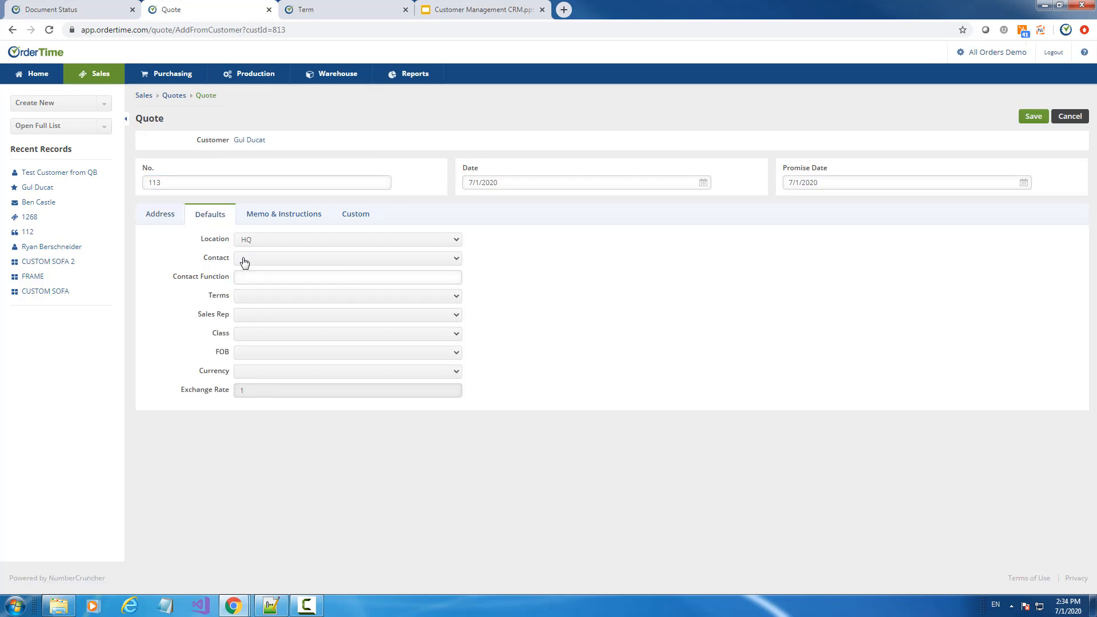
{"action": "left_click", "coordinate": [253, 321]}
{"action": "left_click", "coordinate": [248, 296]}
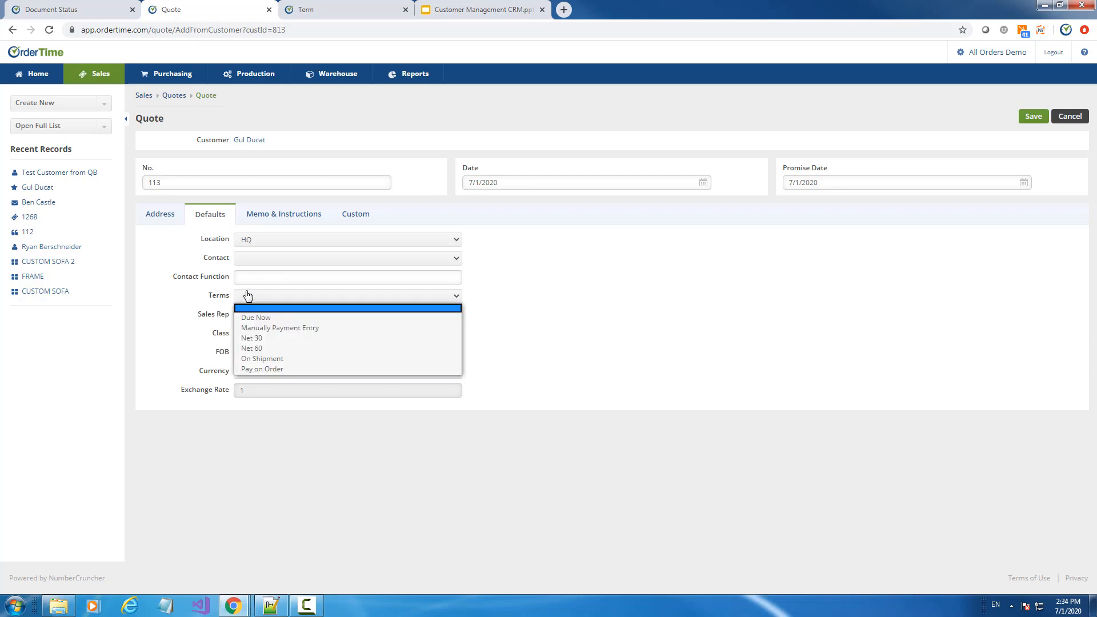
{"action": "left_click", "coordinate": [248, 296]}
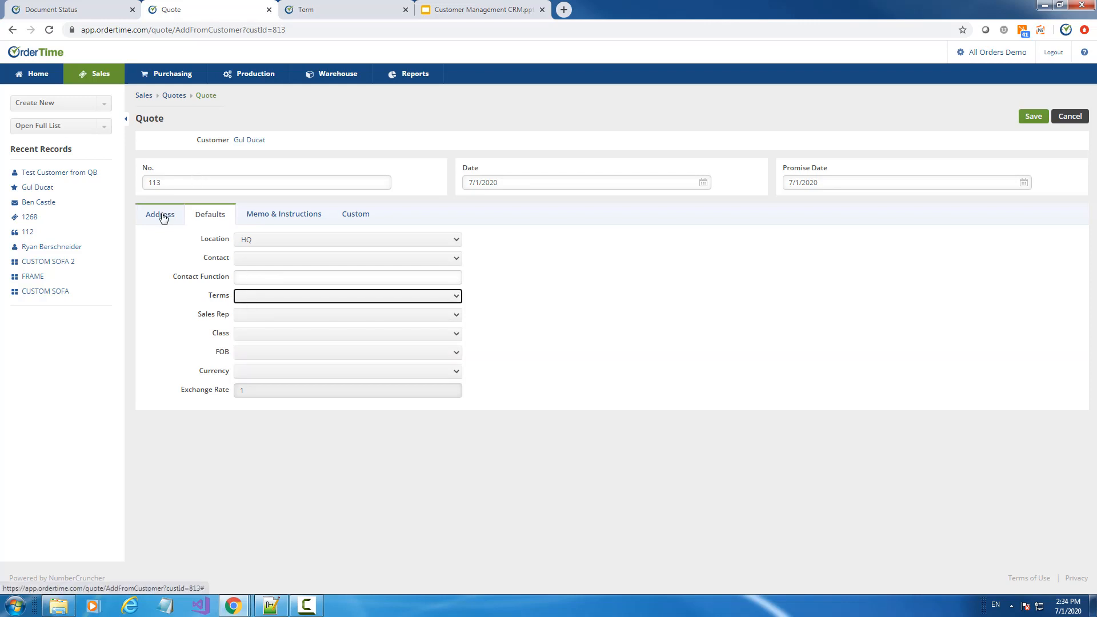
{"action": "left_click", "coordinate": [707, 329]}
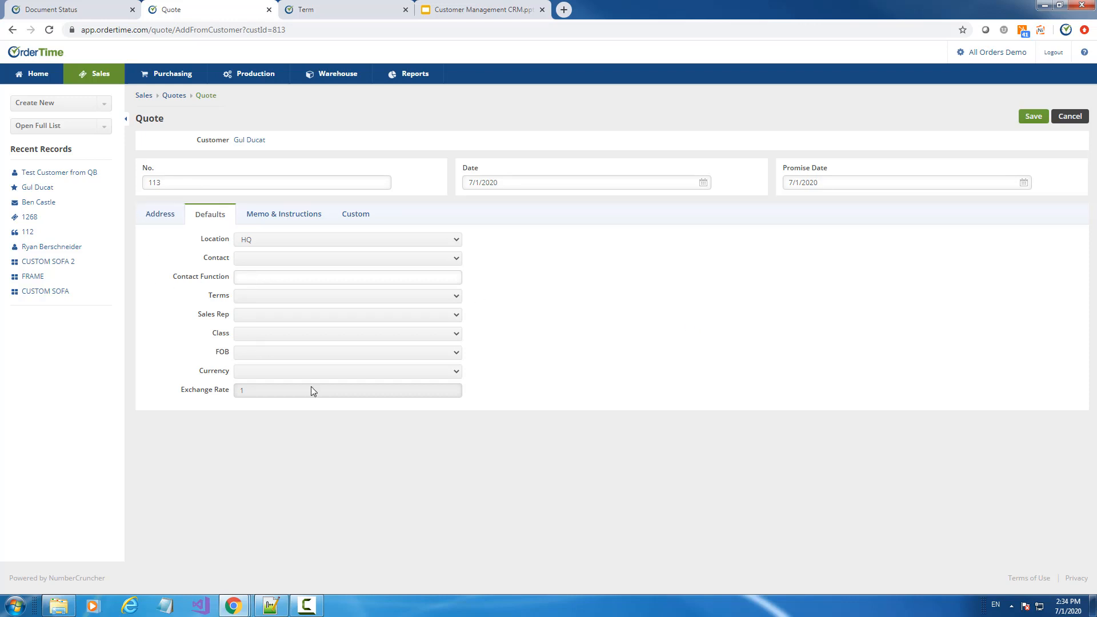
{"action": "left_click", "coordinate": [1038, 118]}
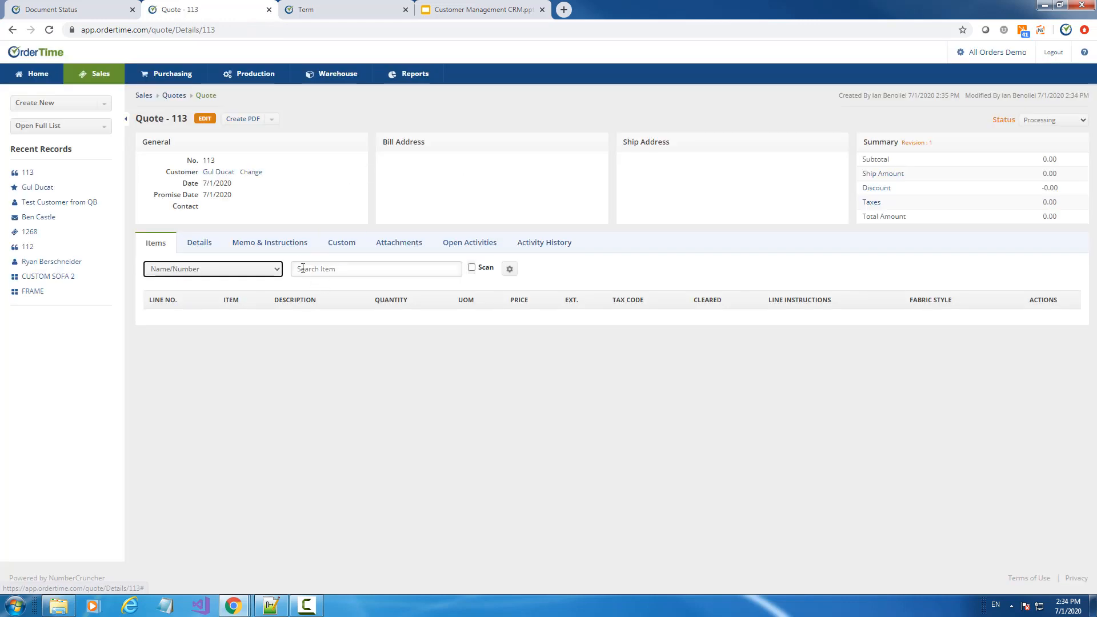
Add item 111 Spare Parts at the 10 %-81 price level and save the line
{"action": "left_click", "coordinate": [297, 266]}
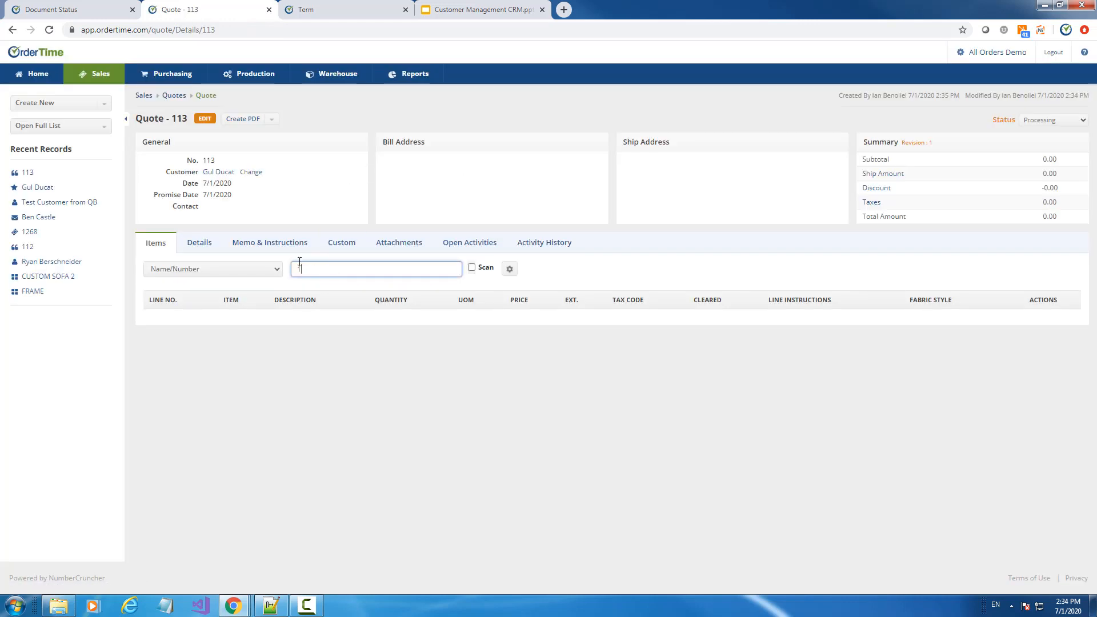
{"action": "type", "text": "T11"}
{"action": "left_click", "coordinate": [331, 303]}
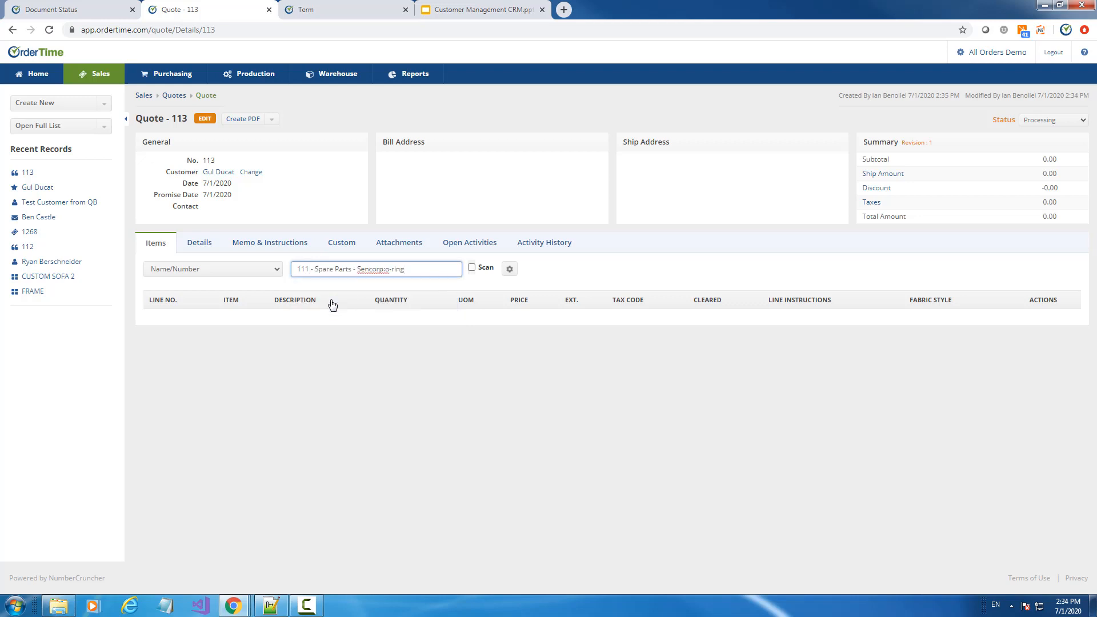
{"action": "left_click", "coordinate": [525, 271]}
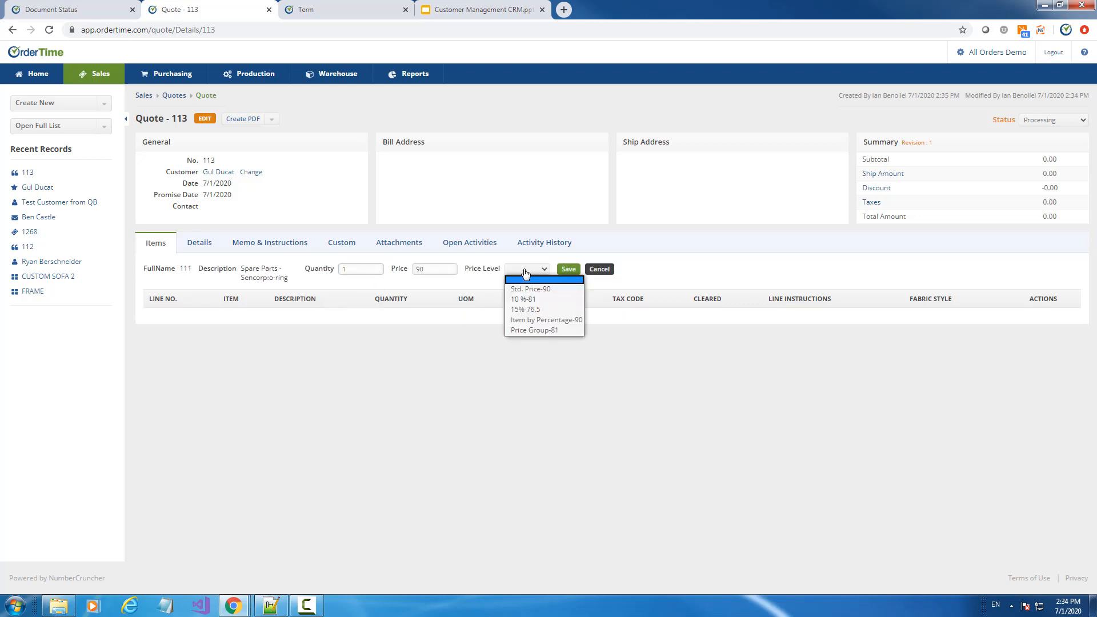
{"action": "left_click", "coordinate": [531, 304]}
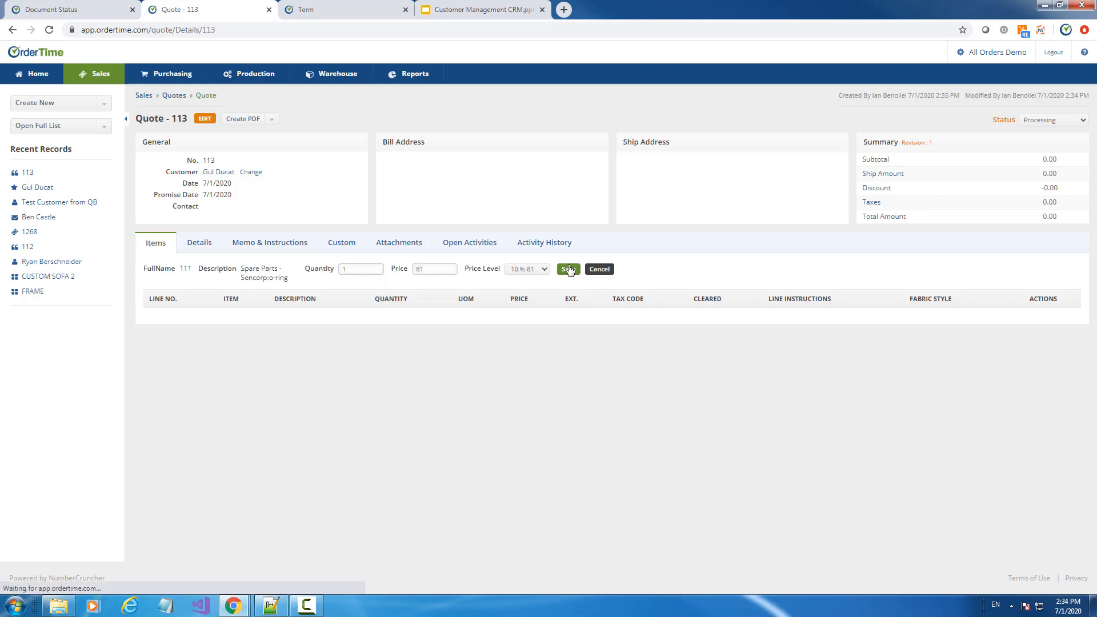
{"action": "left_click", "coordinate": [569, 270]}
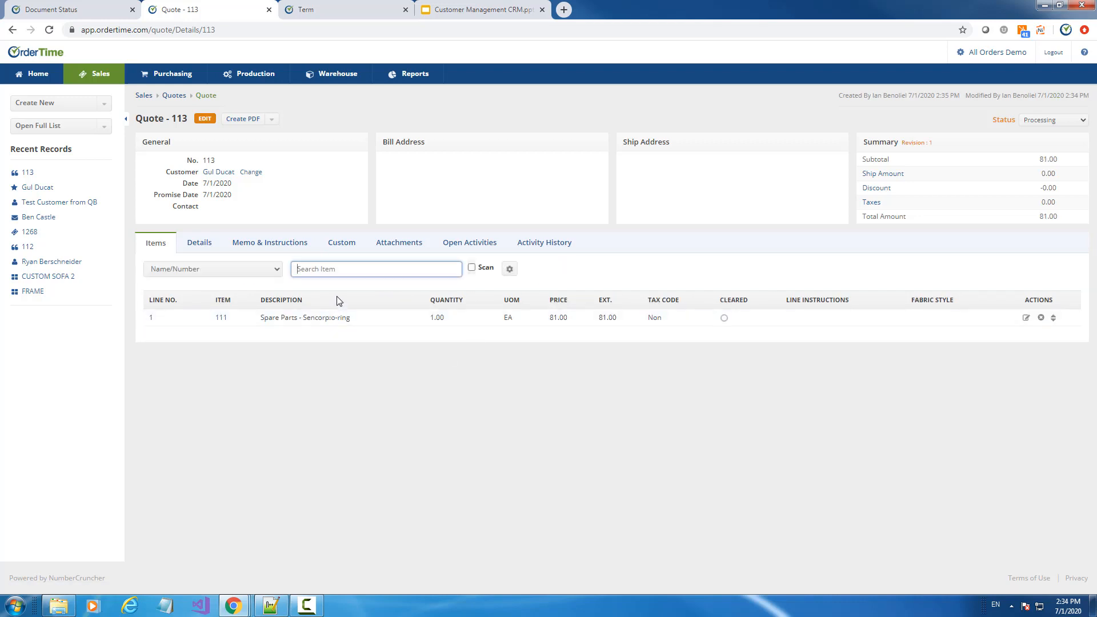
Add a line for item 112 VIRGIN RESIN with quantity 100
{"action": "type", "text": "112 - VIRGIN RESIN"}
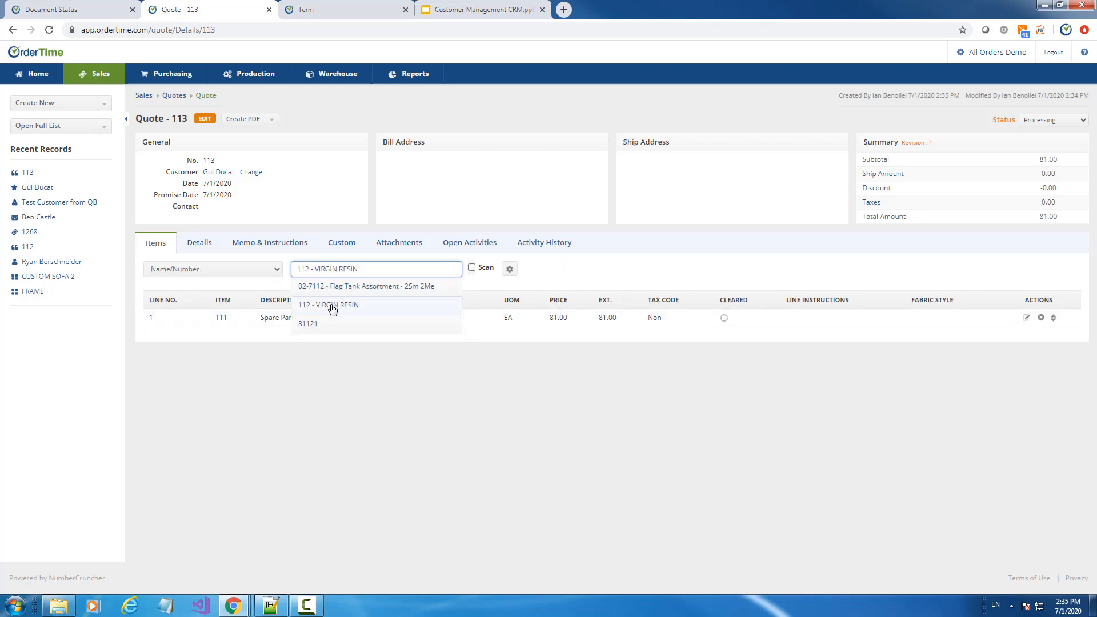
{"action": "left_click", "coordinate": [332, 307]}
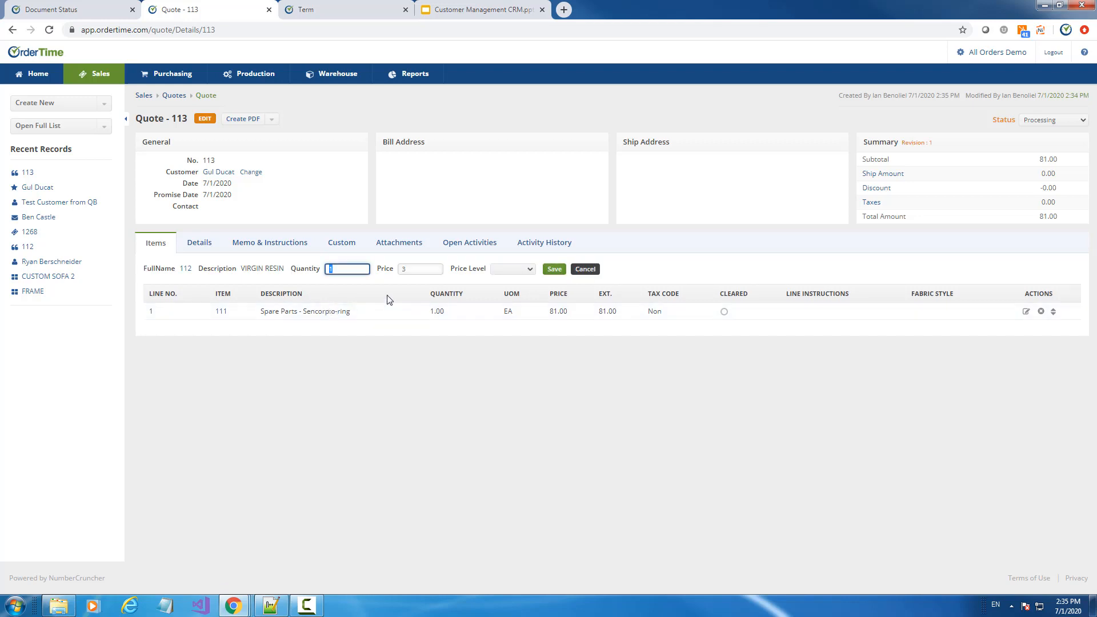
{"action": "type", "text": "100"}
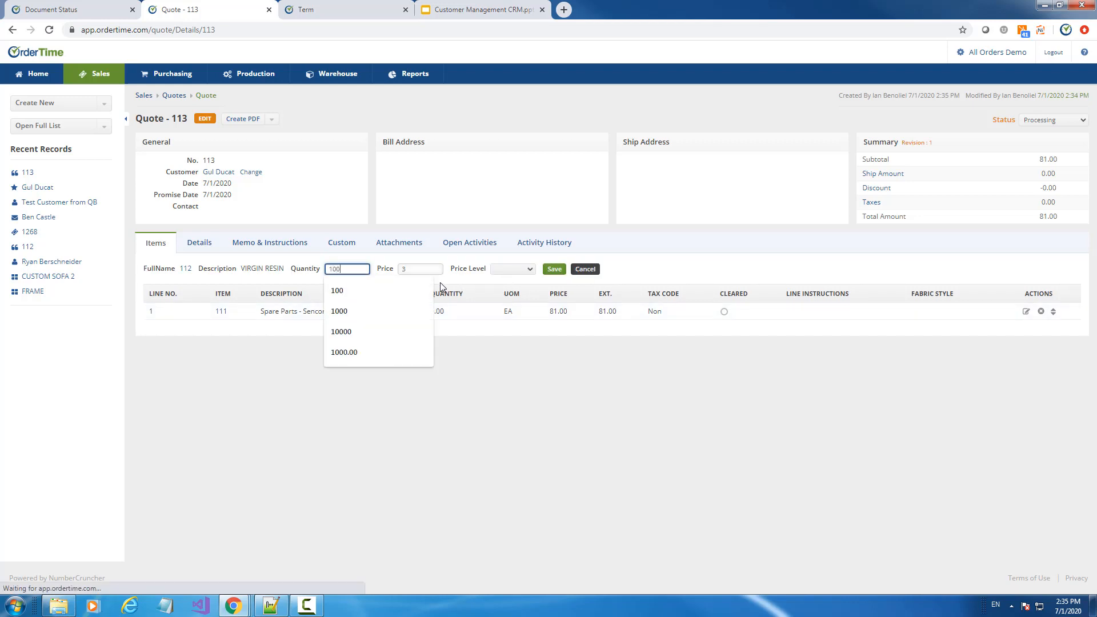
{"action": "key", "text": "Return"}
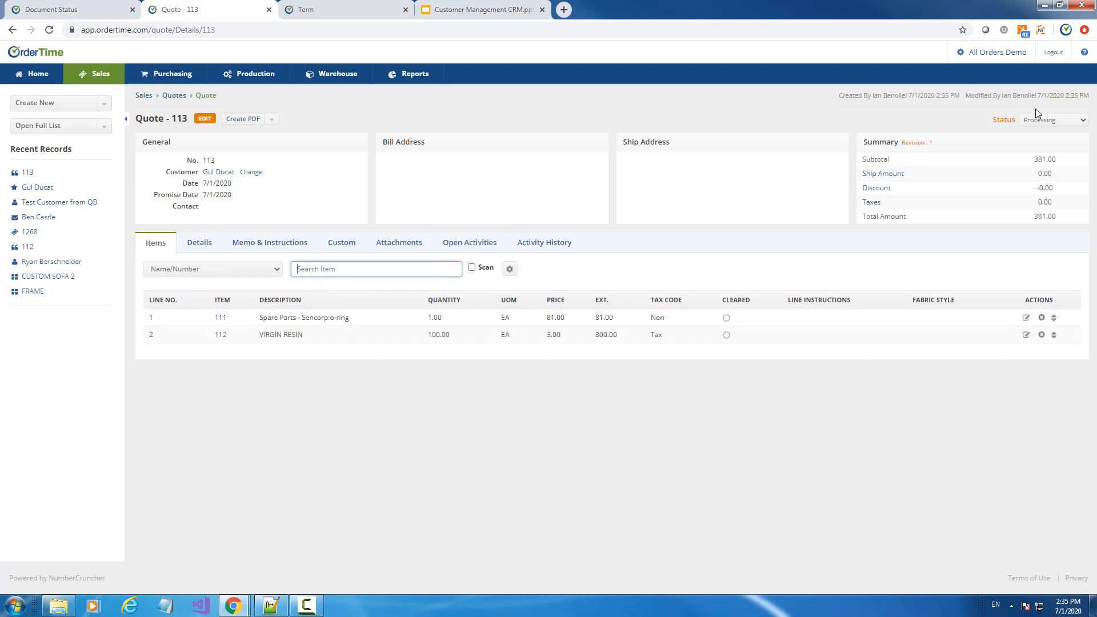
Set the quote status to Another and return to the Quotes list
{"action": "left_click", "coordinate": [1039, 121]}
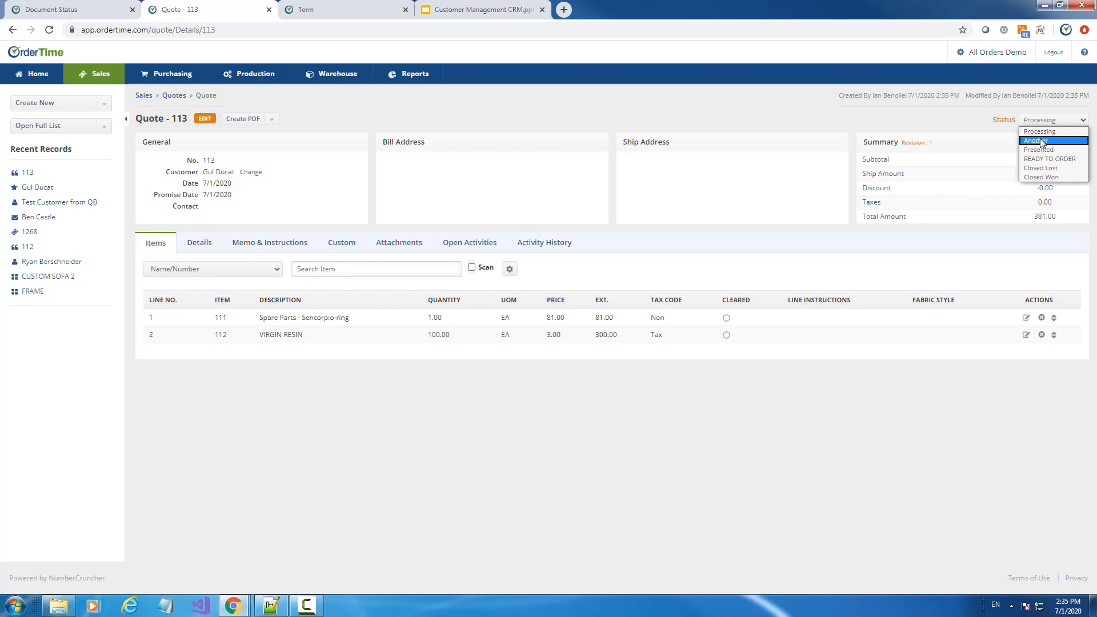
{"action": "left_click", "coordinate": [1041, 142]}
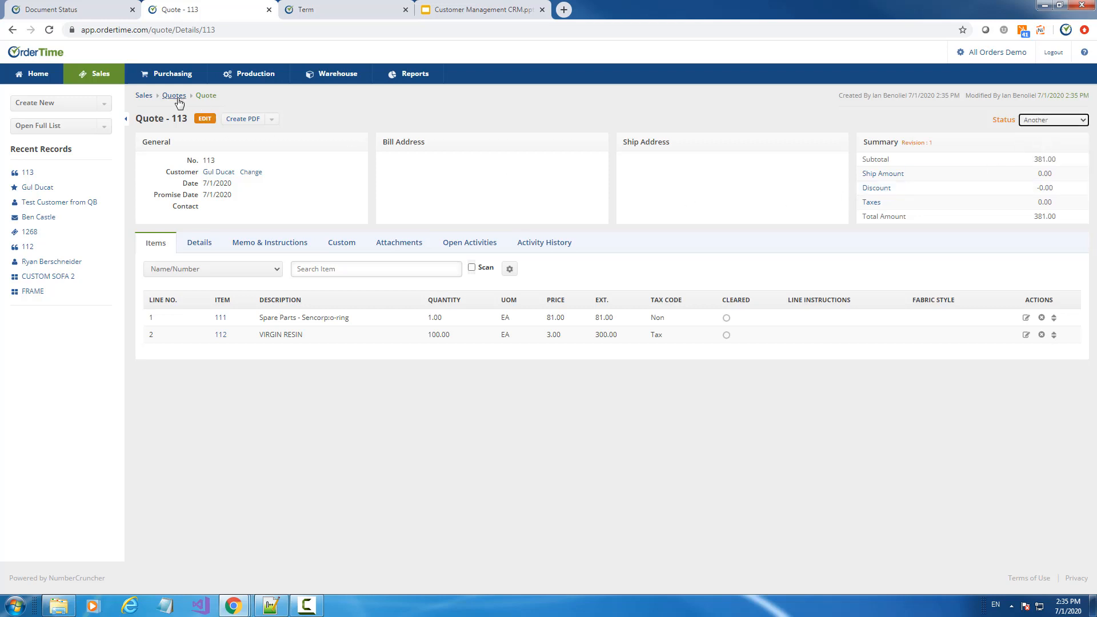
{"action": "left_click", "coordinate": [175, 97]}
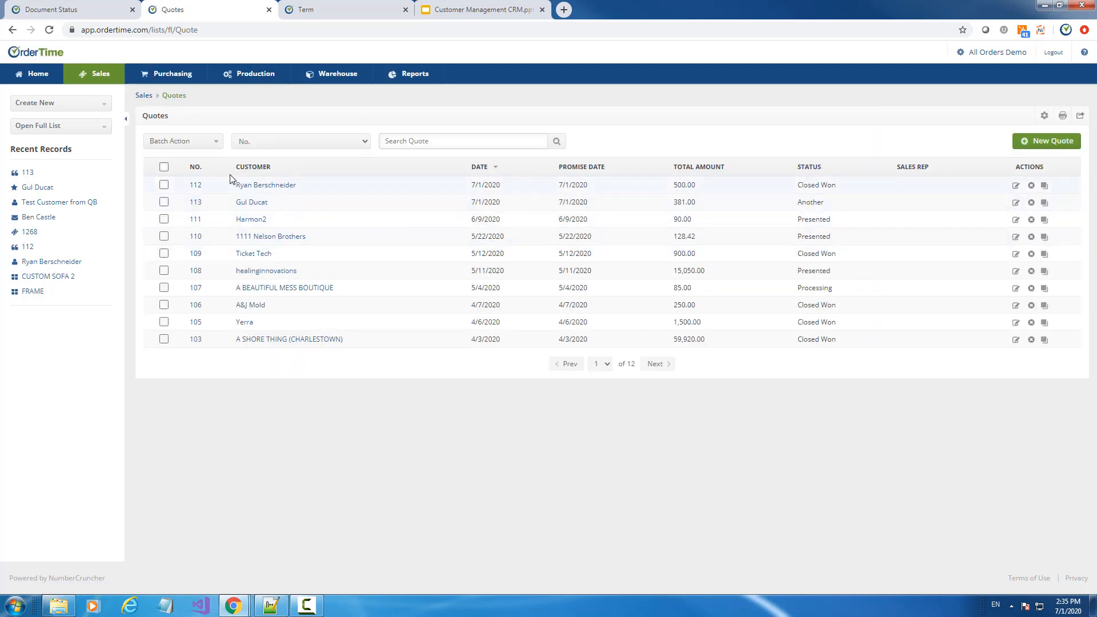
Sort quotes newest first, filter Status in Another, and open quote 113
{"action": "left_click", "coordinate": [195, 168]}
{"action": "left_click", "coordinate": [196, 169]}
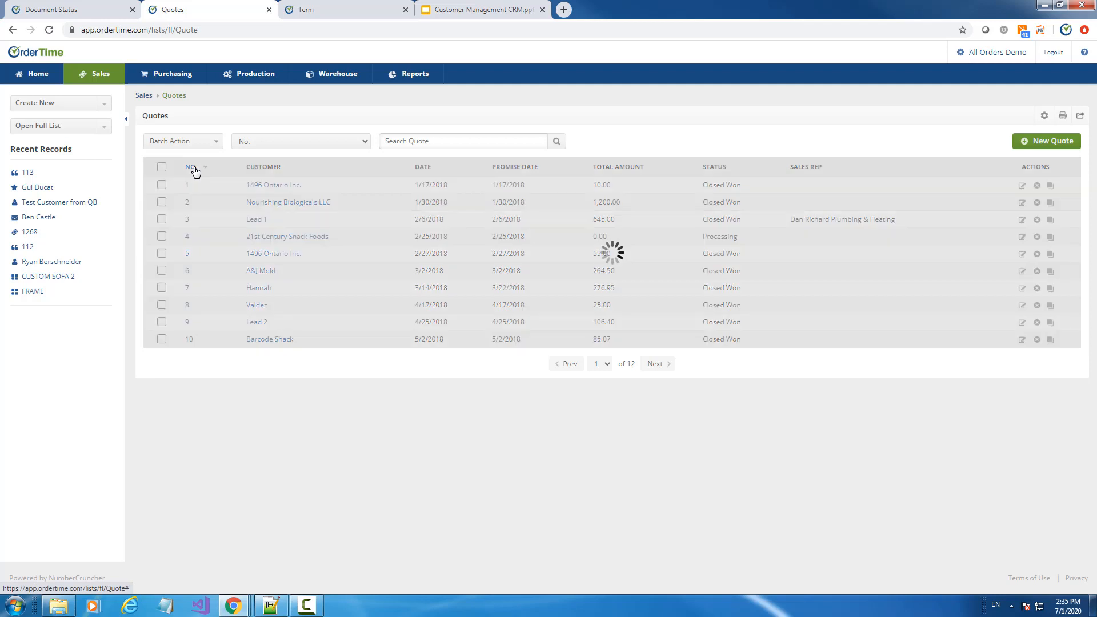
{"action": "left_click", "coordinate": [1044, 116]}
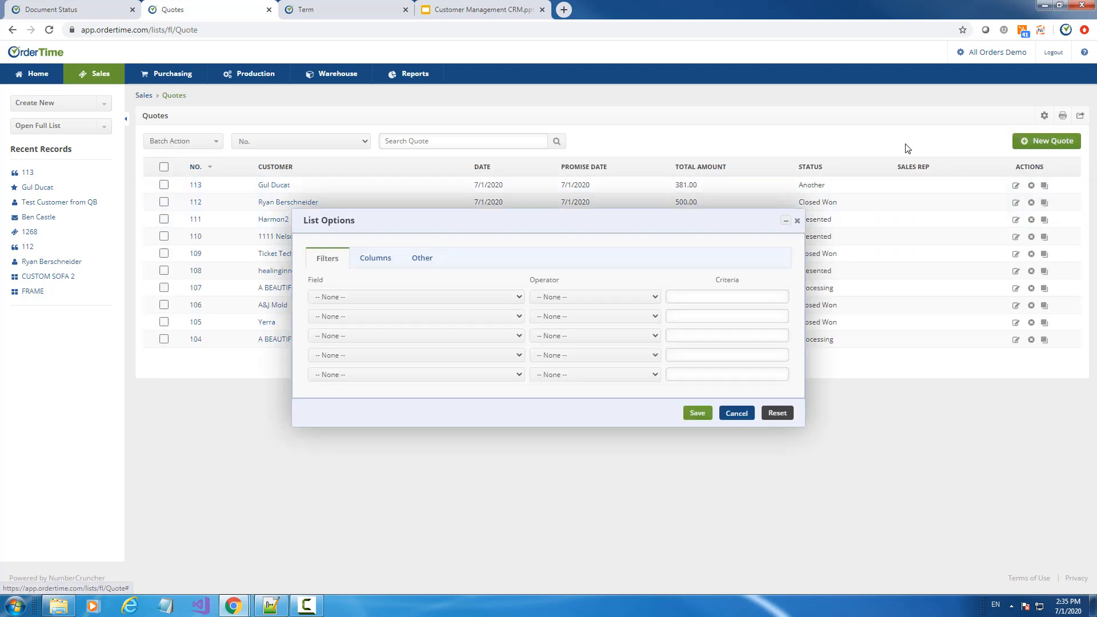
{"action": "left_click", "coordinate": [363, 297]}
{"action": "scroll", "coordinate": [438, 485], "scroll_direction": "down", "scroll_amount": 5}
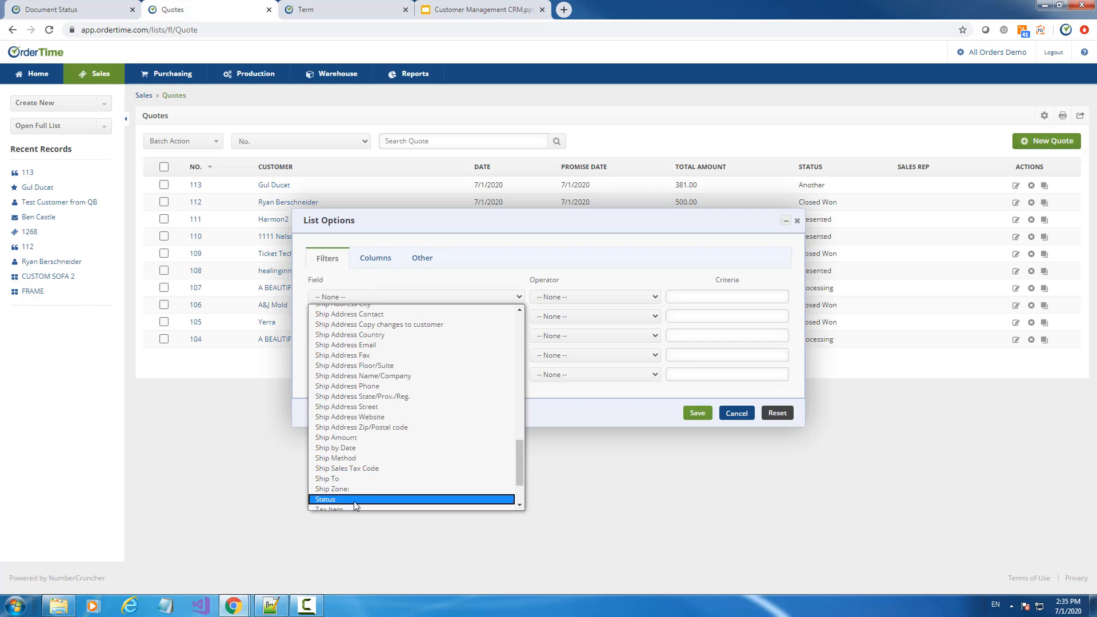
{"action": "left_click", "coordinate": [335, 500]}
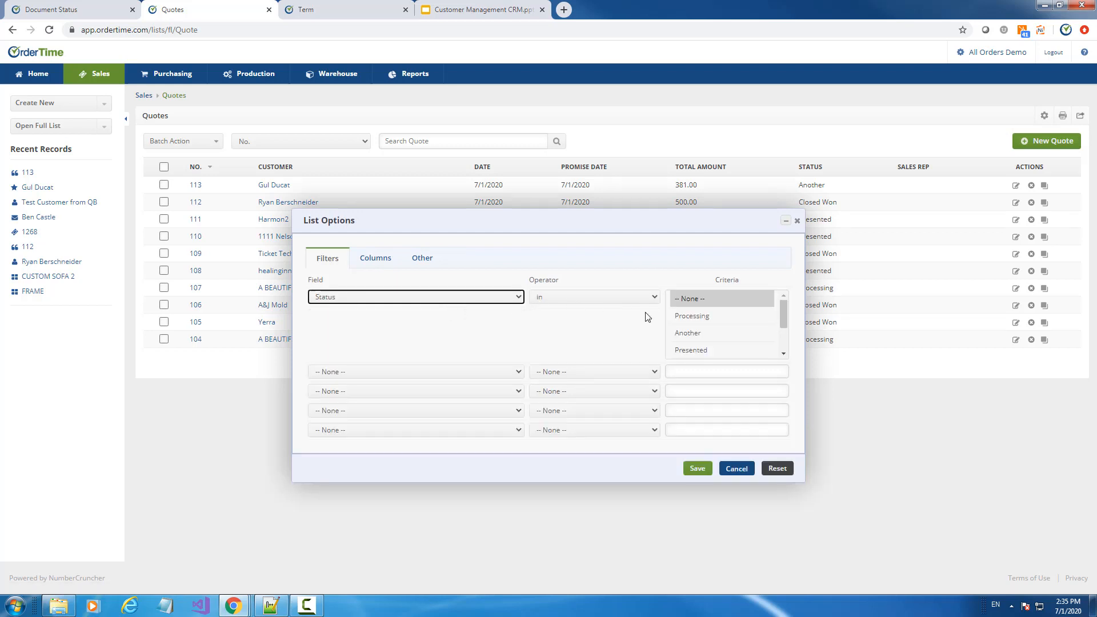
{"action": "left_click", "coordinate": [709, 333]}
{"action": "left_click", "coordinate": [697, 469]}
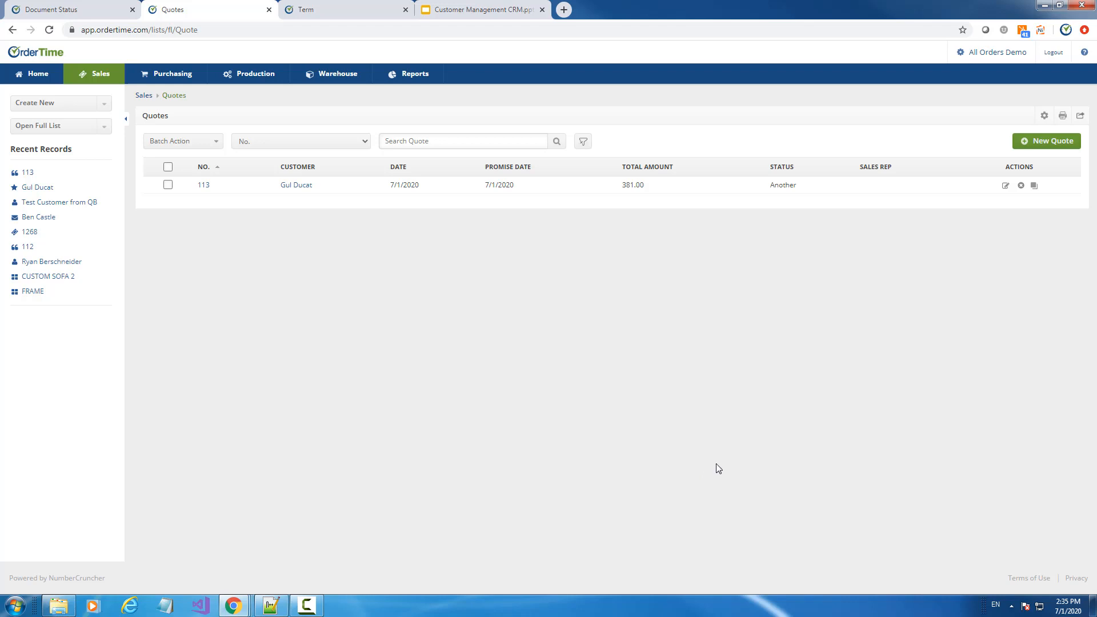
{"action": "left_click", "coordinate": [204, 186]}
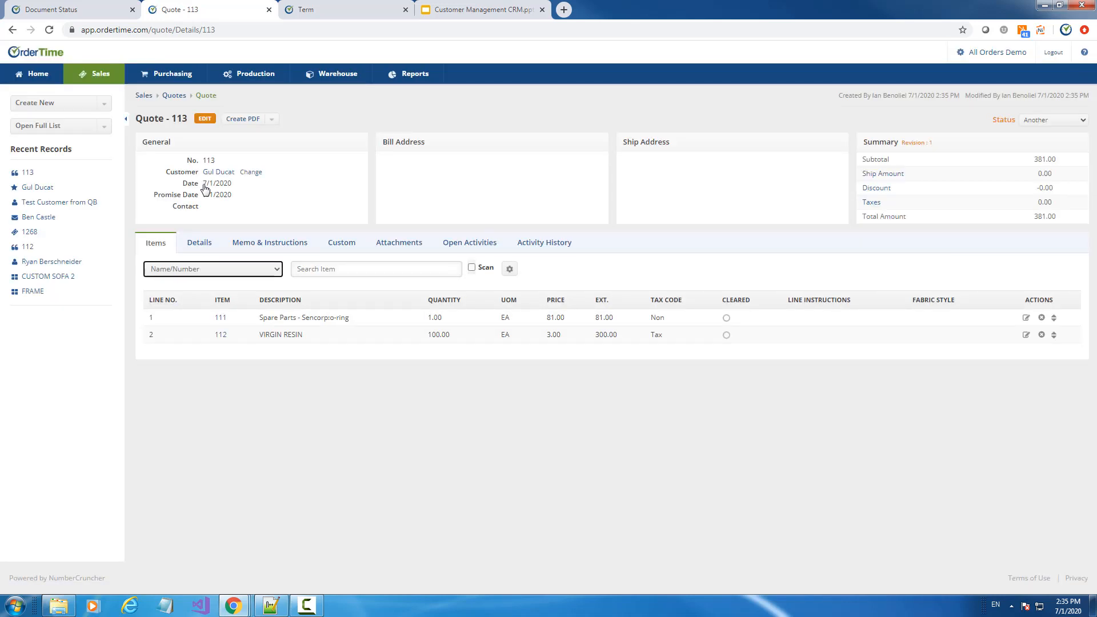
Generate a PDF of quote 113 and save it into a new email
{"action": "left_click", "coordinate": [272, 122]}
{"action": "left_click", "coordinate": [249, 122]}
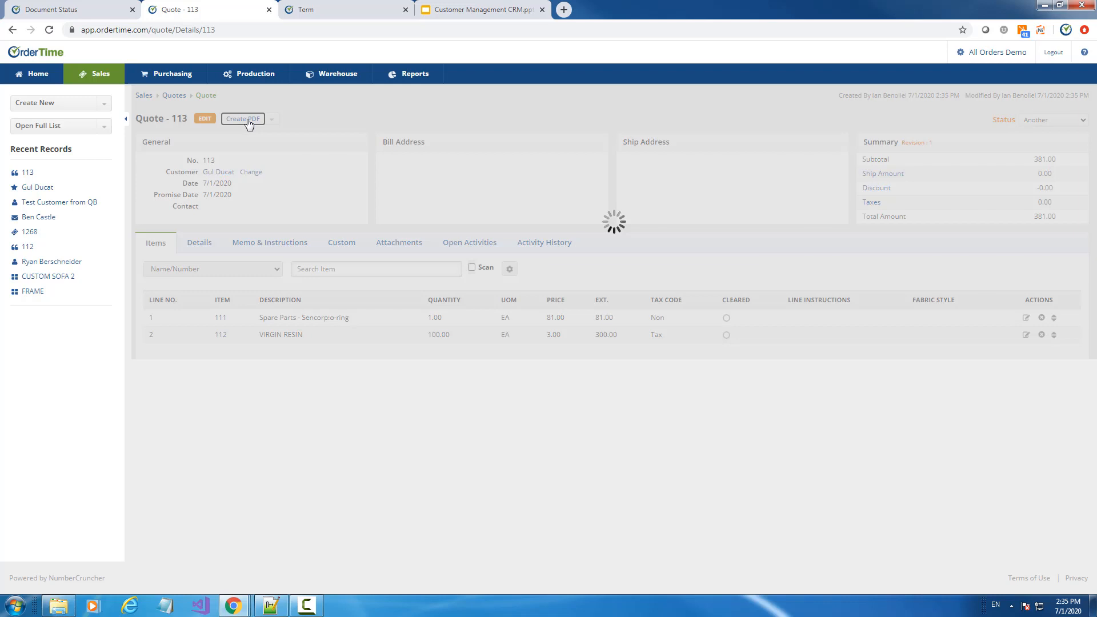
{"action": "scroll", "coordinate": [566, 231], "scroll_direction": "down", "scroll_amount": 4}
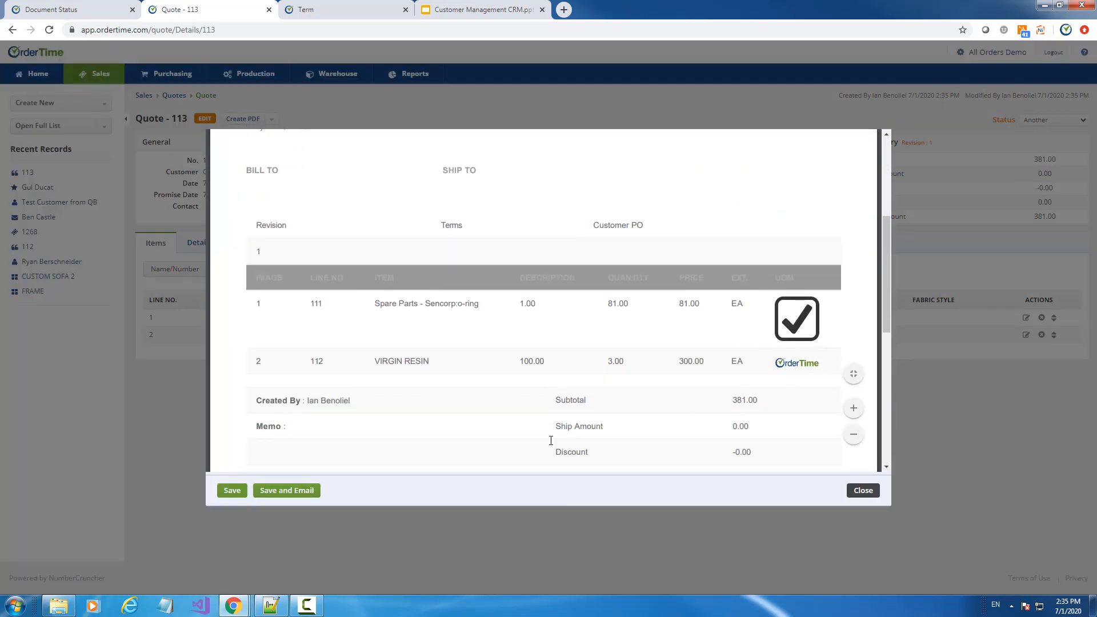
{"action": "left_click", "coordinate": [290, 493]}
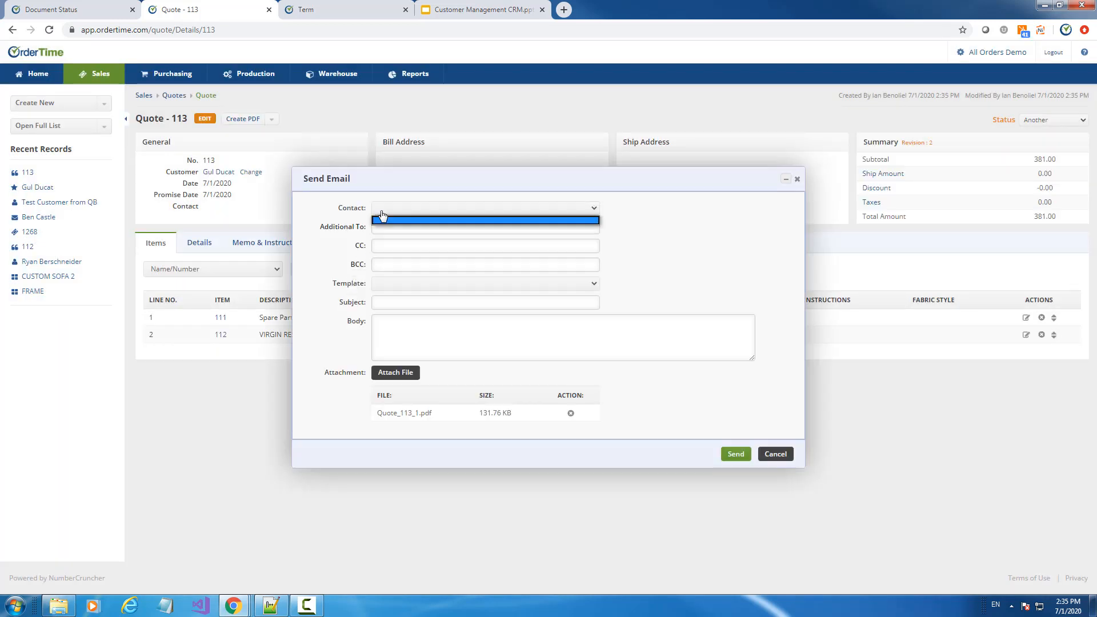
Add the first staff user's address as an Additional To recipient
{"action": "left_click", "coordinate": [350, 228]}
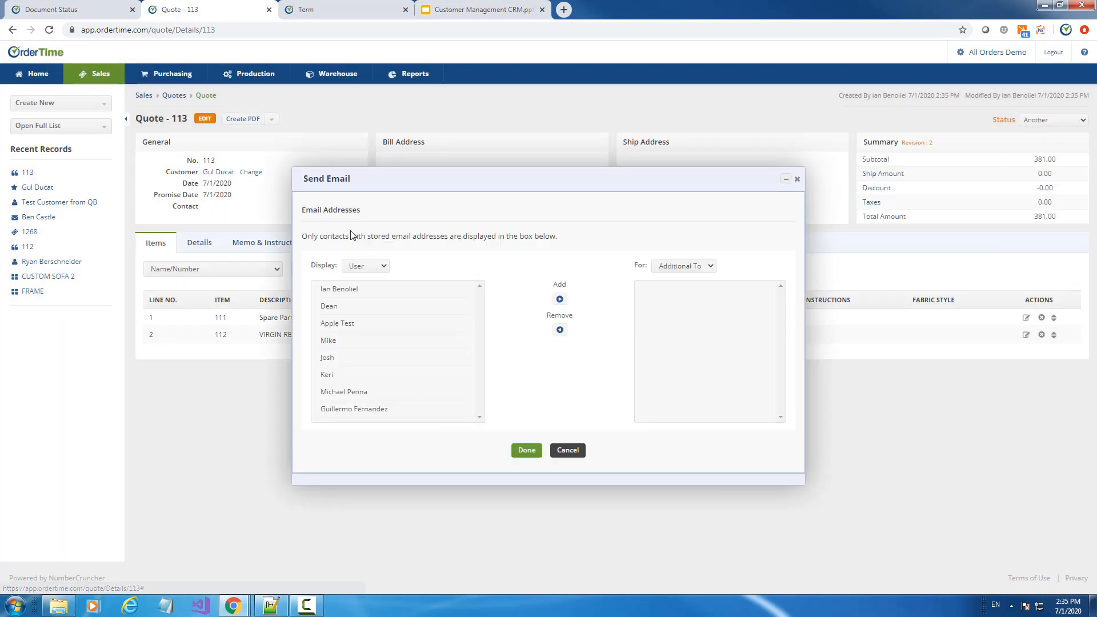
{"action": "left_click", "coordinate": [358, 267]}
{"action": "left_click", "coordinate": [358, 300]}
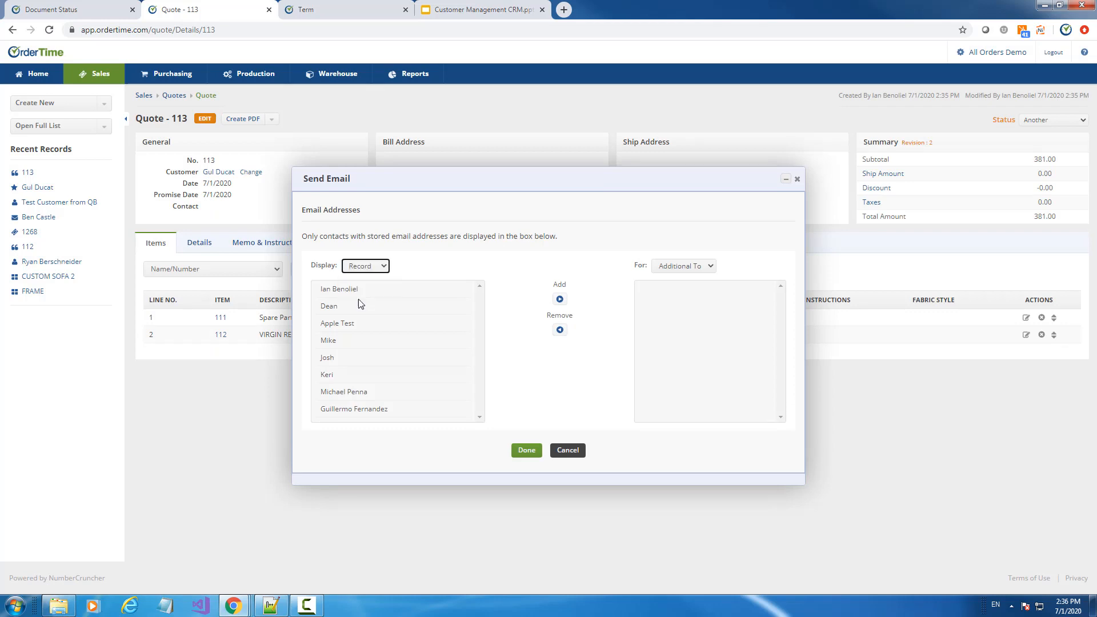
{"action": "left_click", "coordinate": [364, 266]}
{"action": "left_click", "coordinate": [365, 289]}
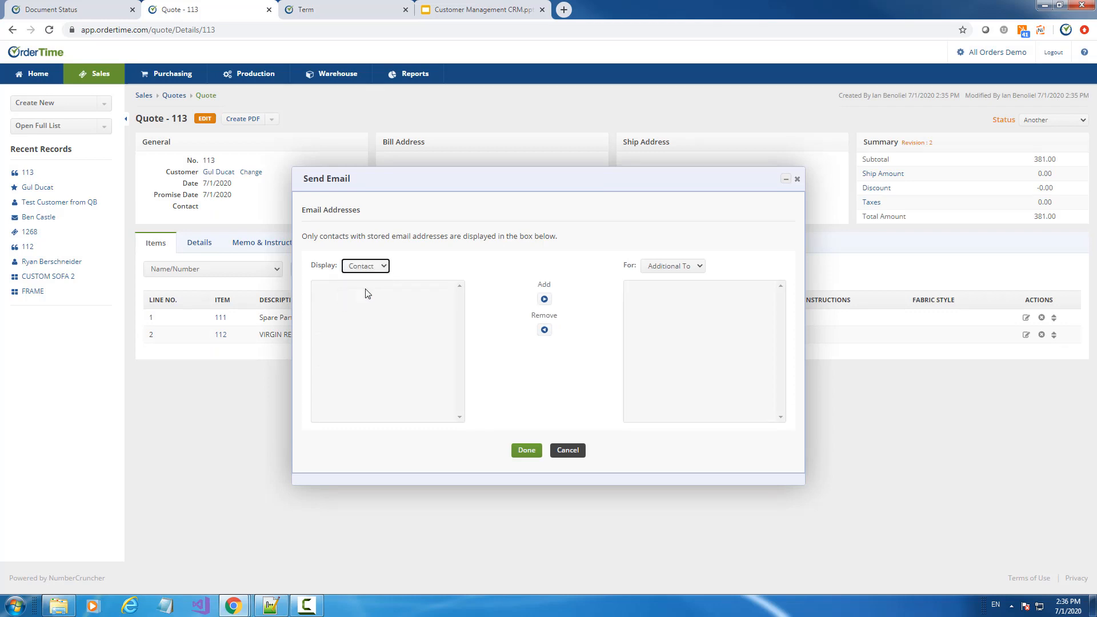
{"action": "left_click", "coordinate": [364, 266]}
{"action": "left_click", "coordinate": [357, 278]}
{"action": "left_click", "coordinate": [336, 292]}
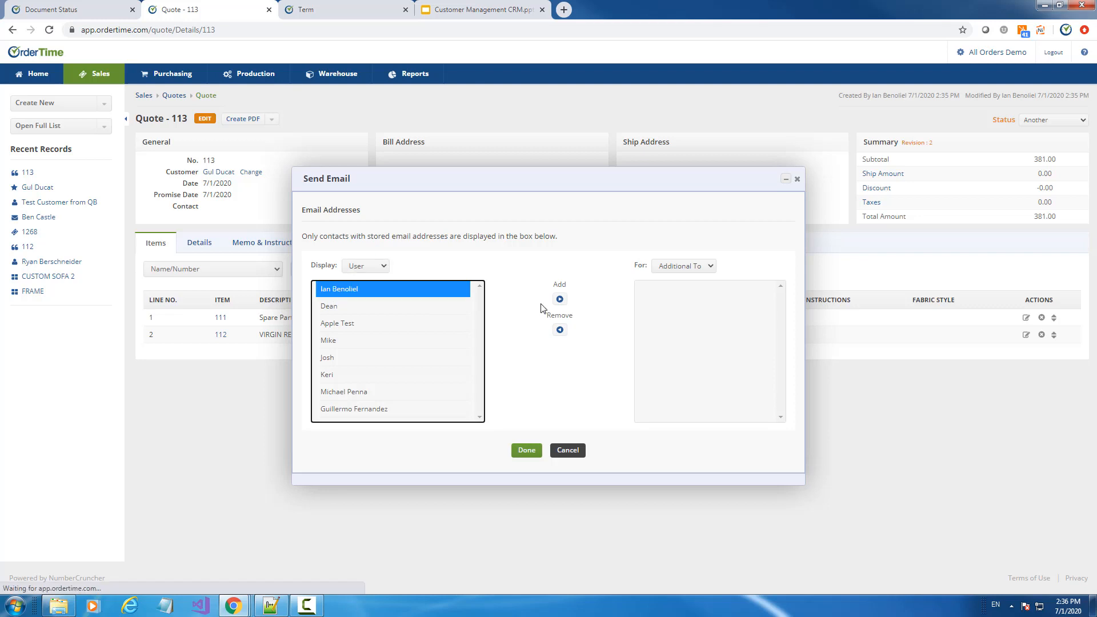
{"action": "left_click", "coordinate": [560, 299]}
{"action": "left_click", "coordinate": [526, 450]}
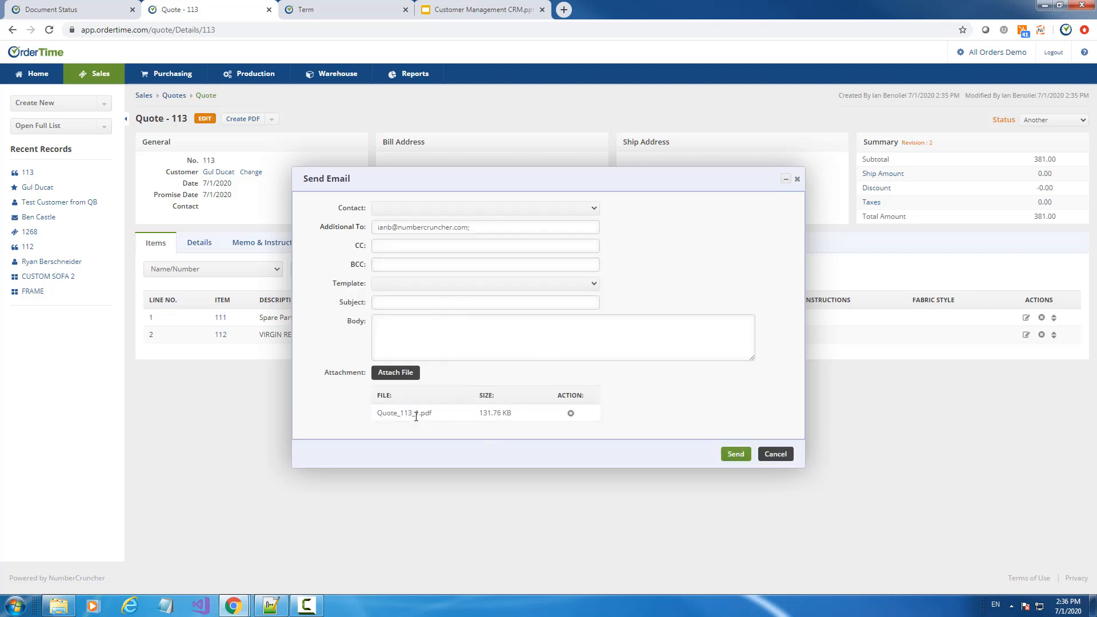
{"action": "left_click_drag", "start_coordinate": [440, 183], "coordinate": [409, 171]}
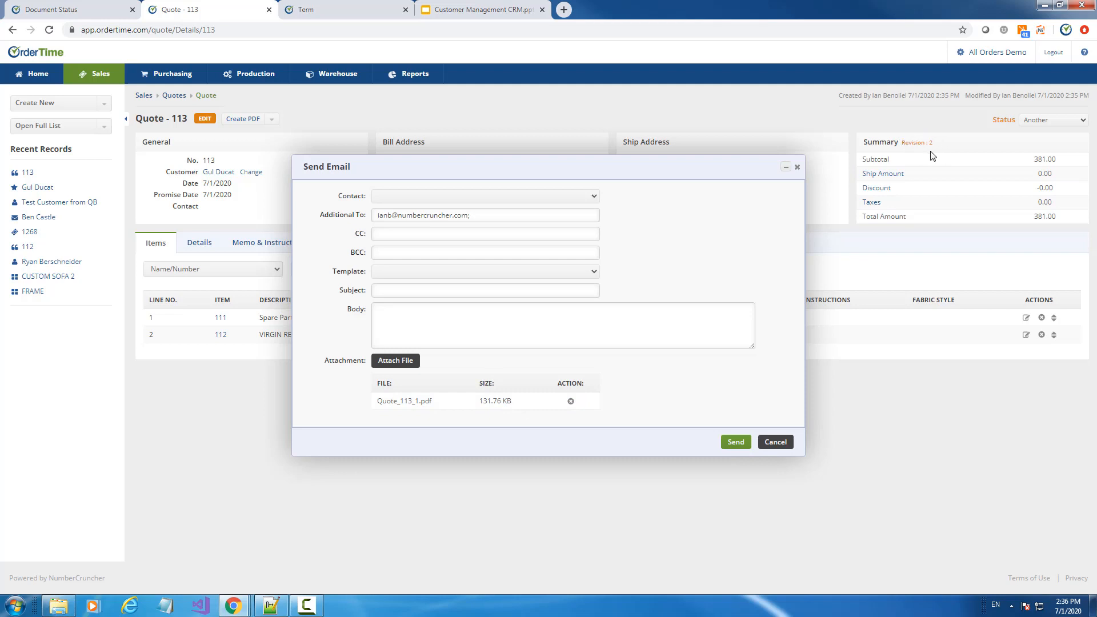
Fill the email from the Quote Email template and send it
{"action": "left_click", "coordinate": [740, 444]}
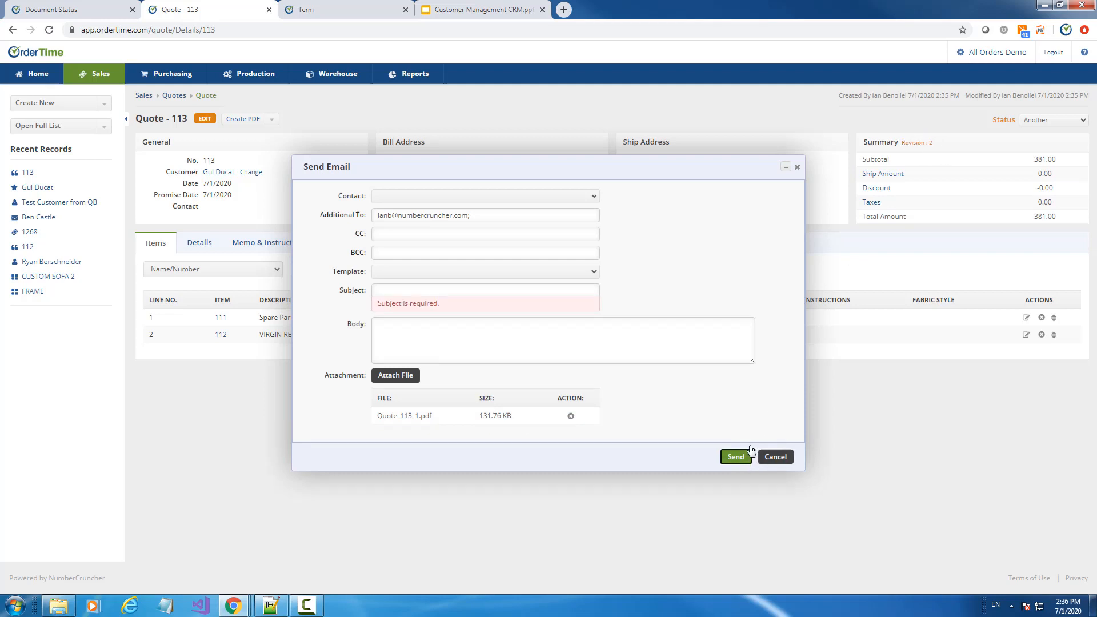
{"action": "left_click", "coordinate": [396, 278]}
{"action": "left_click", "coordinate": [400, 290]}
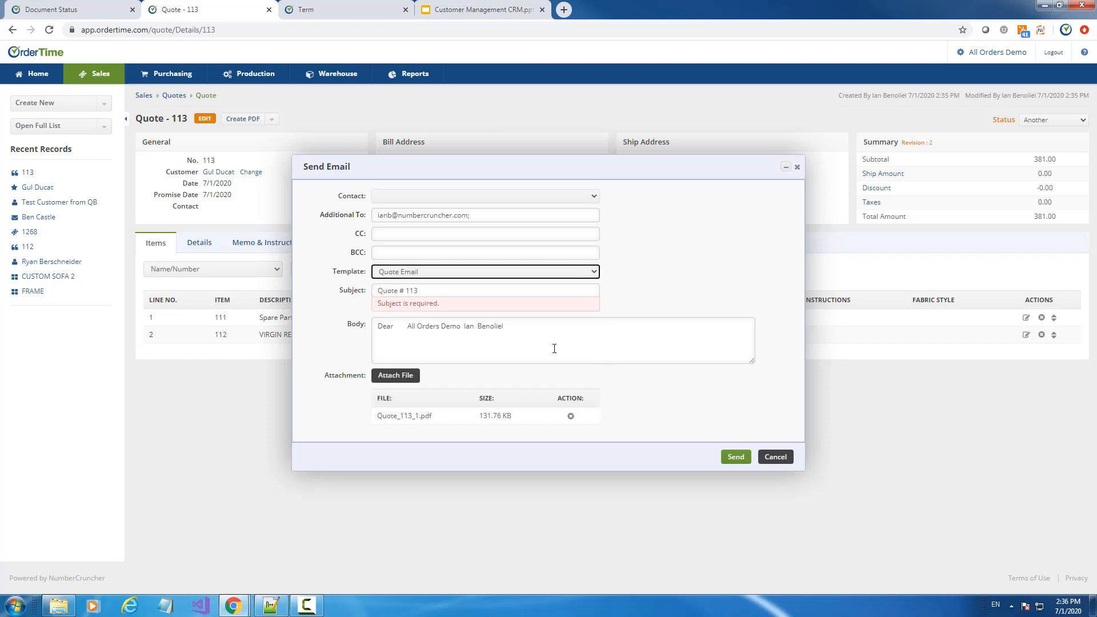
{"action": "left_click", "coordinate": [738, 457]}
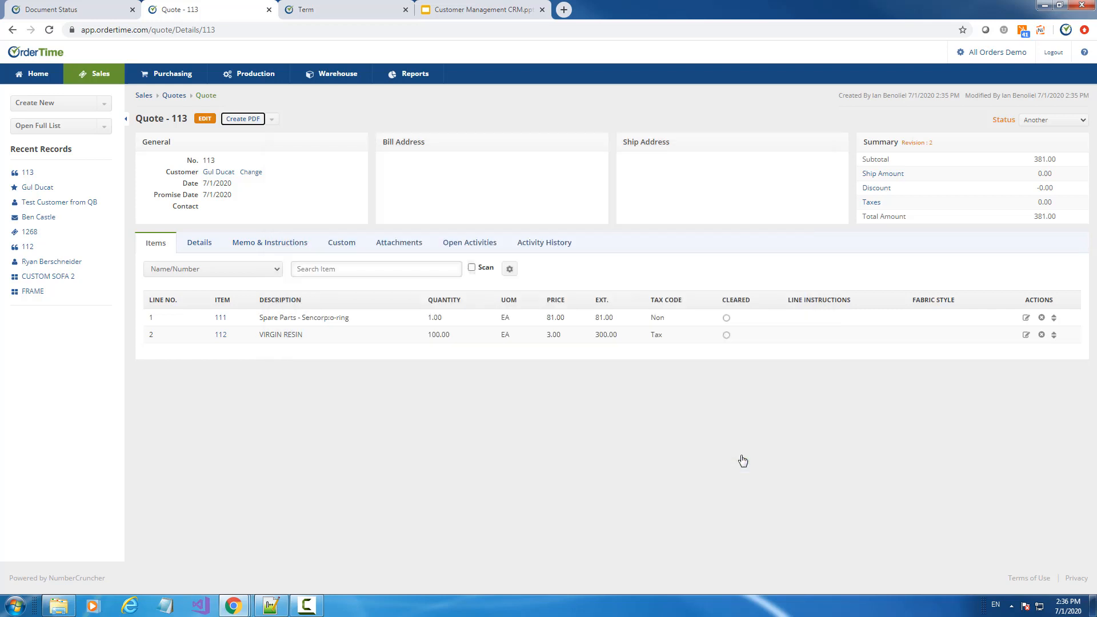
From the Attachments tab, create and save another PDF of quote 113 as a revision
{"action": "left_click", "coordinate": [397, 247]}
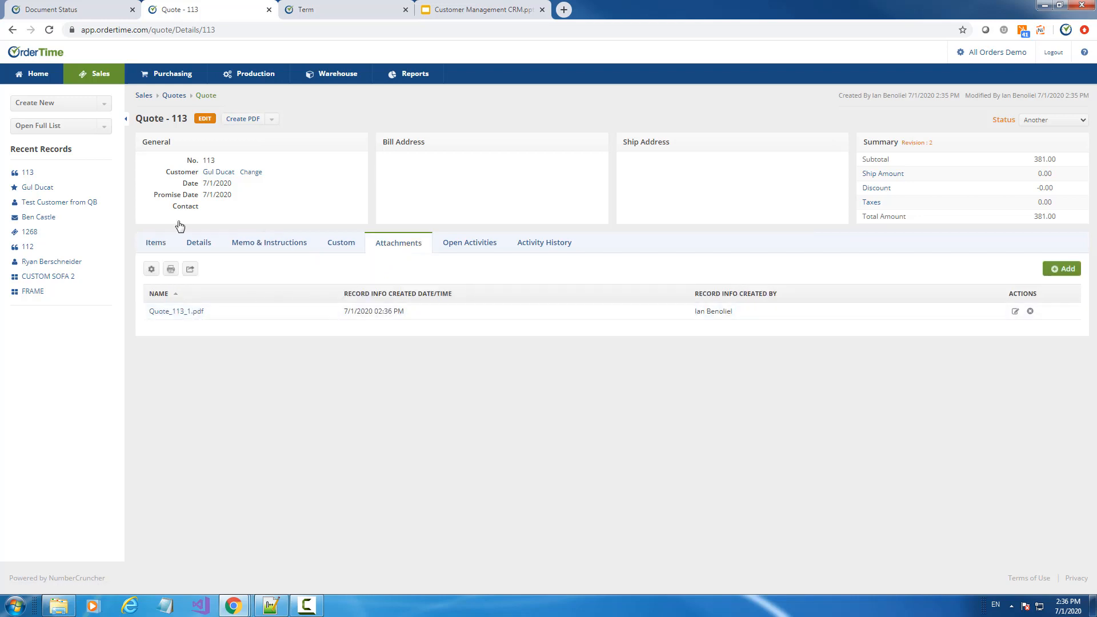
{"action": "left_click", "coordinate": [240, 122]}
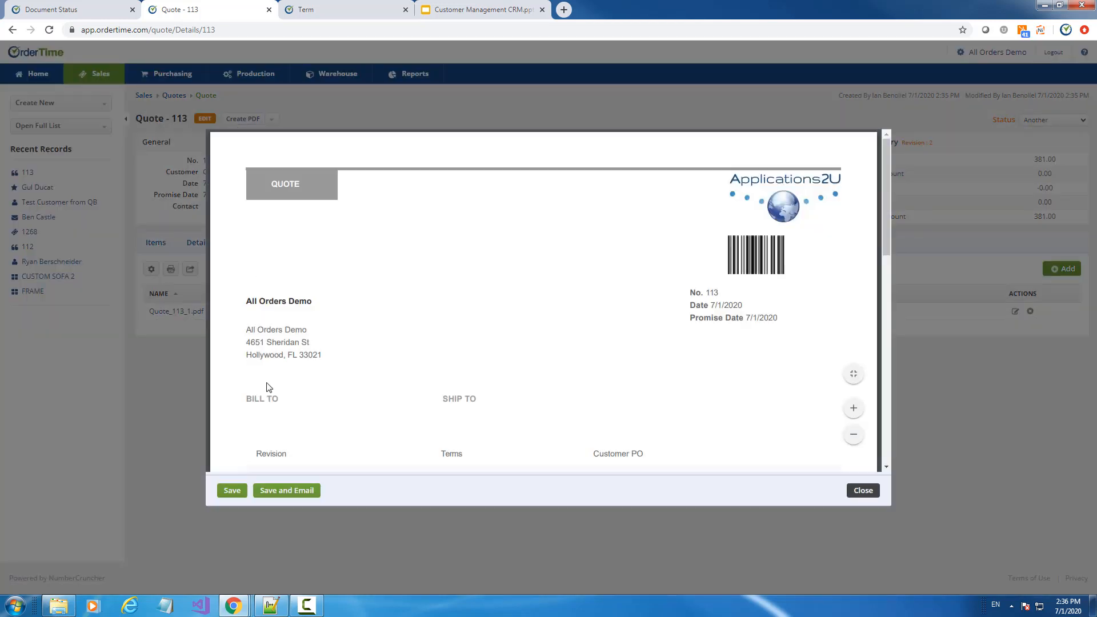
{"action": "left_click", "coordinate": [232, 493]}
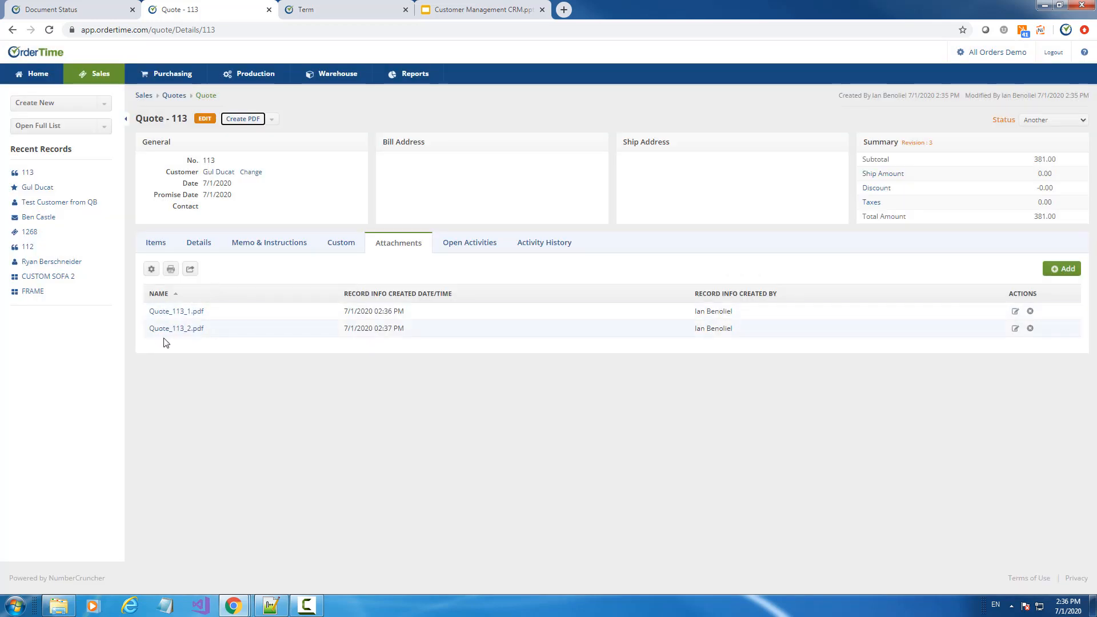
Highlight the revision count in the summary, then show the Quotes slide in Google Slides
{"action": "left_click_drag", "start_coordinate": [864, 143], "coordinate": [928, 145]}
{"action": "left_click", "coordinate": [928, 144]}
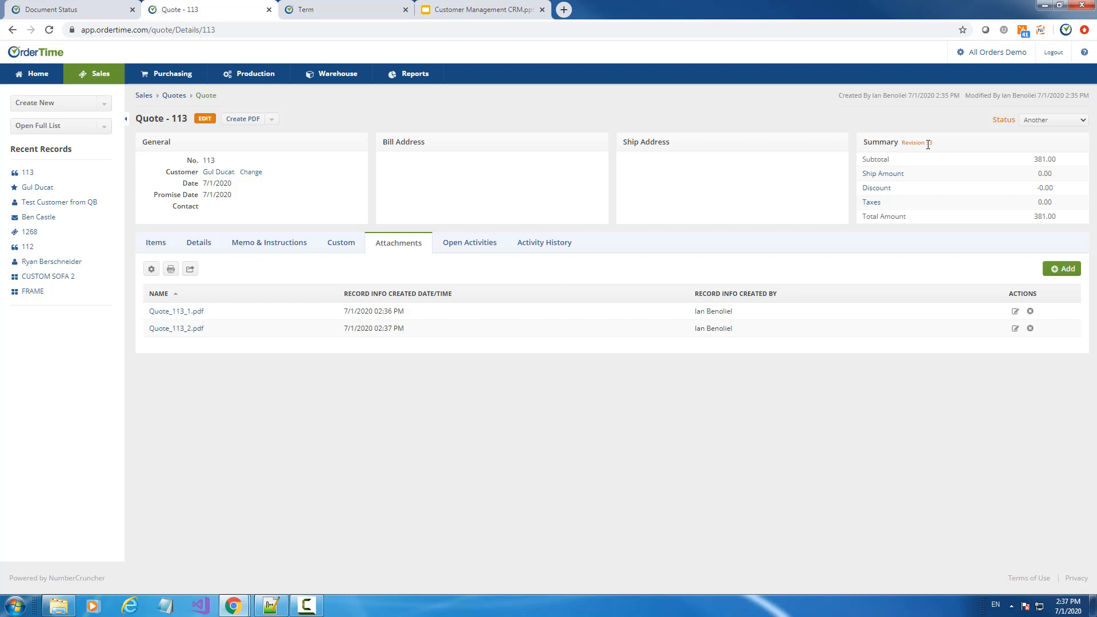
{"action": "left_click", "coordinate": [486, 11]}
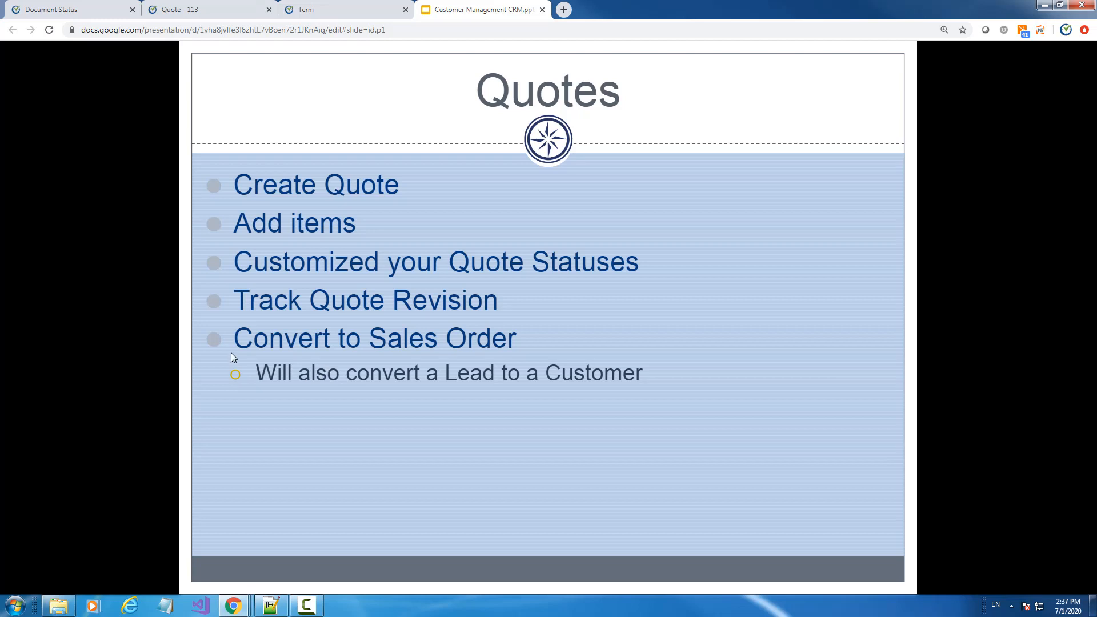
On quote 113, try the status options and leave Status set to Presented
{"action": "left_click", "coordinate": [207, 10]}
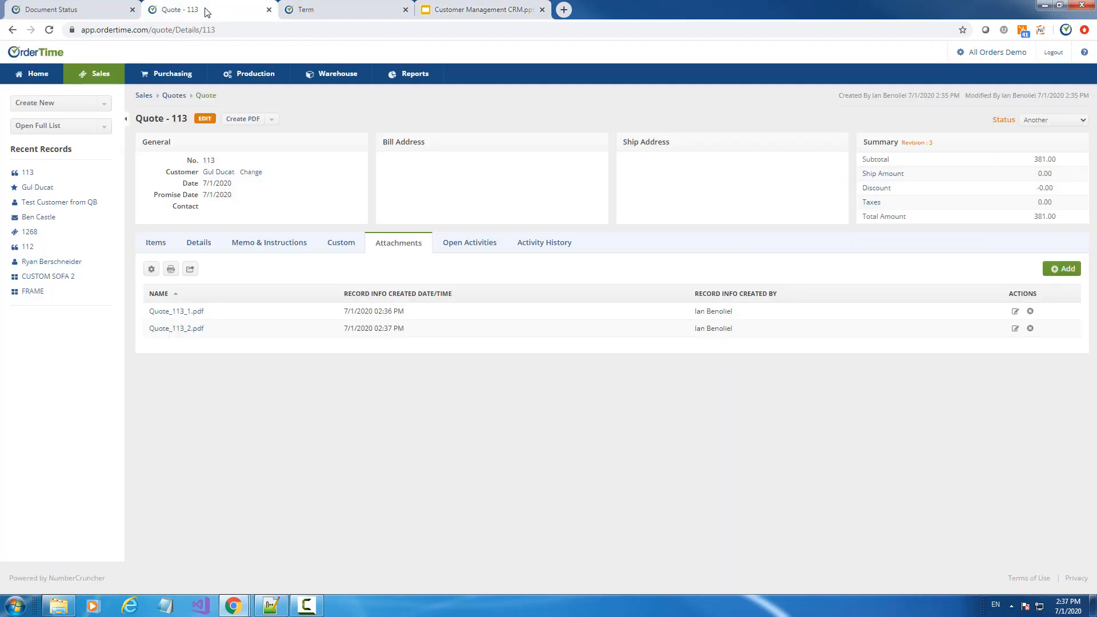
{"action": "left_click", "coordinate": [1079, 120]}
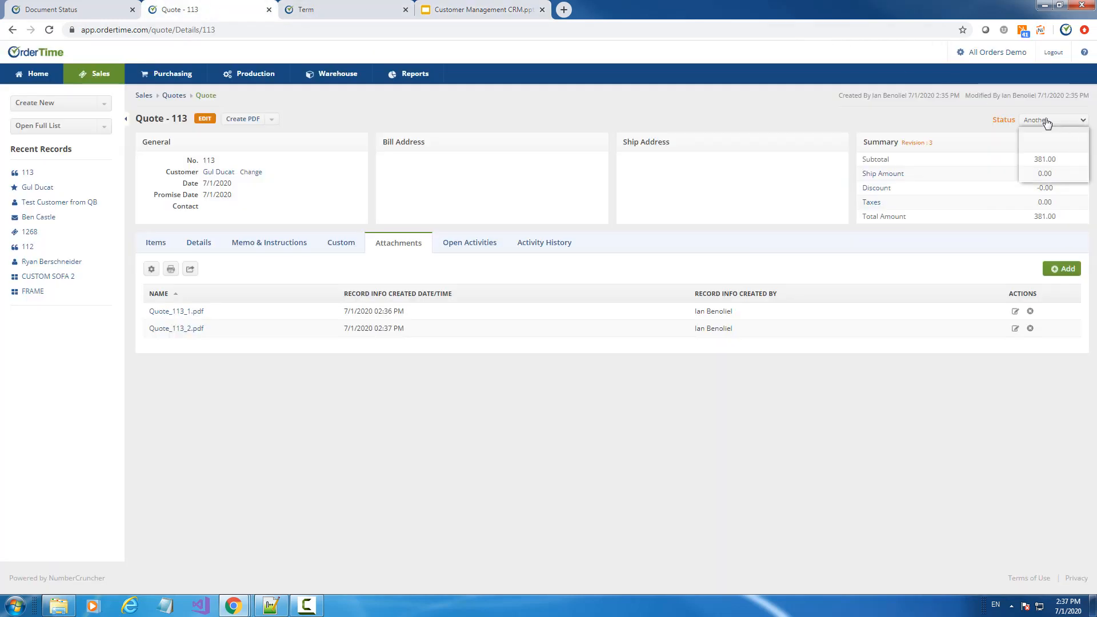
{"action": "left_click", "coordinate": [1054, 150]}
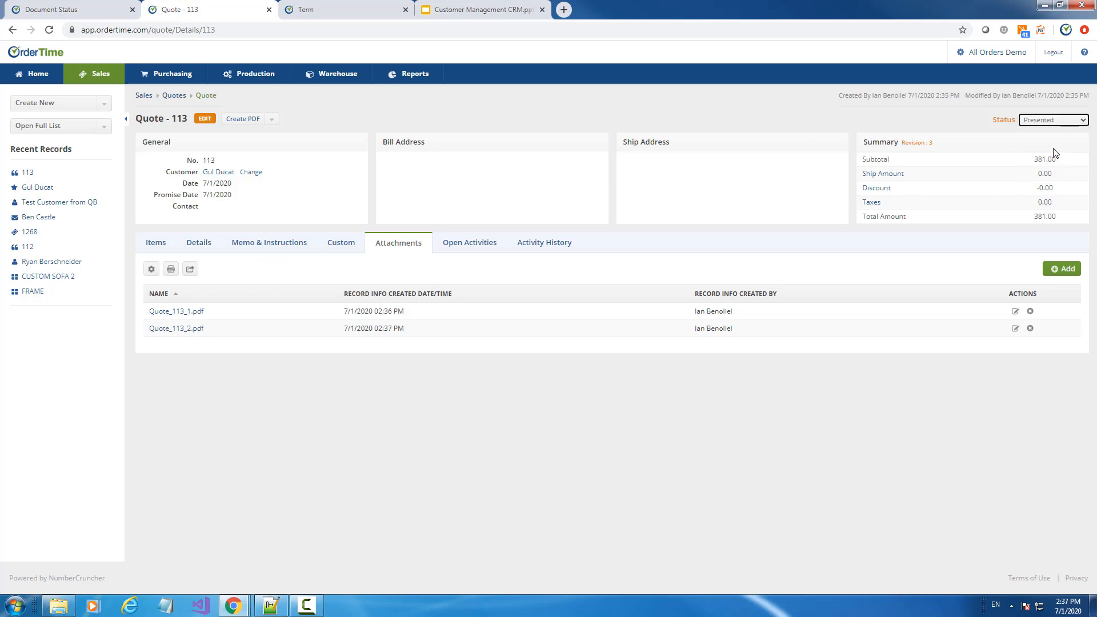
{"action": "left_click", "coordinate": [1051, 121]}
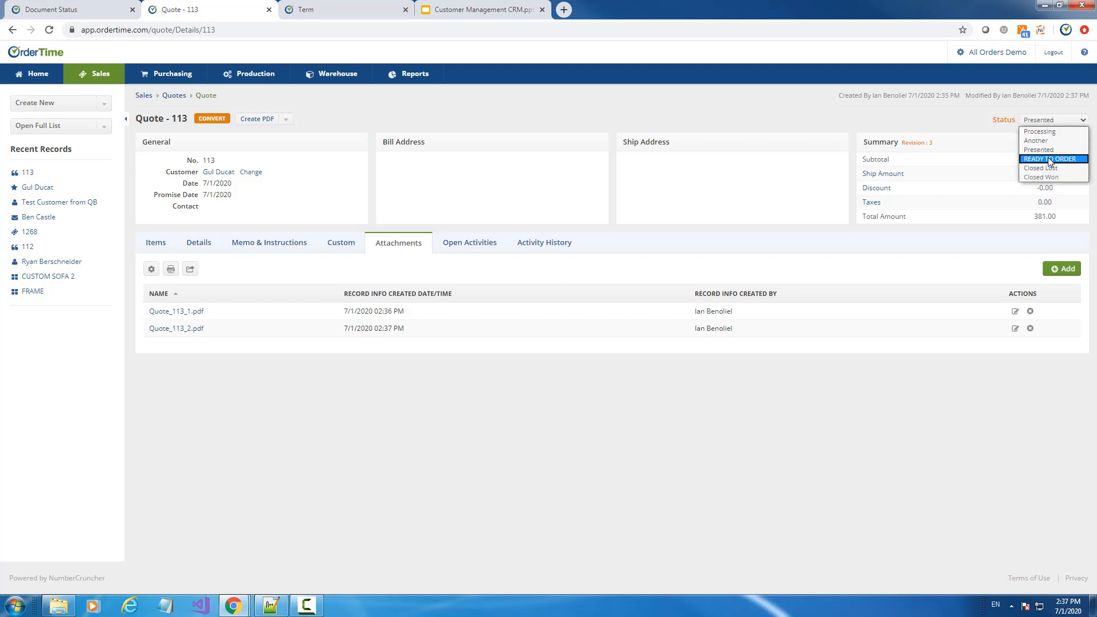
{"action": "left_click", "coordinate": [1051, 159]}
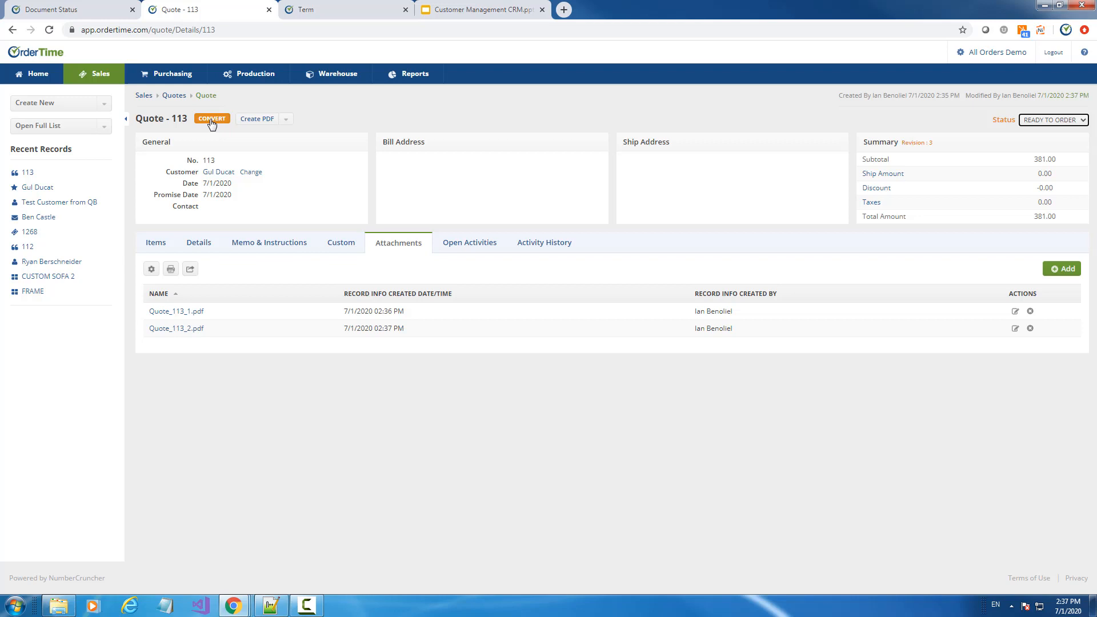
{"action": "left_click", "coordinate": [1034, 121]}
{"action": "left_click", "coordinate": [1036, 137]}
{"action": "left_click", "coordinate": [1038, 122]}
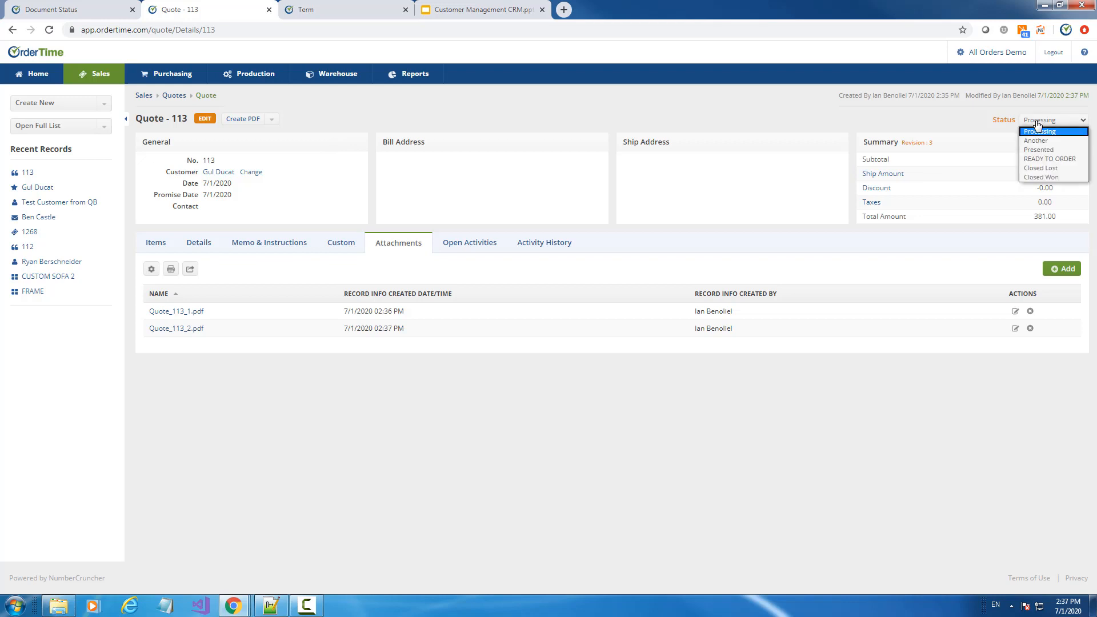
{"action": "left_click", "coordinate": [1039, 141]}
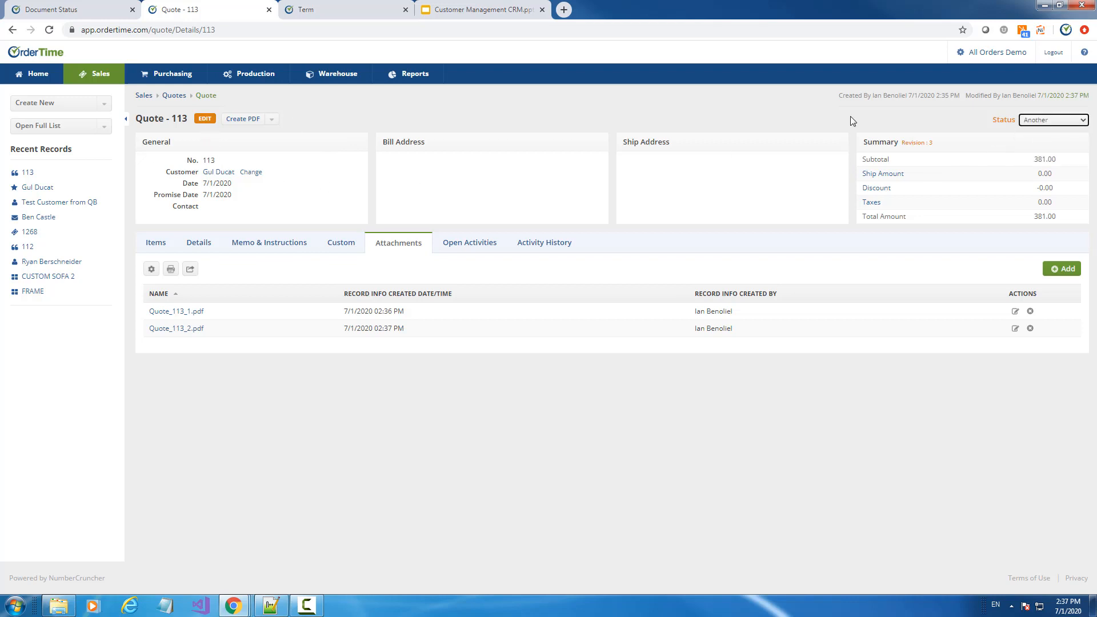
{"action": "left_click", "coordinate": [1037, 121]}
{"action": "left_click", "coordinate": [1043, 146]}
Convert quote 113 and its lead into Sales Order 1269, then return to the Quotes slide
{"action": "left_click", "coordinate": [213, 120]}
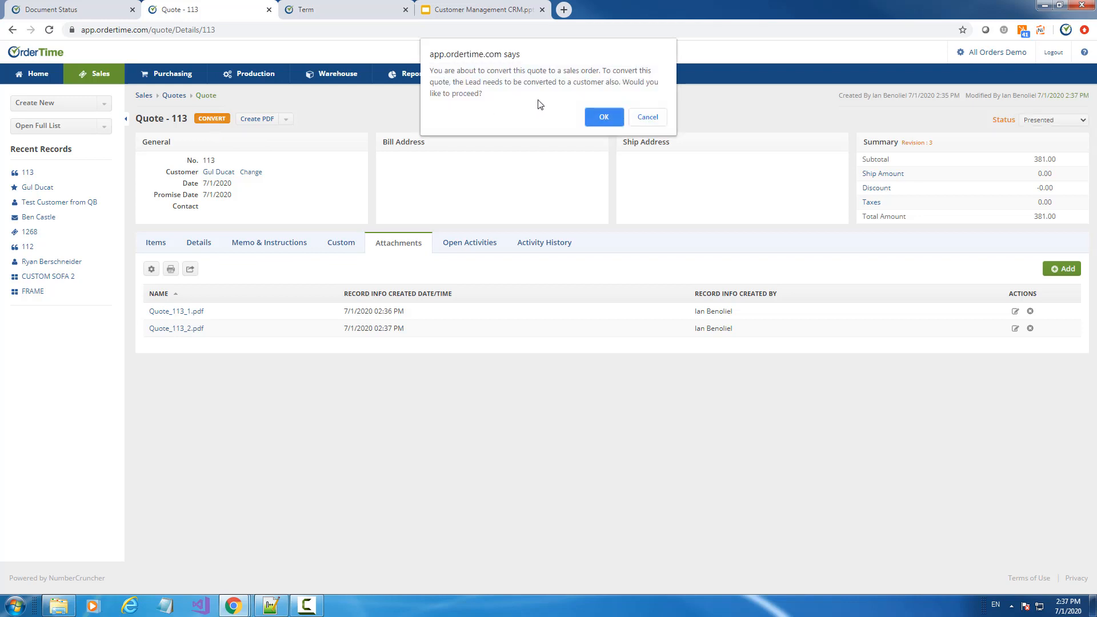
{"action": "left_click", "coordinate": [599, 118]}
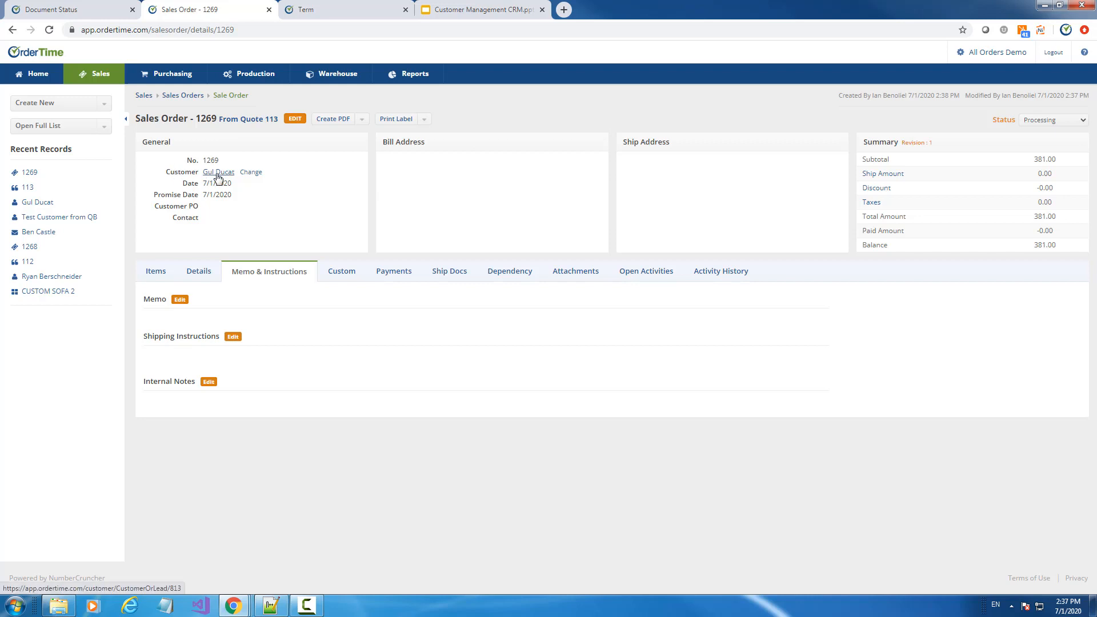
{"action": "left_click", "coordinate": [491, 10]}
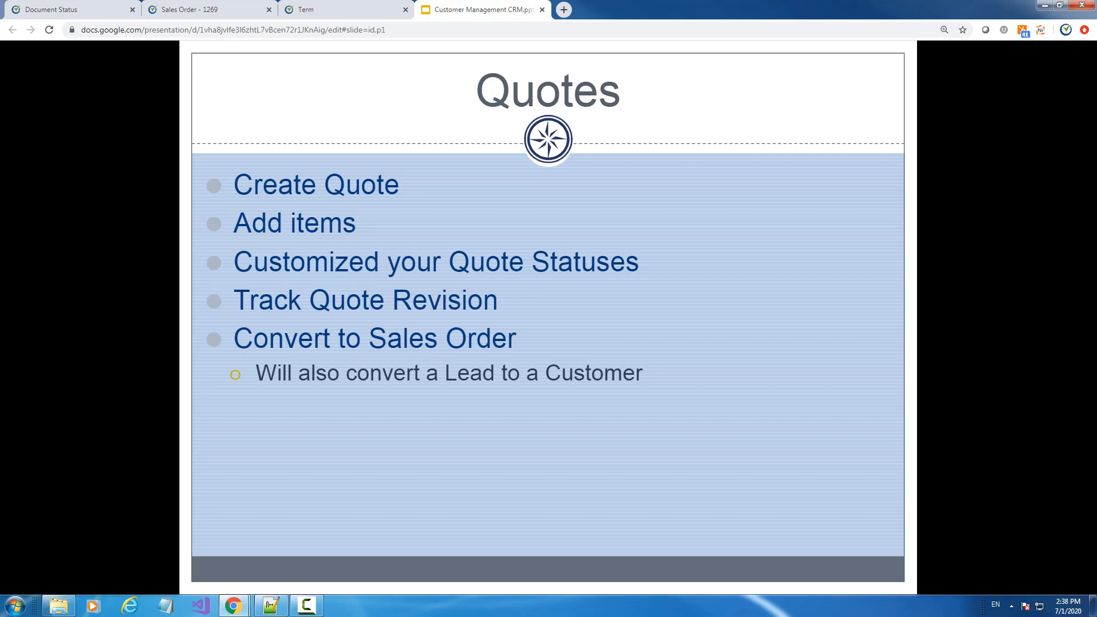
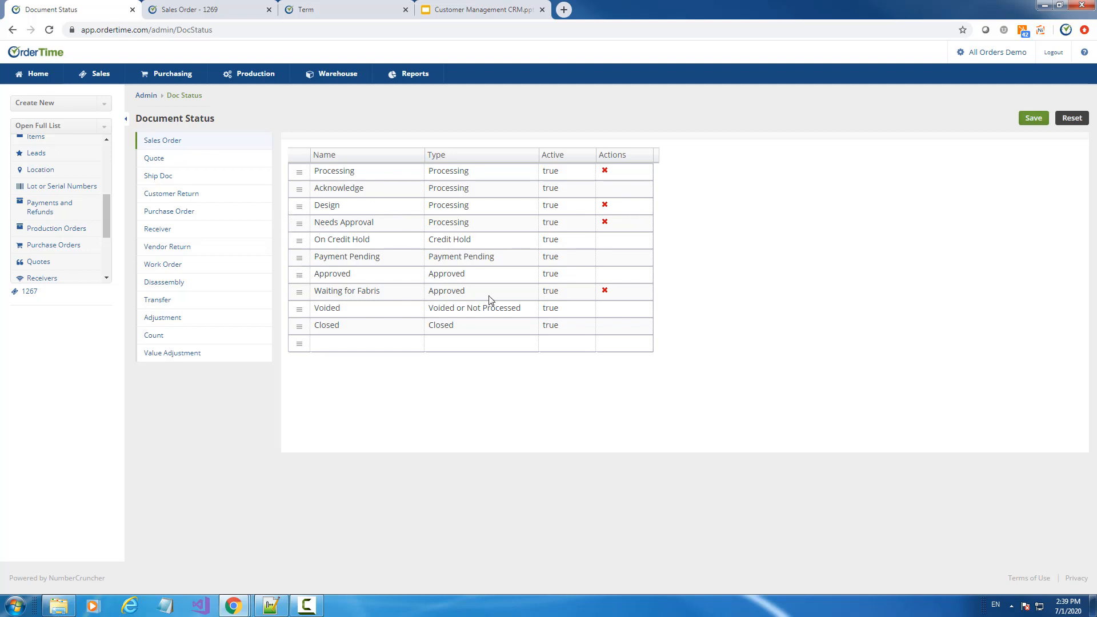
Delete the Waiting for Fabris status, moving its orders to Approved, and save the status list
{"action": "left_click", "coordinate": [604, 292]}
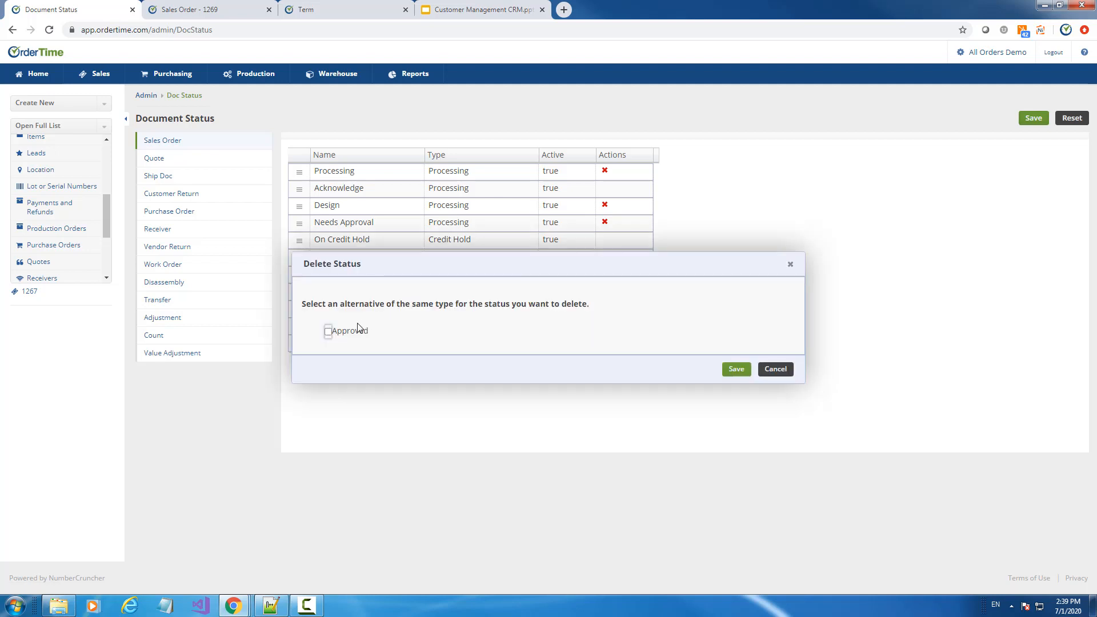
{"action": "left_click", "coordinate": [327, 333]}
{"action": "left_click", "coordinate": [736, 370]}
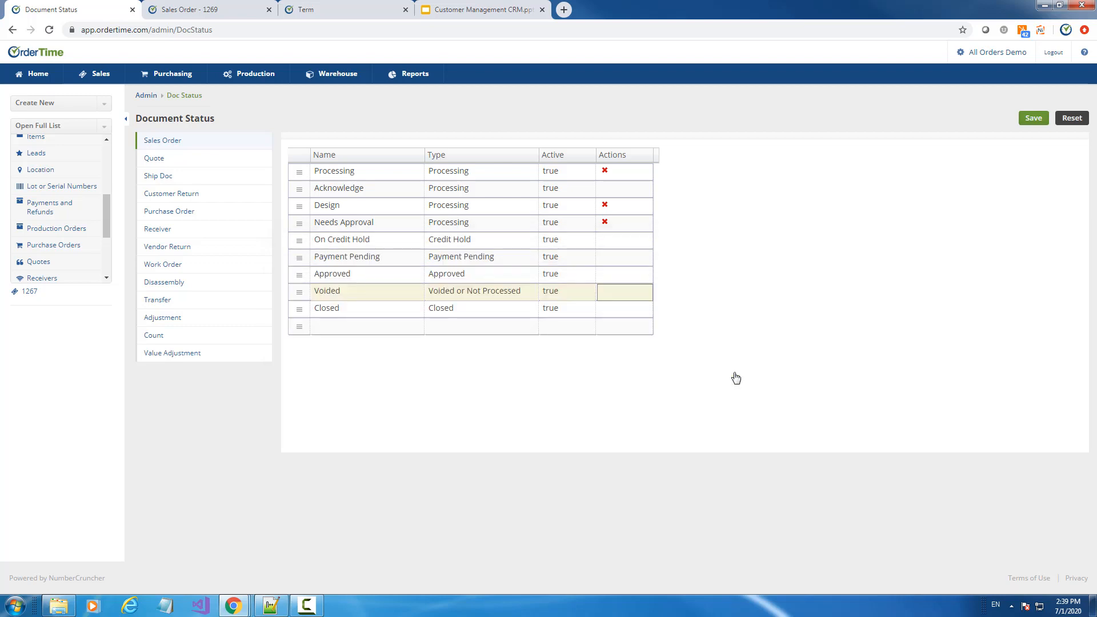
{"action": "left_click", "coordinate": [1041, 124]}
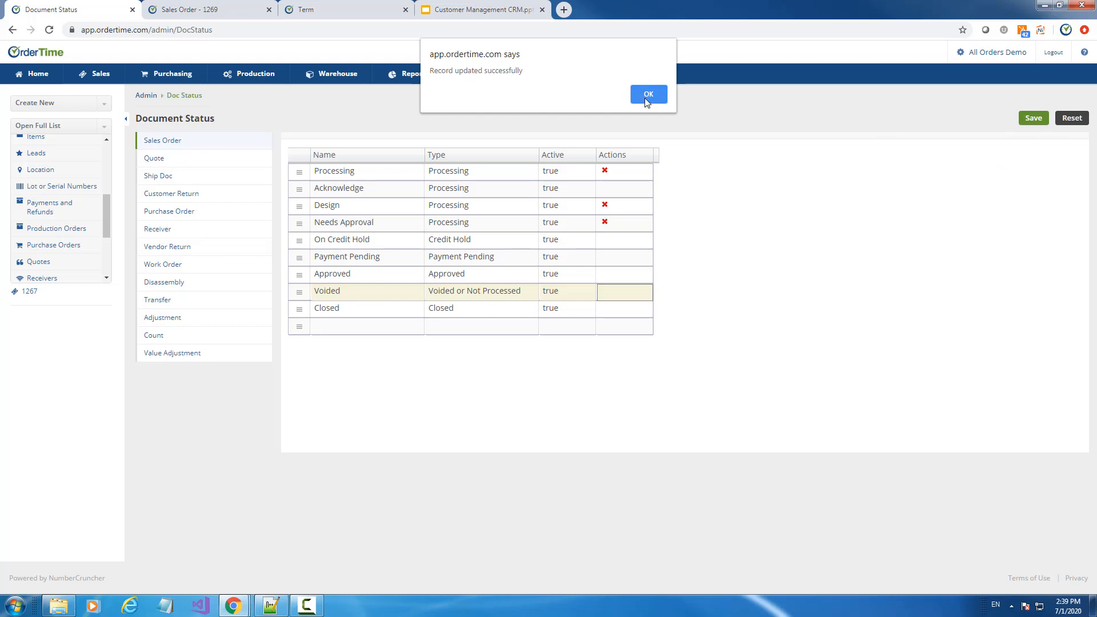
{"action": "left_click", "coordinate": [648, 97]}
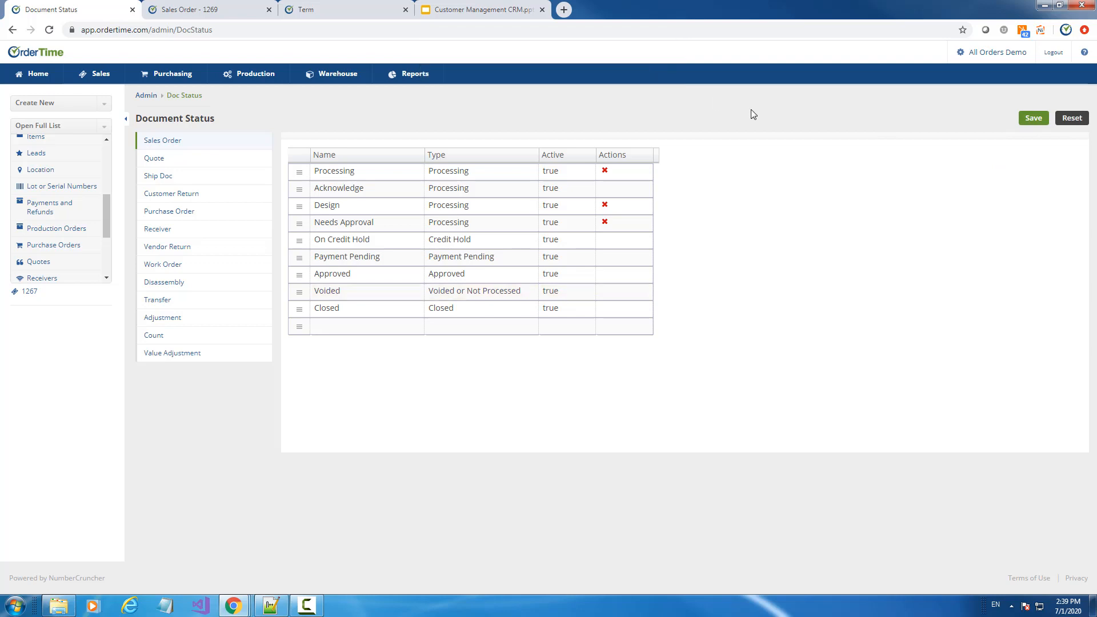
{"action": "left_click", "coordinate": [502, 8]}
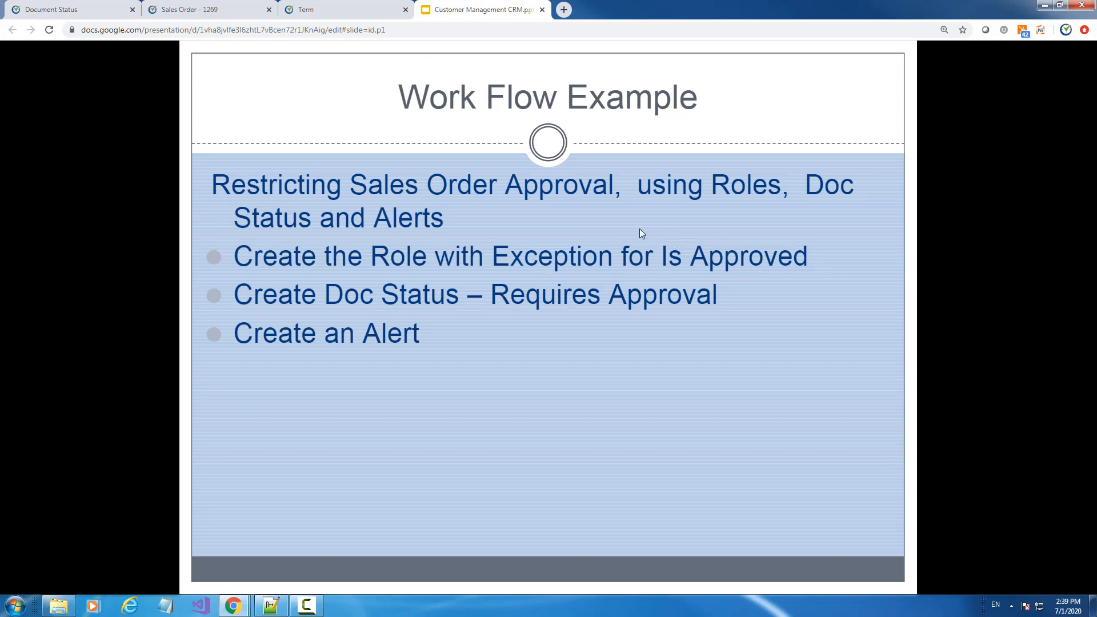
{"action": "left_click", "coordinate": [360, 9]}
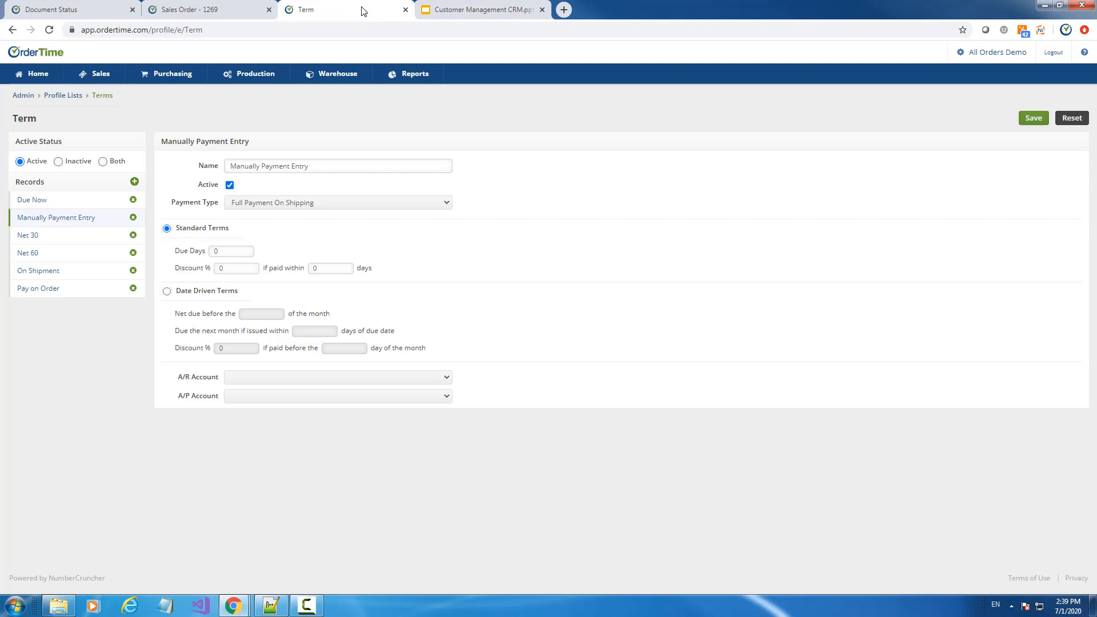
Open the Sales order approvl alert for editing from the Admin alerts list
{"action": "left_click", "coordinate": [32, 100]}
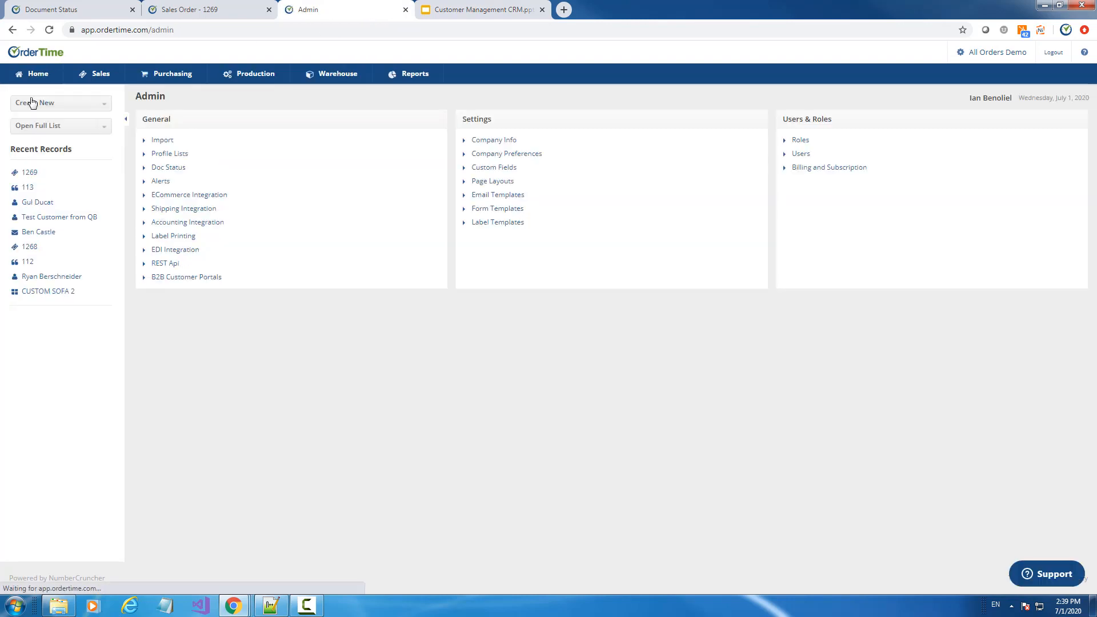
{"action": "left_click", "coordinate": [164, 186]}
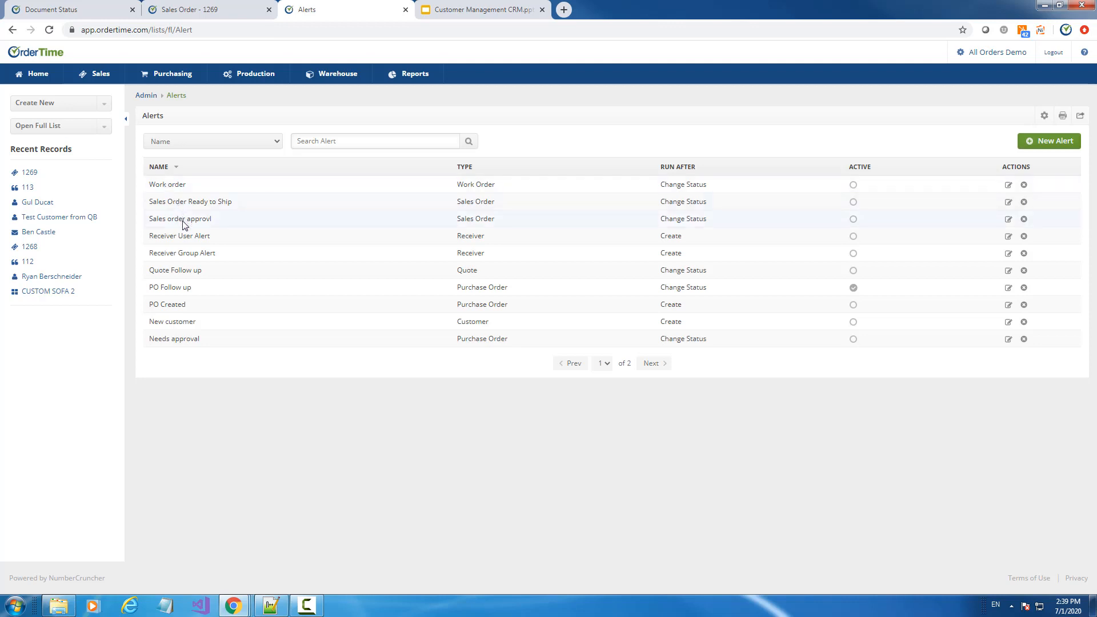
{"action": "left_click", "coordinate": [1009, 222]}
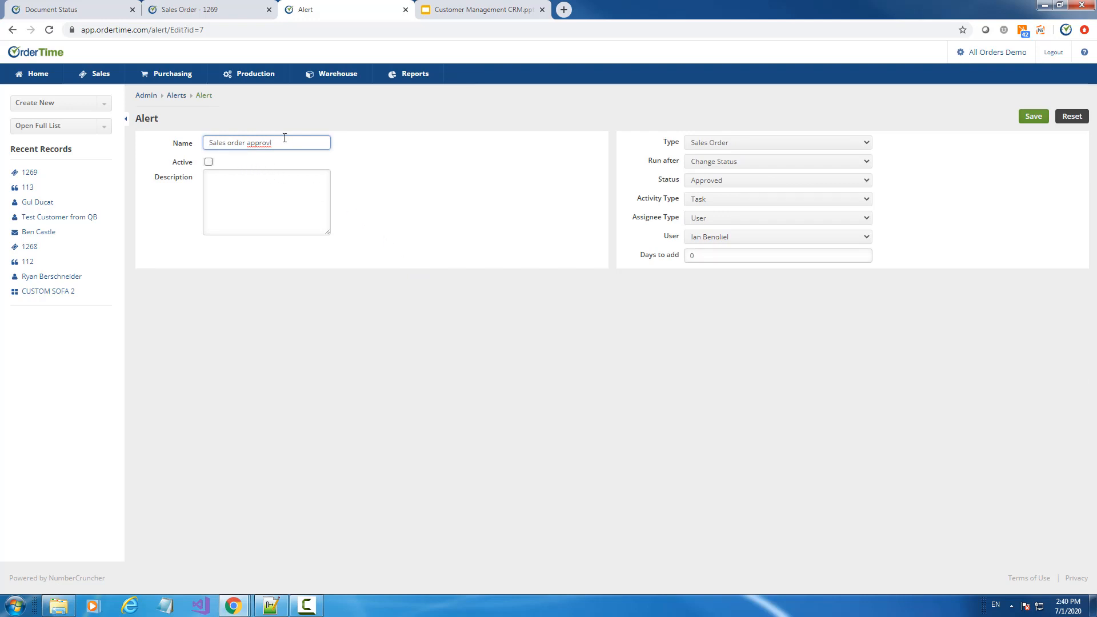
Correct the alert name to 'Sales order aproval' and mark the alert Active
{"action": "left_click_drag", "start_coordinate": [284, 142], "coordinate": [249, 144]}
{"action": "type", "text": "appova"}
{"action": "left_click", "coordinate": [276, 196]}
{"action": "left_click", "coordinate": [208, 163]}
{"action": "left_click_drag", "start_coordinate": [256, 144], "coordinate": [258, 144]}
{"action": "type", "text": "r"}
{"action": "left_click", "coordinate": [264, 210]}
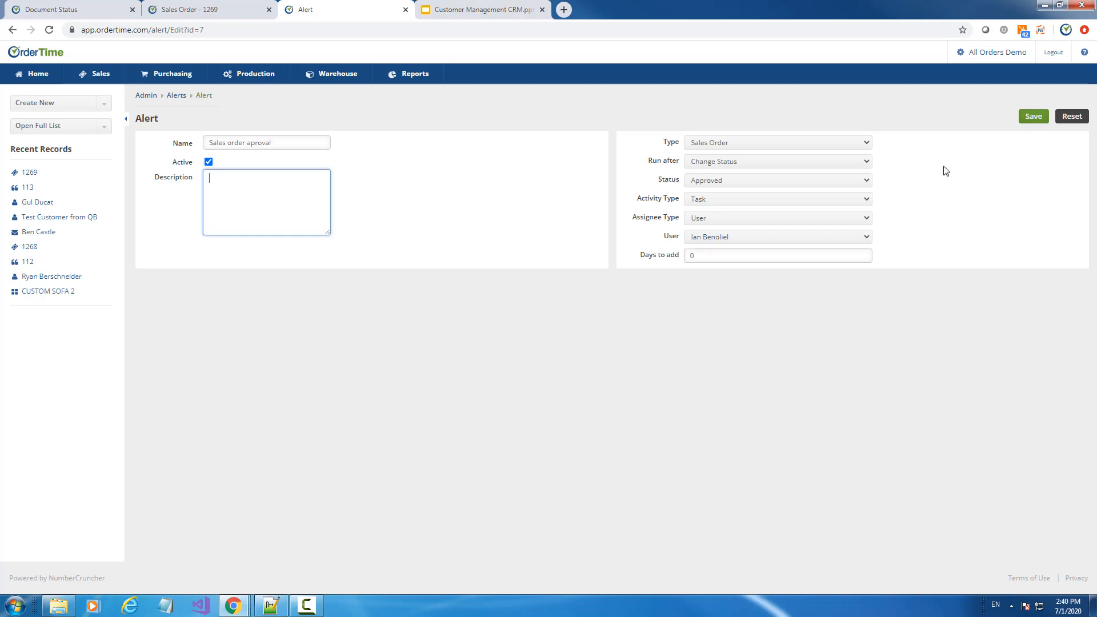
Review the trigger status and record type lists, keeping Approved and Sales Order
{"action": "left_click", "coordinate": [729, 181]}
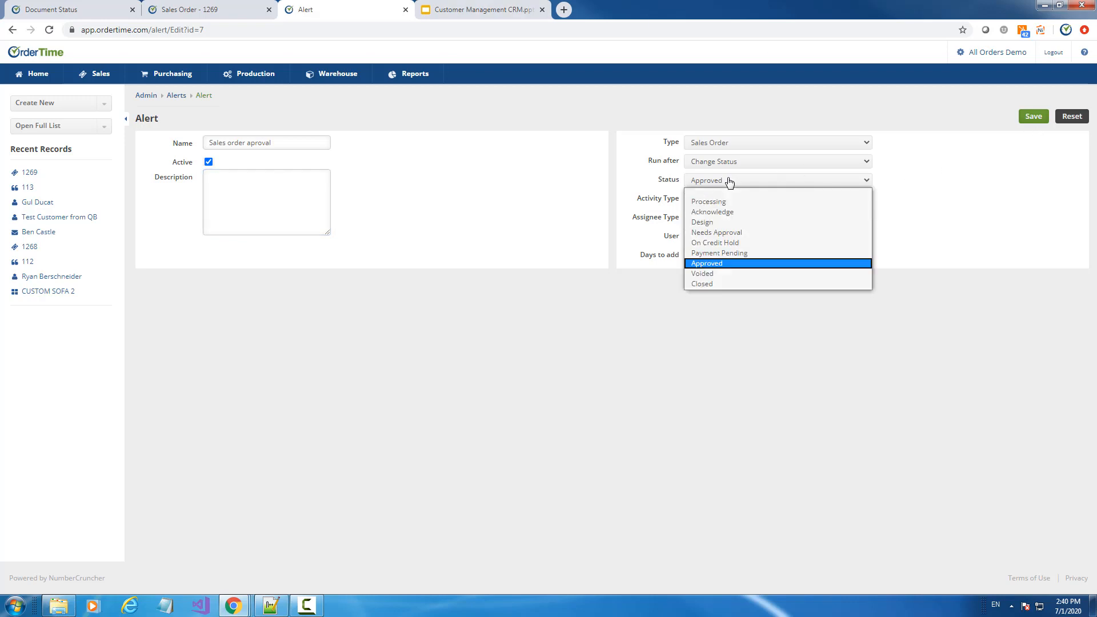
{"action": "left_click", "coordinate": [730, 182]}
{"action": "left_click", "coordinate": [715, 144]}
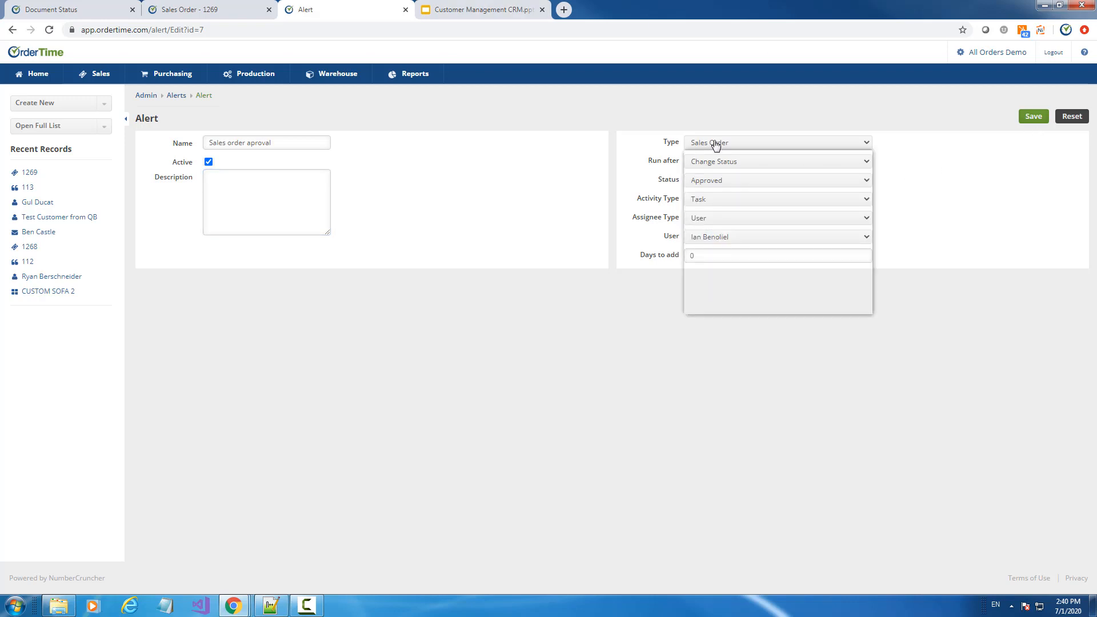
{"action": "left_click", "coordinate": [716, 144]}
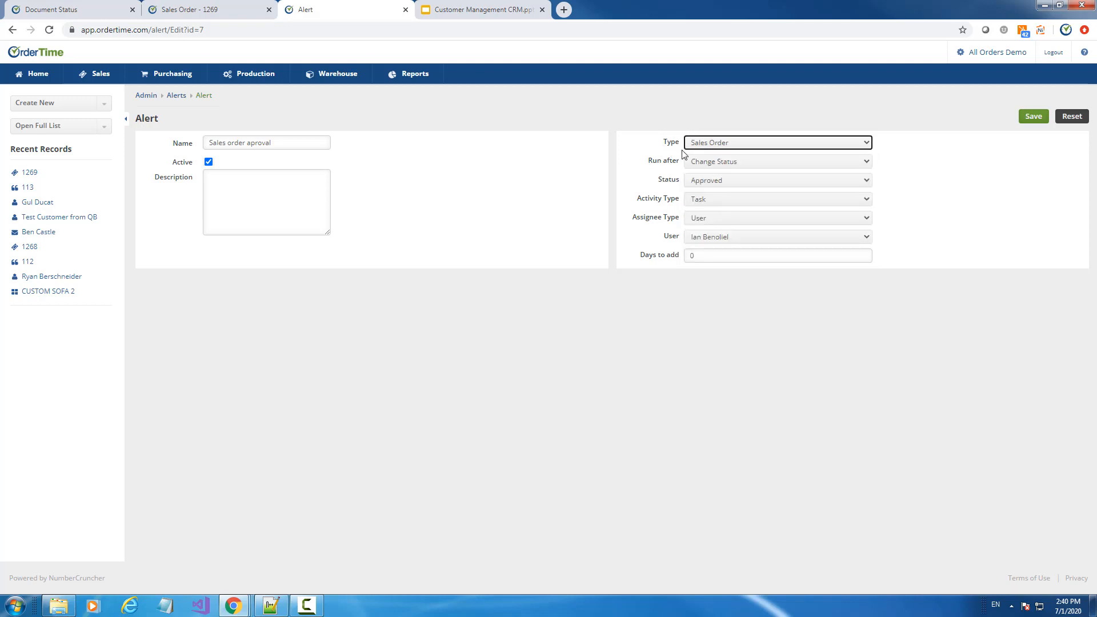
Keep type Sales Order and event Change Status, and set the trigger status to Needs Approval
{"action": "left_click", "coordinate": [714, 144]}
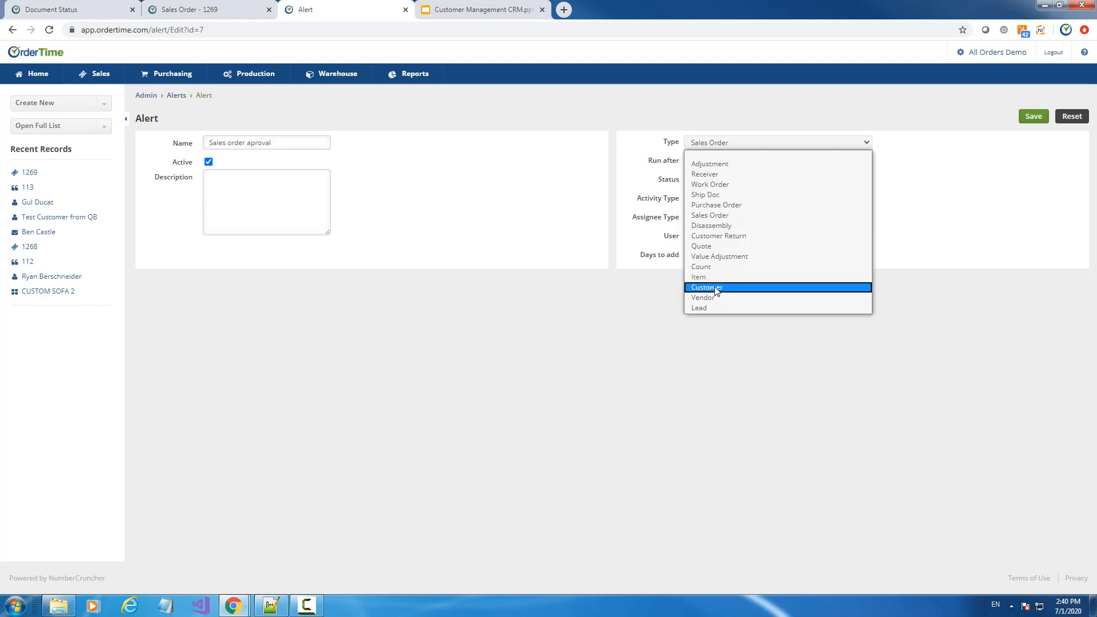
{"action": "left_click", "coordinate": [708, 108]}
{"action": "left_click", "coordinate": [708, 162]}
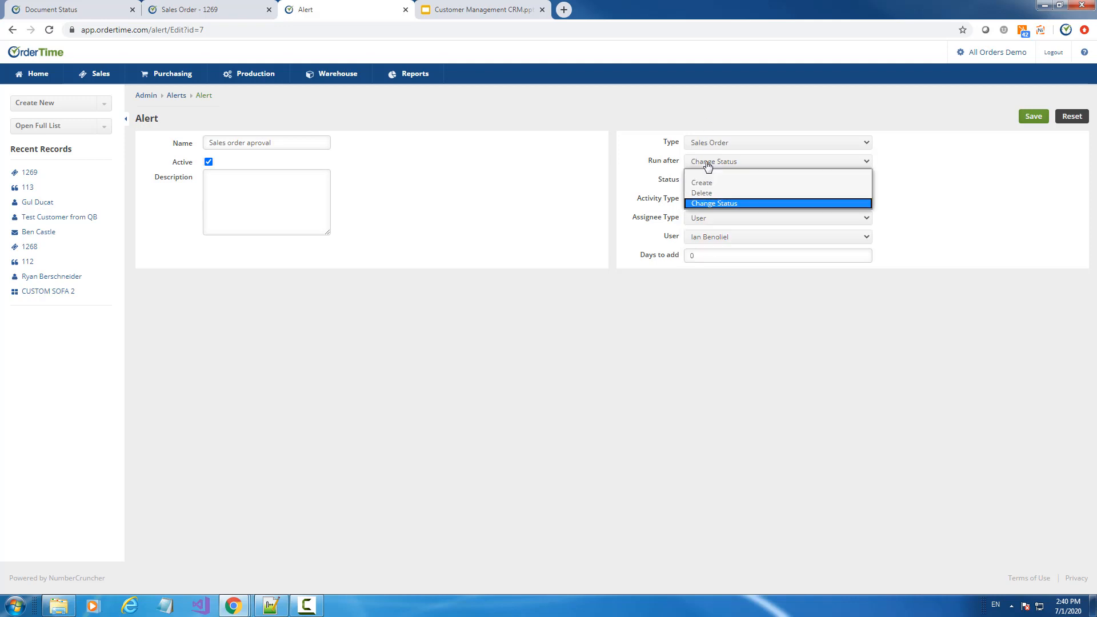
{"action": "left_click", "coordinate": [708, 165]}
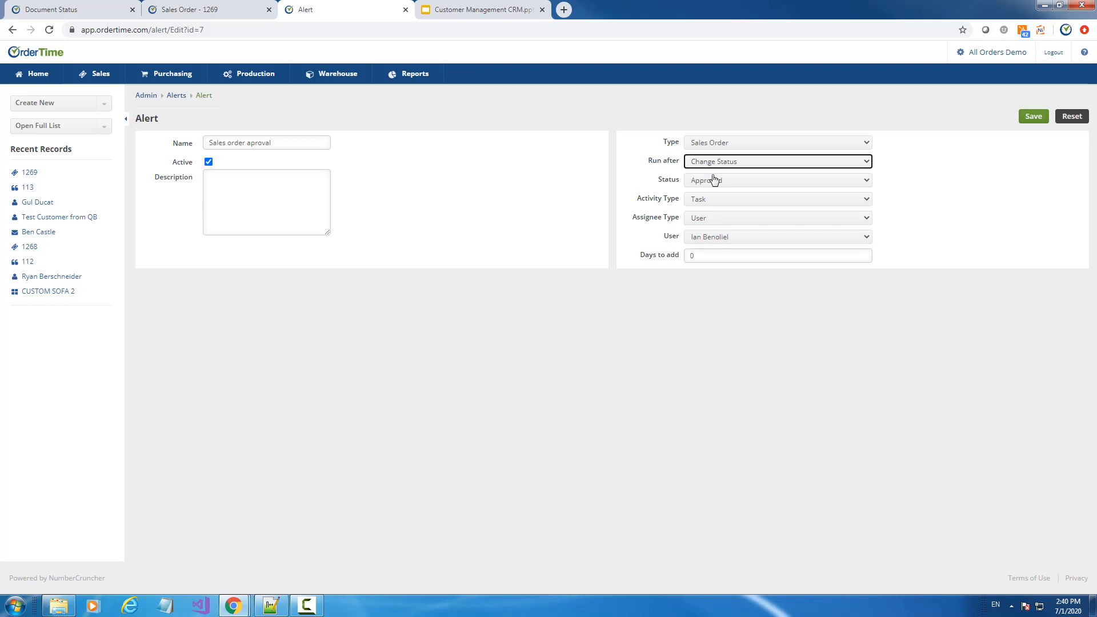
{"action": "left_click", "coordinate": [712, 180]}
{"action": "left_click", "coordinate": [719, 233]}
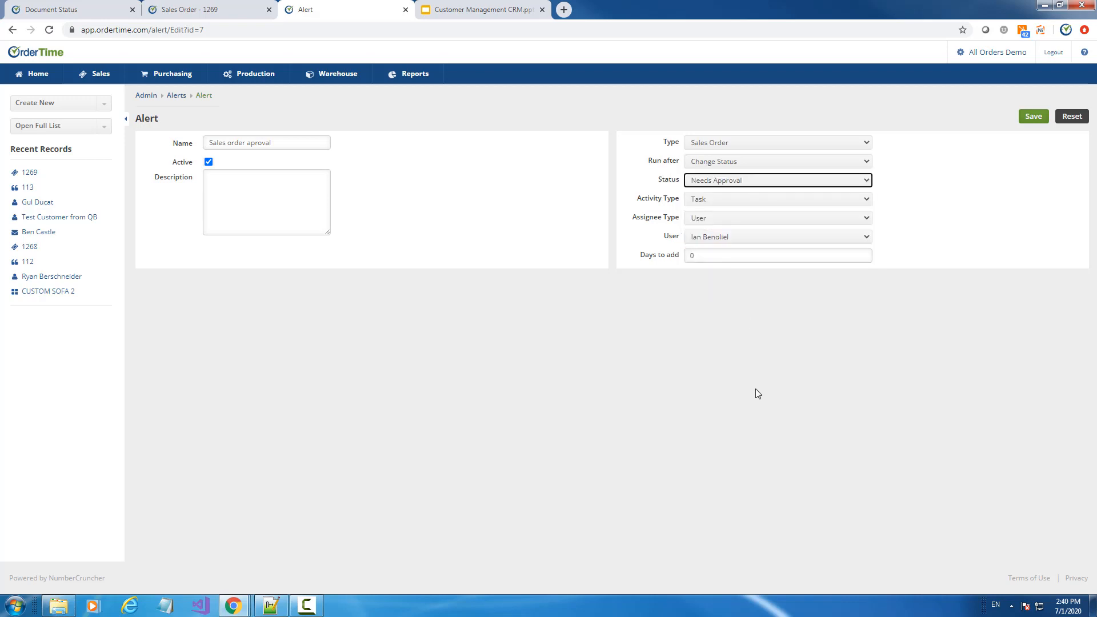
Keep Task as the activity type, assigned to a User, the current user
{"action": "left_click", "coordinate": [706, 204]}
{"action": "left_click", "coordinate": [706, 204]}
{"action": "left_click", "coordinate": [705, 204]}
{"action": "left_click", "coordinate": [706, 204]}
{"action": "left_click", "coordinate": [706, 204]}
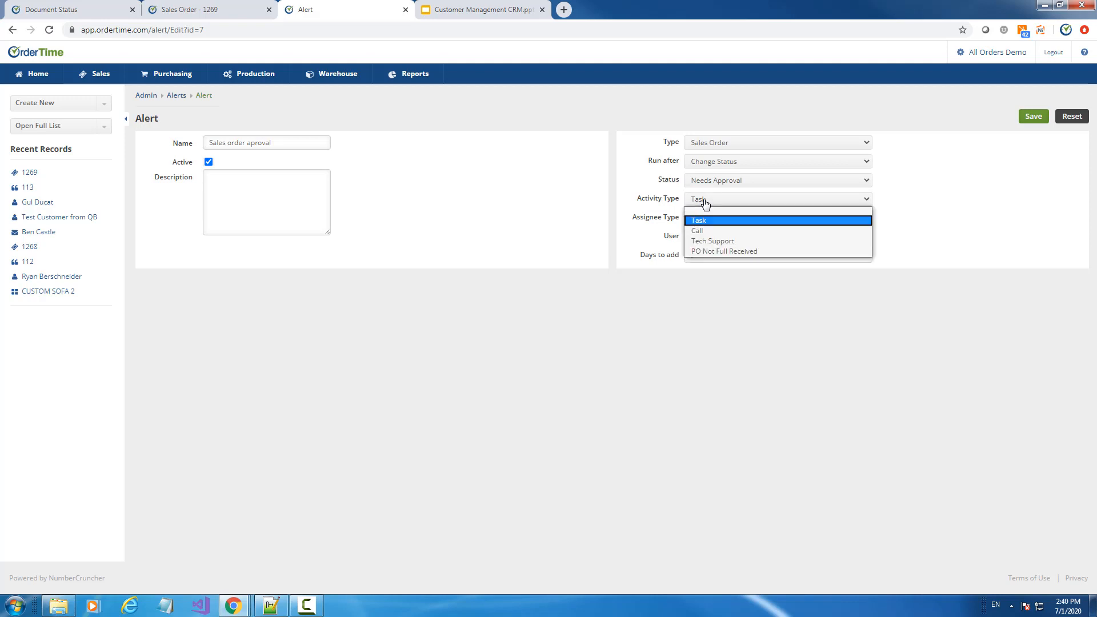
{"action": "left_click", "coordinate": [705, 204]}
{"action": "left_click", "coordinate": [706, 219]}
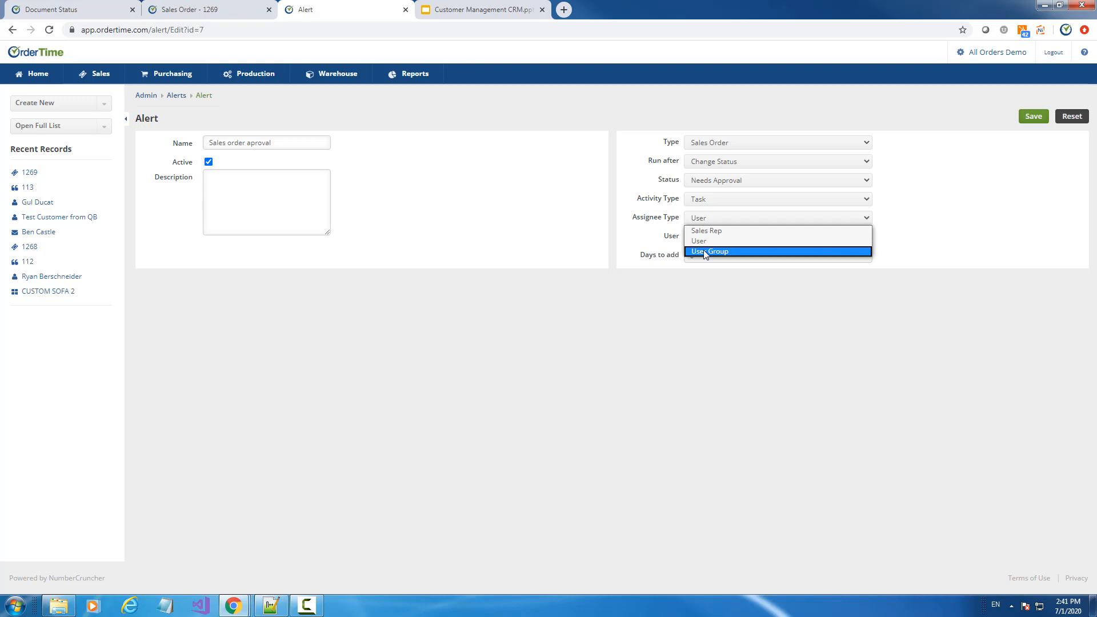
{"action": "left_click", "coordinate": [705, 241]}
{"action": "left_click", "coordinate": [711, 243]}
{"action": "left_click", "coordinate": [708, 247]}
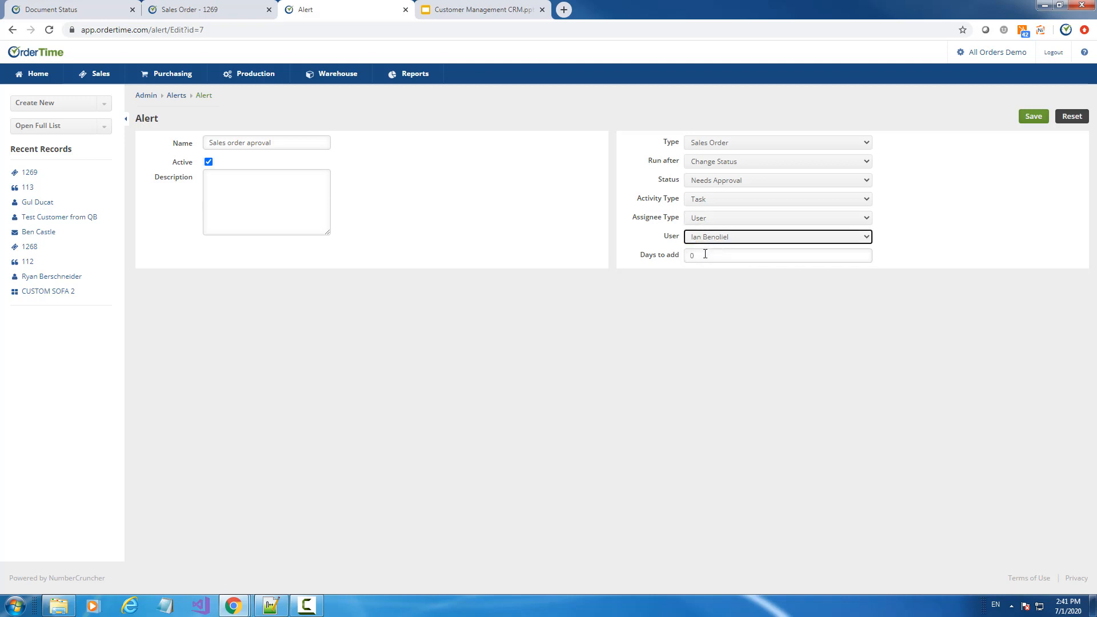
Leave days to add at 0 and save the alert
{"action": "left_click", "coordinate": [706, 254]}
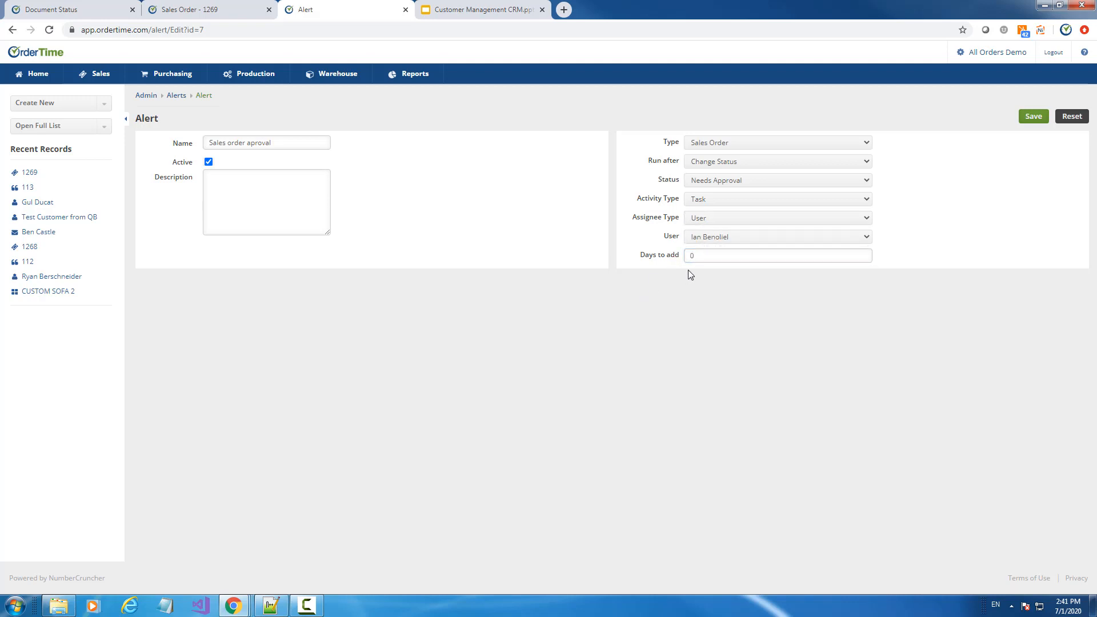
{"action": "left_click", "coordinate": [627, 331]}
{"action": "left_click", "coordinate": [1039, 121]}
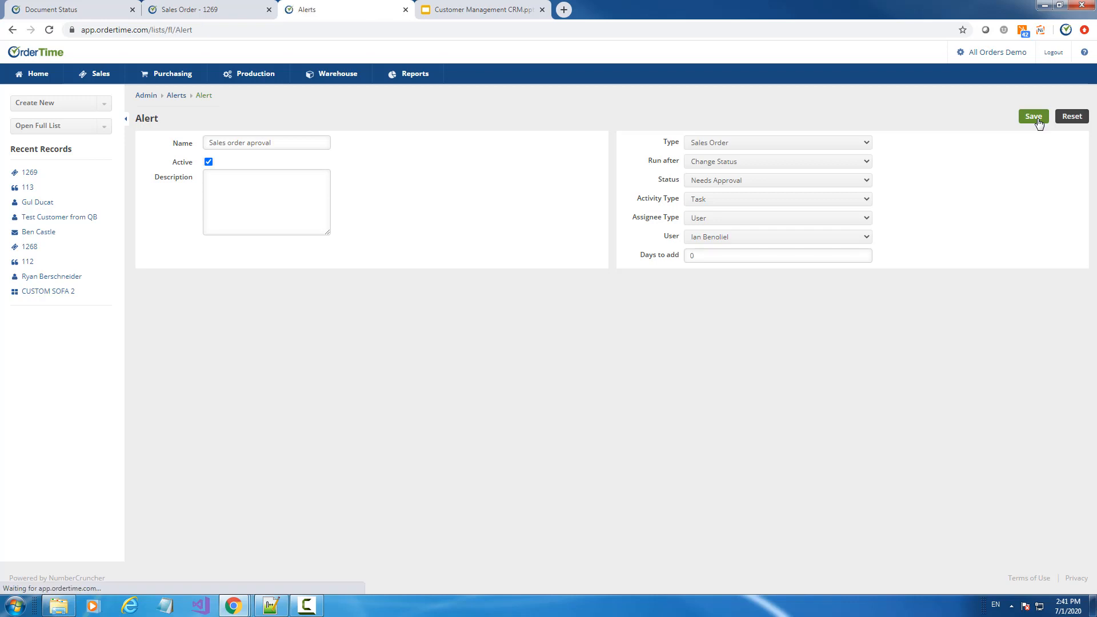
Change sales order 1269's status to Needs Approval, then go to the Home dashboard
{"action": "left_click", "coordinate": [22, 176]}
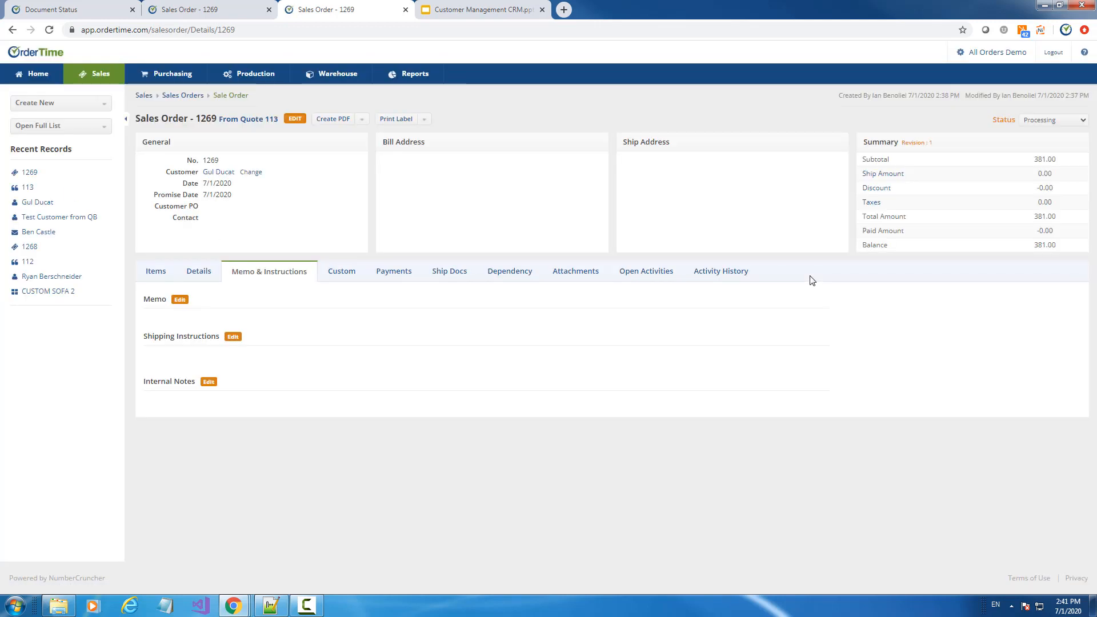
{"action": "left_click", "coordinate": [1041, 121]}
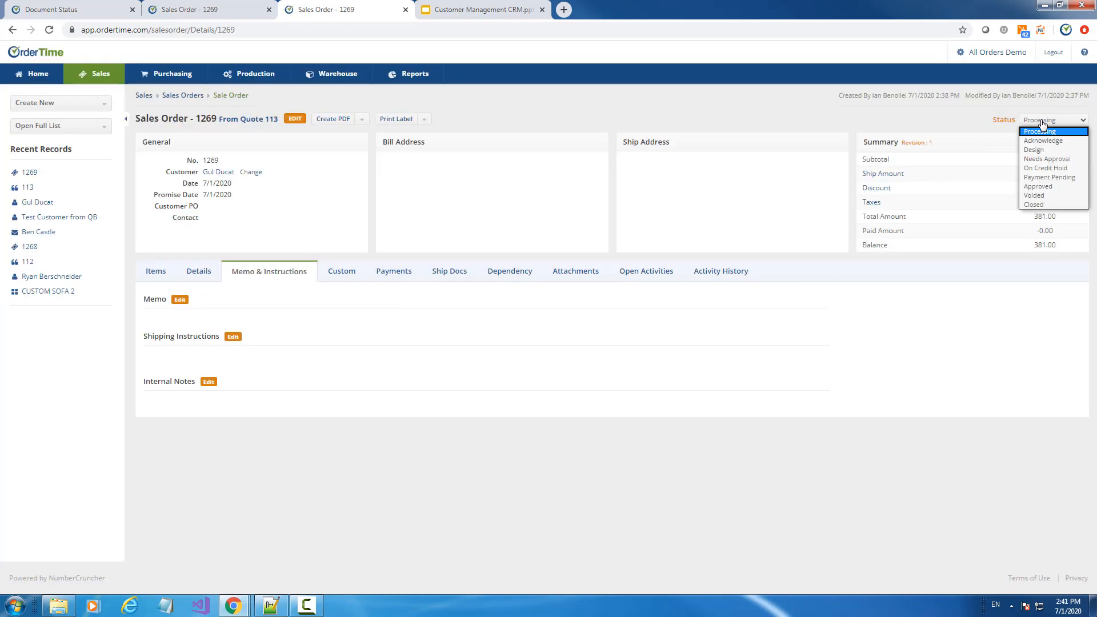
{"action": "left_click", "coordinate": [1049, 160]}
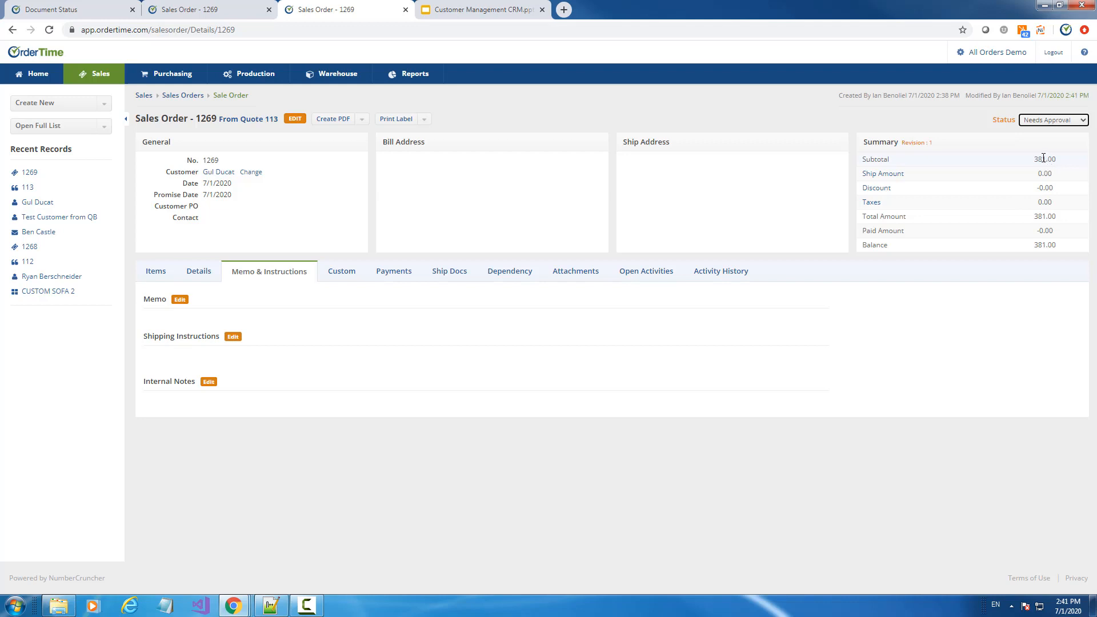
{"action": "left_click", "coordinate": [44, 76]}
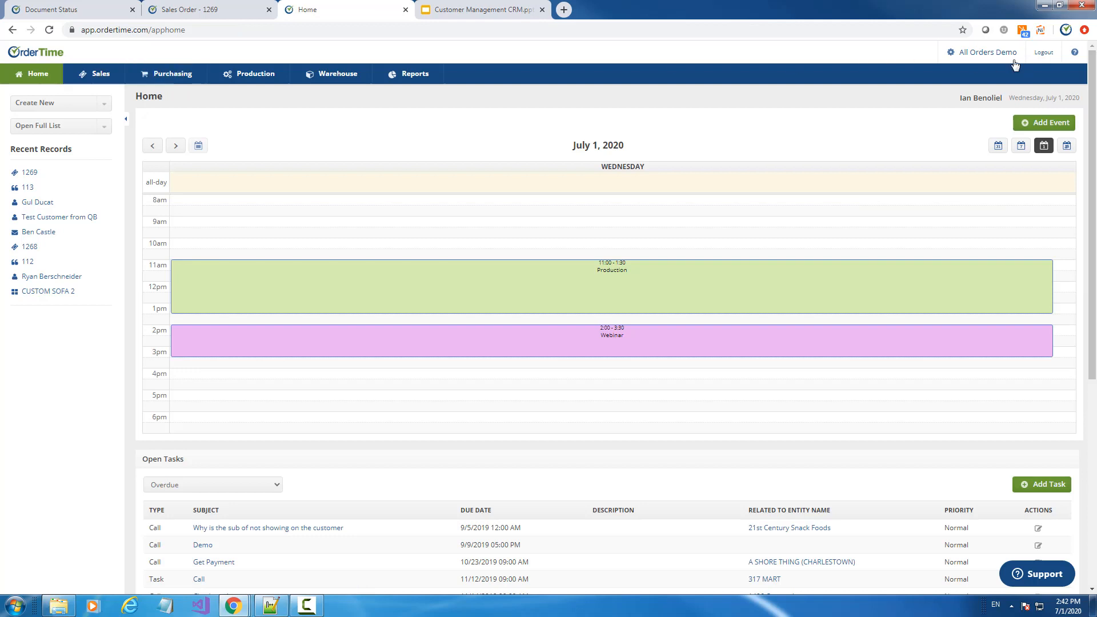
Reopen the Sales order aproval alert from Admin > Alerts and save it again
{"action": "left_click", "coordinate": [969, 52]}
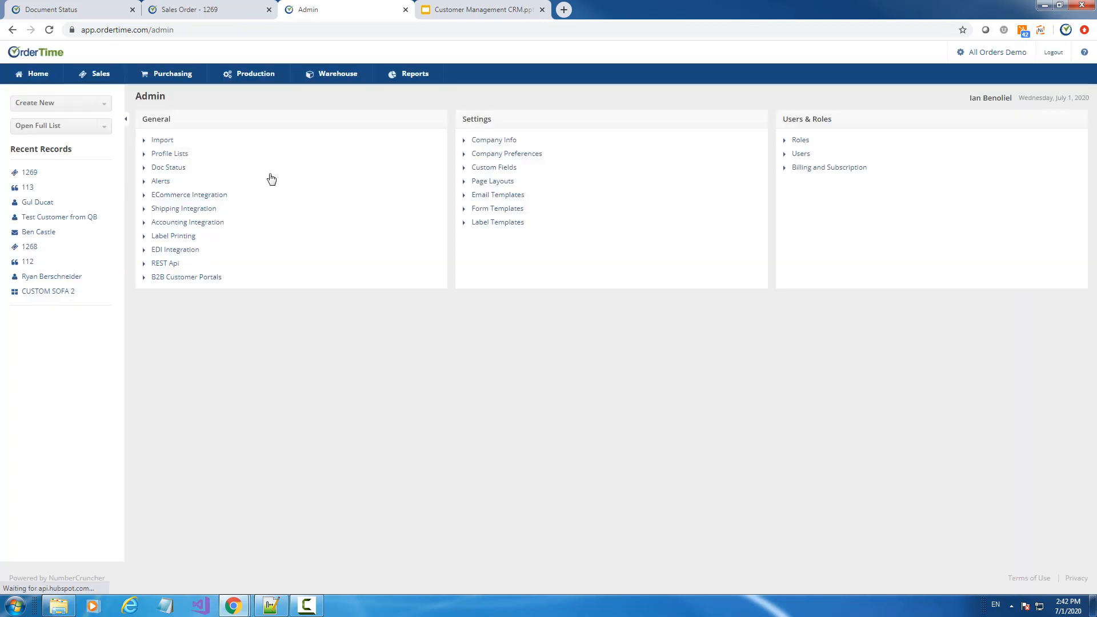
{"action": "left_click", "coordinate": [161, 184]}
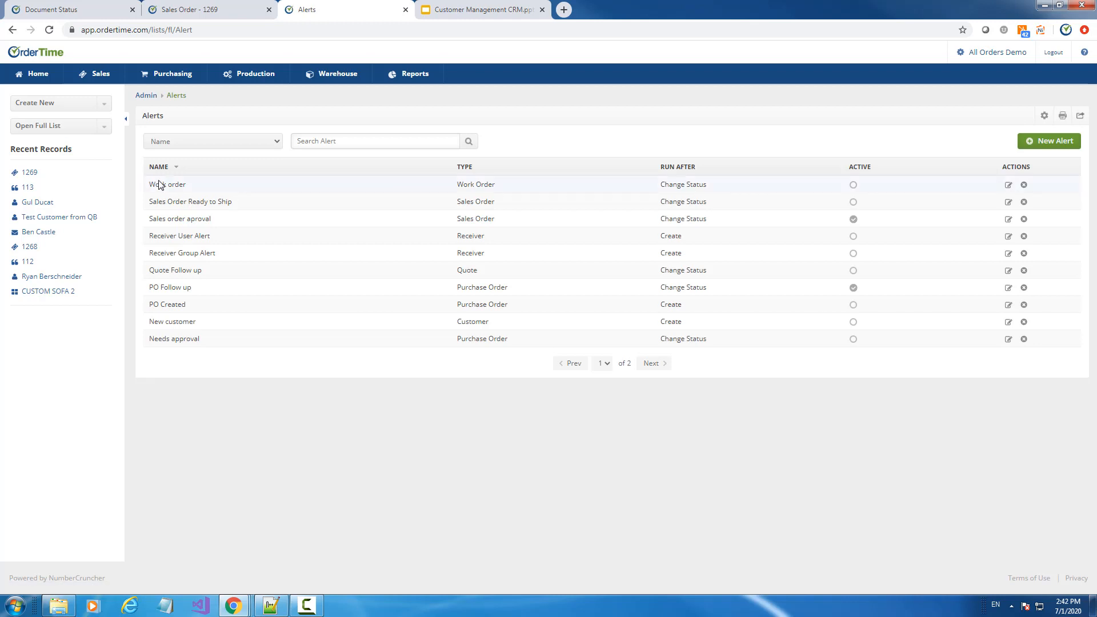
{"action": "left_click", "coordinate": [1008, 220]}
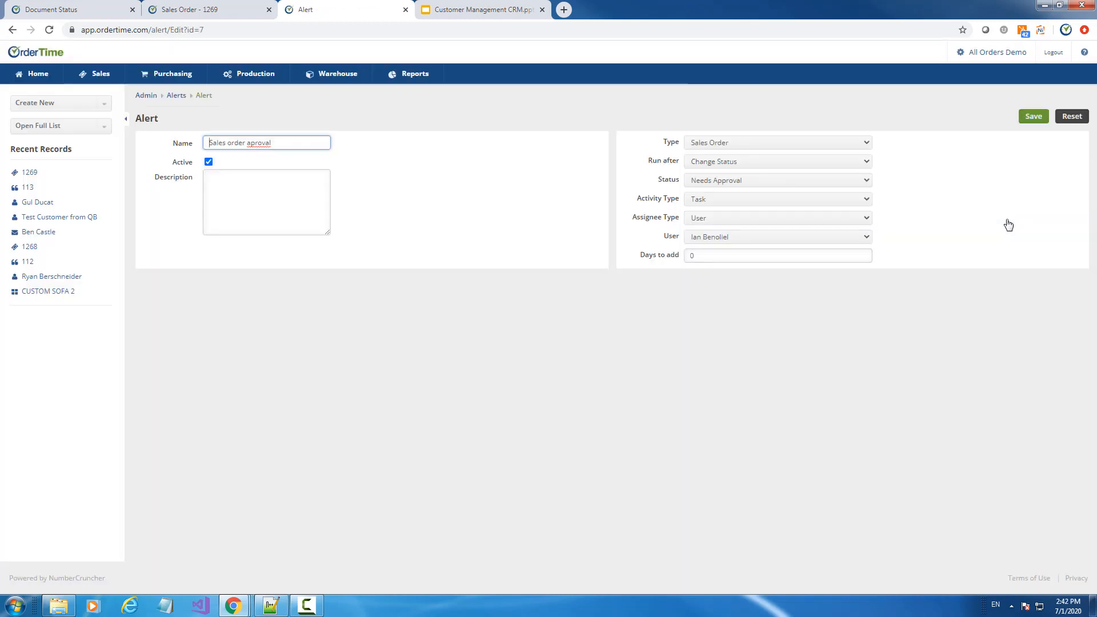
{"action": "left_click", "coordinate": [1034, 116]}
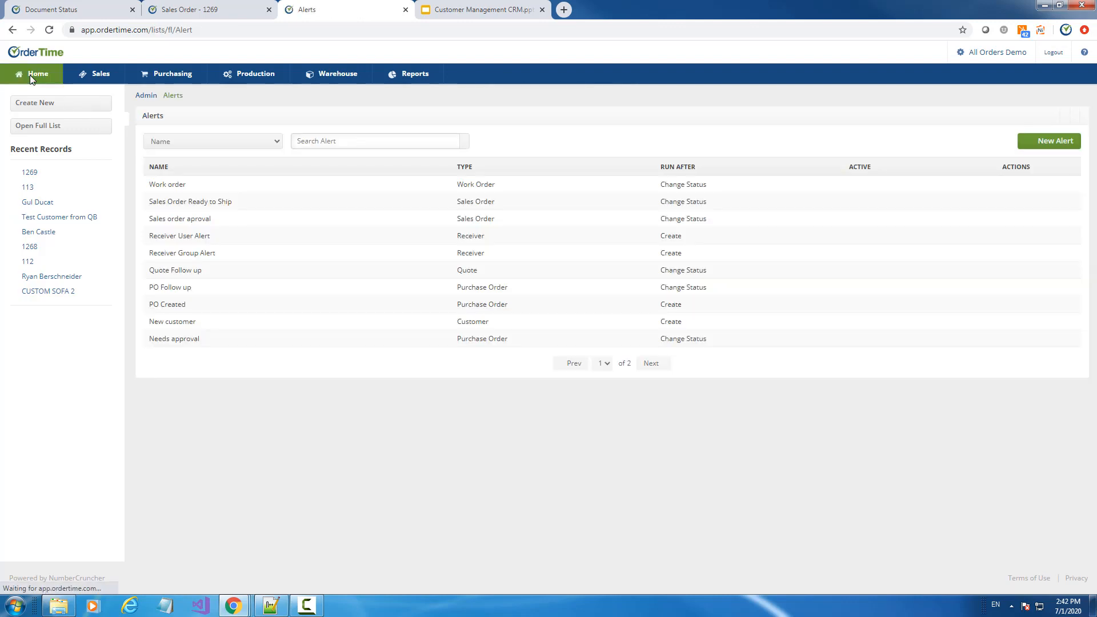
Go back to the Home dashboard and open sales order 1269 from Recent Records
{"action": "left_click", "coordinate": [31, 75]}
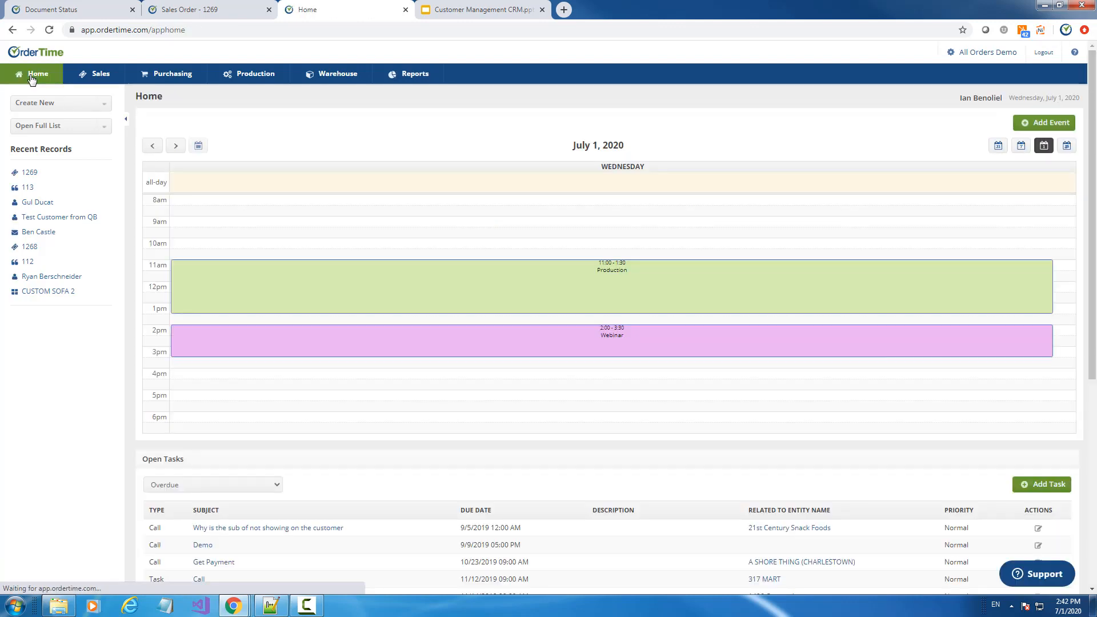
{"action": "scroll", "coordinate": [417, 285], "scroll_direction": "down", "scroll_amount": 6}
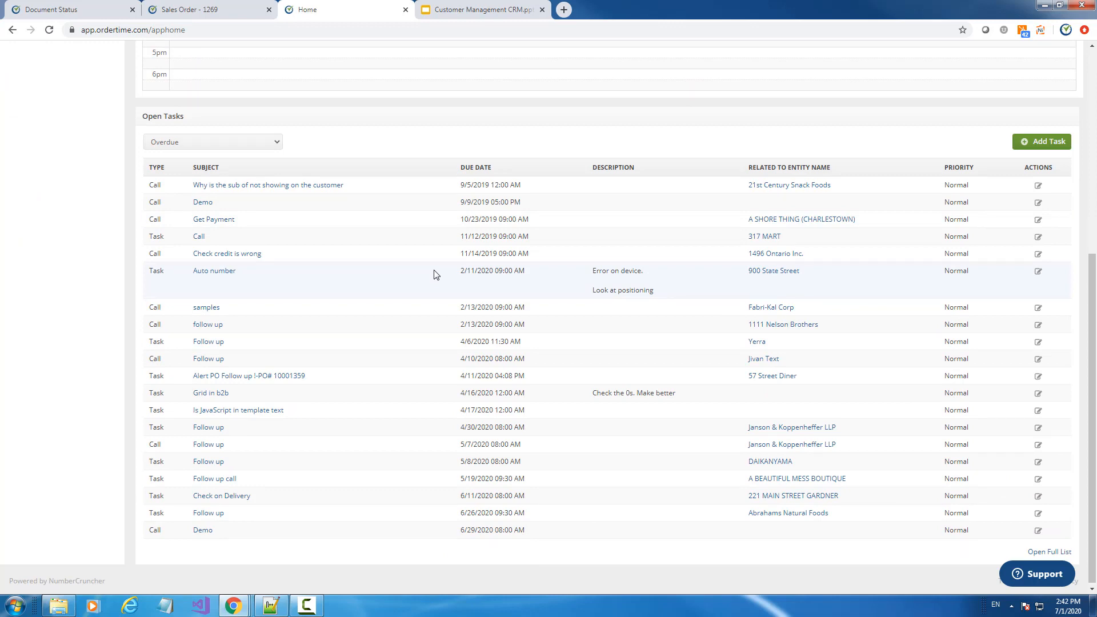
{"action": "scroll", "coordinate": [434, 274], "scroll_direction": "up", "scroll_amount": 6}
{"action": "mouse_move", "coordinate": [443, 272]}
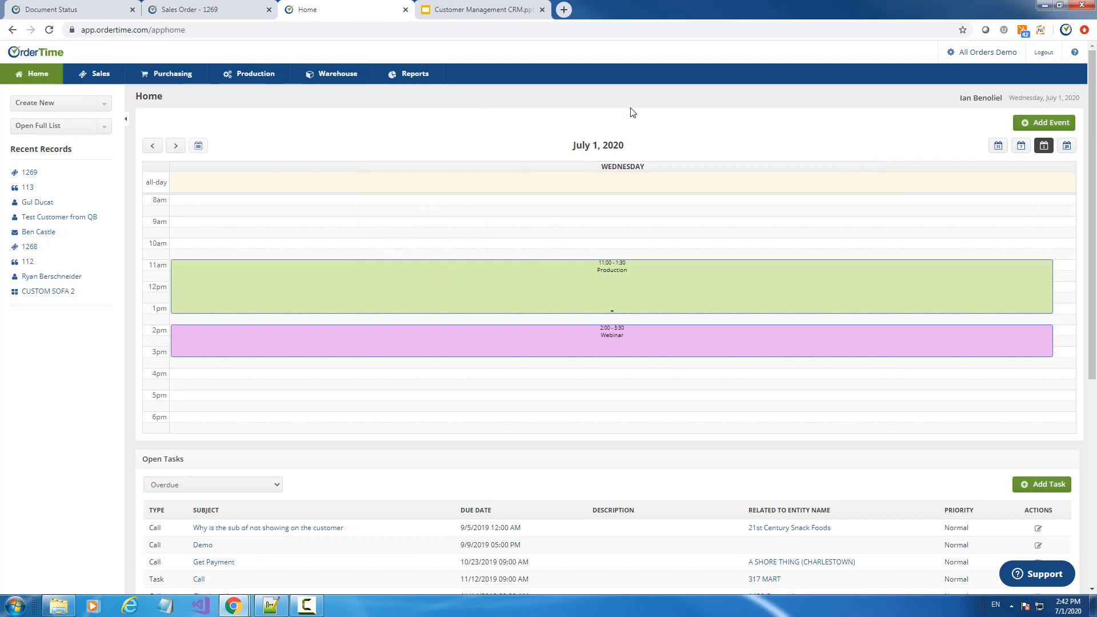
{"action": "left_click", "coordinate": [28, 173]}
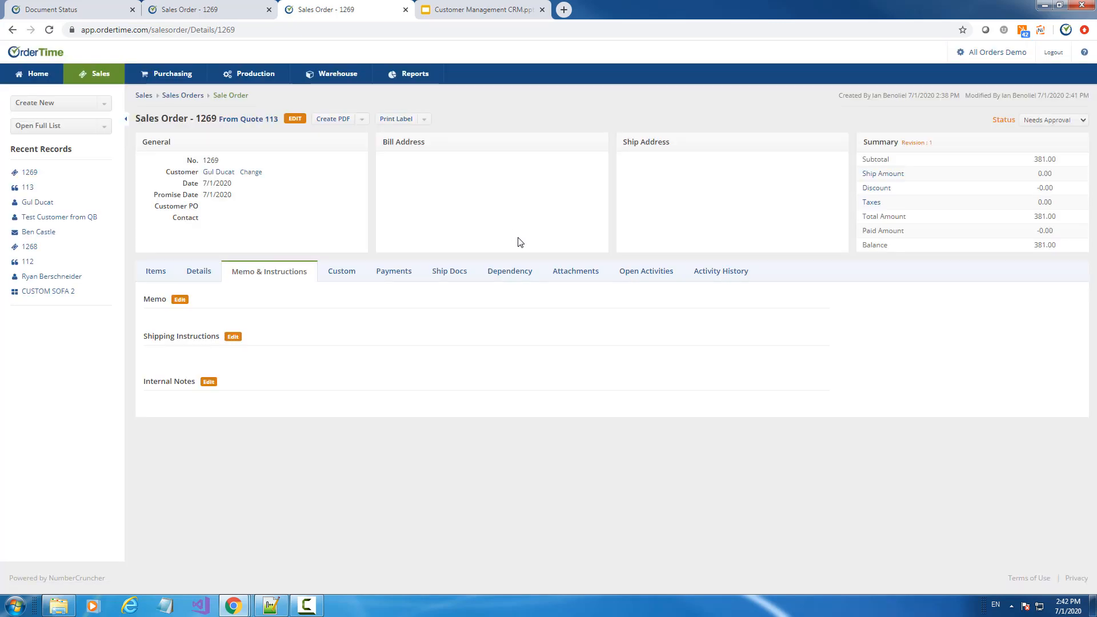
Check the approval alert task under Open Activities on order 1269, then go back to the Sales Orders list
{"action": "left_click", "coordinate": [647, 275]}
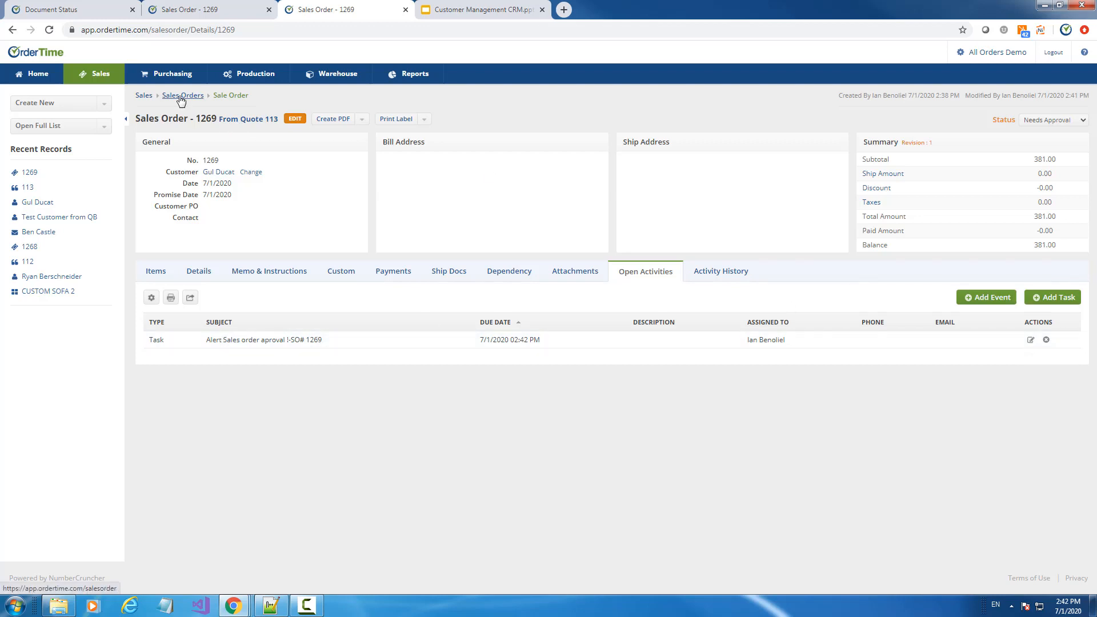
{"action": "left_click", "coordinate": [181, 97]}
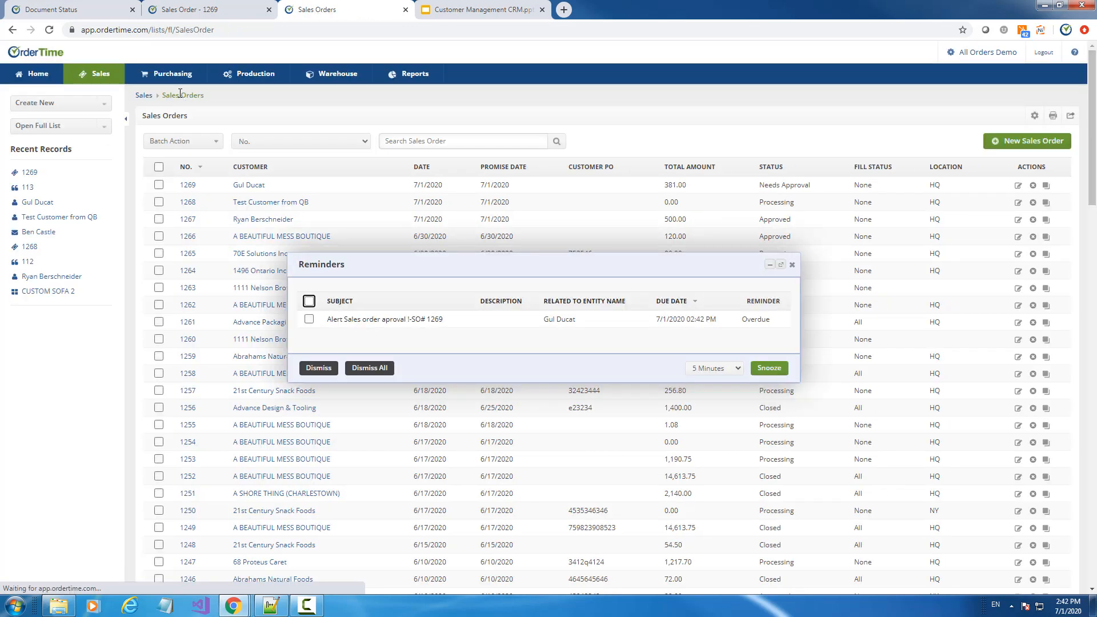
Dismiss the approval reminder, filter Sales Orders to Status Needs Approval, and check order 1269
{"action": "left_click", "coordinate": [308, 302]}
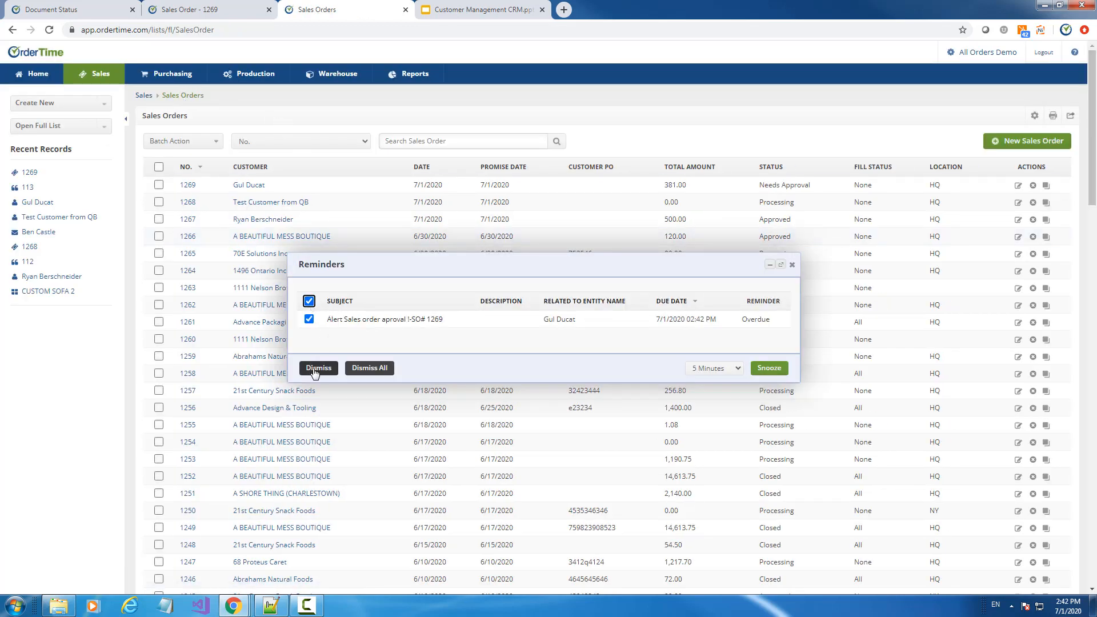
{"action": "left_click", "coordinate": [318, 367]}
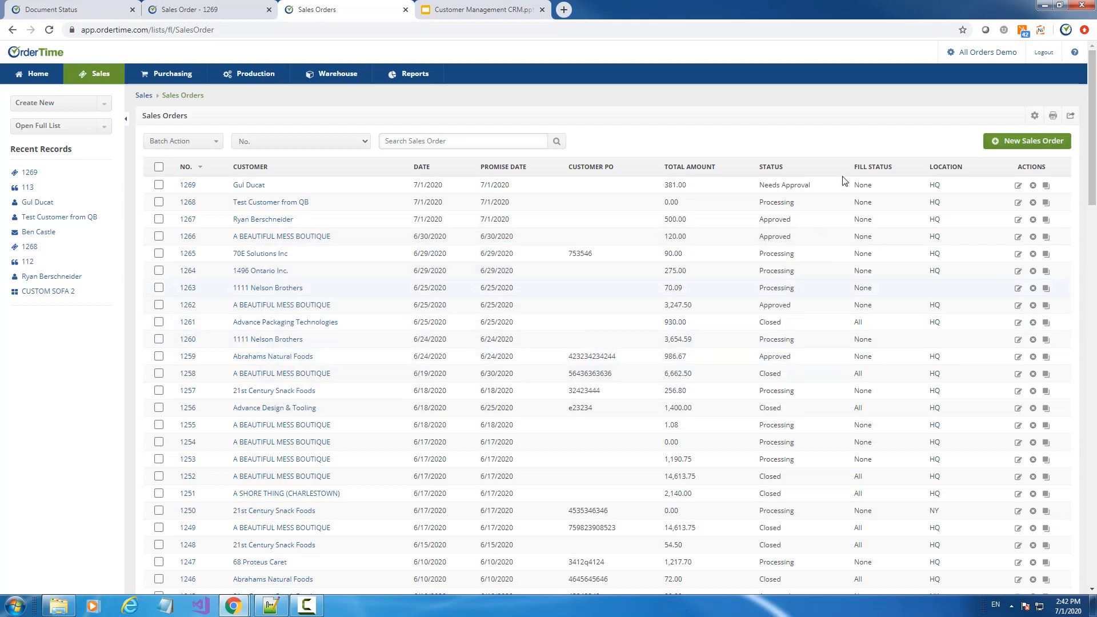
{"action": "left_click", "coordinate": [1035, 115]}
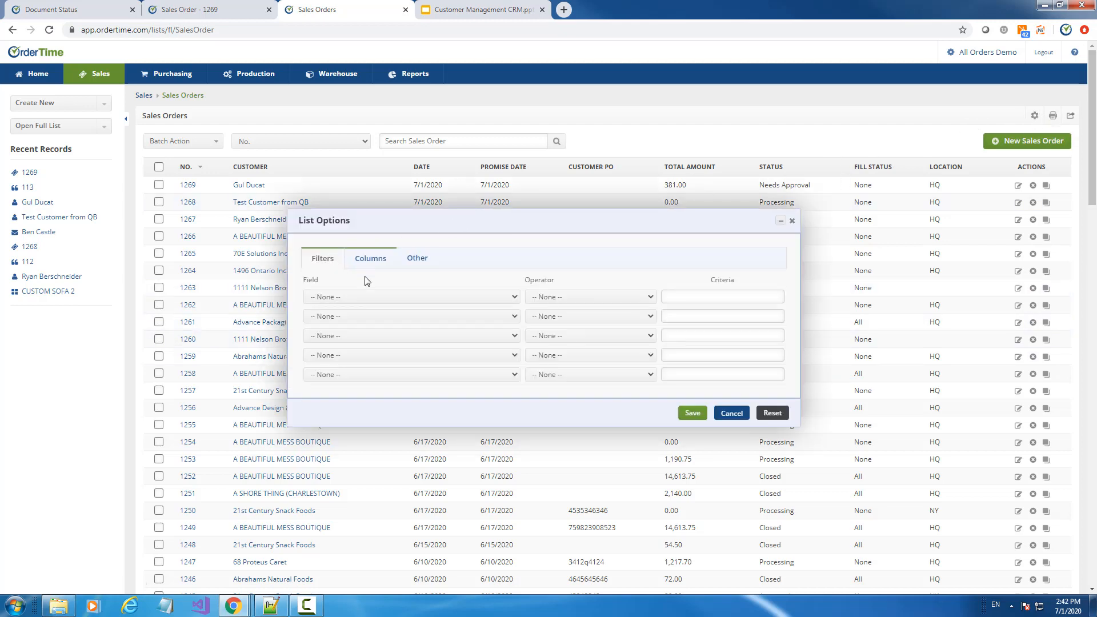
{"action": "left_click", "coordinate": [364, 297]}
{"action": "scroll", "coordinate": [410, 423], "scroll_direction": "down", "scroll_amount": 10}
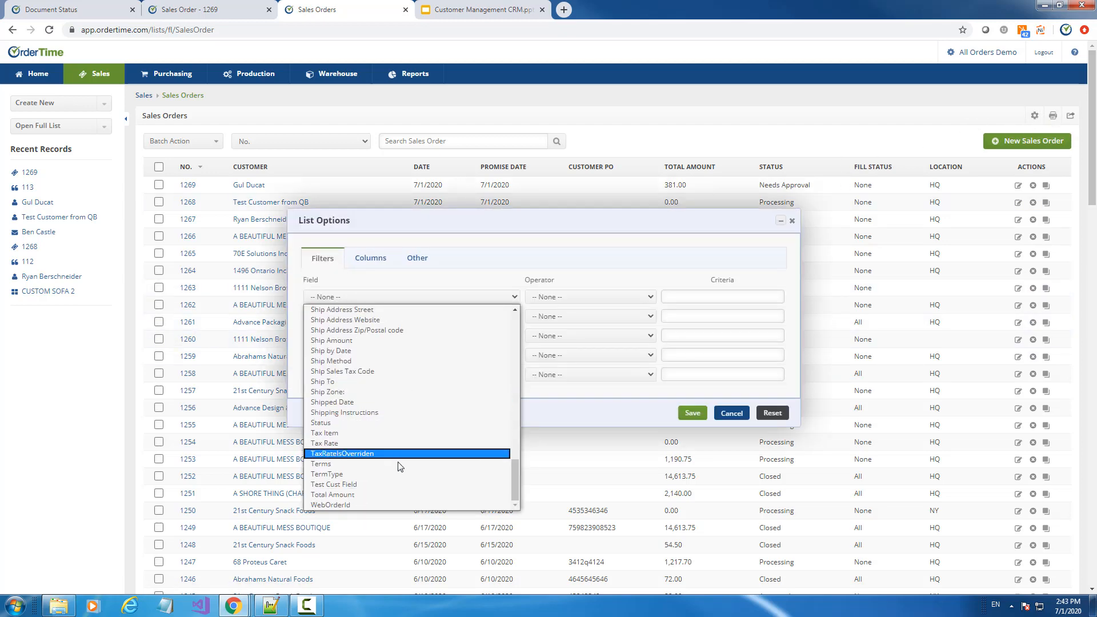
{"action": "left_click", "coordinate": [341, 426]}
{"action": "left_click", "coordinate": [779, 342]}
{"action": "left_click", "coordinate": [707, 309]}
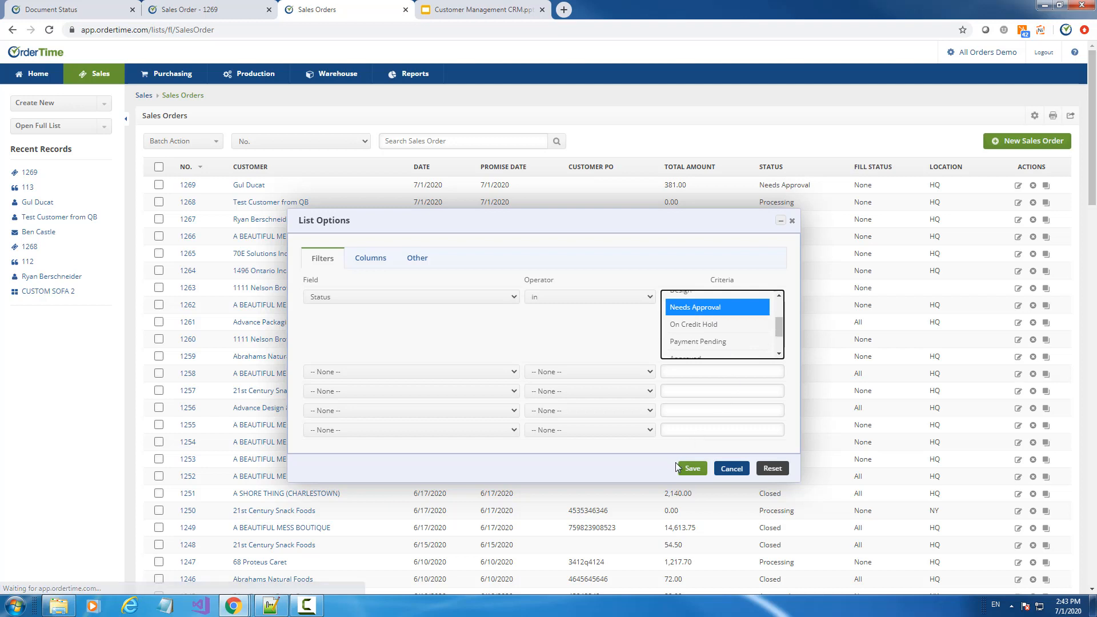
{"action": "left_click", "coordinate": [685, 469]}
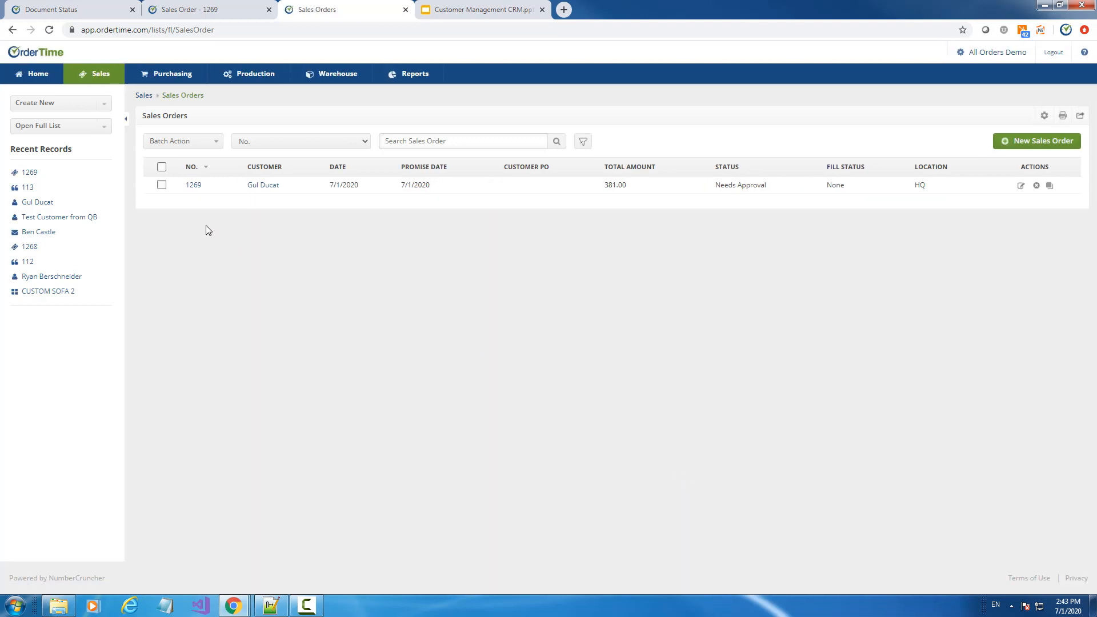
{"action": "left_click", "coordinate": [163, 185]}
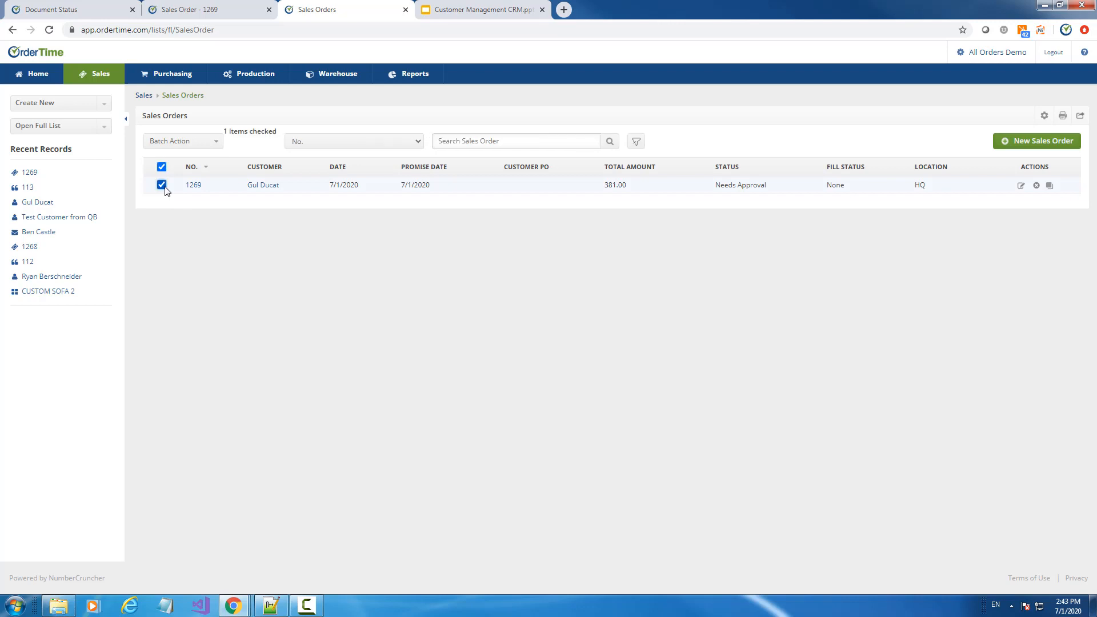
Batch-change order 1269's status to Approved, close the results, and open the Admin page
{"action": "left_click", "coordinate": [216, 143]}
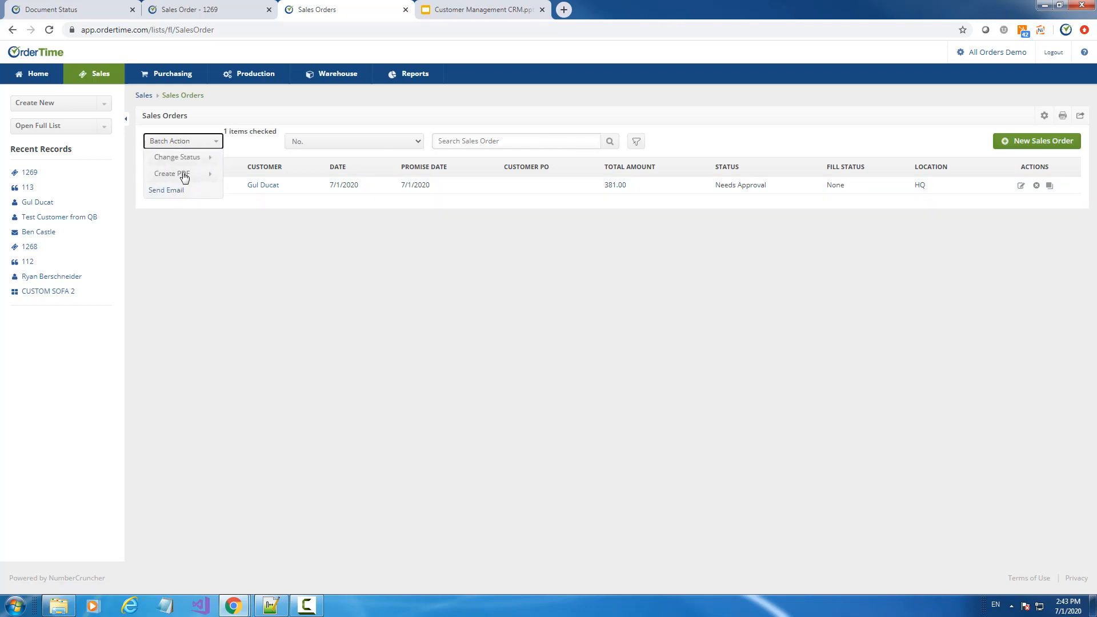
{"action": "left_click", "coordinate": [212, 162]}
{"action": "mouse_move", "coordinate": [211, 161]}
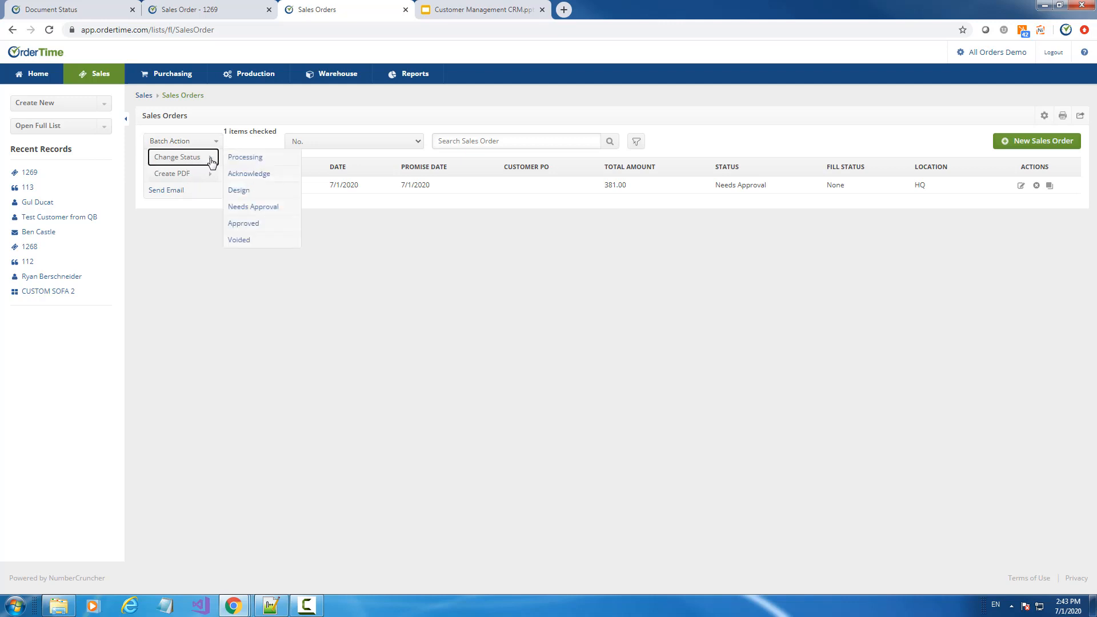
{"action": "left_click", "coordinate": [253, 226]}
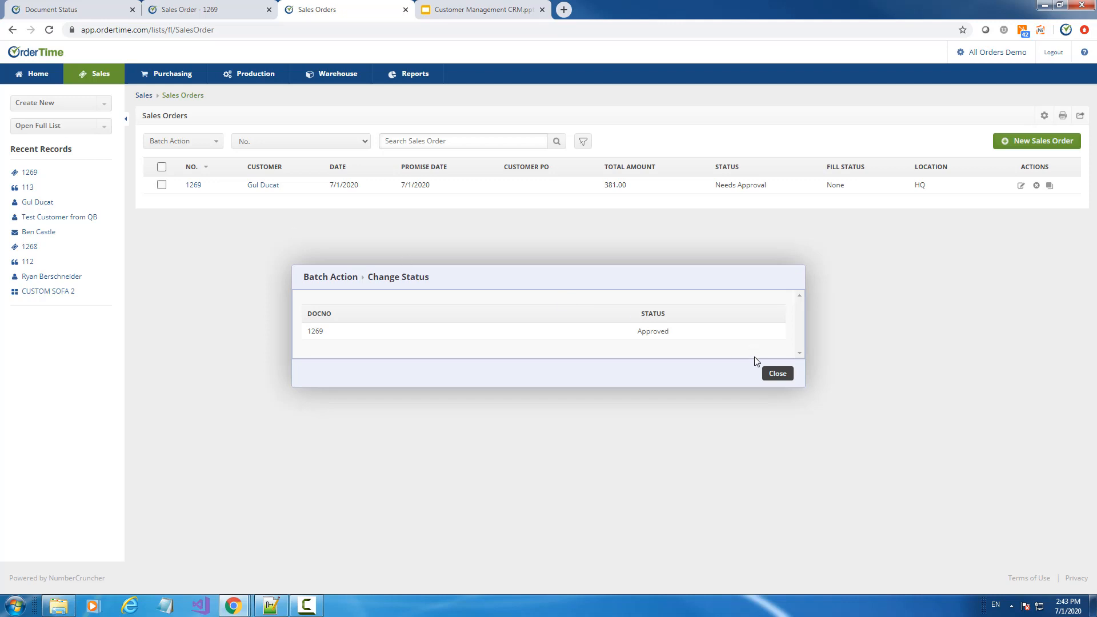
{"action": "left_click", "coordinate": [777, 374]}
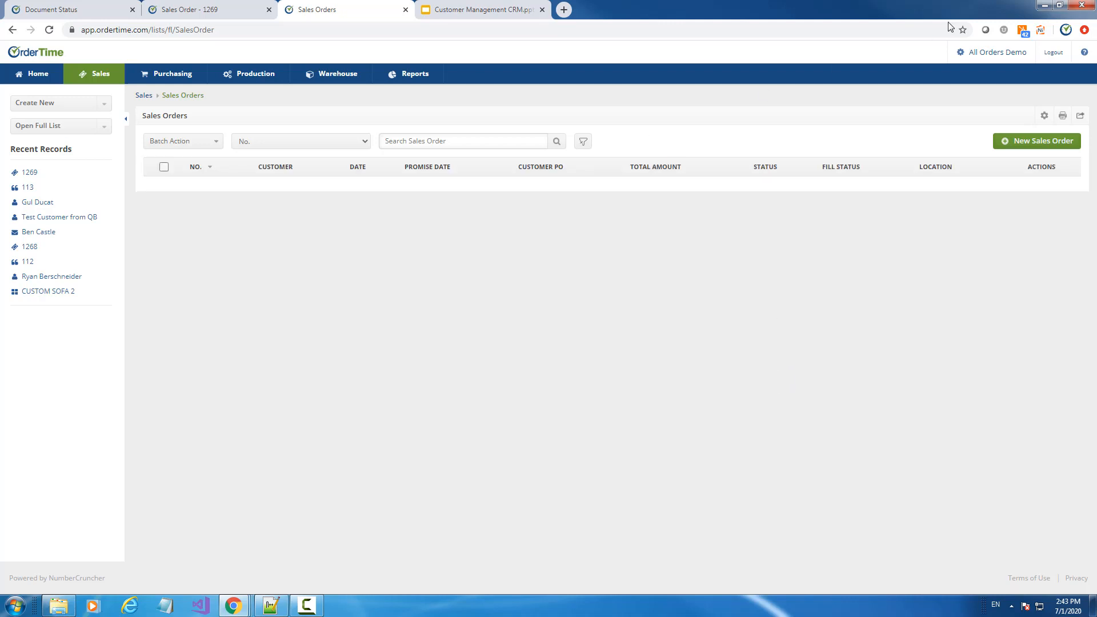
{"action": "left_click", "coordinate": [980, 53]}
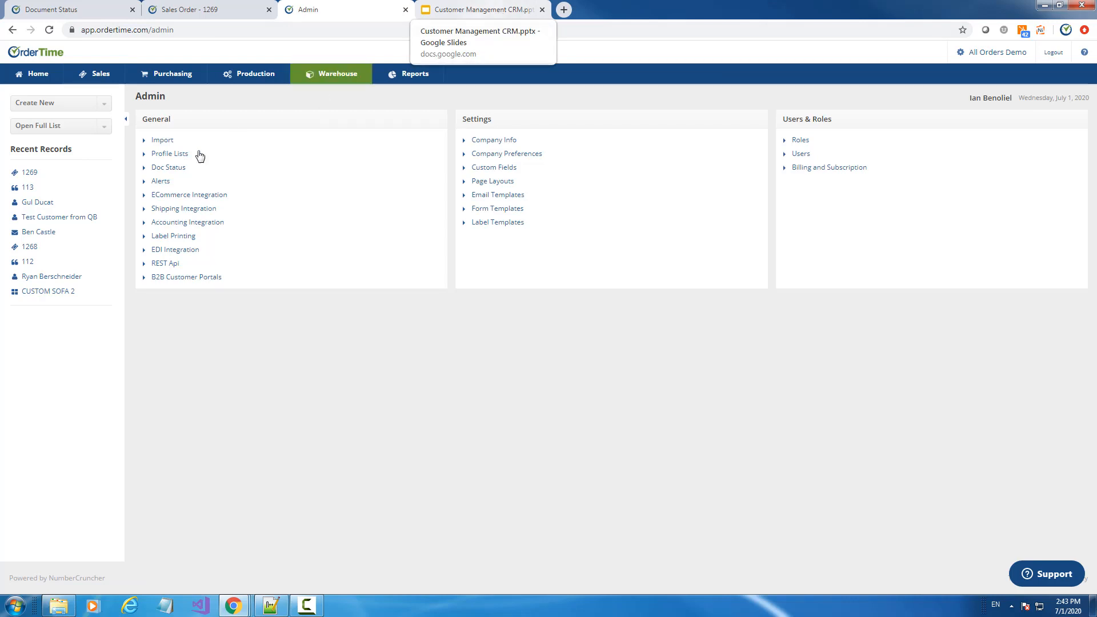
Compare the Ship Doc and Sales Order status tables in the Doc Status settings
{"action": "left_click", "coordinate": [170, 169]}
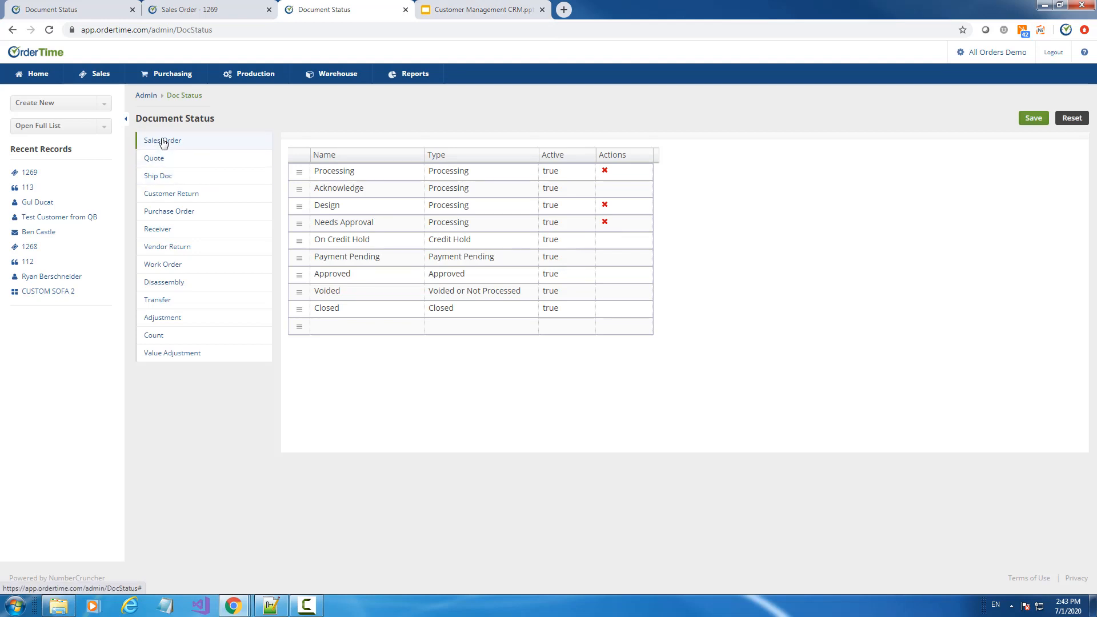
{"action": "left_click", "coordinate": [162, 176]}
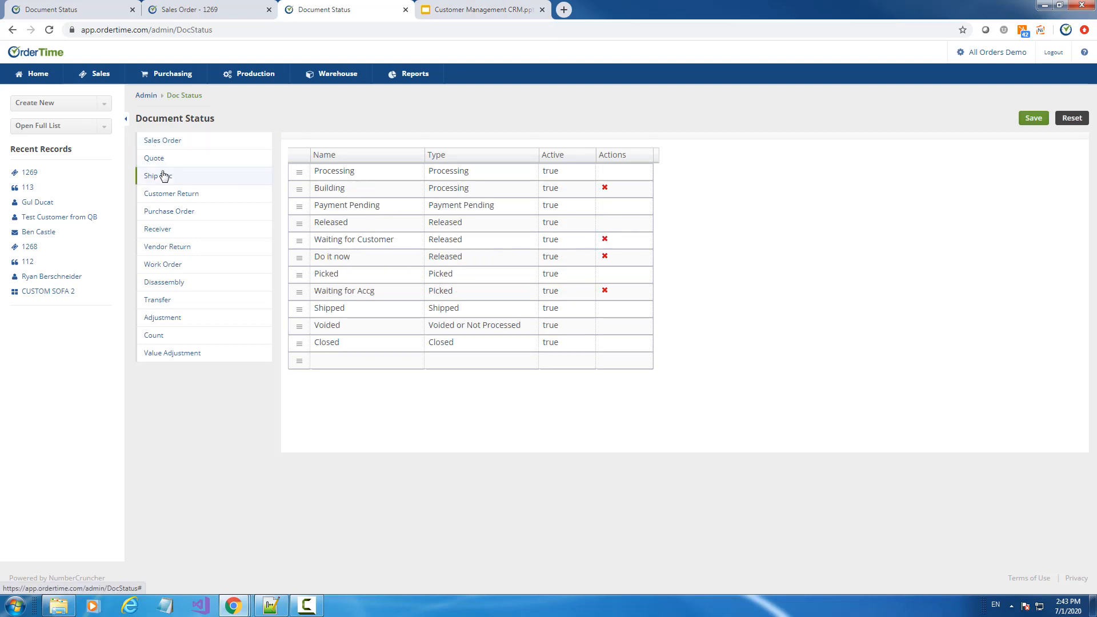
{"action": "left_click", "coordinate": [163, 143]}
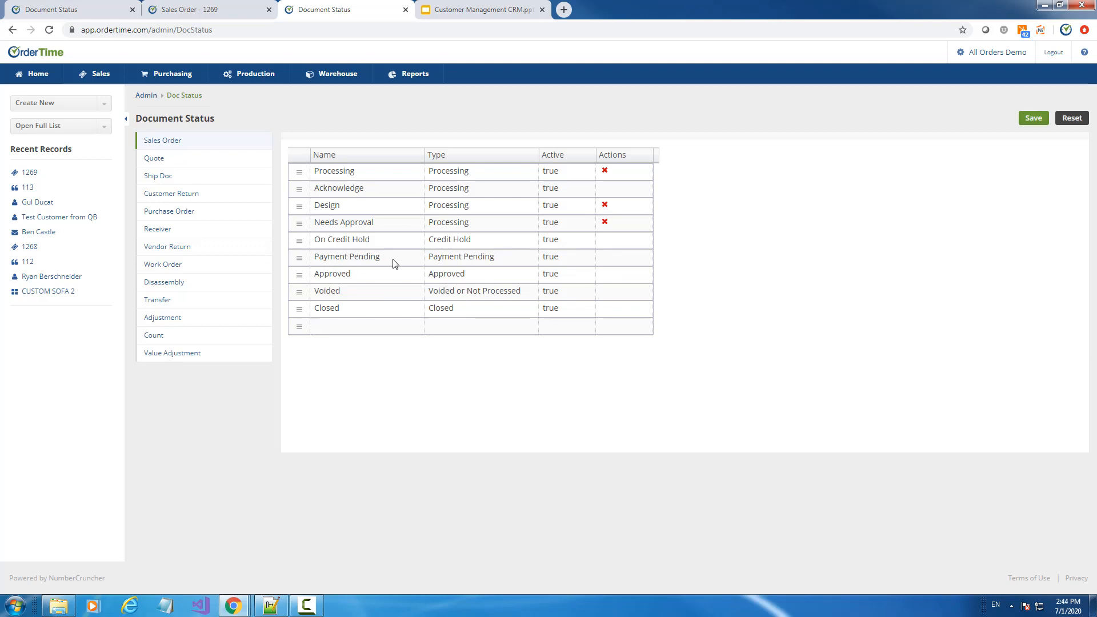
{"action": "left_click", "coordinate": [46, 220]}
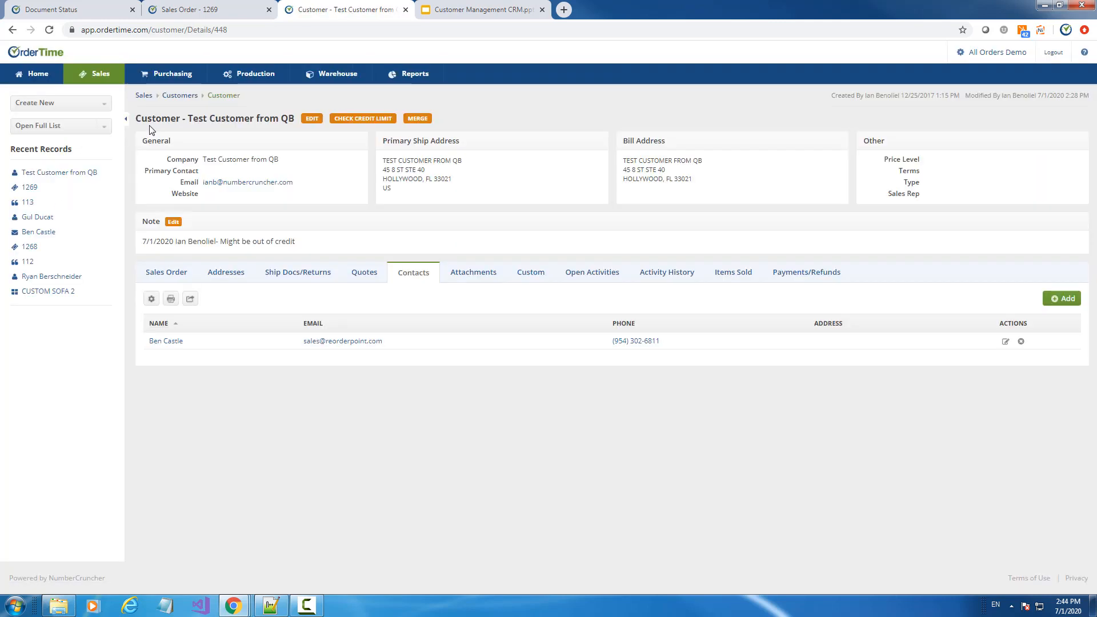
Enable Hold Orders on Test Customer from QB, updating open orders, and save
{"action": "left_click", "coordinate": [312, 120]}
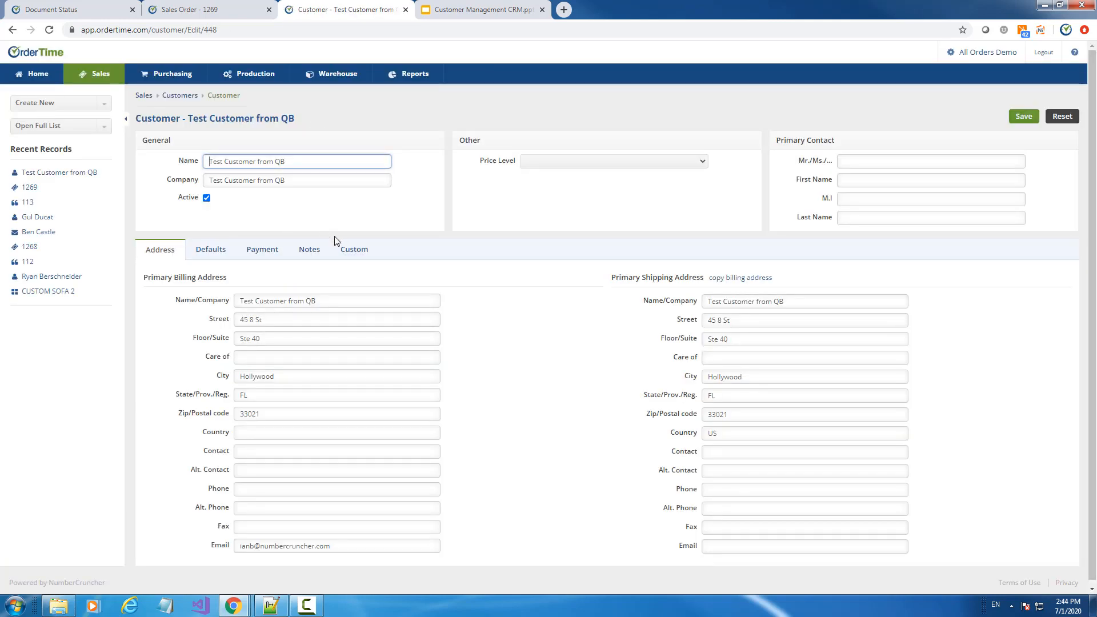
{"action": "left_click", "coordinate": [266, 252]}
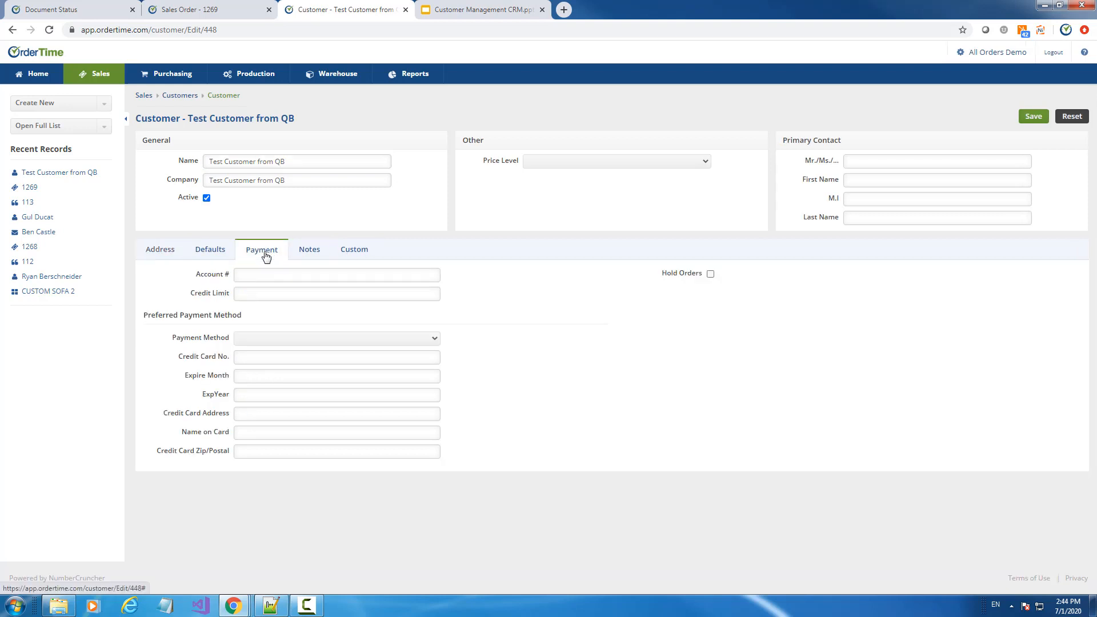
{"action": "left_click", "coordinate": [711, 275]}
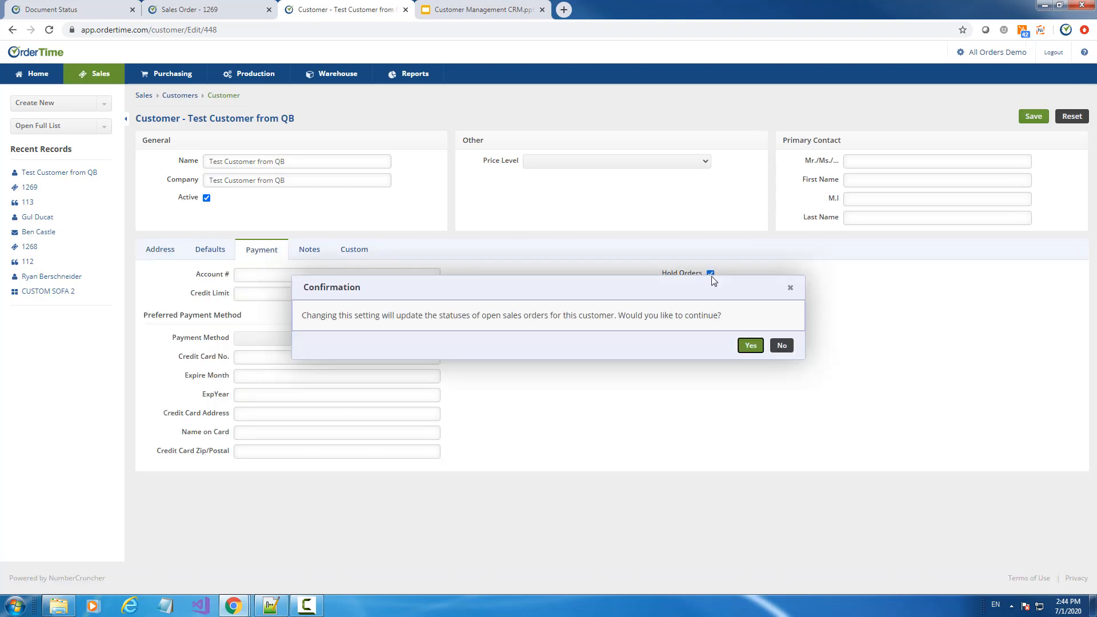
{"action": "left_click", "coordinate": [751, 345]}
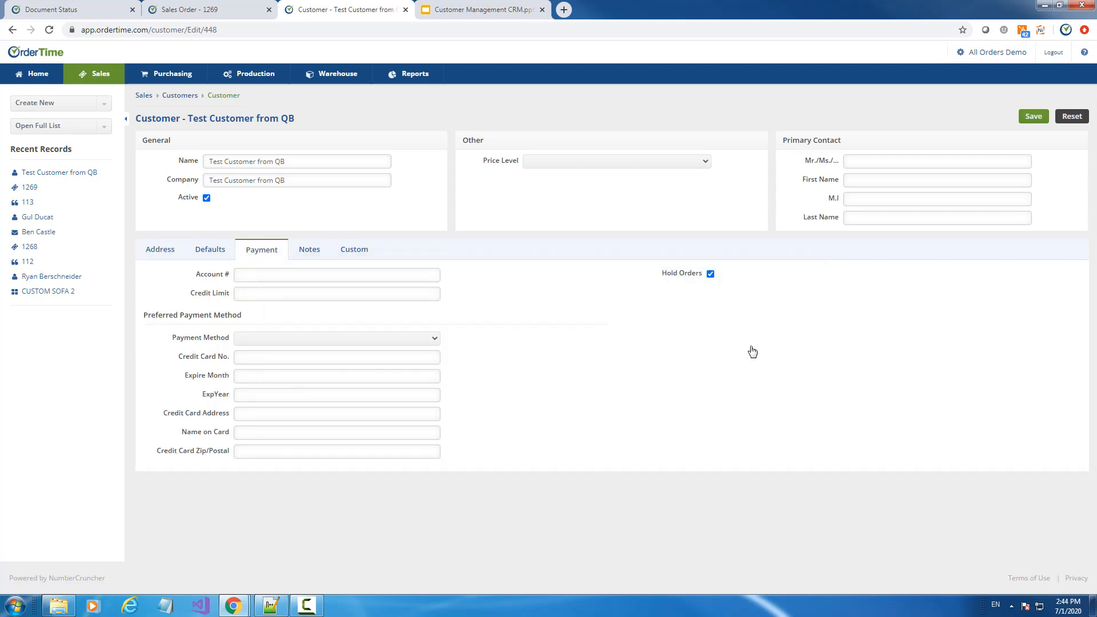
{"action": "left_click", "coordinate": [1034, 117]}
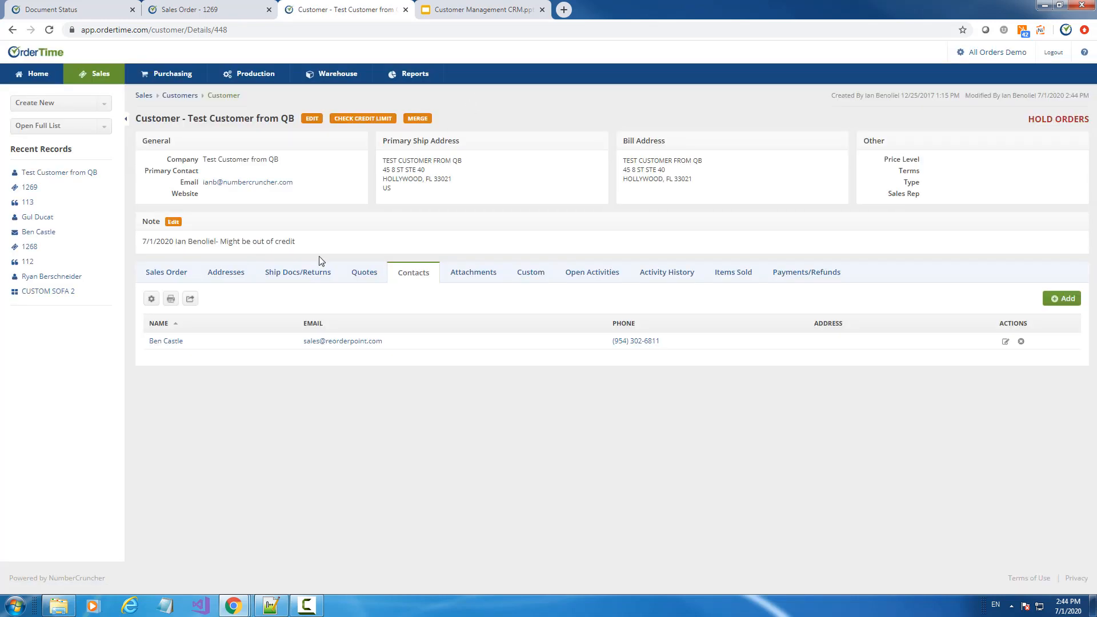
{"action": "left_click", "coordinate": [155, 270]}
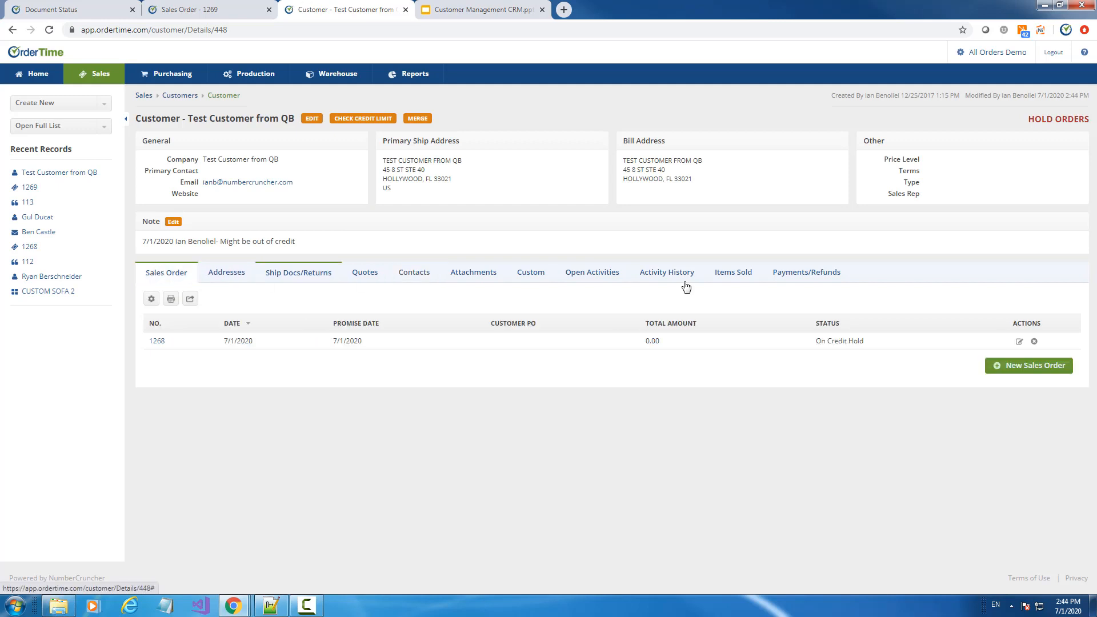
Create and save a new sales order for the customer despite the Hold Orders warning
{"action": "left_click", "coordinate": [1025, 366]}
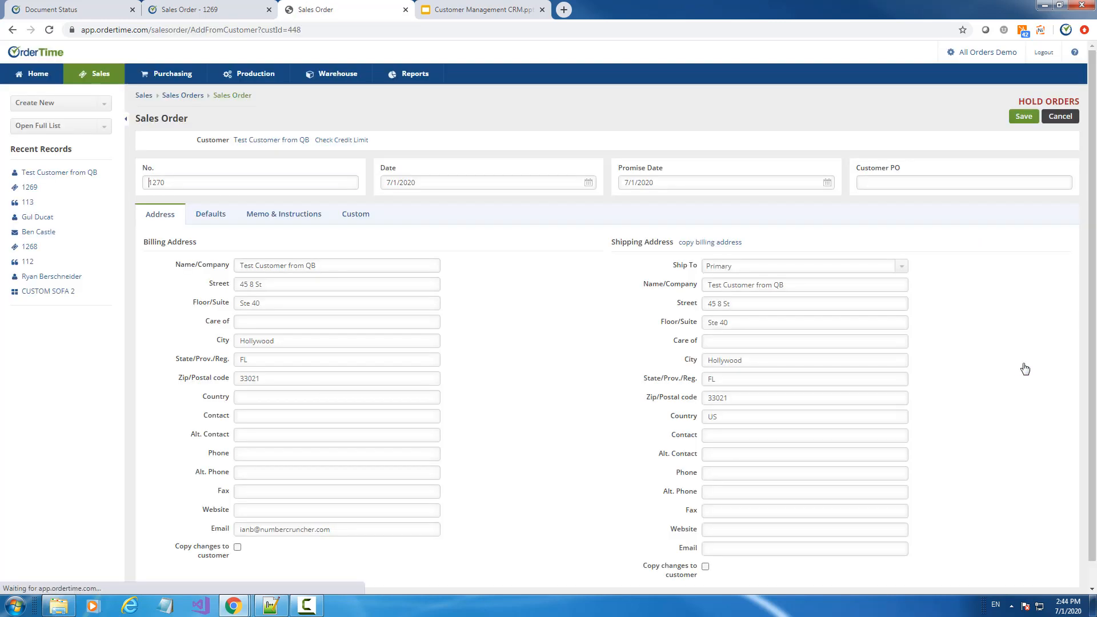
{"action": "left_click_drag", "start_coordinate": [1014, 103], "coordinate": [1076, 101]}
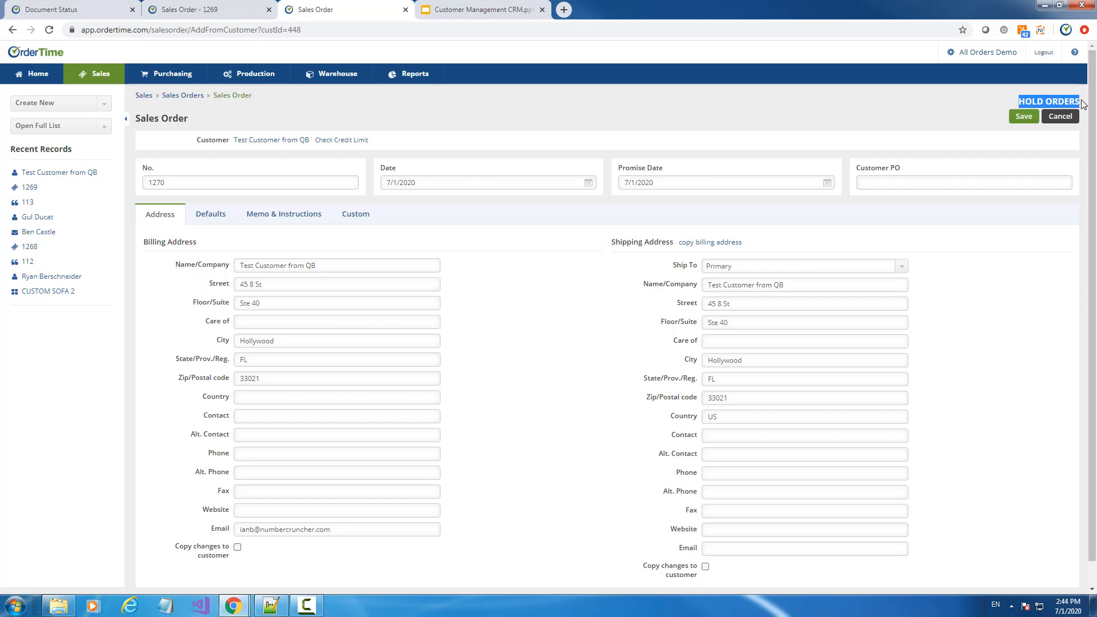
{"action": "left_click", "coordinate": [1021, 117]}
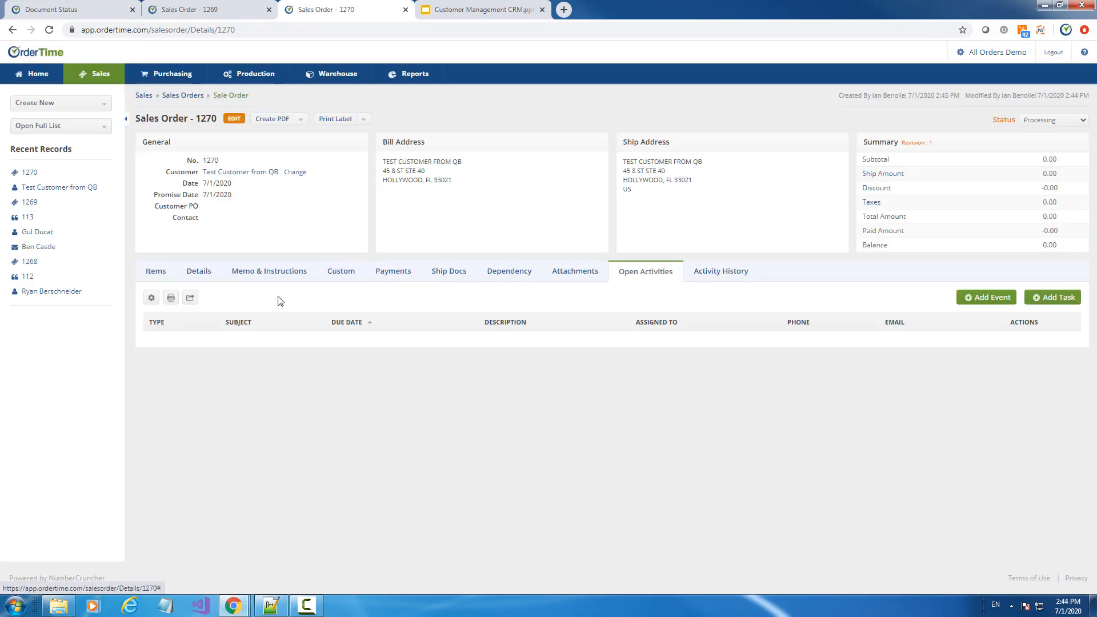
Add item 111 Spare Parts to order 1270 and try setting its status to Approved
{"action": "left_click", "coordinate": [139, 272]}
{"action": "left_click", "coordinate": [302, 298]}
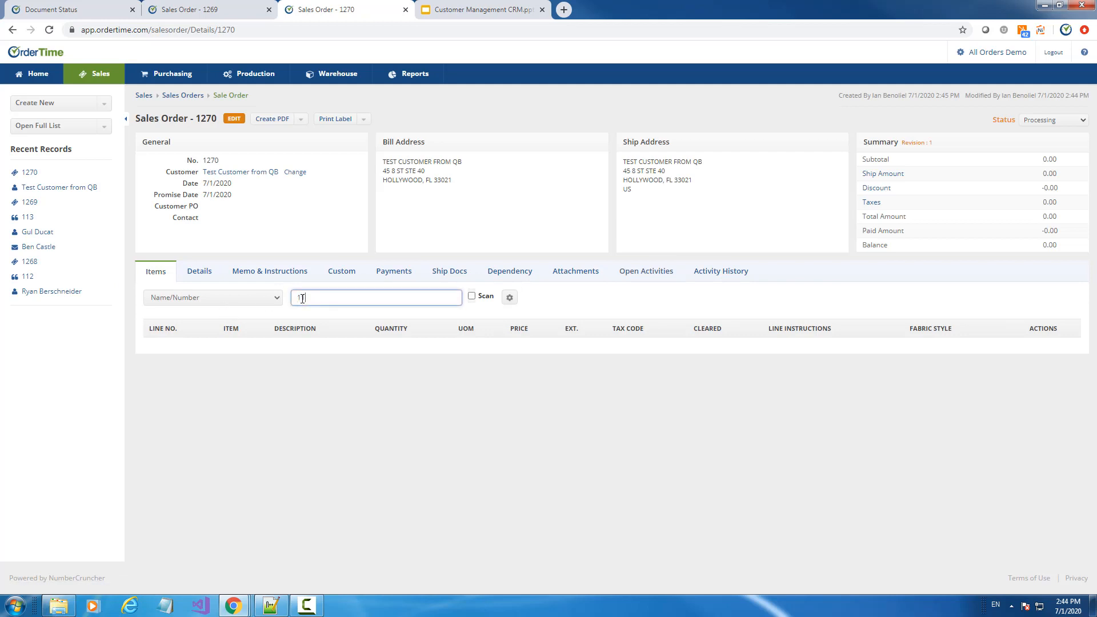
{"action": "type", "text": "111"}
{"action": "left_click", "coordinate": [342, 335]}
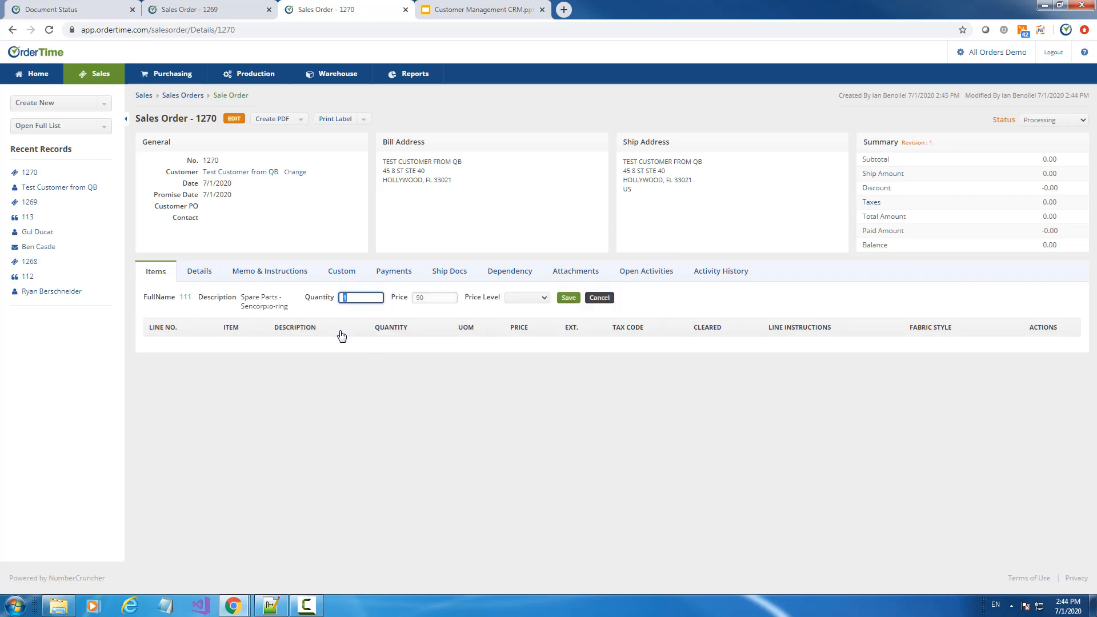
{"action": "left_click", "coordinate": [569, 298]}
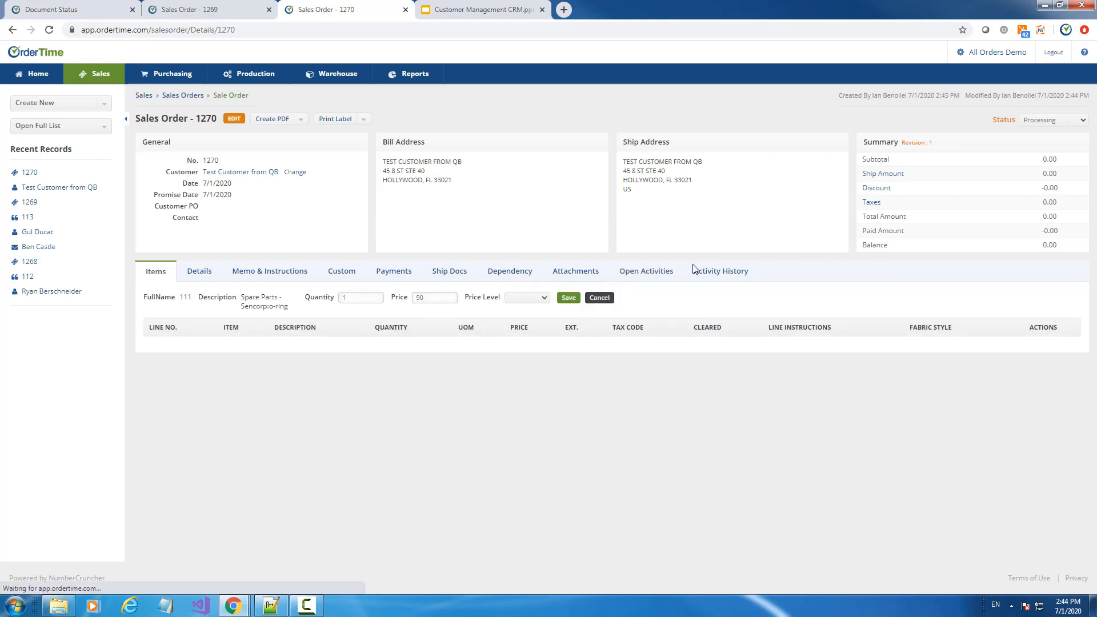
{"action": "left_click", "coordinate": [1040, 121]}
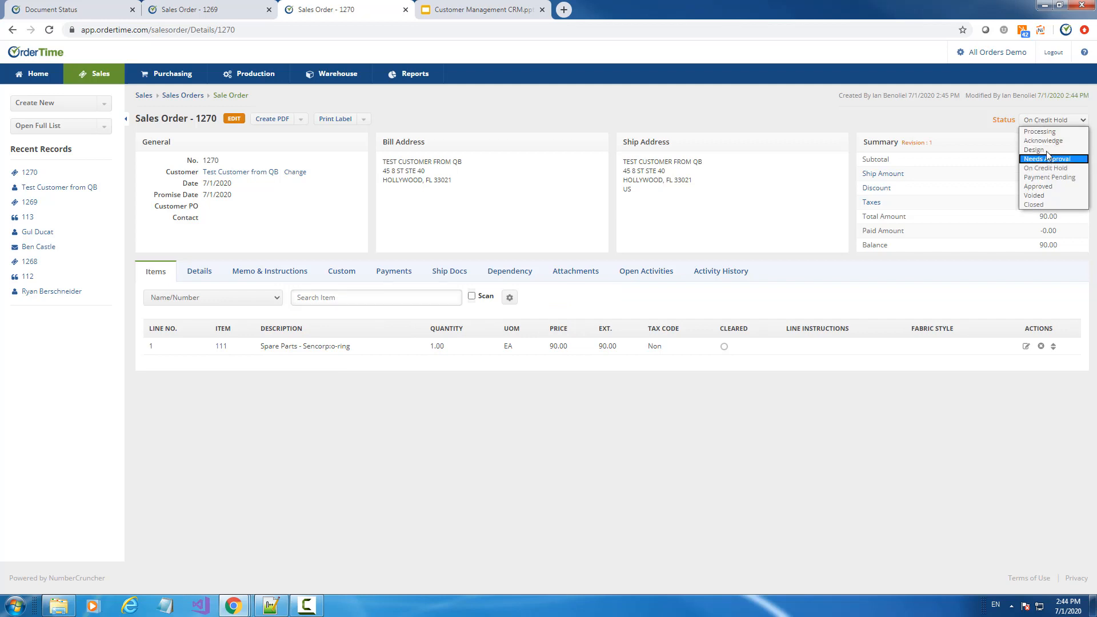
{"action": "left_click", "coordinate": [1039, 187]}
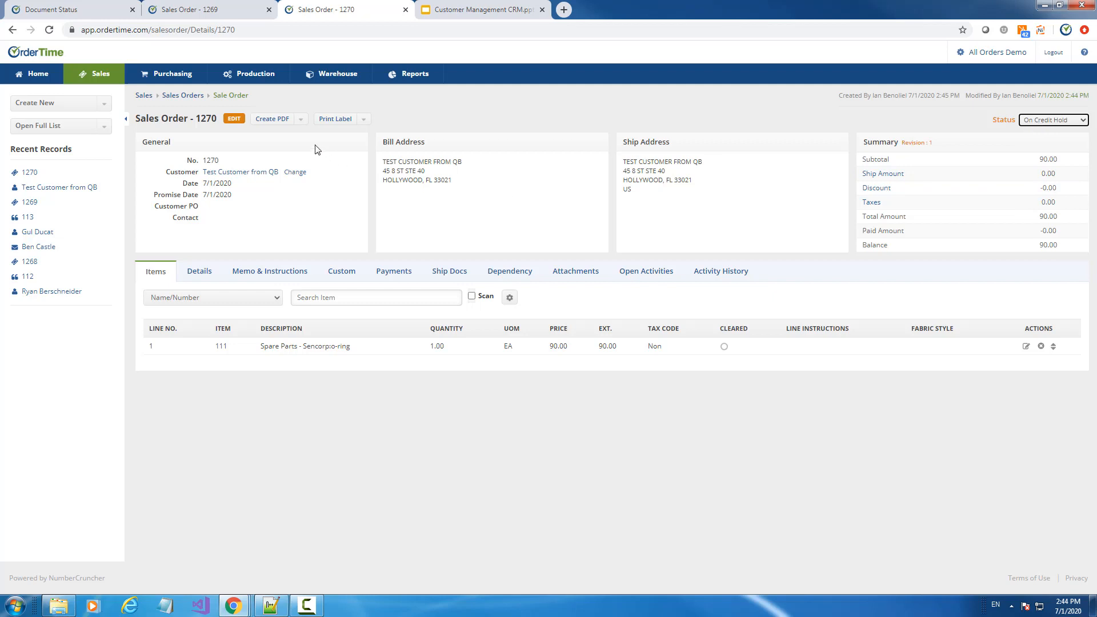
Generate and review the order's PDF, then return to the Document Status settings
{"action": "left_click", "coordinate": [273, 119]}
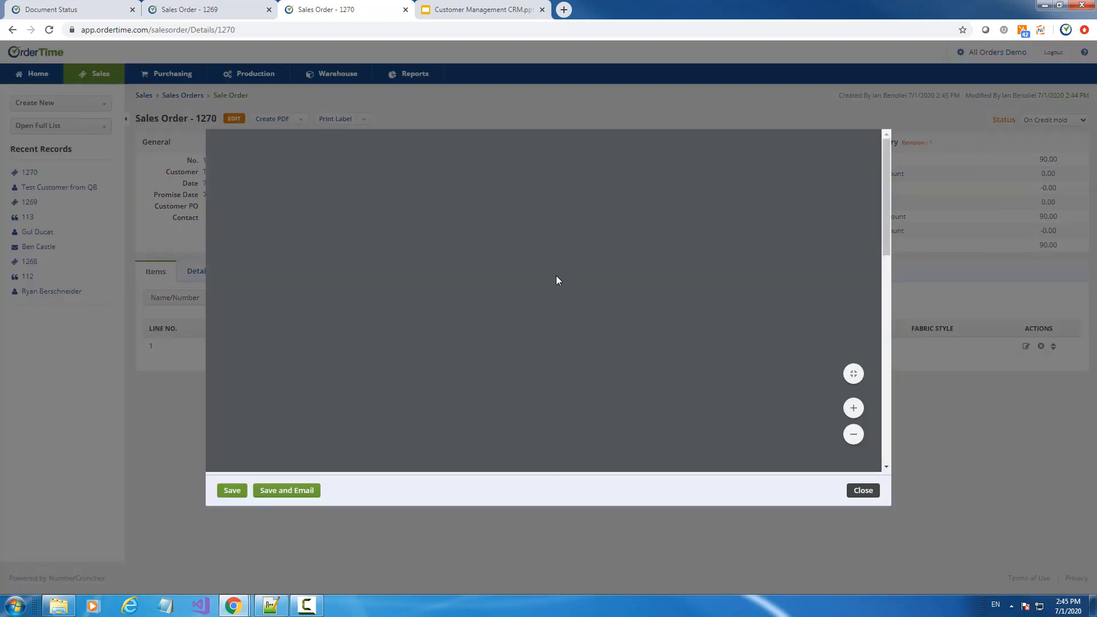
{"action": "scroll", "coordinate": [545, 274], "scroll_direction": "down", "scroll_amount": 8}
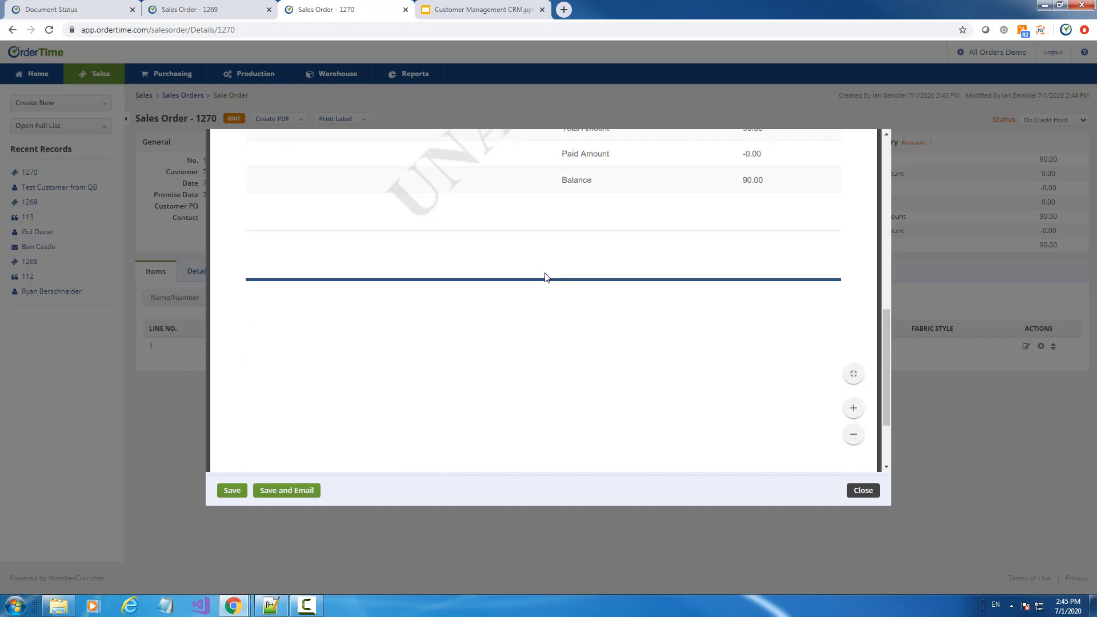
{"action": "scroll", "coordinate": [546, 278], "scroll_direction": "up", "scroll_amount": 5}
{"action": "scroll", "coordinate": [546, 279], "scroll_direction": "down", "scroll_amount": 3}
{"action": "scroll", "coordinate": [546, 278], "scroll_direction": "up", "scroll_amount": 5}
{"action": "left_click", "coordinate": [863, 491]}
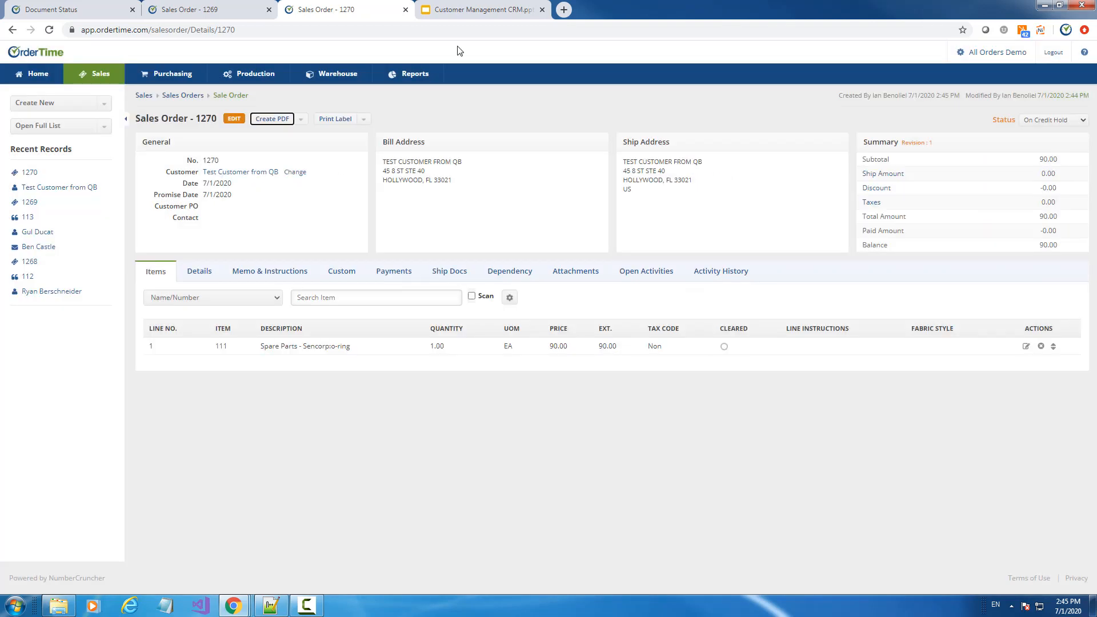
{"action": "left_click", "coordinate": [85, 10]}
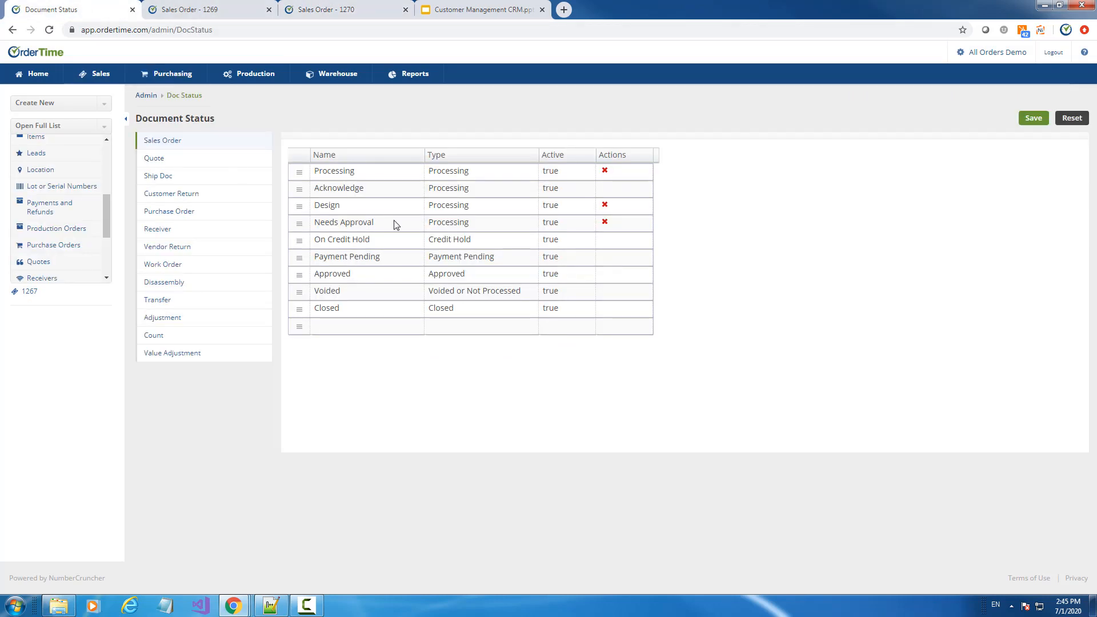
Inspect the Payment Pending and Approved status names in the Document Status list
{"action": "left_click", "coordinate": [340, 260]}
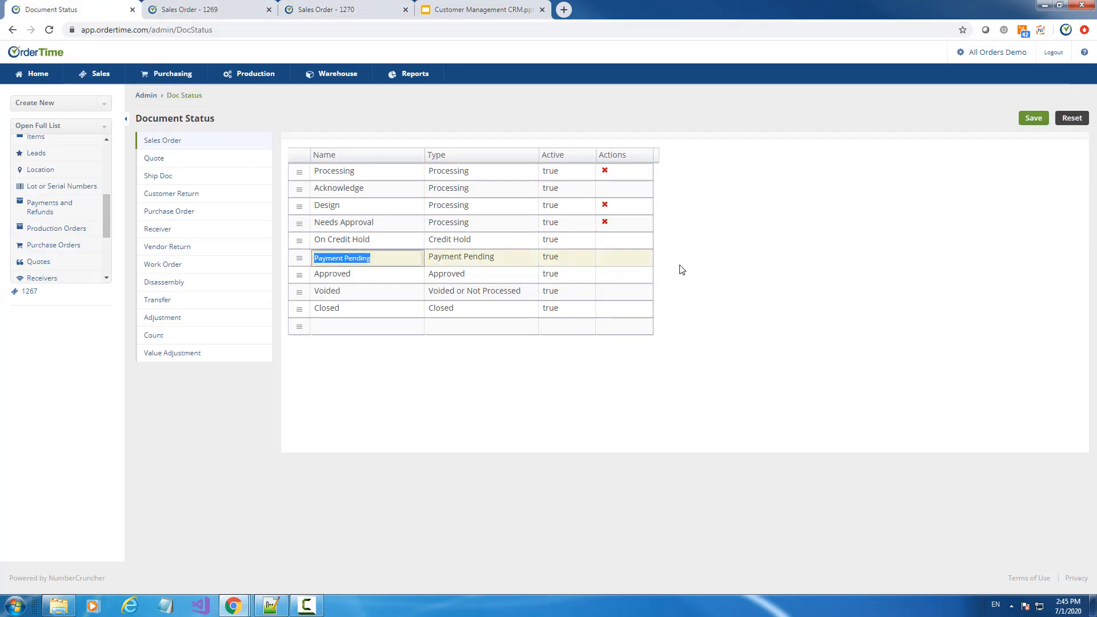
{"action": "left_click", "coordinate": [734, 257]}
{"action": "left_click", "coordinate": [350, 278]}
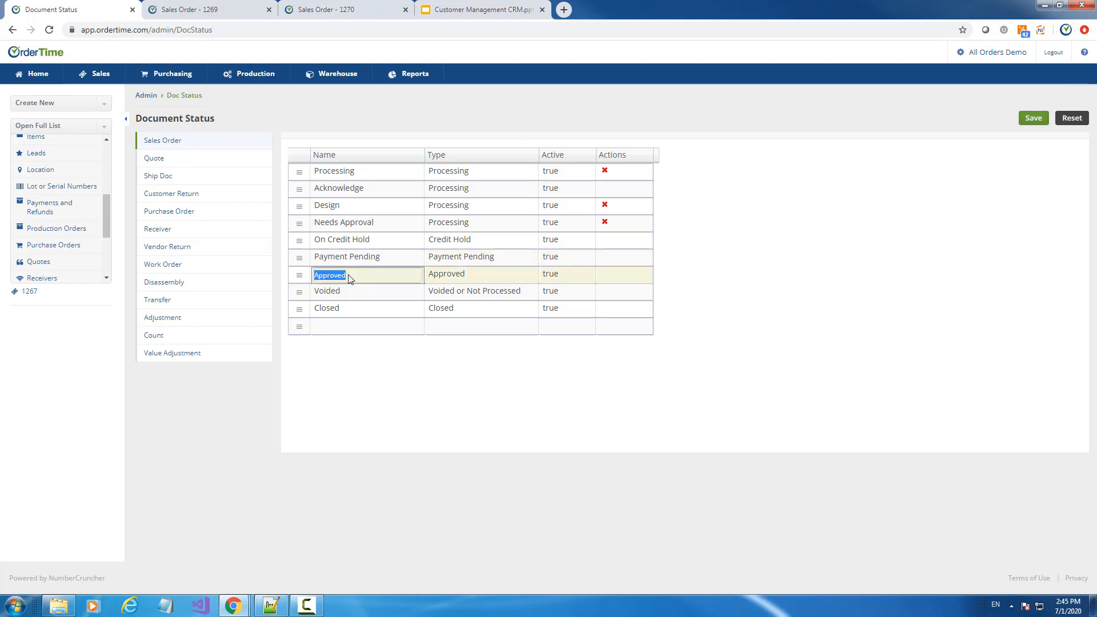
Dismiss the overdue approval reminder on sales order 1269 and go to Admin
{"action": "left_click", "coordinate": [192, 8]}
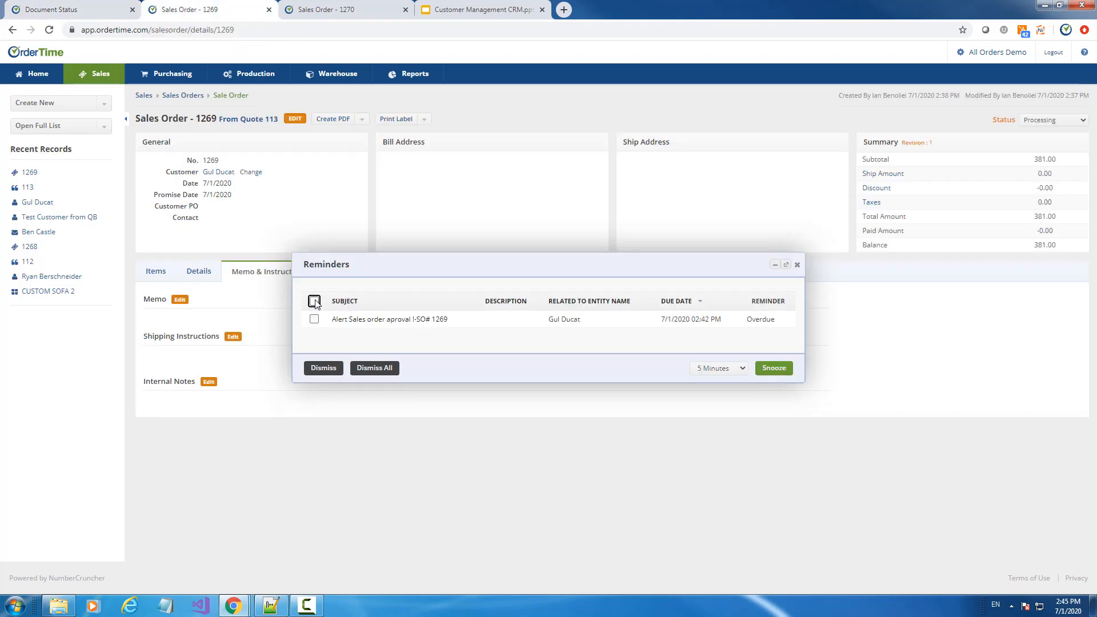
{"action": "left_click", "coordinate": [324, 369]}
{"action": "left_click", "coordinate": [978, 52]}
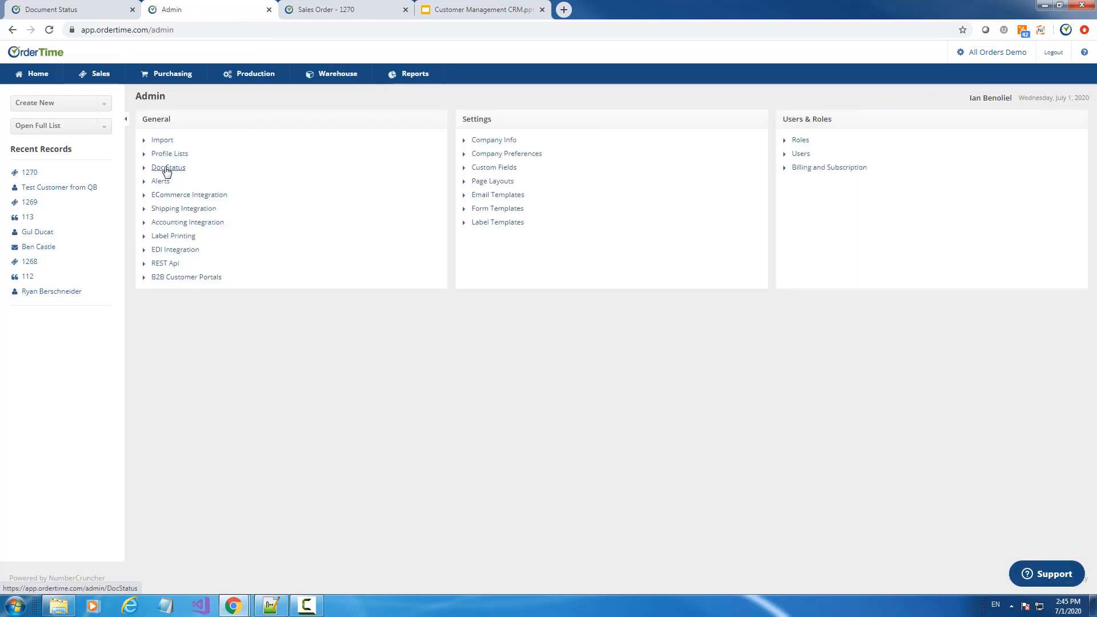
Check the Pay on Order term under Profile Lists > Terms, noting its Full Payment On Order type
{"action": "left_click", "coordinate": [169, 156]}
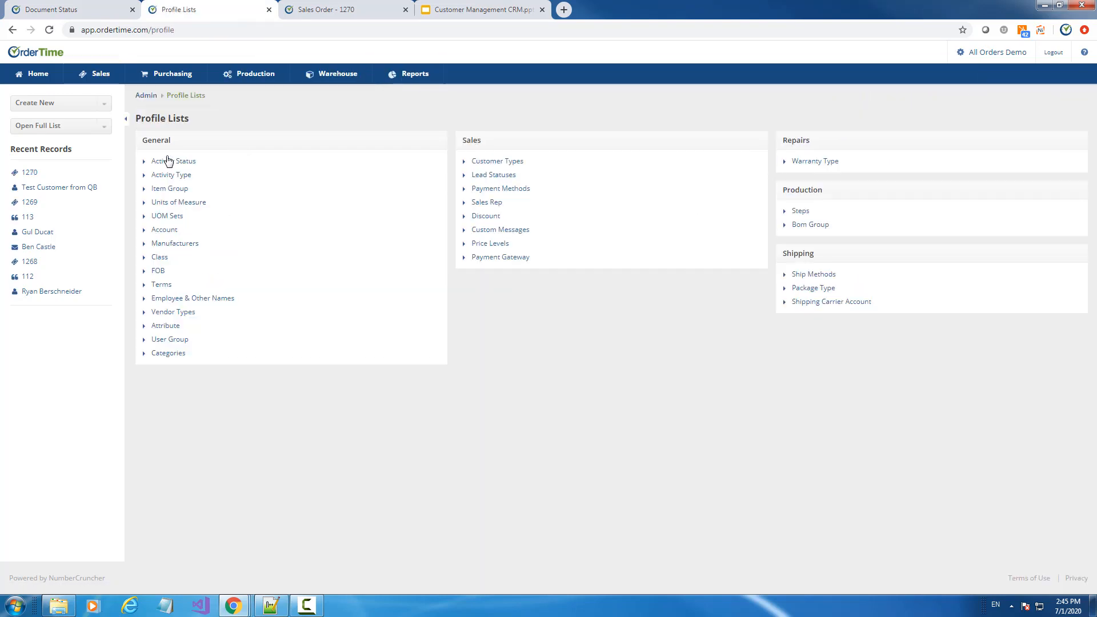
{"action": "left_click", "coordinate": [166, 284]}
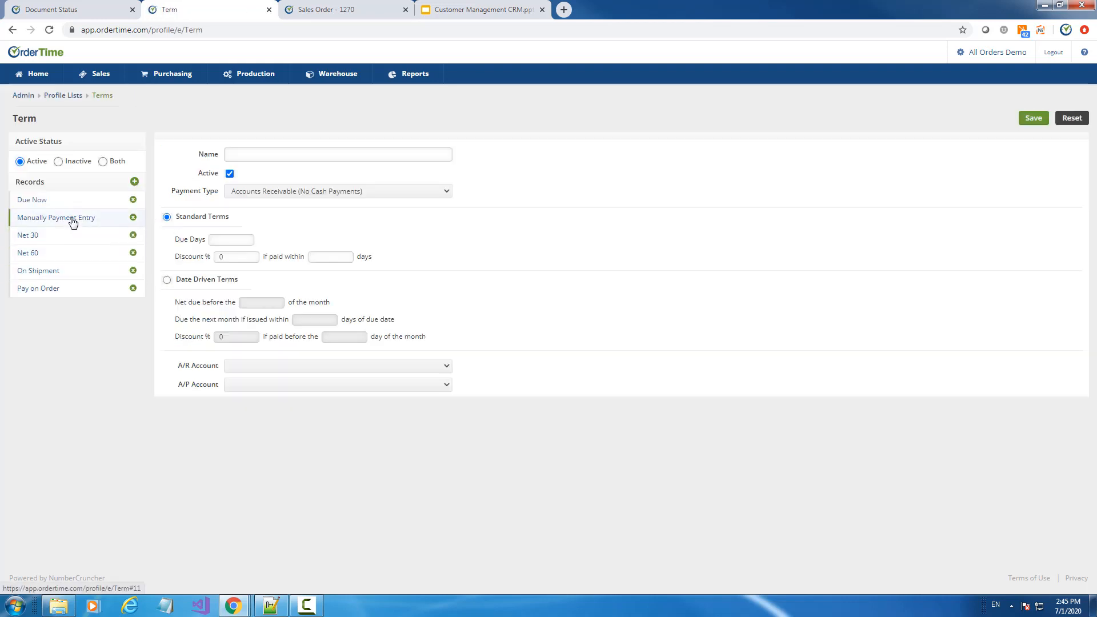
{"action": "left_click", "coordinate": [53, 293]}
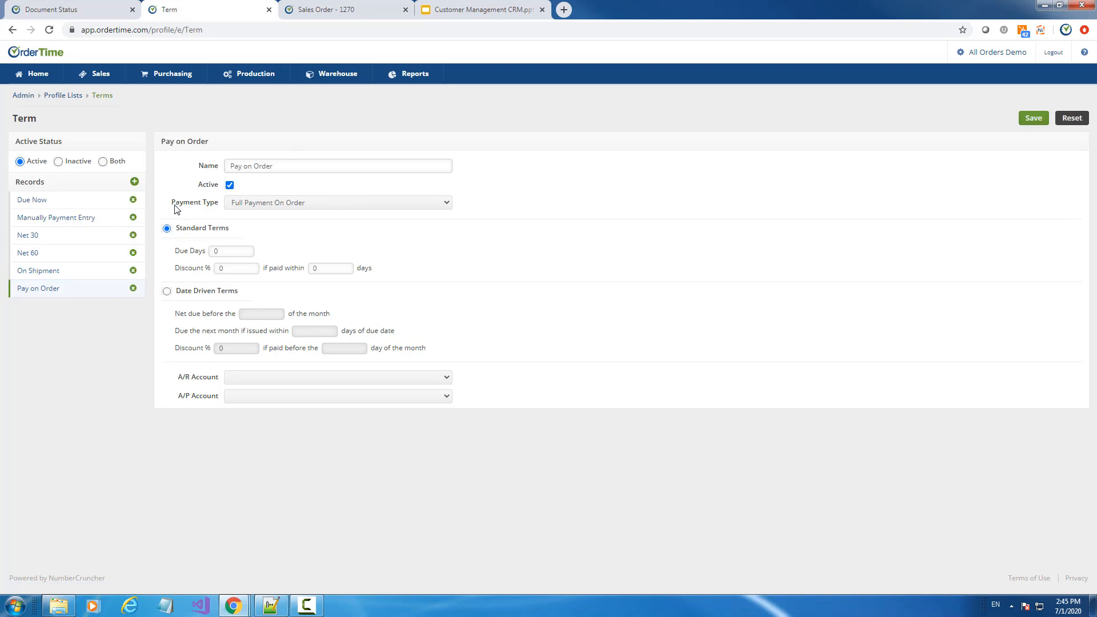
{"action": "left_click_drag", "start_coordinate": [173, 204], "coordinate": [218, 207]}
{"action": "left_click", "coordinate": [328, 7]}
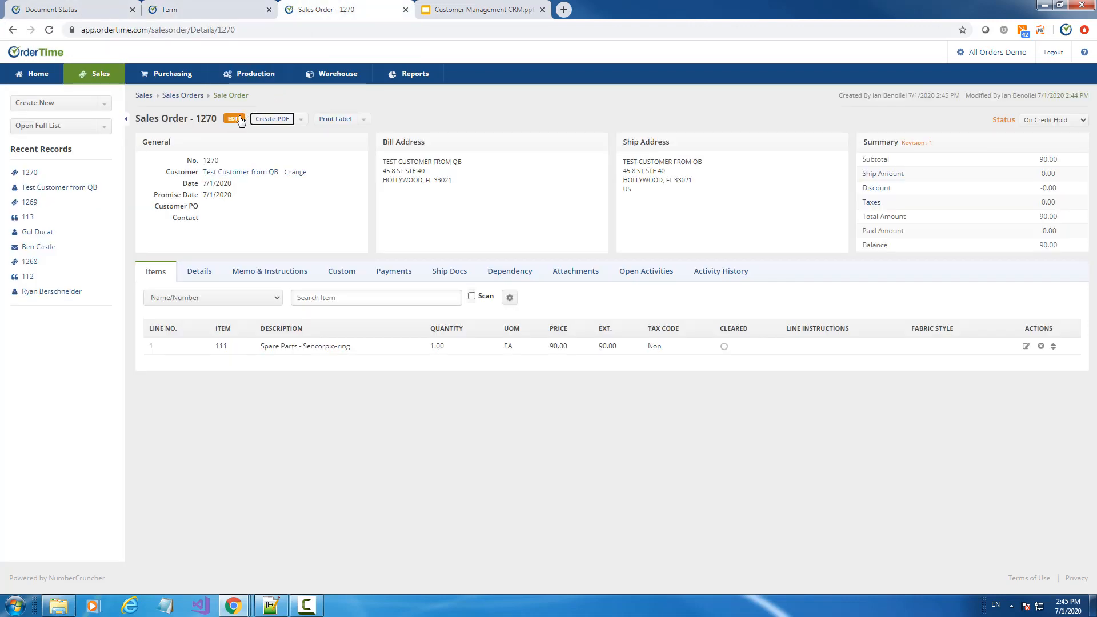
Remove the order hold from Test Customer from QB, confirming the open orders' status update
{"action": "left_click", "coordinate": [52, 188]}
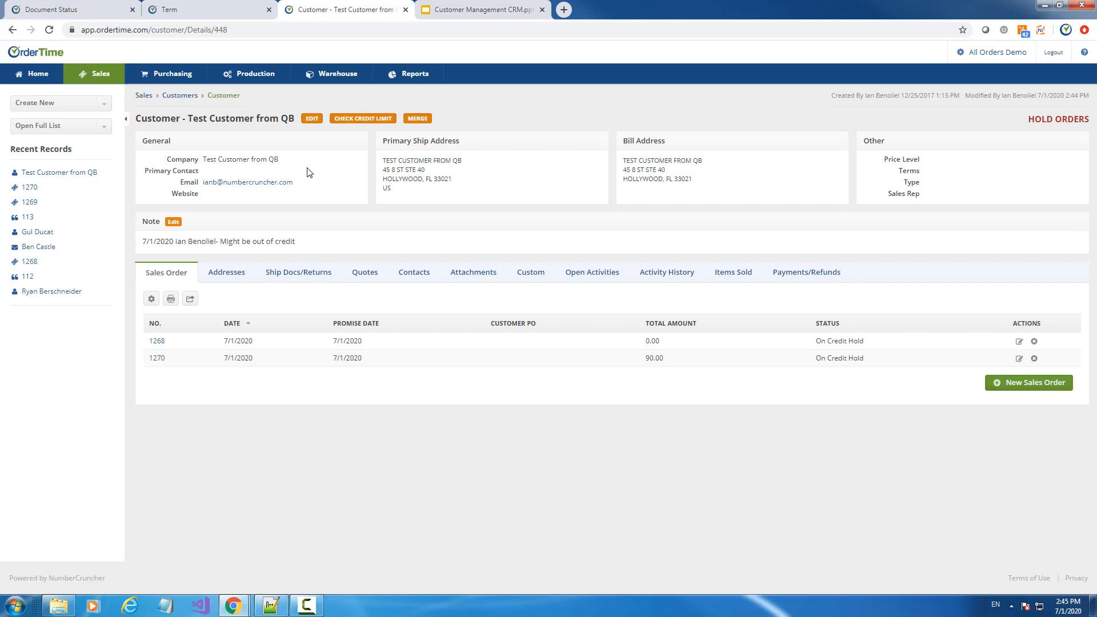
{"action": "left_click", "coordinate": [317, 119]}
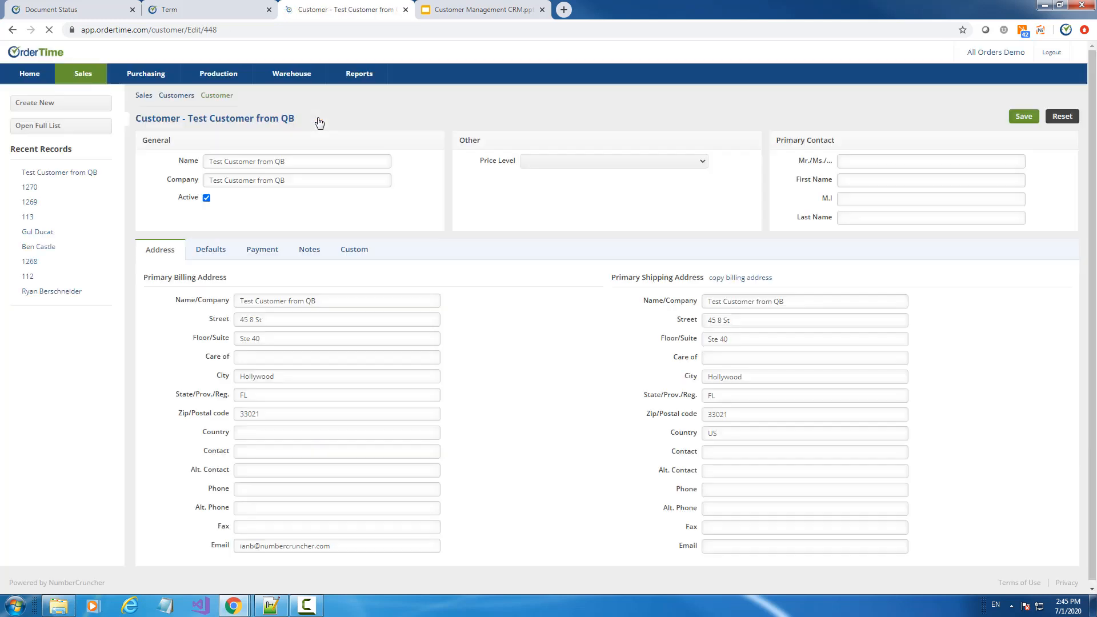
{"action": "left_click", "coordinate": [309, 250]}
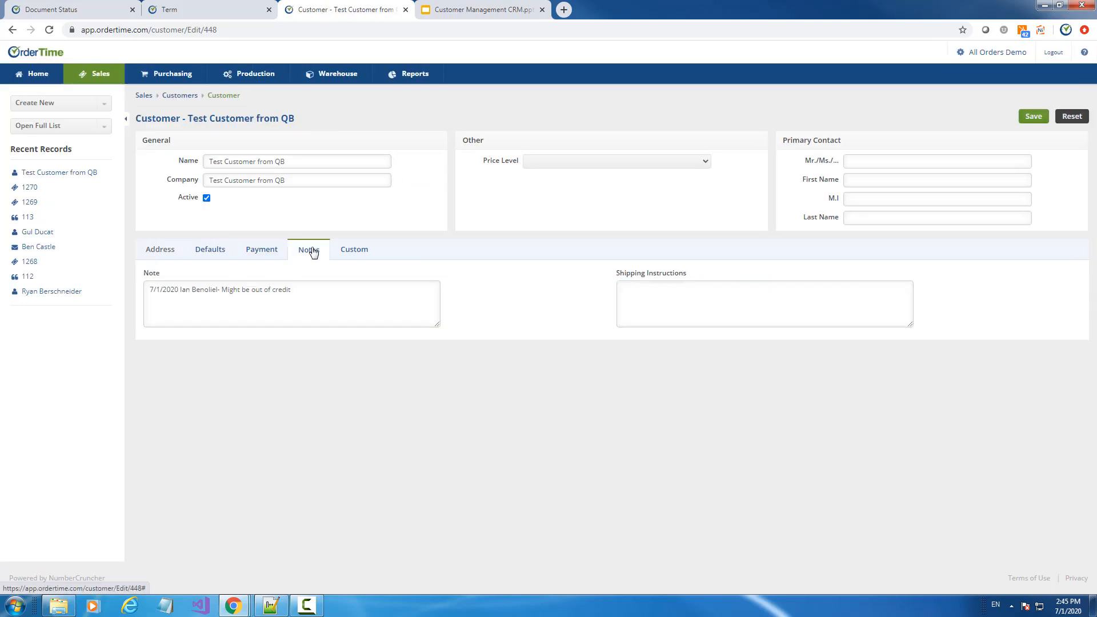
{"action": "left_click", "coordinate": [269, 252]}
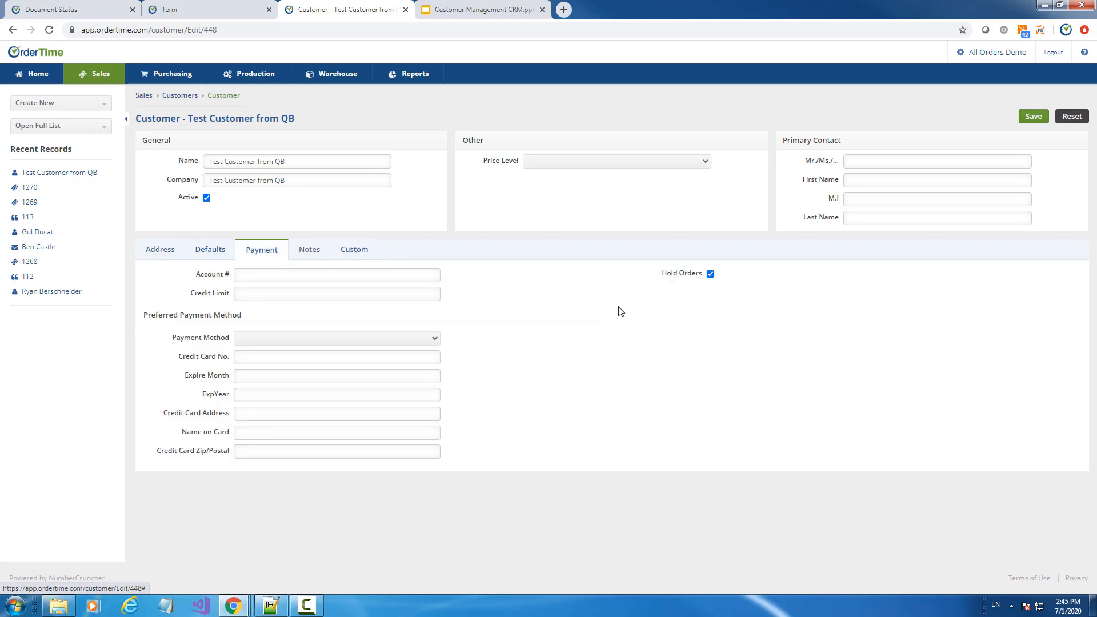
{"action": "left_click", "coordinate": [710, 273]}
{"action": "left_click", "coordinate": [751, 346]}
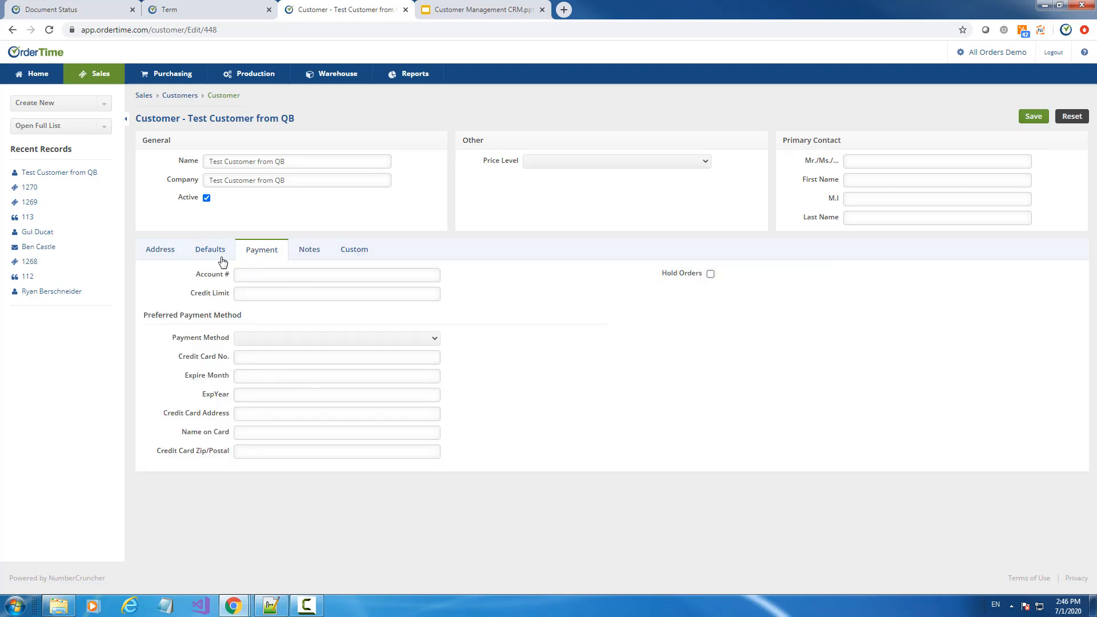
Set the customer's default terms to Pay on Order and save
{"action": "left_click", "coordinate": [212, 251]}
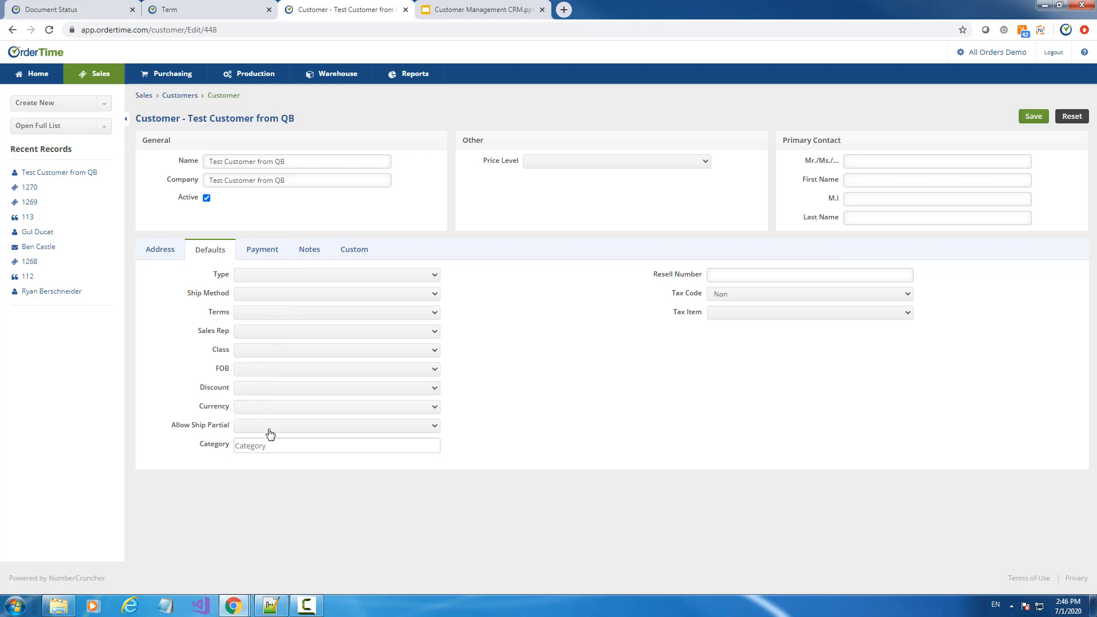
{"action": "left_click", "coordinate": [265, 313]}
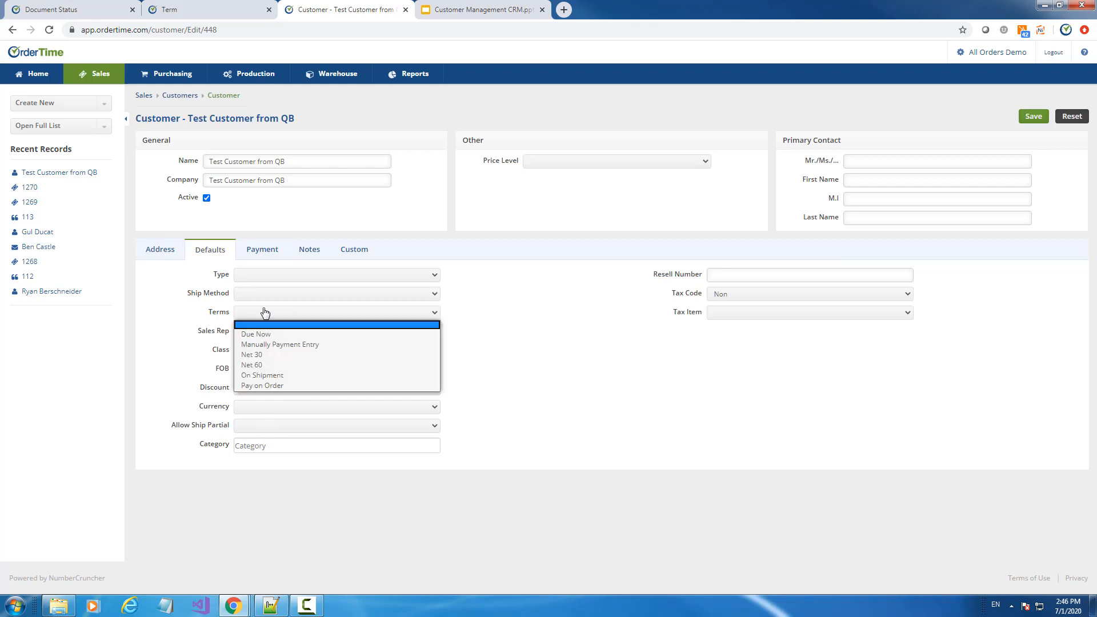
{"action": "left_click", "coordinate": [276, 387]}
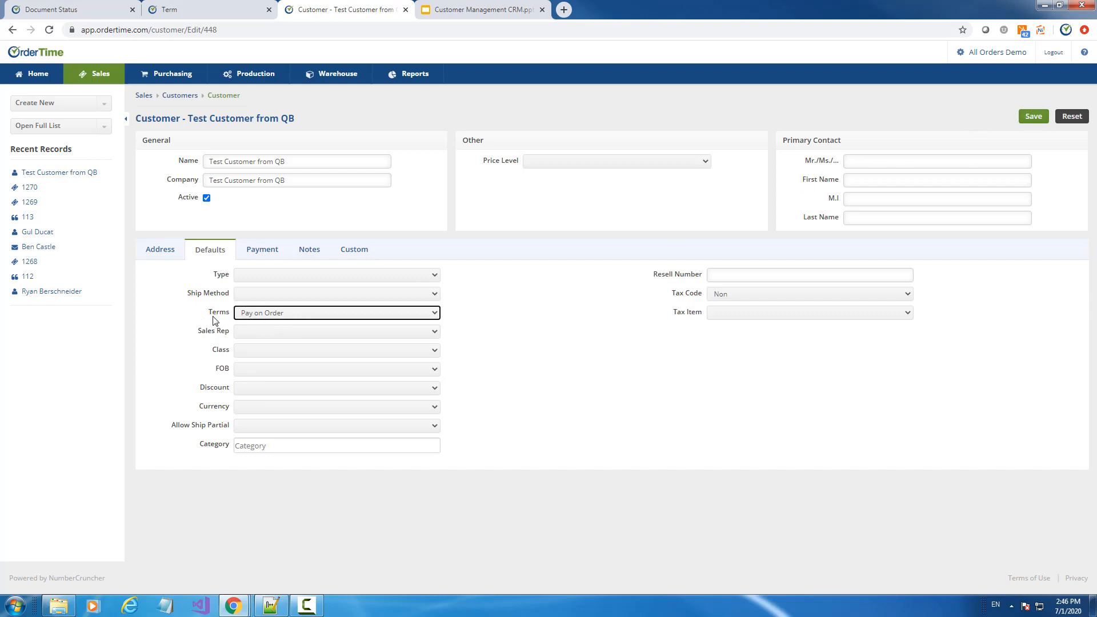
{"action": "left_click", "coordinate": [1034, 117]}
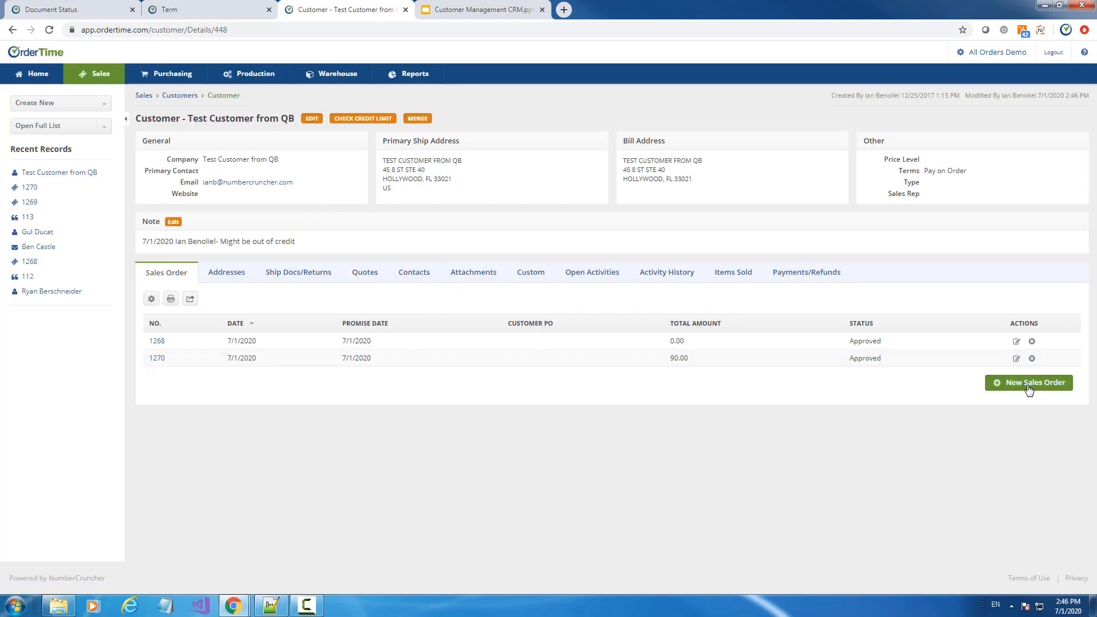
Start a new sales order for the customer with item 111 Spare Parts
{"action": "left_click", "coordinate": [1028, 386]}
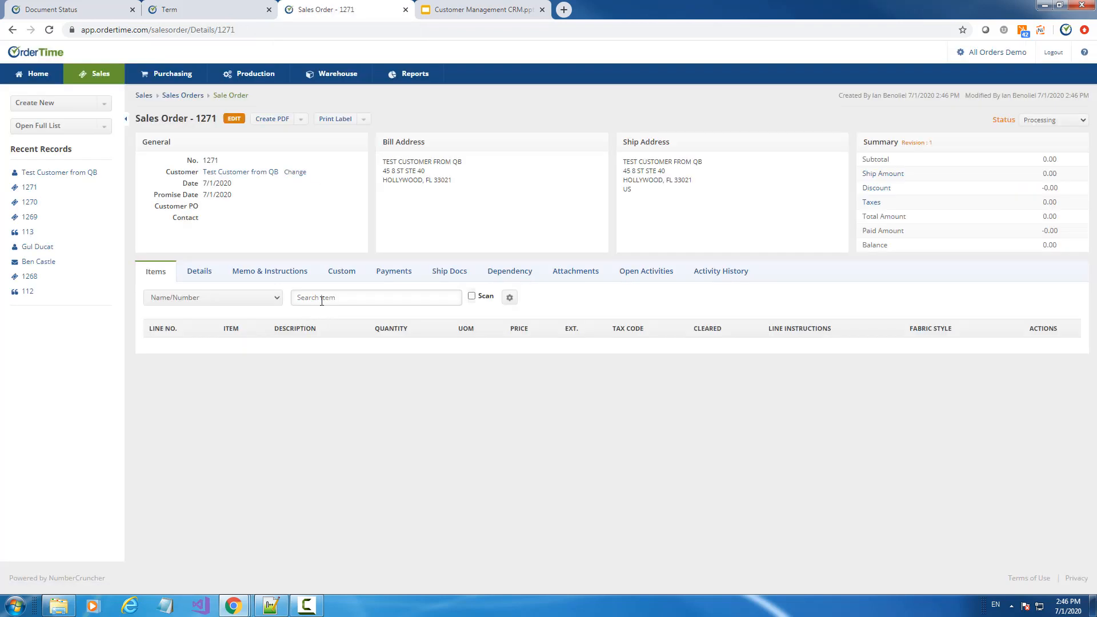
{"action": "left_click", "coordinate": [321, 297]}
{"action": "type", "text": "111"}
{"action": "left_click", "coordinate": [335, 334]}
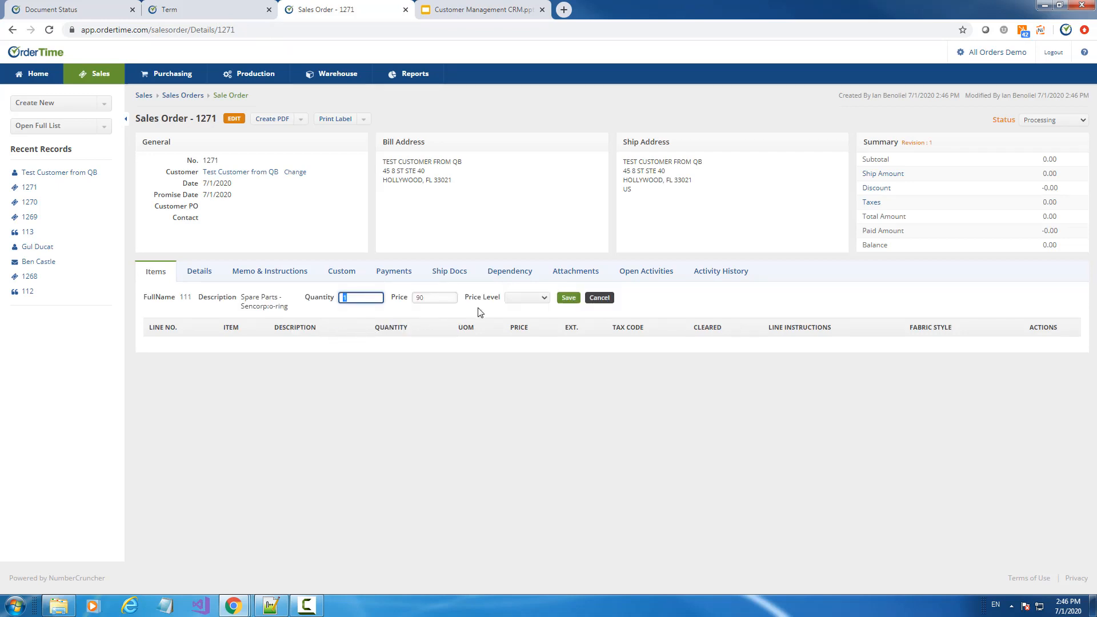
{"action": "left_click", "coordinate": [567, 298]}
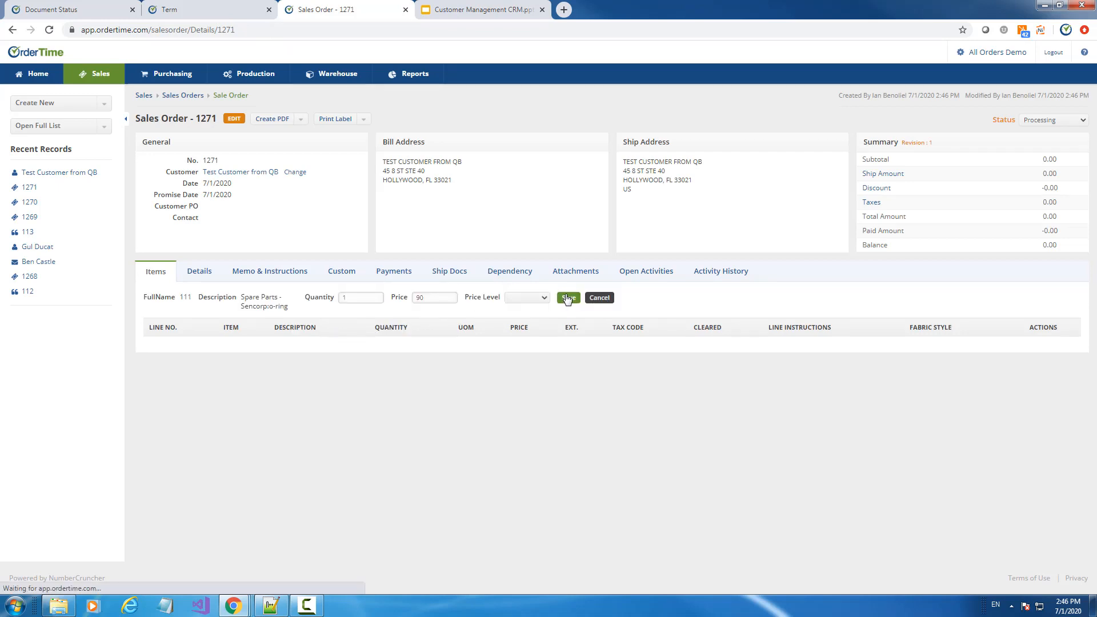
Set order 1271's status to Payment Pending
{"action": "left_click", "coordinate": [1039, 121]}
{"action": "left_click", "coordinate": [1040, 189]}
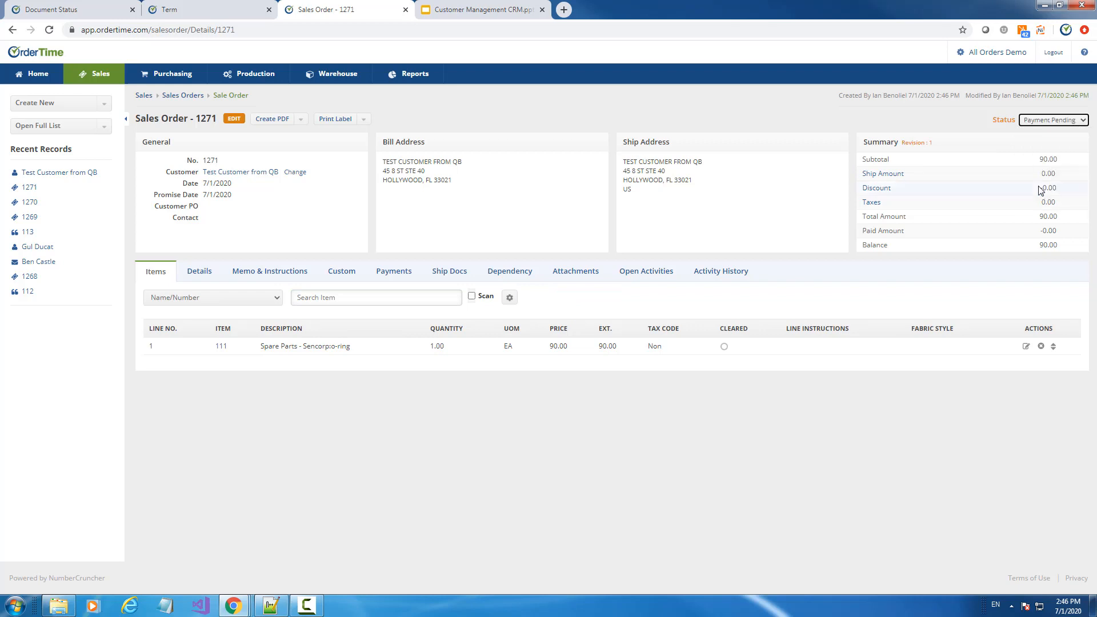
{"action": "left_click", "coordinate": [1066, 121]}
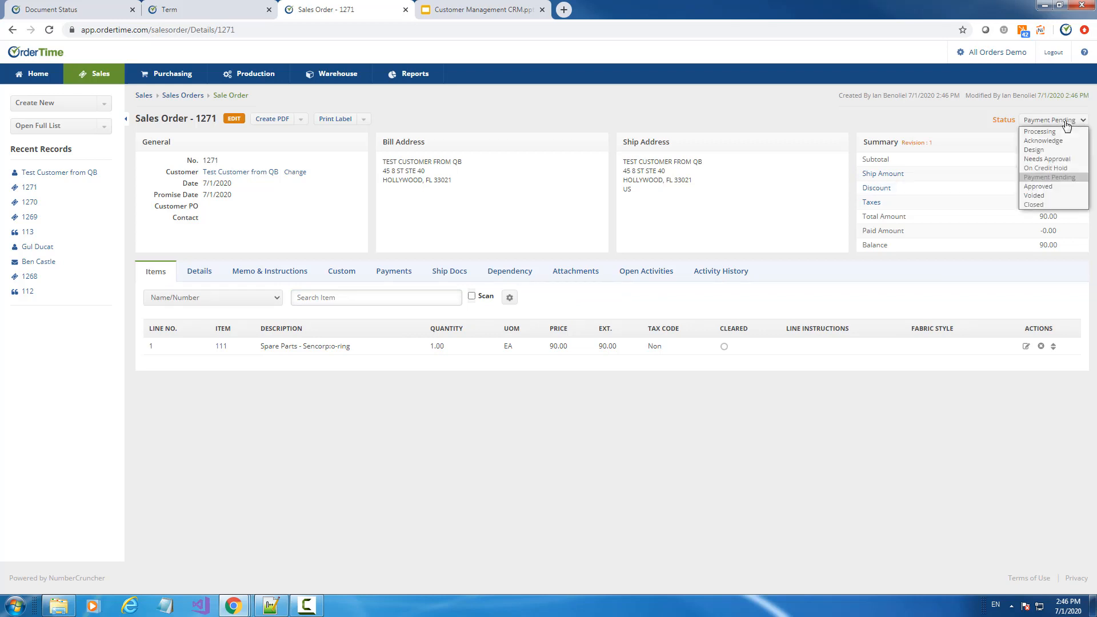
{"action": "left_click", "coordinate": [1060, 190]}
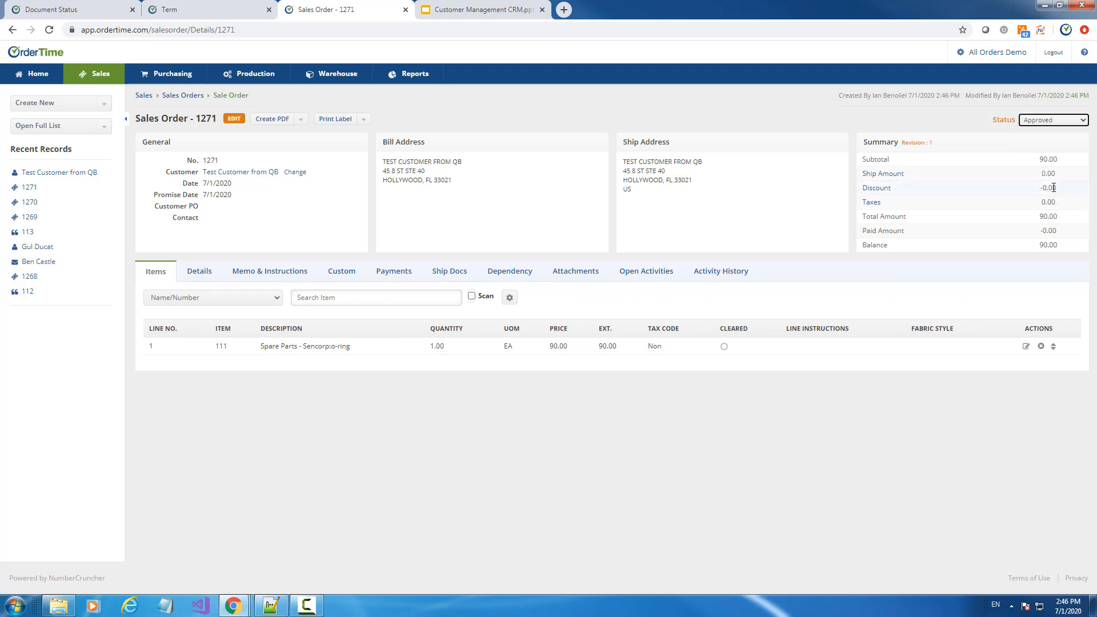
Add a 90.00 payment with its payment method to order 1271, then reopen Test Customer from QB
{"action": "left_click", "coordinate": [394, 273]}
{"action": "left_click", "coordinate": [983, 299]}
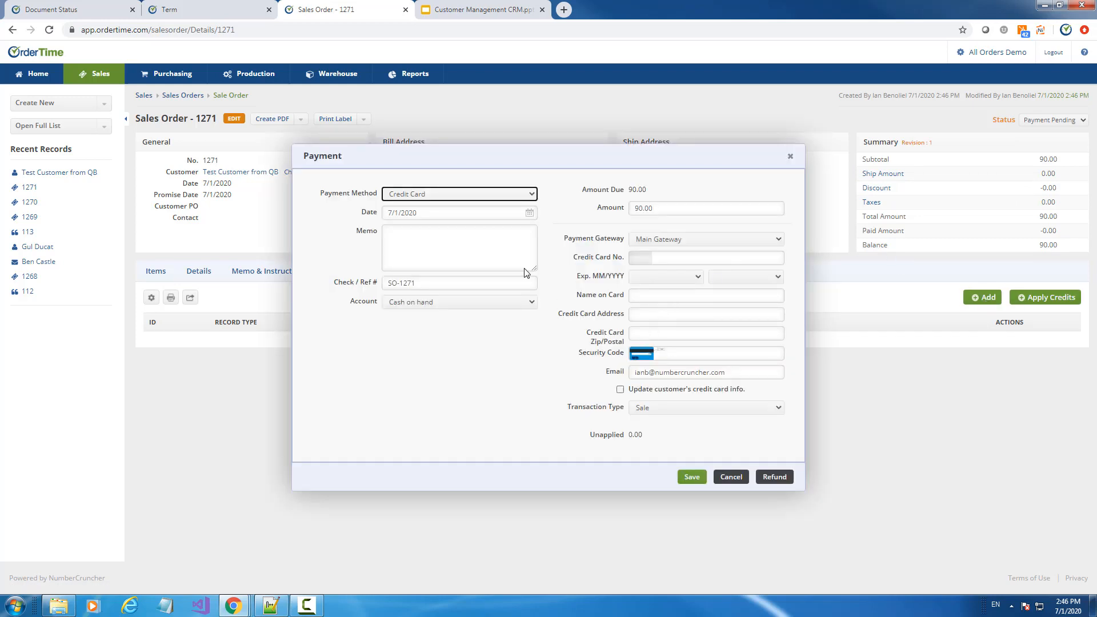
{"action": "left_click", "coordinate": [507, 194]}
{"action": "left_click", "coordinate": [400, 207]}
{"action": "left_click", "coordinate": [692, 342]}
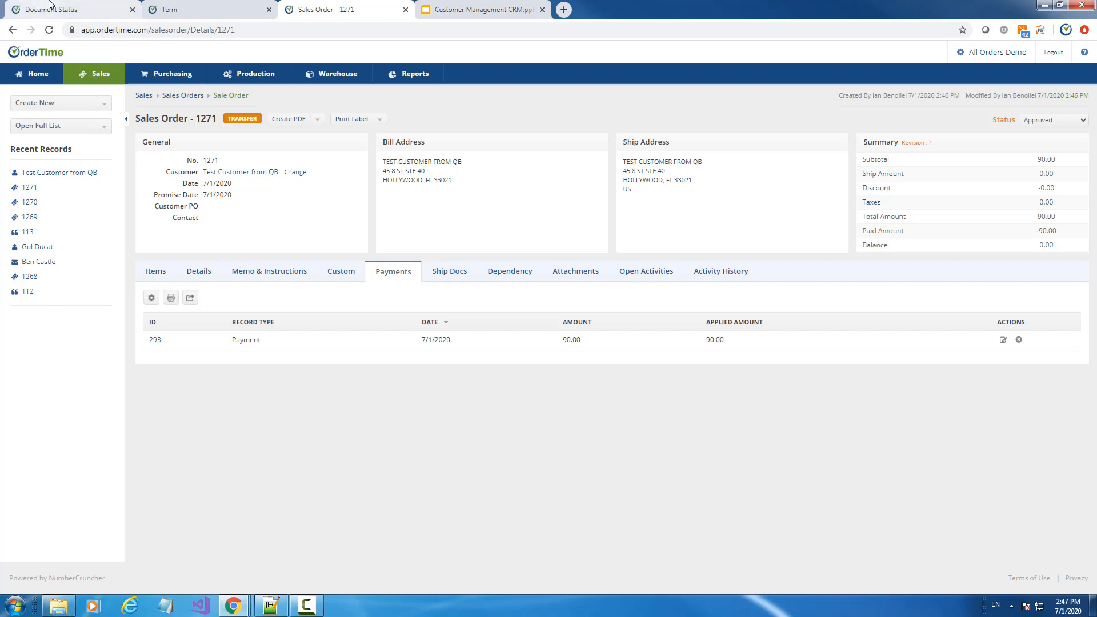
{"action": "left_click", "coordinate": [34, 177]}
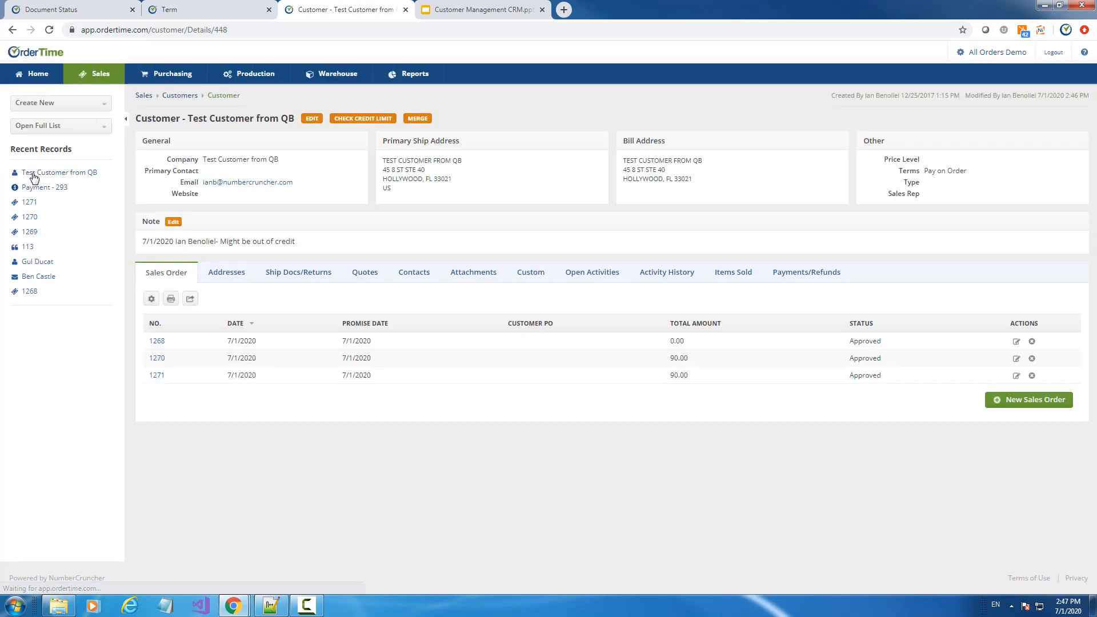
Try editing order 1268, then go back to the customer's Addresses list
{"action": "left_click", "coordinate": [1017, 342]}
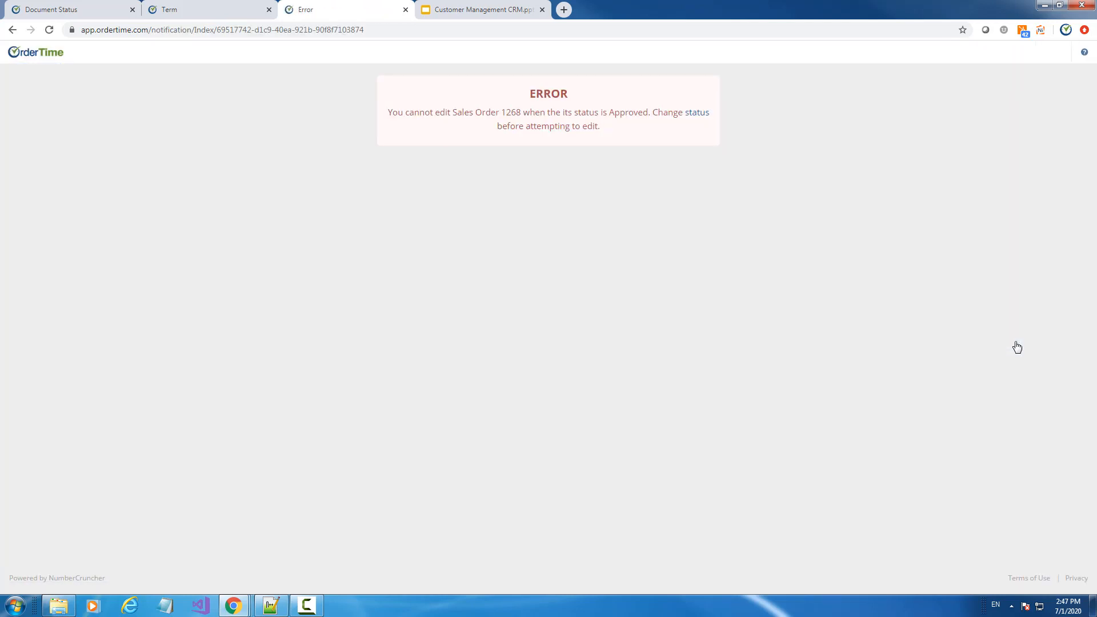
{"action": "left_click", "coordinate": [12, 30]}
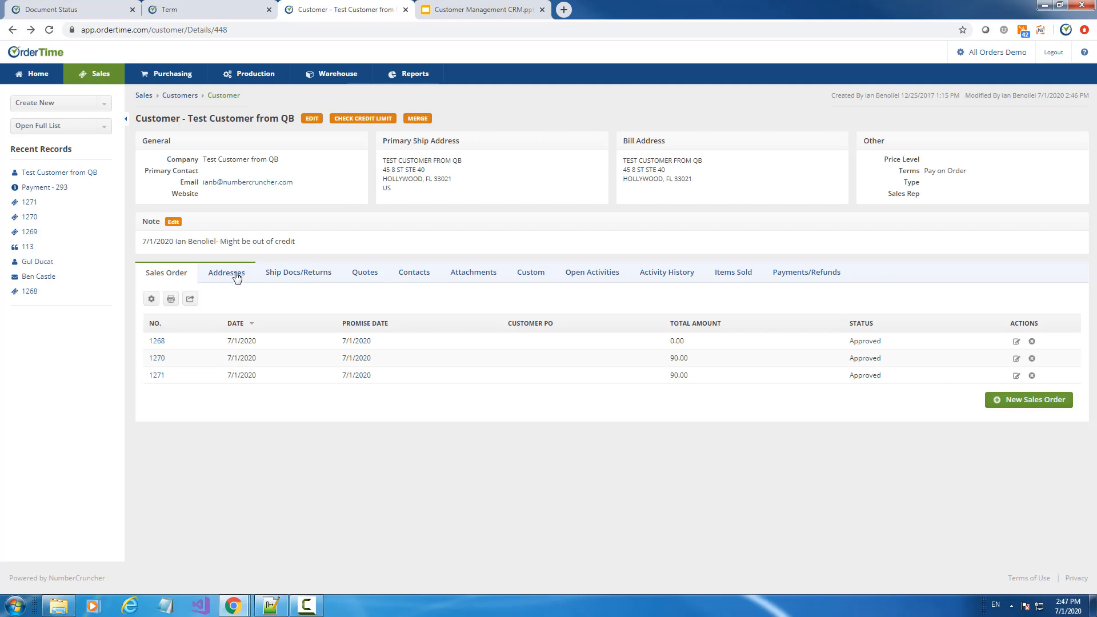
{"action": "left_click", "coordinate": [224, 273]}
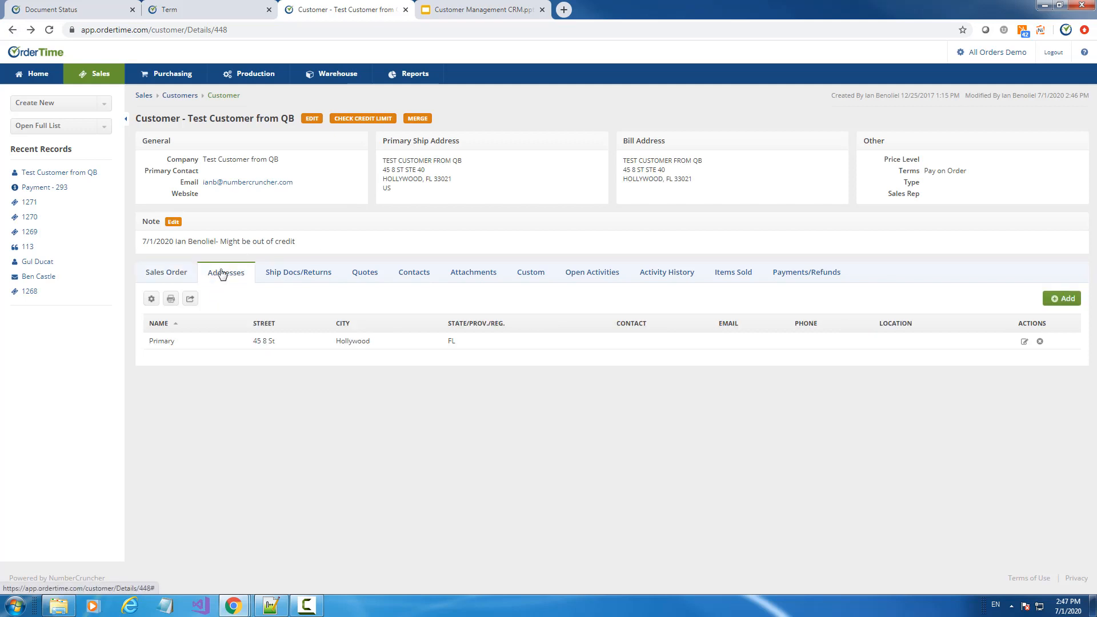
Browse the primary address's contact details and custom fields, cancel, and start editing the customer
{"action": "left_click", "coordinate": [1025, 342]}
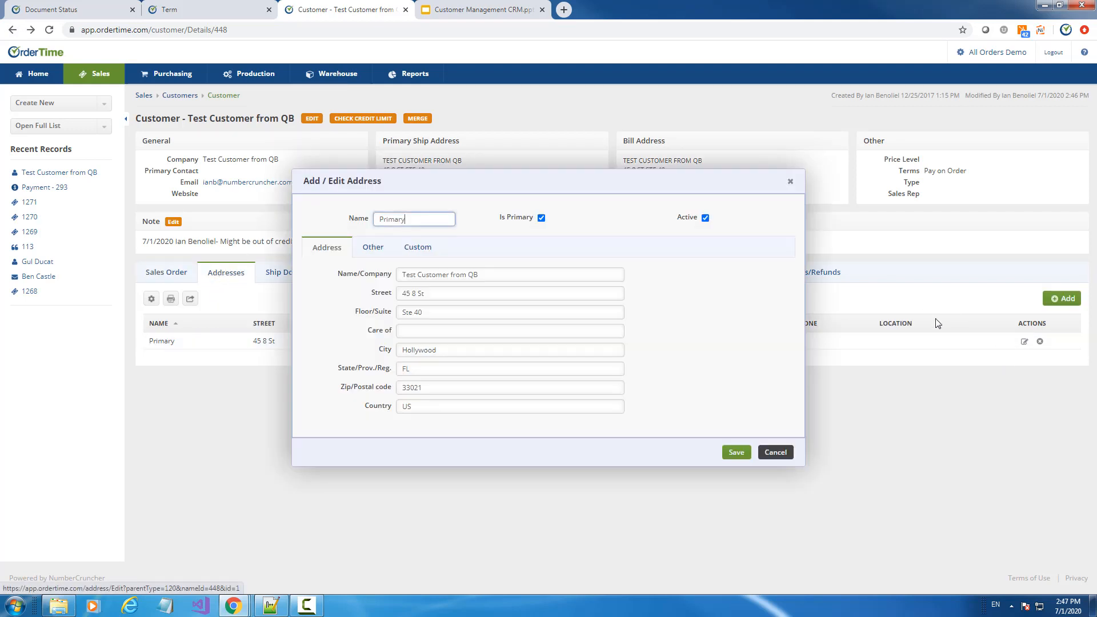
{"action": "left_click", "coordinate": [381, 252]}
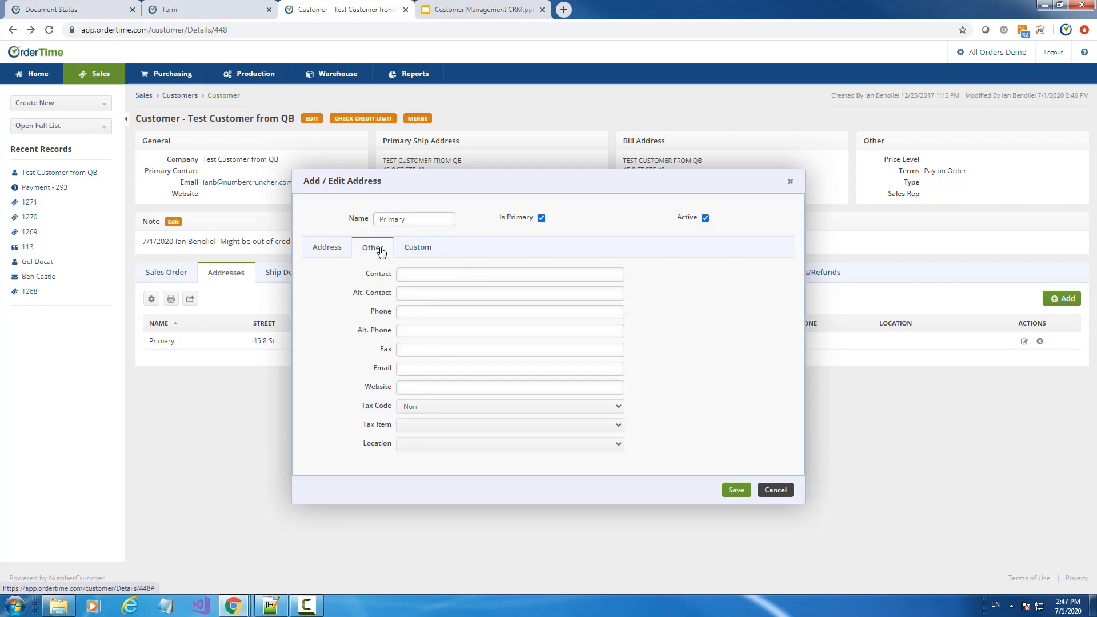
{"action": "left_click", "coordinate": [414, 249]}
{"action": "left_click", "coordinate": [371, 248]}
{"action": "left_click", "coordinate": [335, 252]}
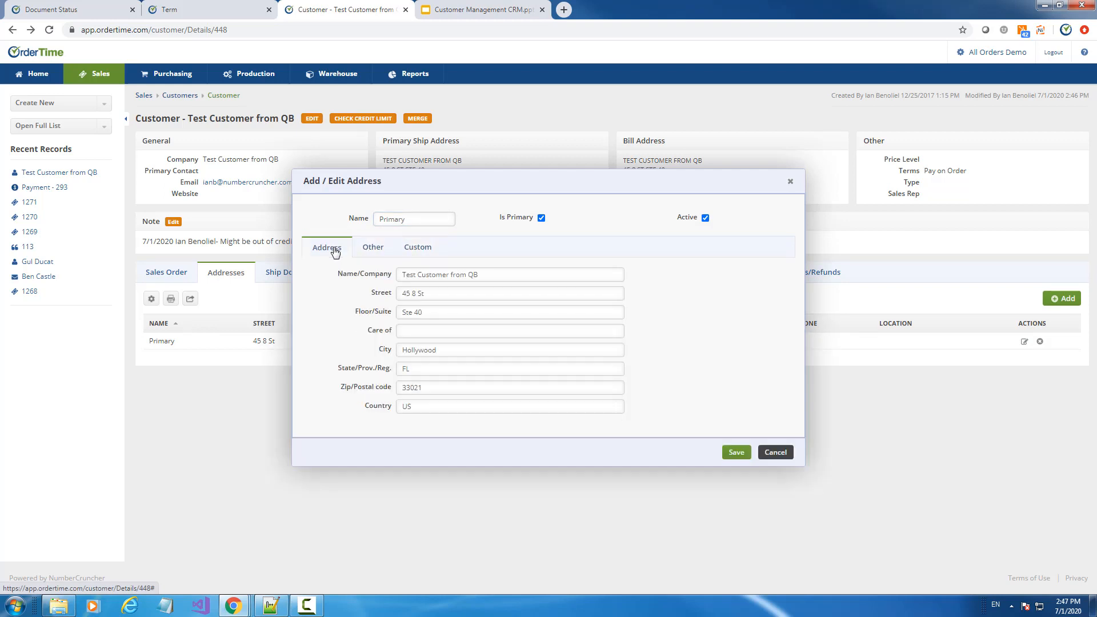
{"action": "left_click", "coordinate": [372, 249]}
{"action": "left_click", "coordinate": [421, 249]}
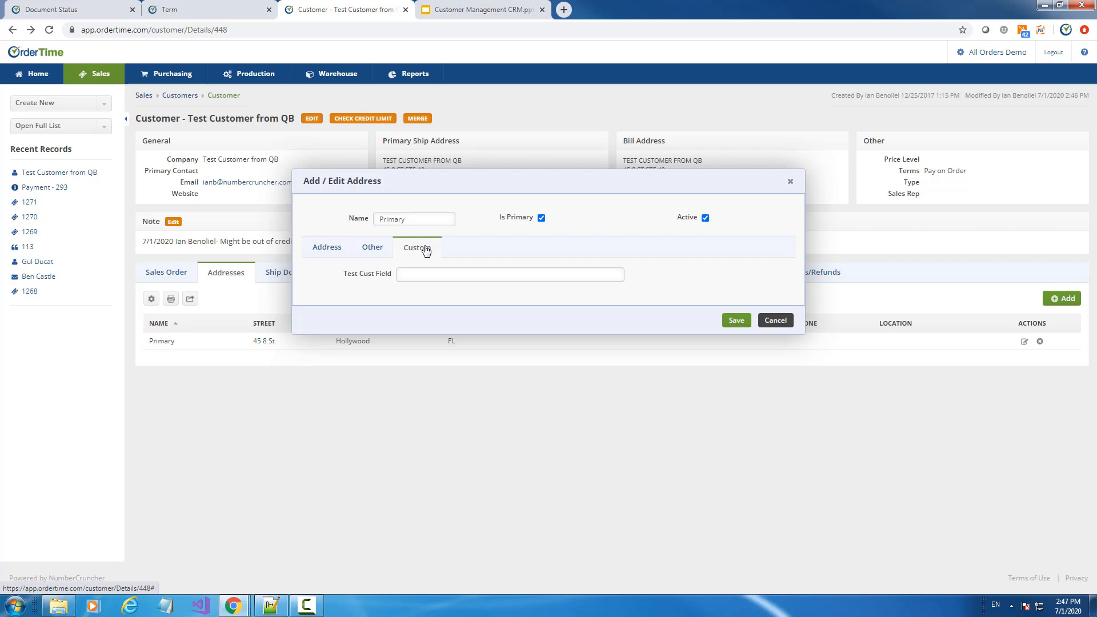
{"action": "left_click", "coordinate": [778, 321]}
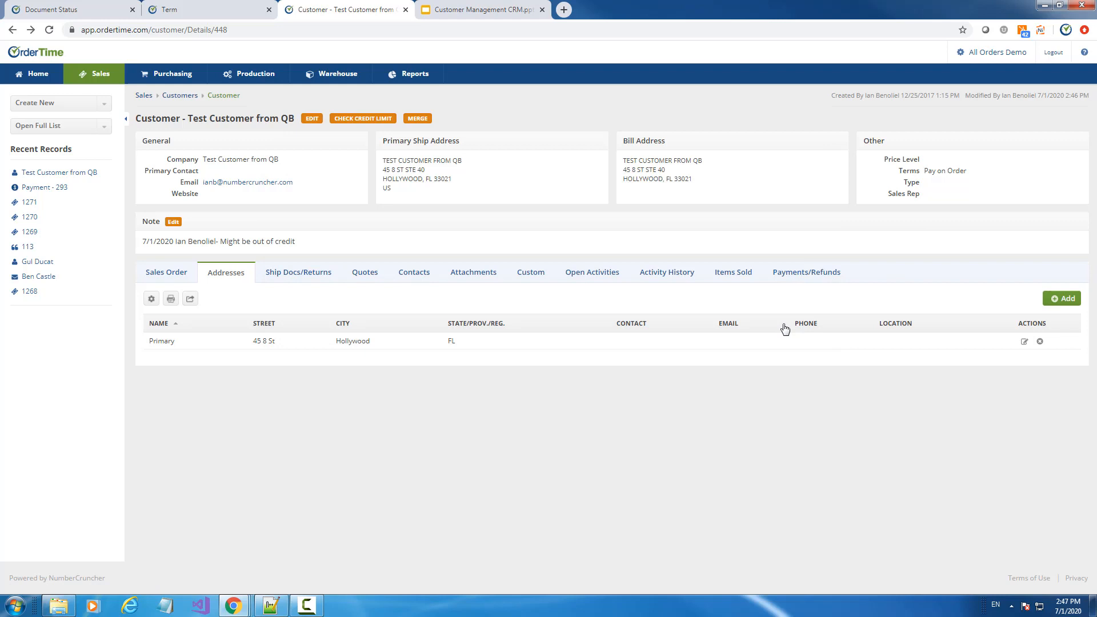
{"action": "left_click", "coordinate": [312, 120]}
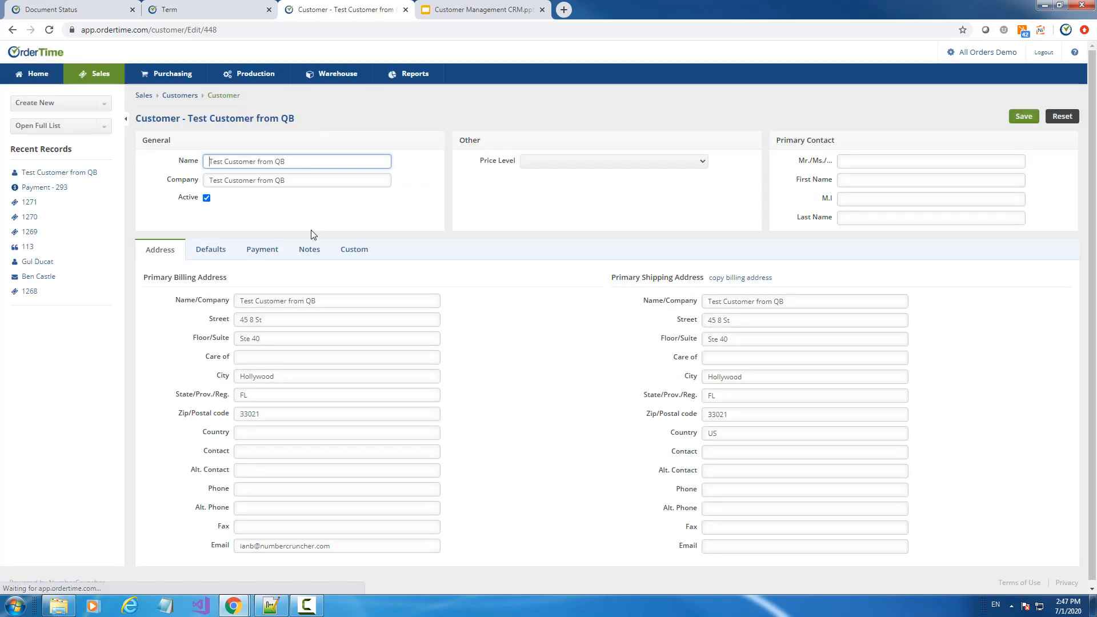
Make Fedx the customer's default ship method, then open sales order 1271 from Recent Records
{"action": "left_click", "coordinate": [213, 252]}
{"action": "left_click", "coordinate": [249, 295]}
{"action": "left_click", "coordinate": [246, 313]}
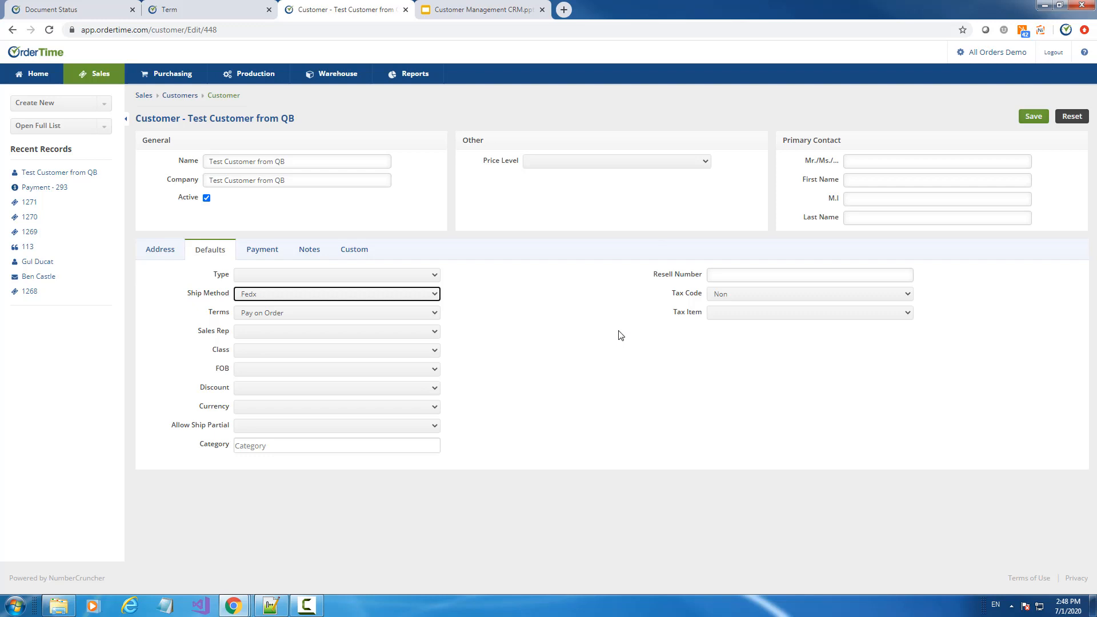
{"action": "left_click", "coordinate": [30, 202]}
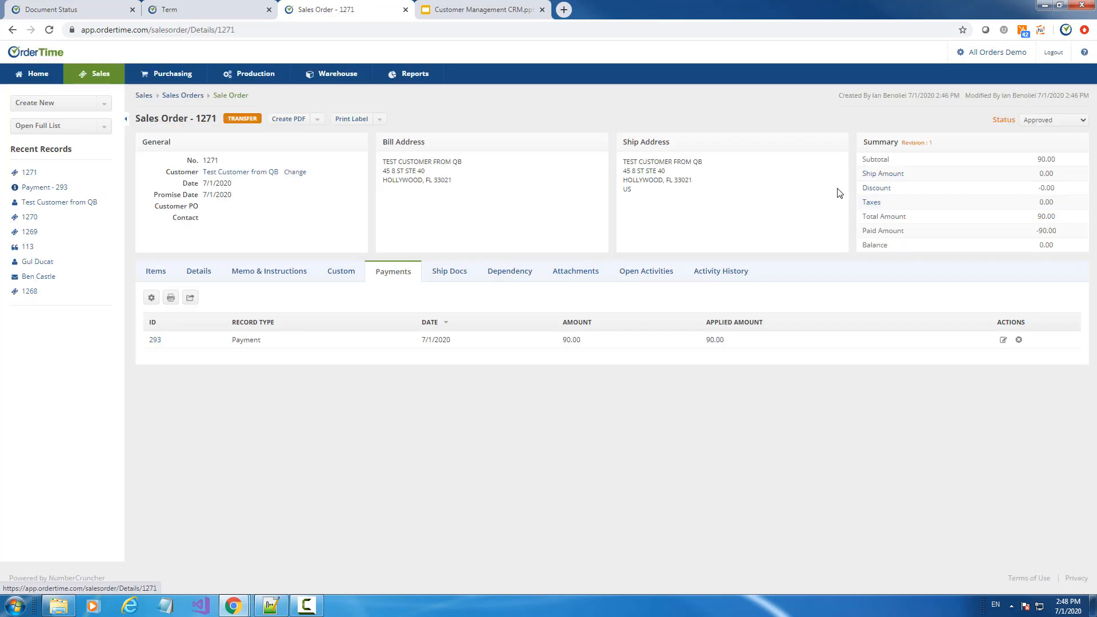
Set order 1271 to Design status and apply the 13.83 UPS Ground shipping rate
{"action": "left_click", "coordinate": [877, 176]}
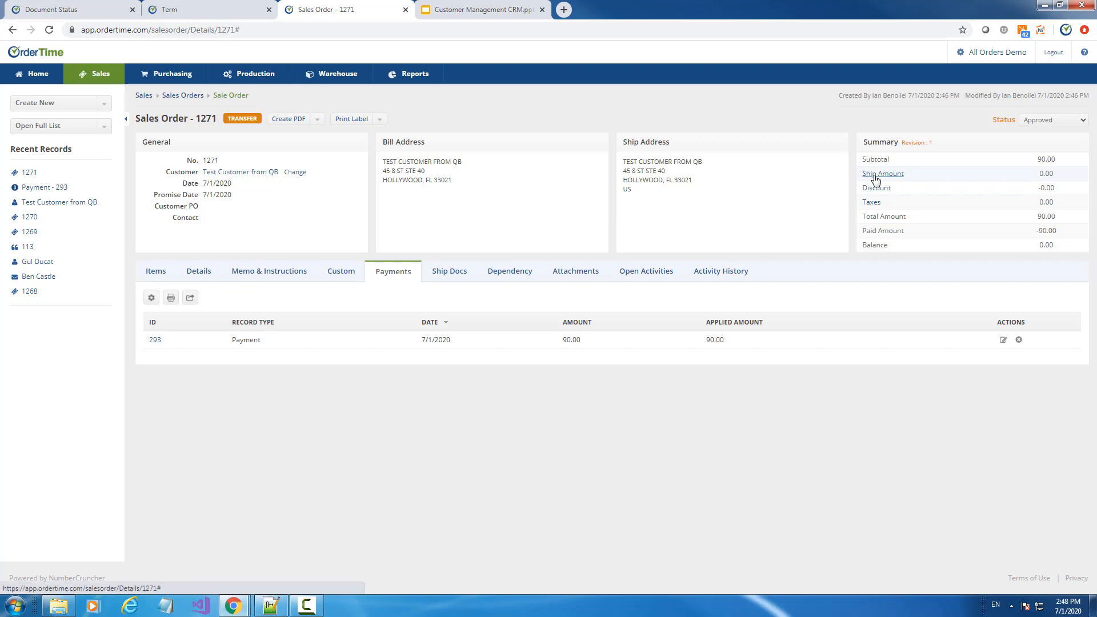
{"action": "left_click", "coordinate": [1046, 121]}
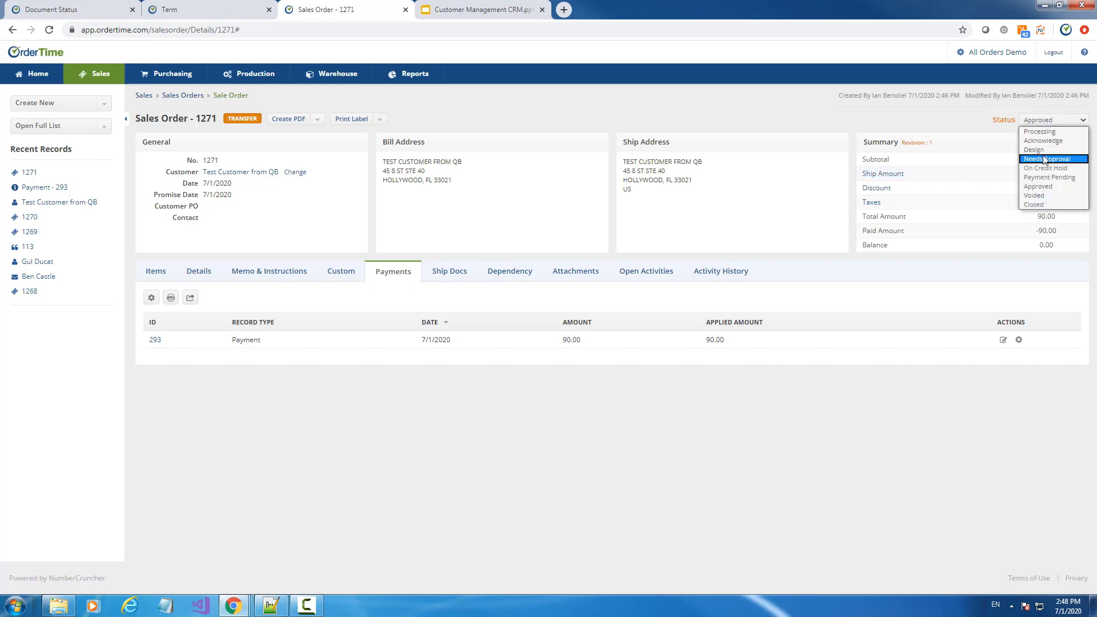
{"action": "left_click", "coordinate": [1038, 150]}
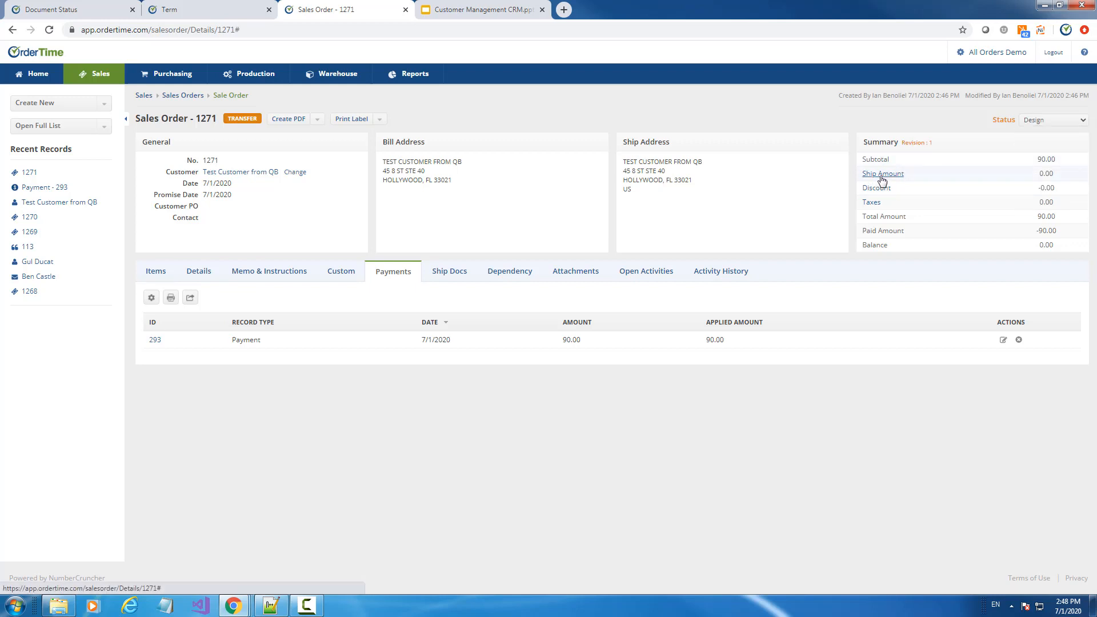
{"action": "left_click", "coordinate": [883, 174]}
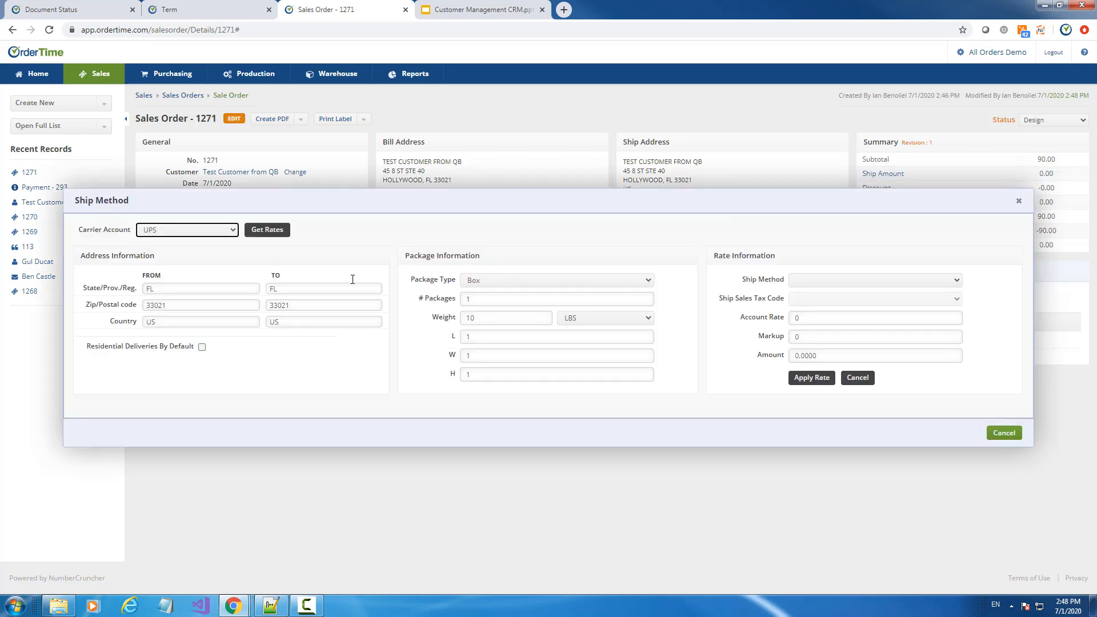
{"action": "scroll", "coordinate": [661, 314], "scroll_direction": "down", "scroll_amount": 4}
{"action": "left_click", "coordinate": [445, 249]}
{"action": "left_click", "coordinate": [815, 153]}
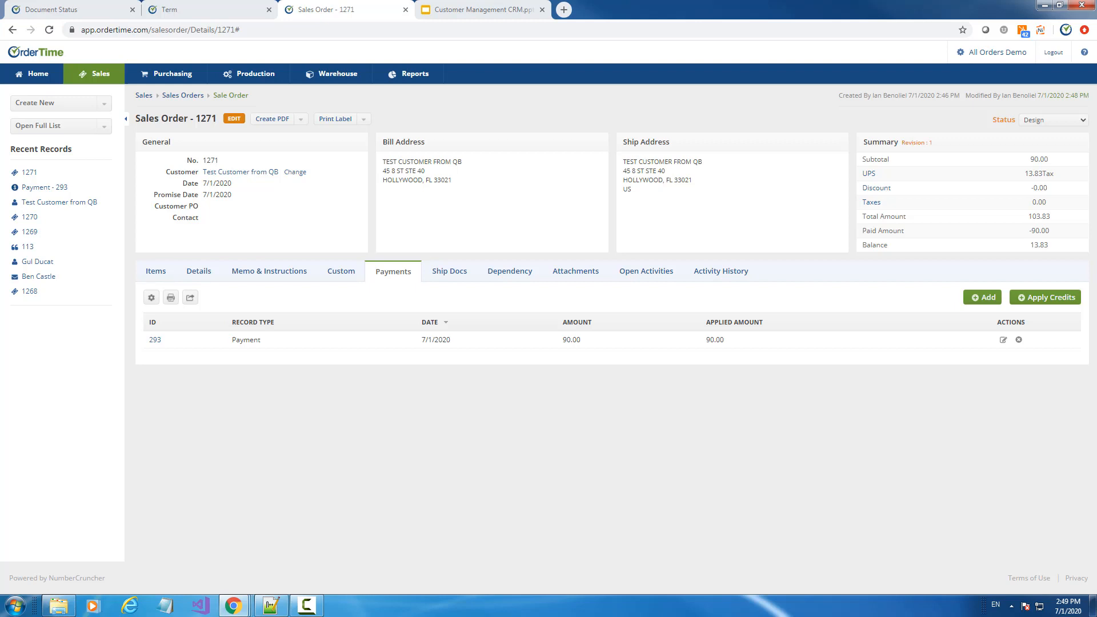
{"action": "left_click", "coordinate": [58, 127]}
Show the Activities full list and collapse the left side panel to widen it
{"action": "left_click", "coordinate": [42, 142]}
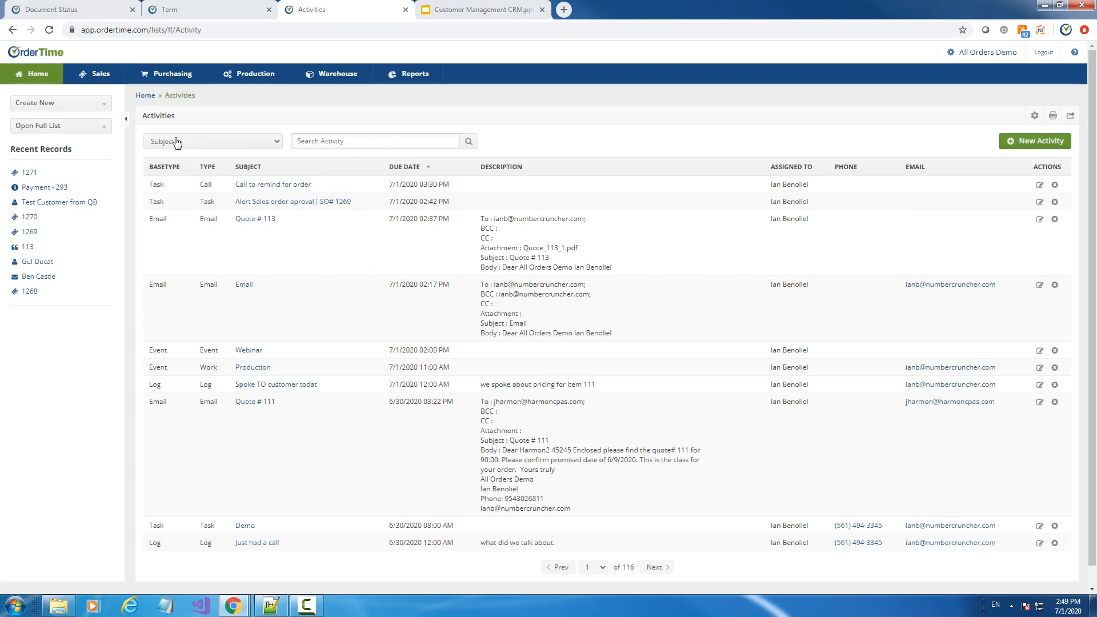
{"action": "left_click", "coordinate": [126, 119]}
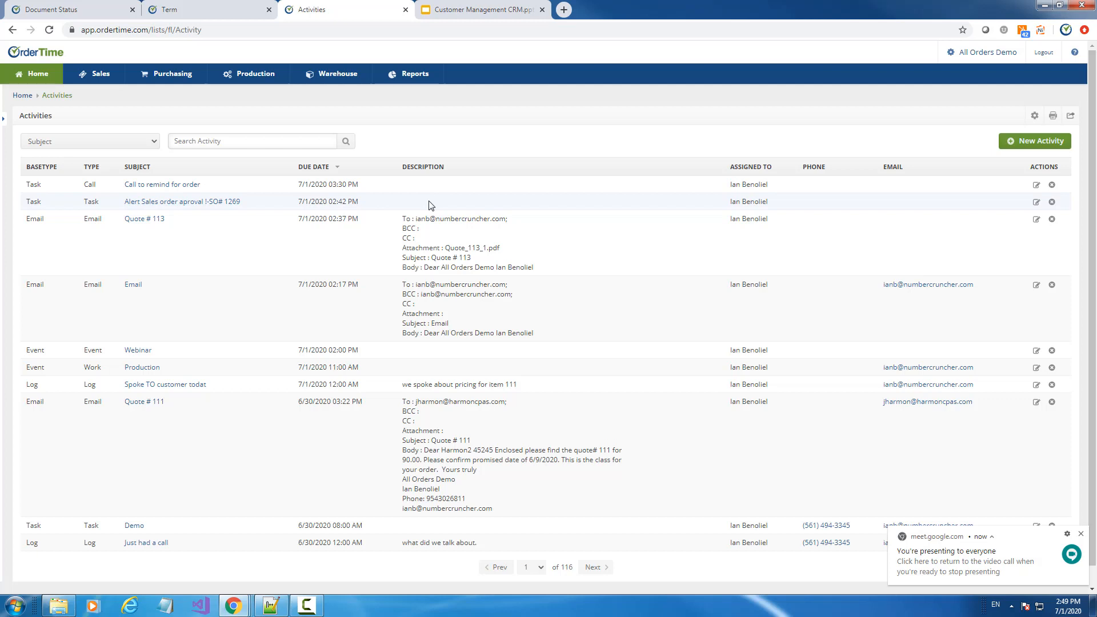
{"action": "left_click", "coordinate": [3, 119]}
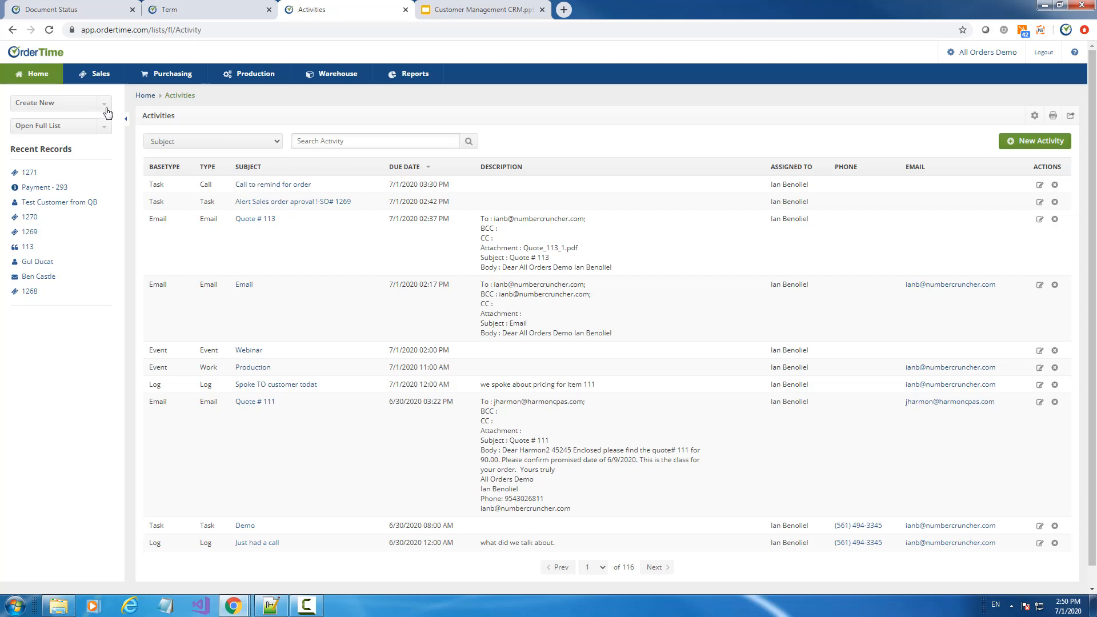
{"action": "left_click", "coordinate": [125, 119]}
Bring back the side panel and open the Customer Returns list
{"action": "left_click", "coordinate": [3, 119]}
{"action": "left_click", "coordinate": [31, 132]}
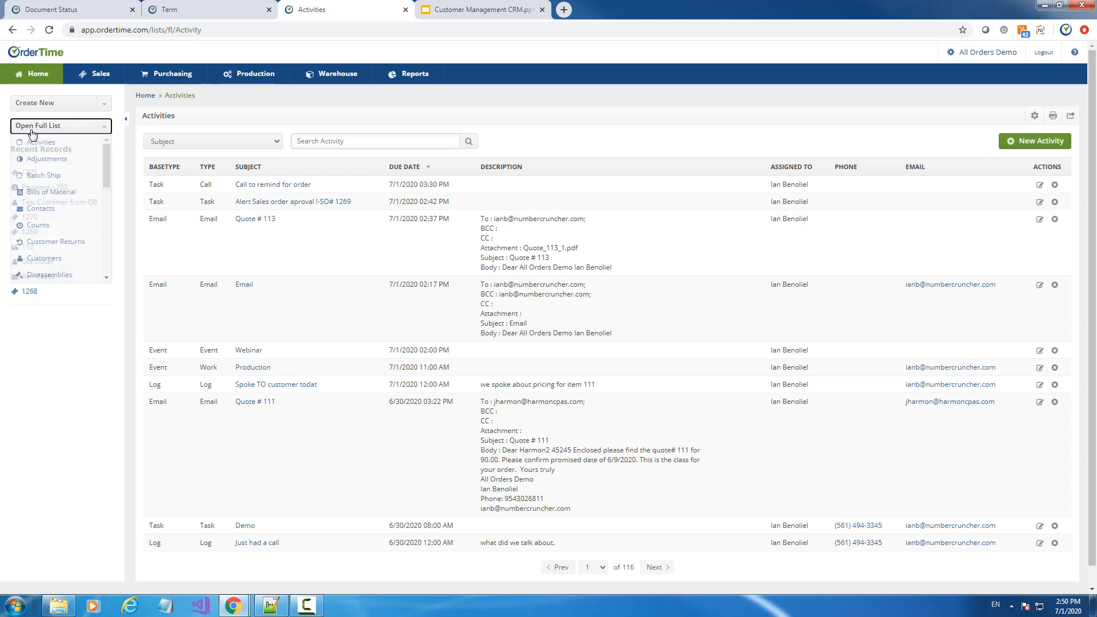
{"action": "left_click", "coordinate": [59, 245]}
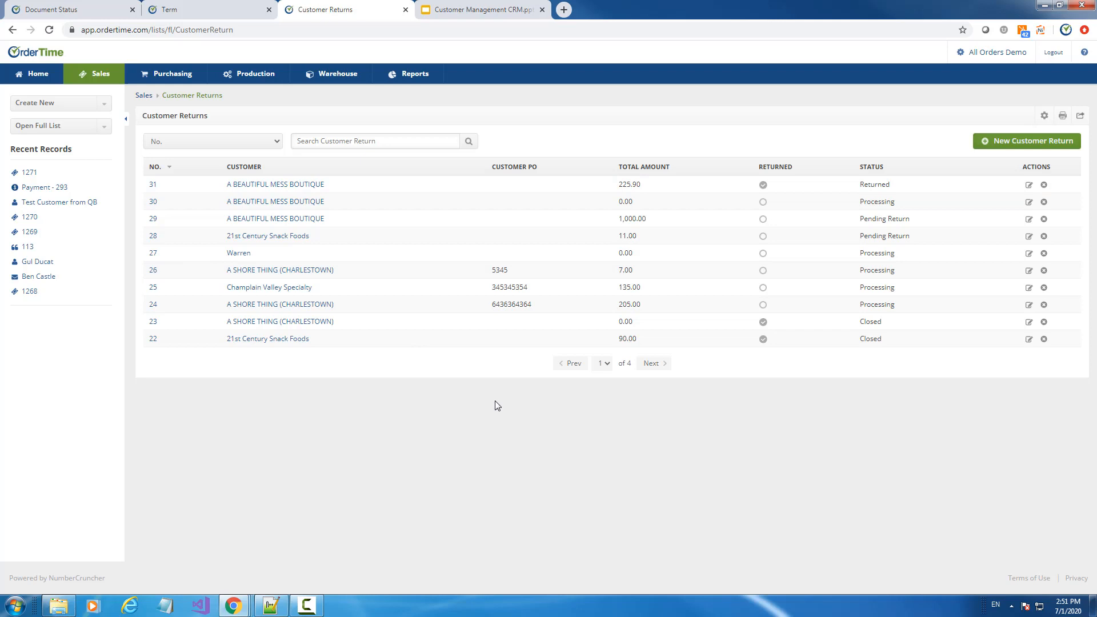
Switch to the full Sales Orders list
{"action": "left_click", "coordinate": [104, 127]}
{"action": "scroll", "coordinate": [66, 207], "scroll_direction": "down", "scroll_amount": 1}
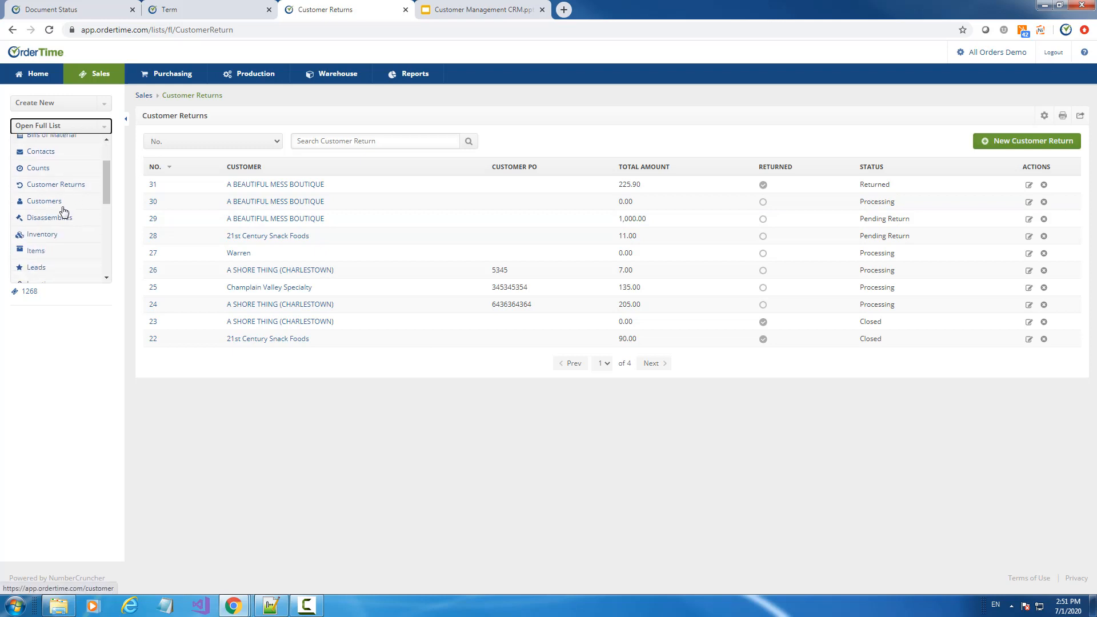
{"action": "scroll", "coordinate": [55, 240], "scroll_direction": "down", "scroll_amount": 3}
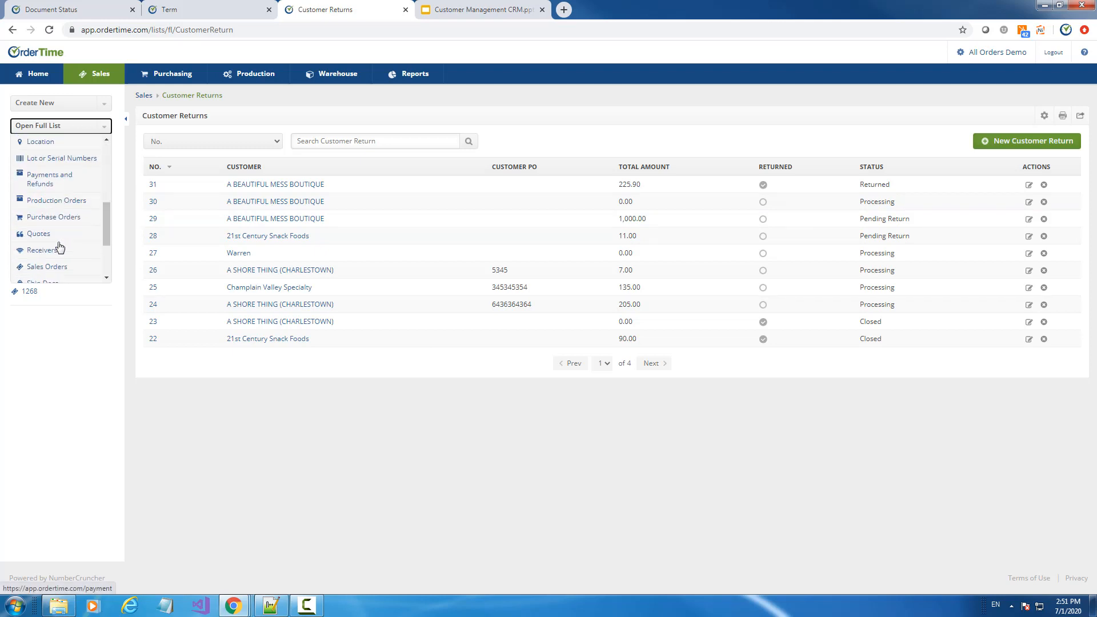
{"action": "left_click", "coordinate": [57, 244]}
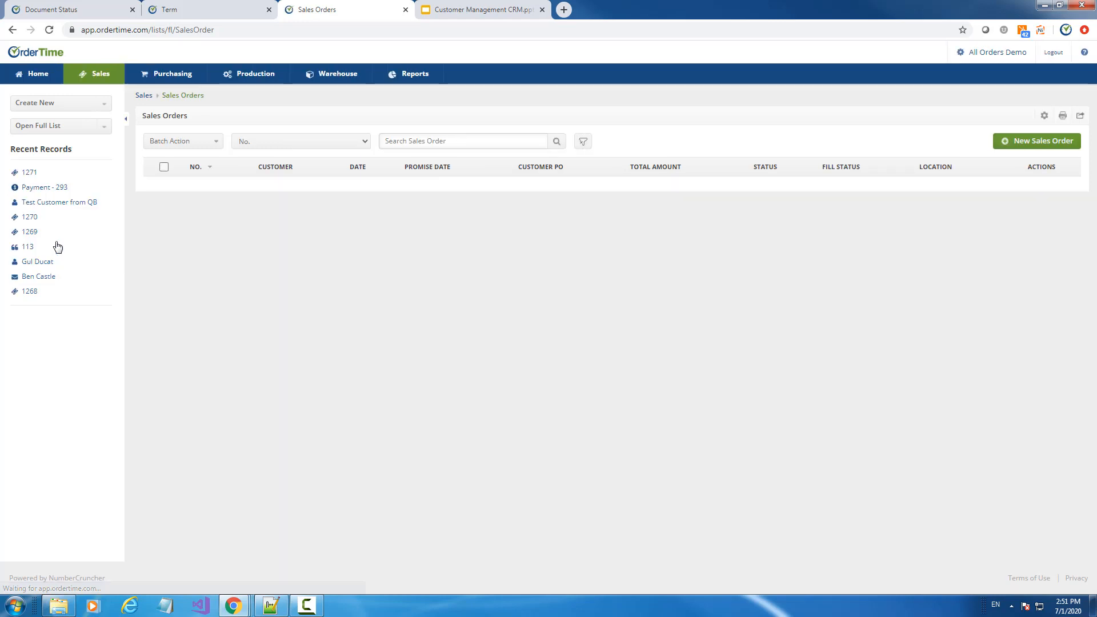
Review the batch actions available for sales orders without applying one
{"action": "left_click", "coordinate": [583, 141]}
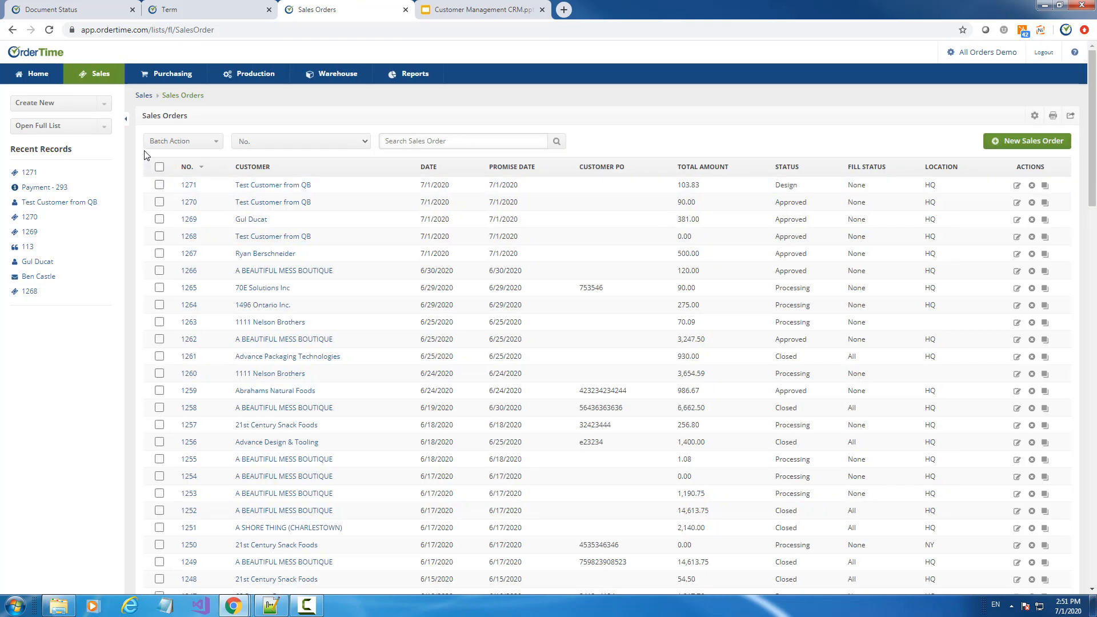
{"action": "left_click", "coordinate": [216, 144]}
{"action": "left_click", "coordinate": [217, 143]}
Open the Customers list, check its batch actions, and open A SHORE THING (CHARLESTOWN)
{"action": "left_click", "coordinate": [105, 127]}
{"action": "left_click", "coordinate": [46, 258]}
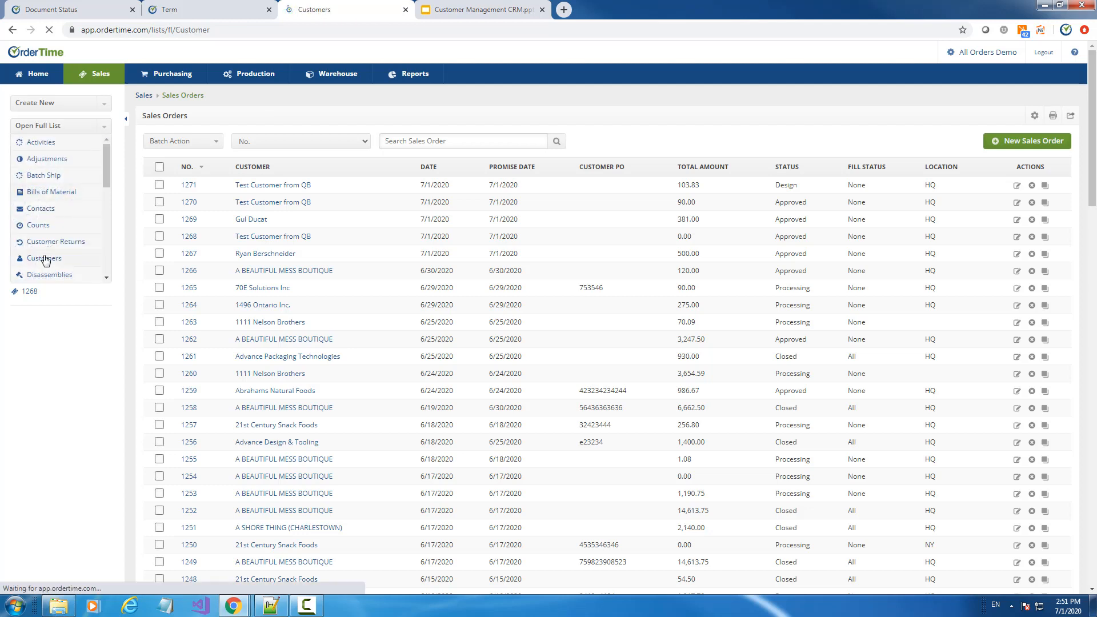
{"action": "left_click", "coordinate": [216, 142]}
{"action": "left_click", "coordinate": [216, 141]}
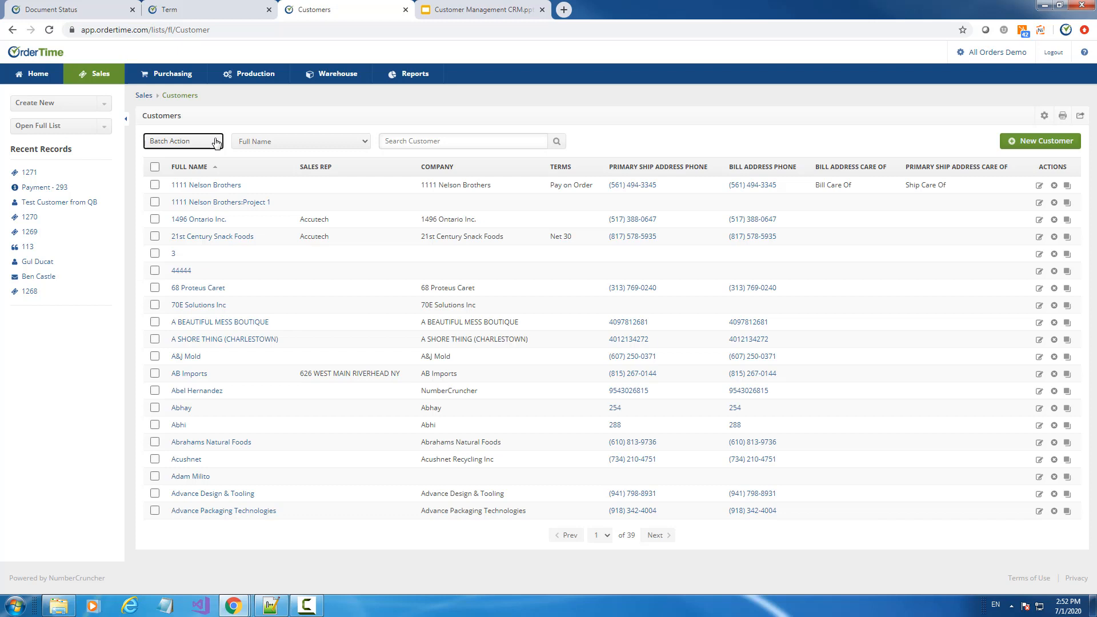
{"action": "left_click", "coordinate": [230, 341]}
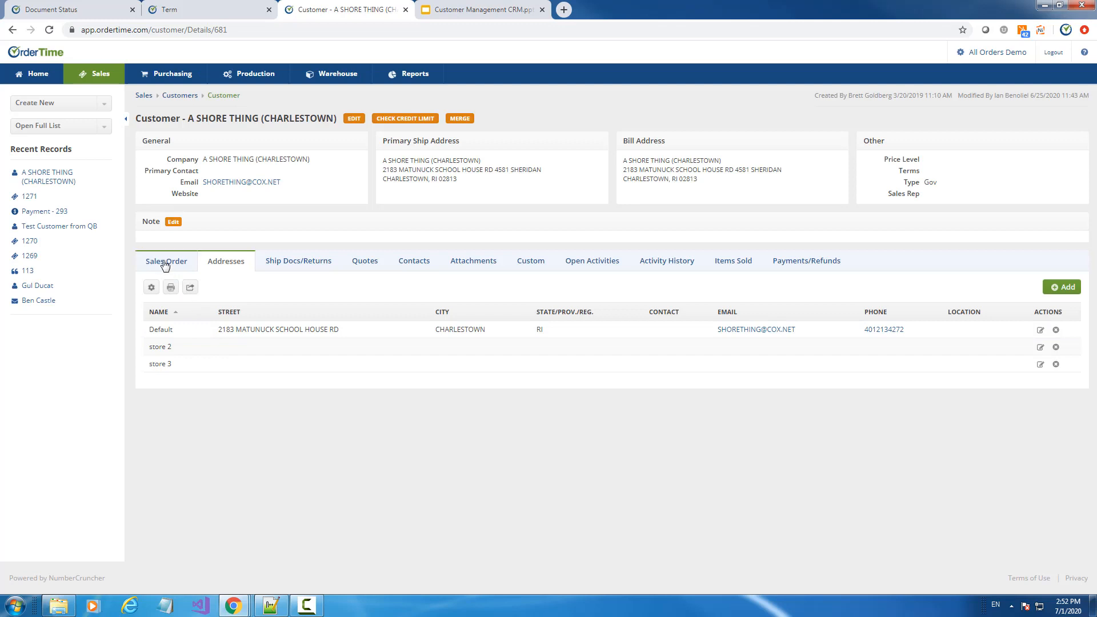
Show the customer's Items Sold, selecting all items and then clearing the selection
{"action": "left_click", "coordinate": [714, 261]}
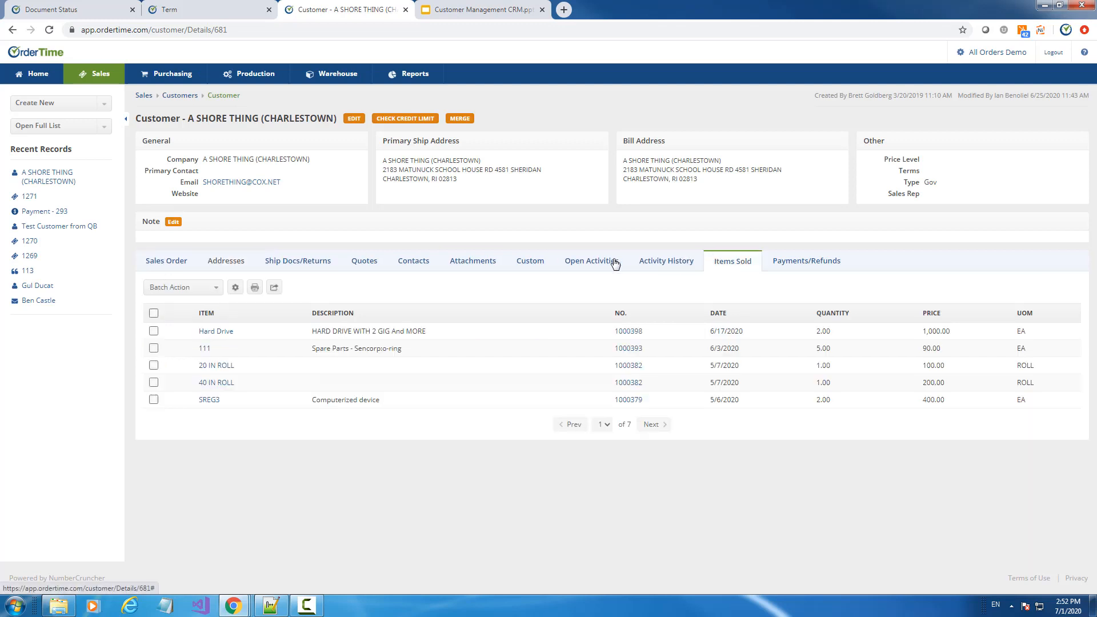
{"action": "left_click", "coordinate": [153, 313]}
{"action": "left_click", "coordinate": [153, 313]}
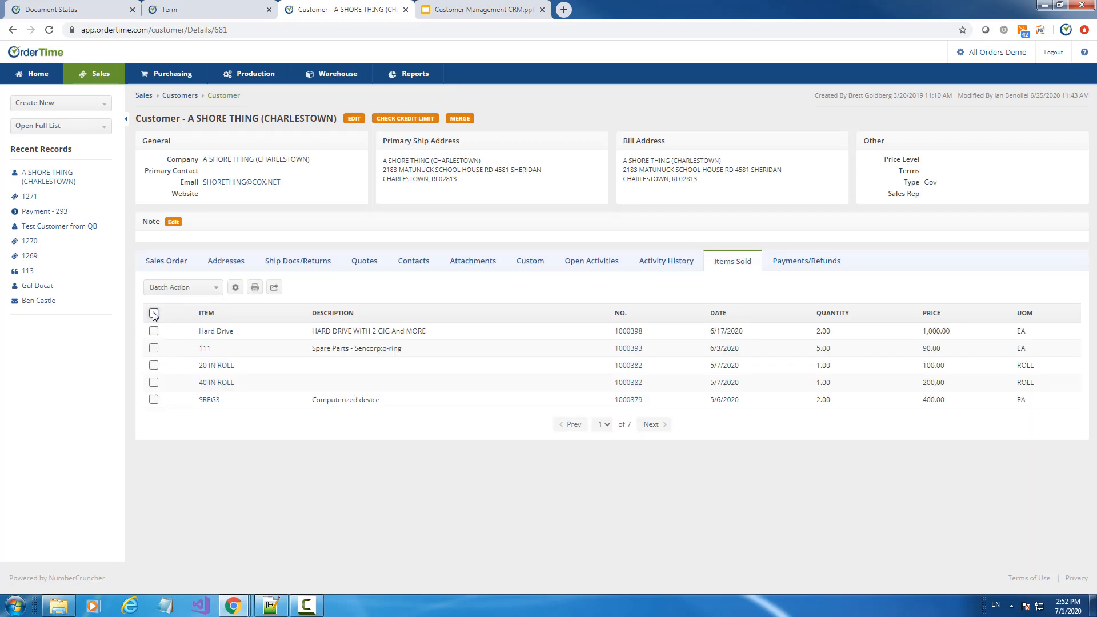
Check the customer's sales orders, then browse its Activity History of emails and tasks
{"action": "left_click", "coordinate": [156, 264]}
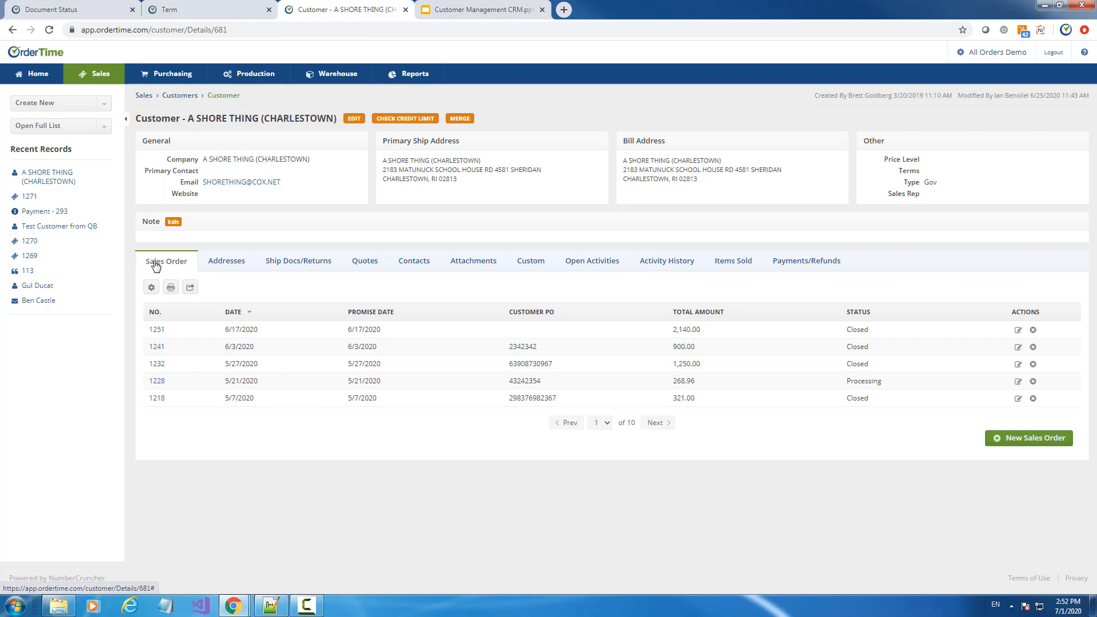
{"action": "left_click", "coordinate": [657, 266]}
{"action": "scroll", "coordinate": [710, 235], "scroll_direction": "down", "scroll_amount": 10}
{"action": "scroll", "coordinate": [711, 235], "scroll_direction": "up", "scroll_amount": 10}
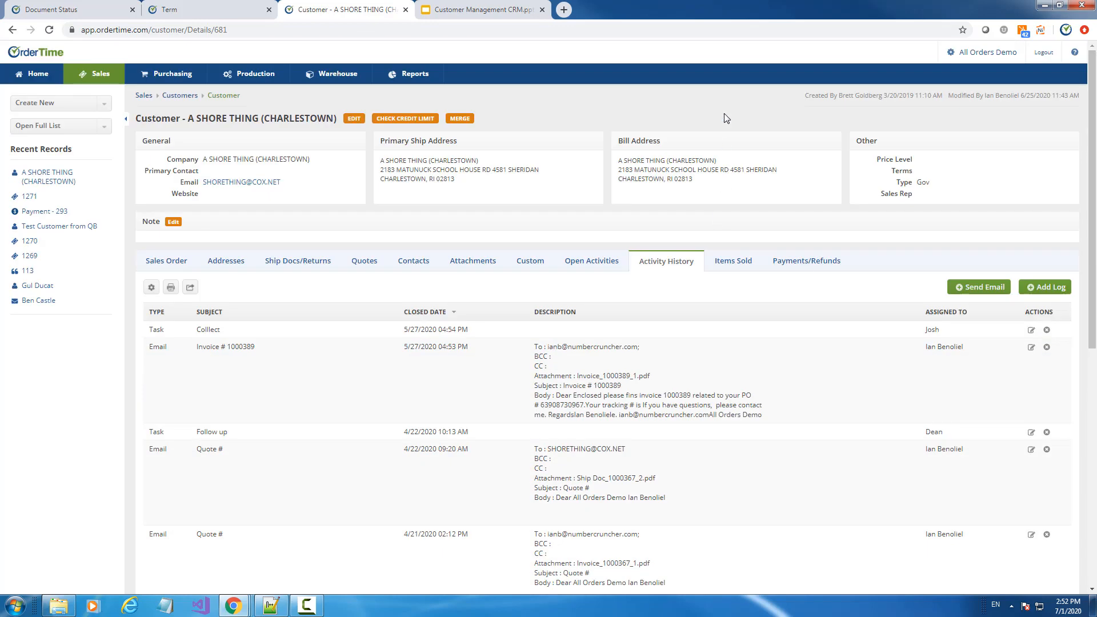